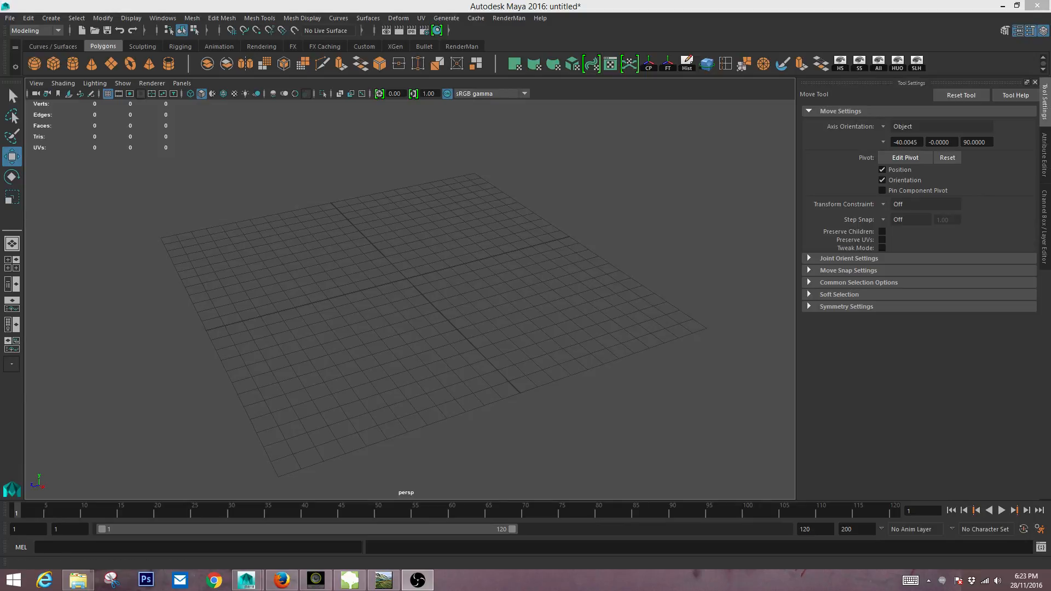
- Show the RenderMan shelf
click(462, 46)
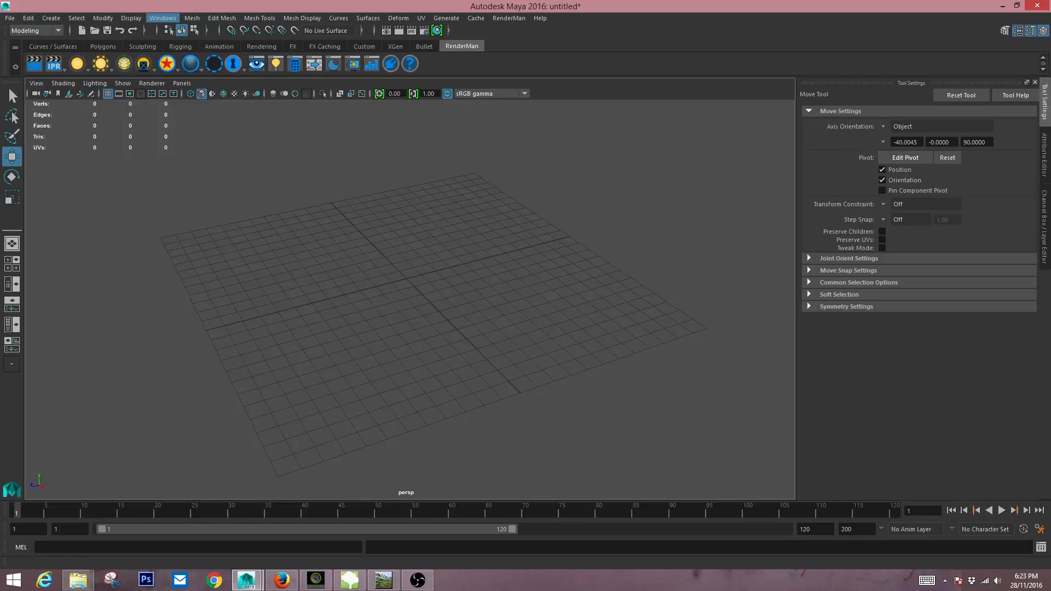
click(163, 17)
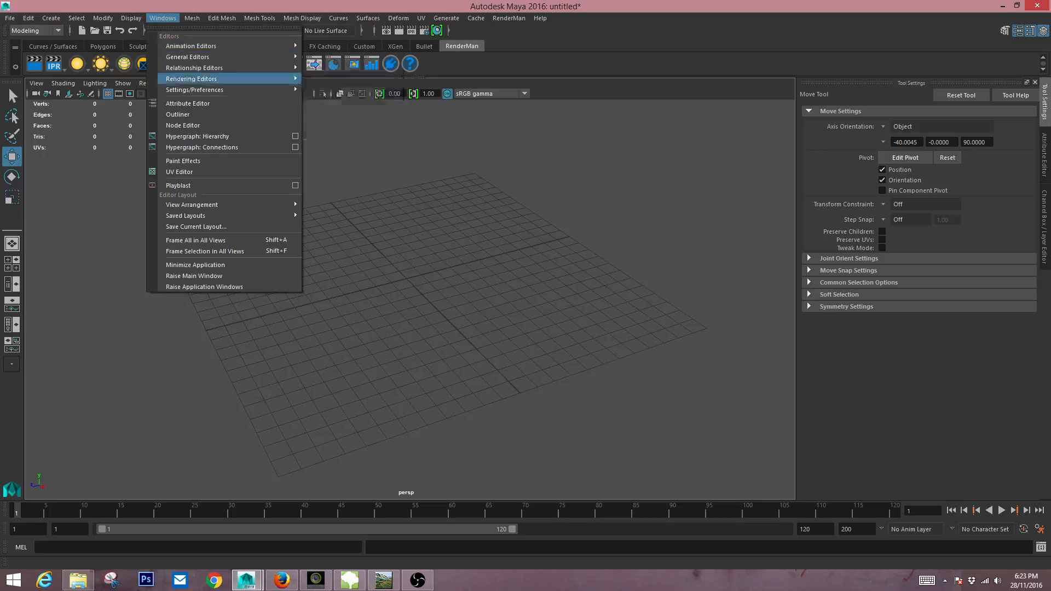
mouse_move(191, 86)
click(331, 98)
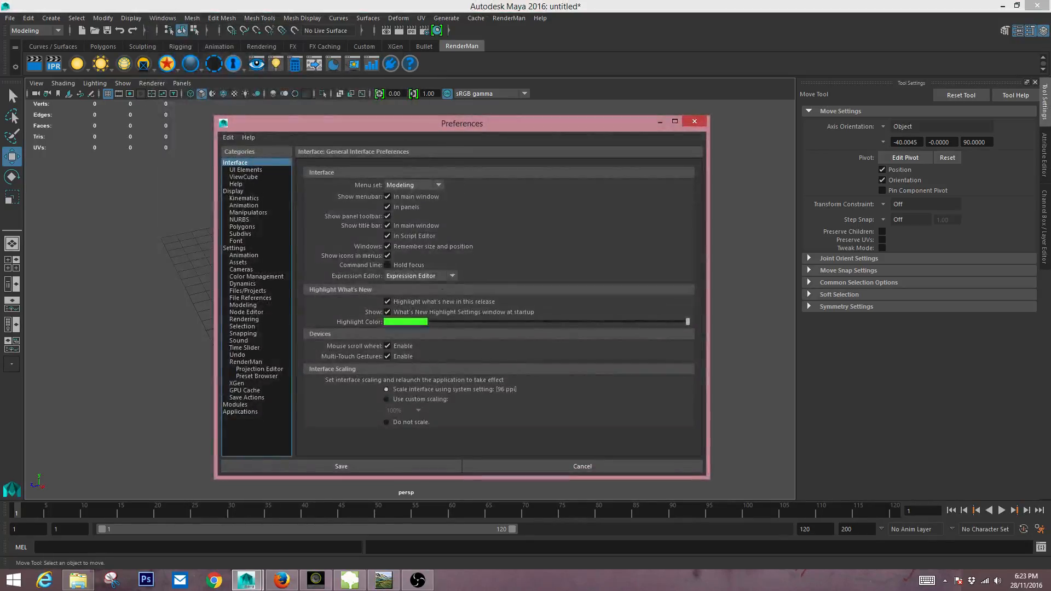
click(341, 466)
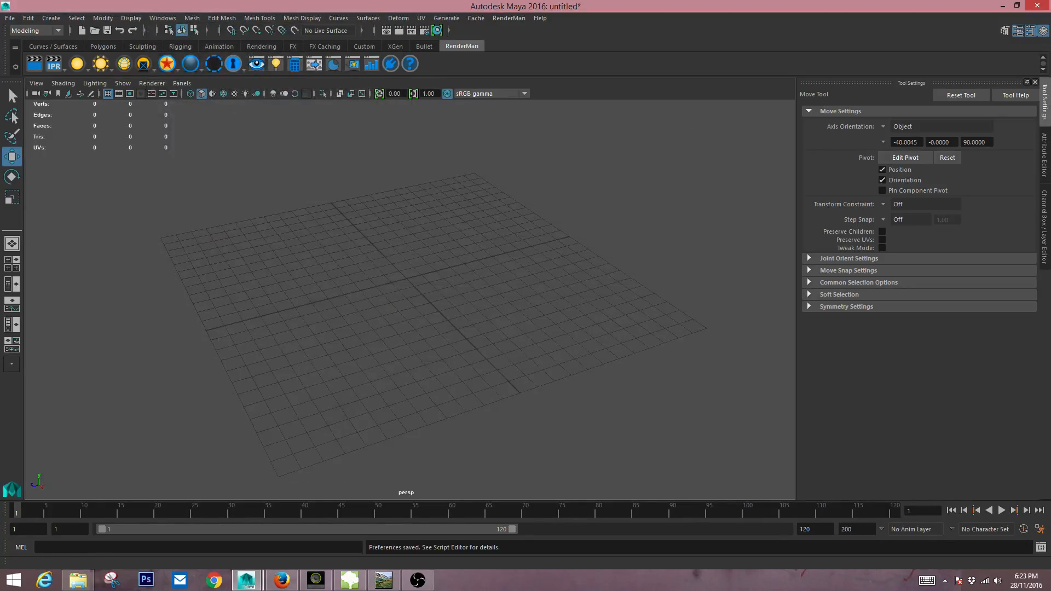
- Check in the Plug-in Manager whether the RenderMan_for_Maya and xgenToolkit plug-ins are loaded, and close it
click(163, 18)
mouse_move(230, 90)
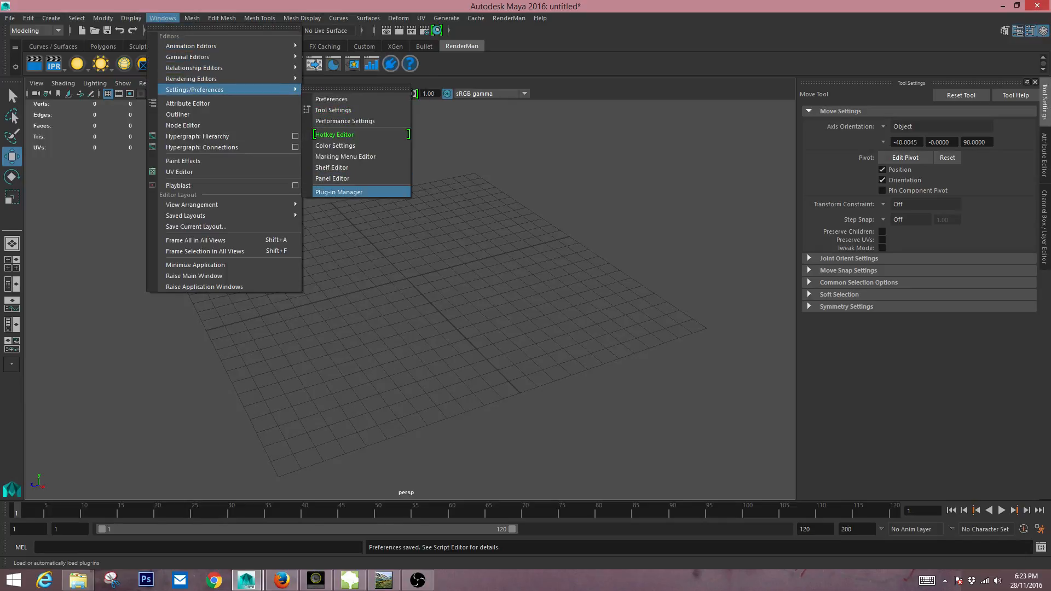
click(342, 191)
scroll(477, 312, down, 15)
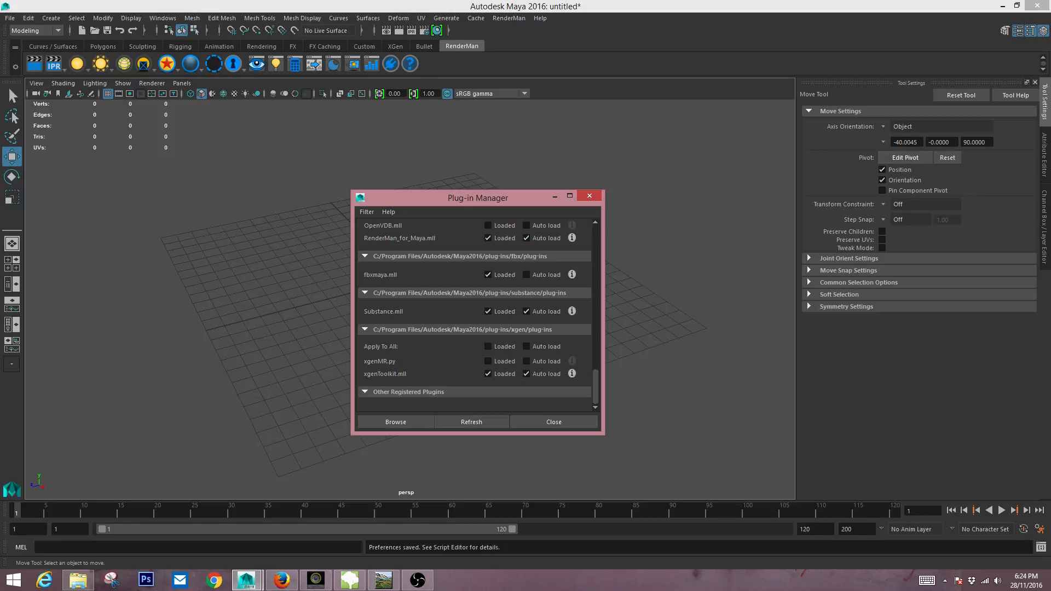
click(590, 196)
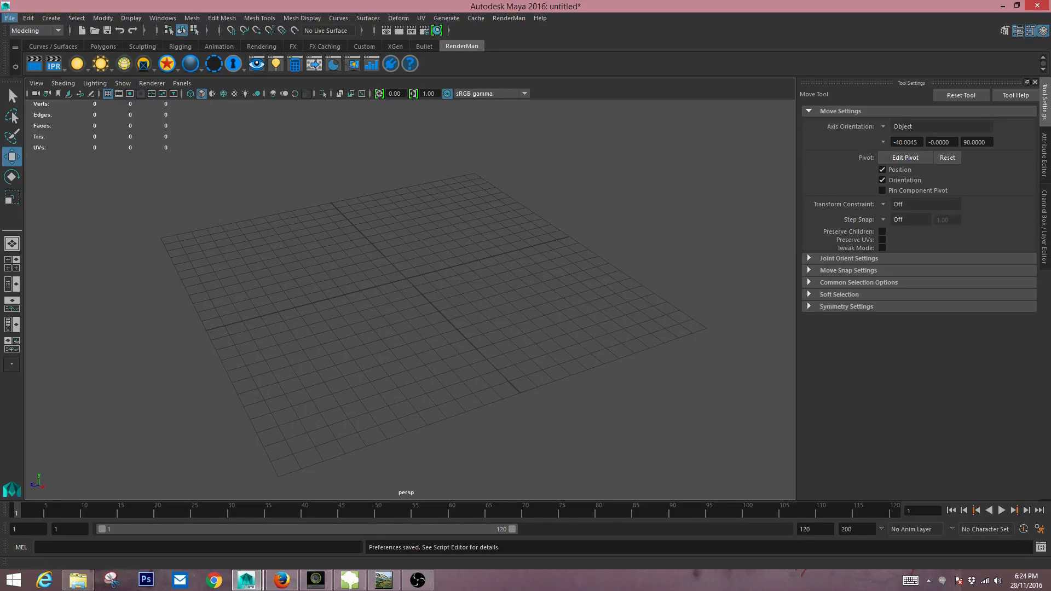
- Create a new project named xgen_class_demo on the desktop with the default folder locations
click(10, 18)
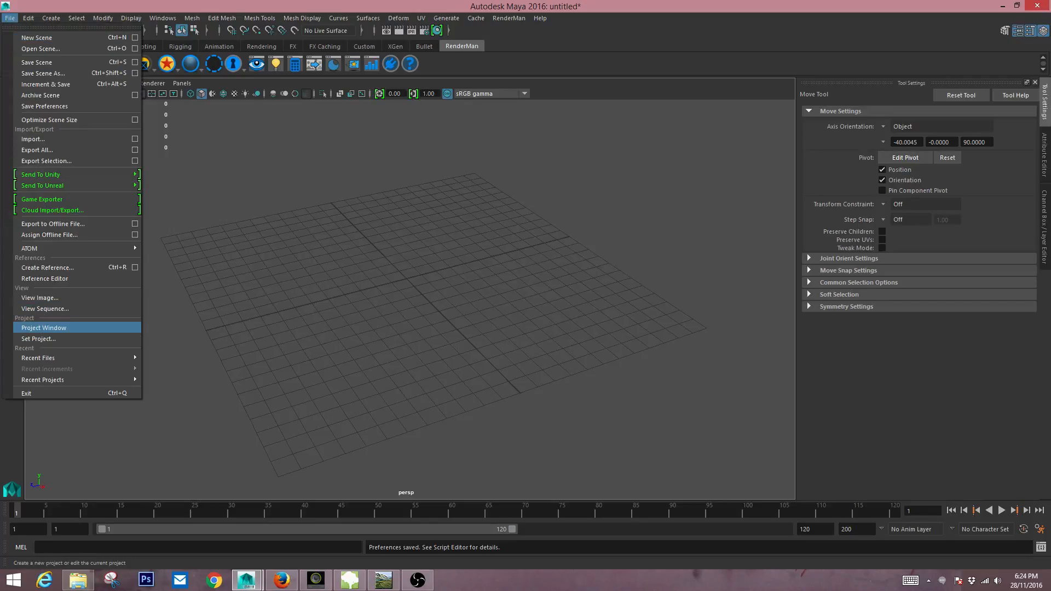
click(43, 328)
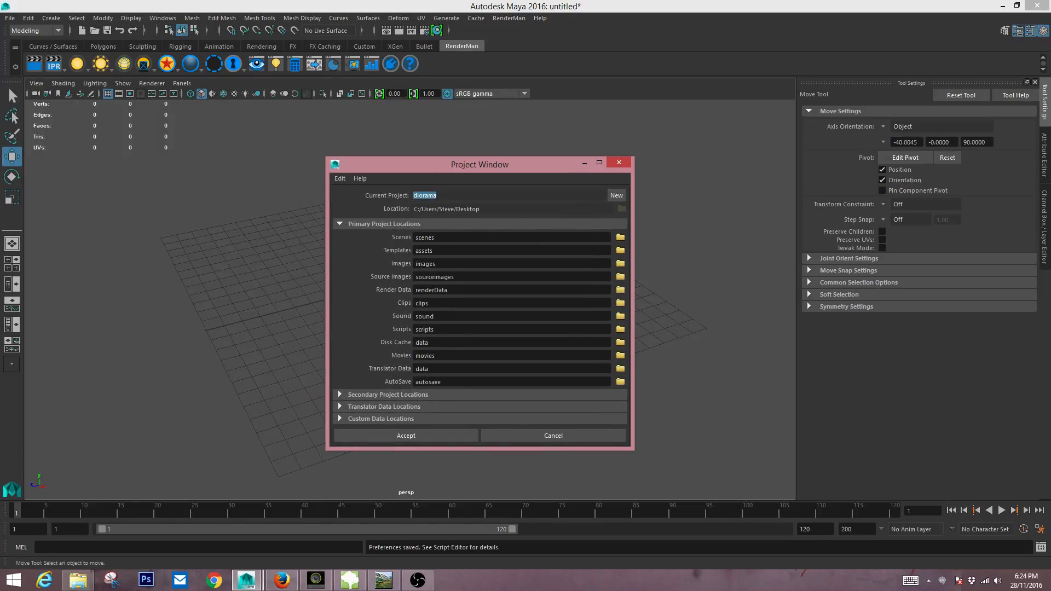
click(616, 195)
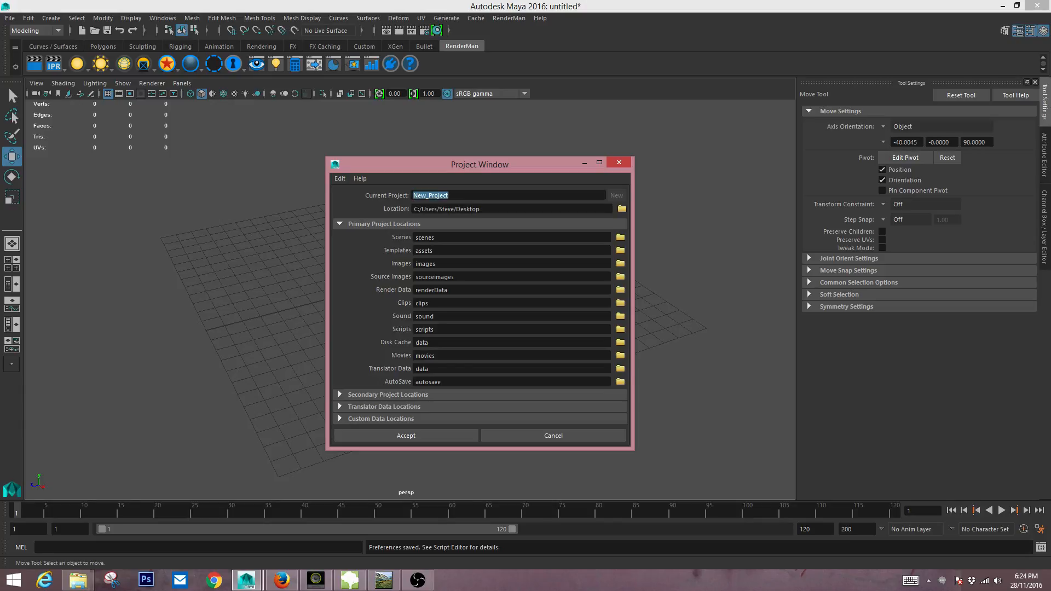
text(xgen_class_demo)
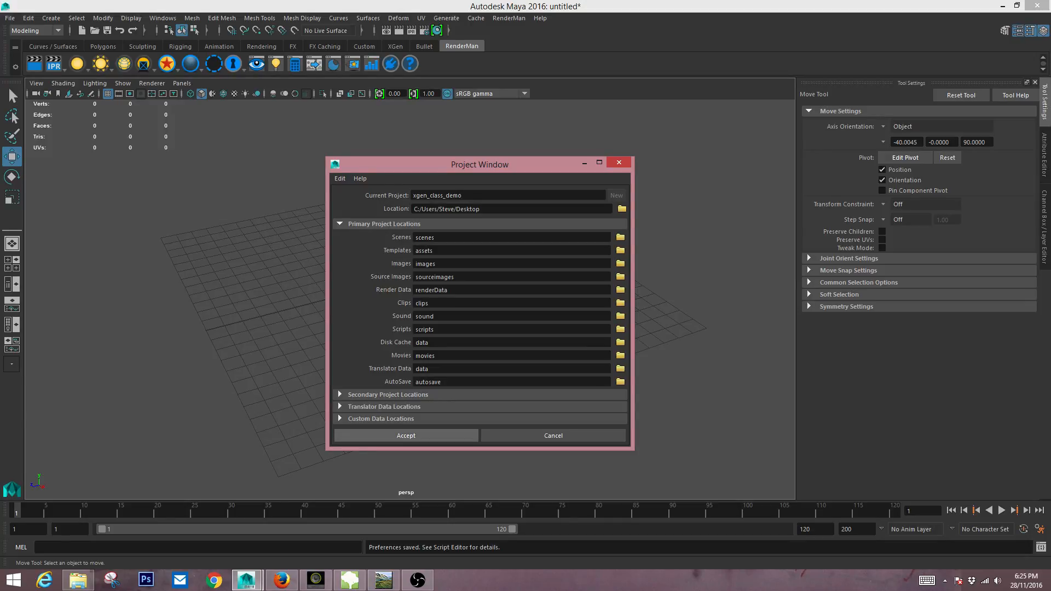
click(406, 435)
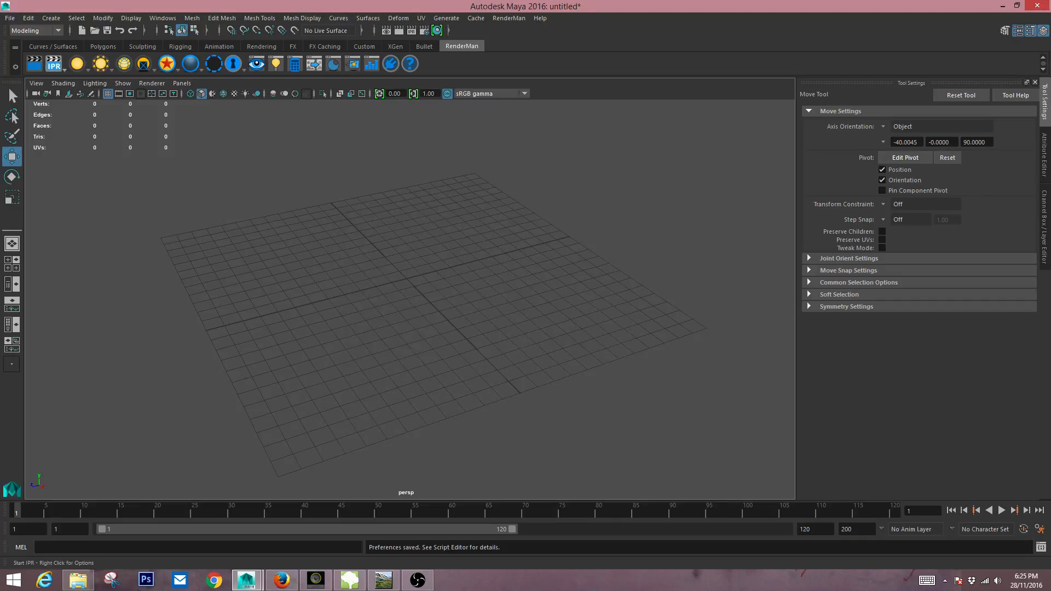
- Move the restored window aside to look for the new project folder on the desktop, and maximize the window again
click(1017, 6)
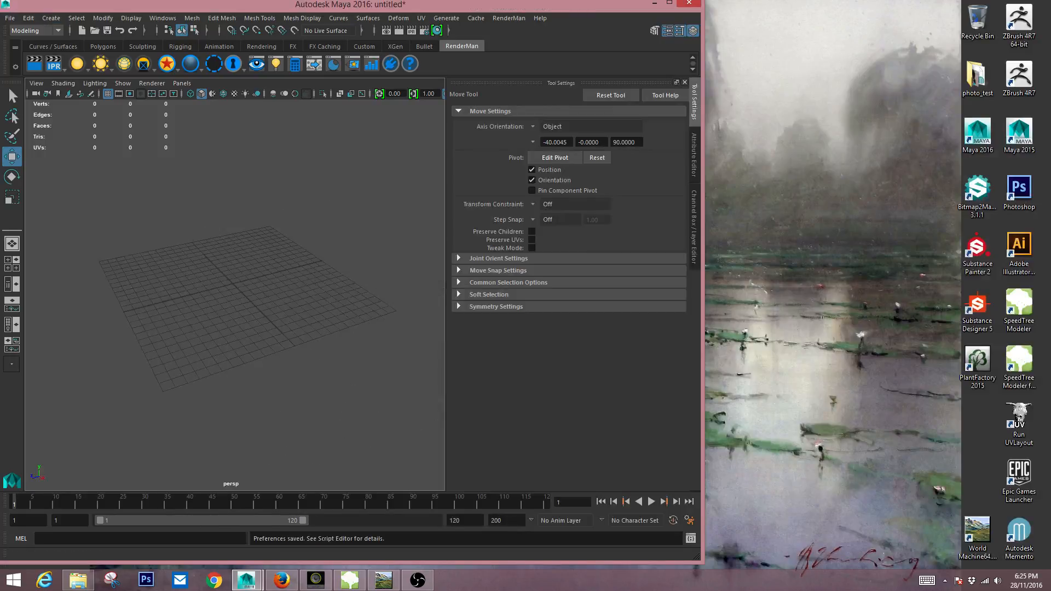
drag(383, 5, 947, 67)
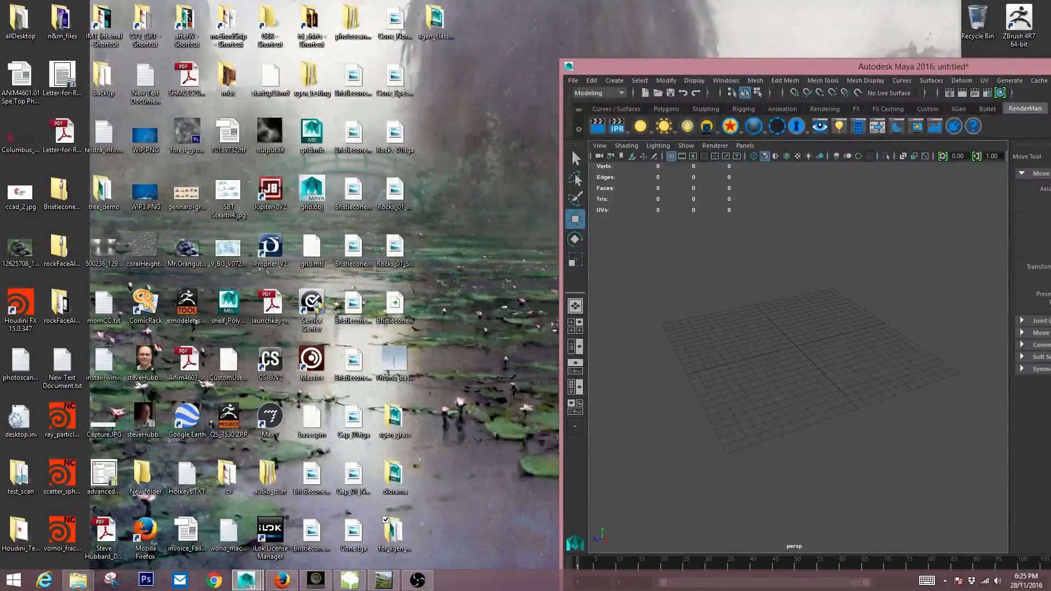
drag(947, 67, 481, 44)
double_click(481, 44)
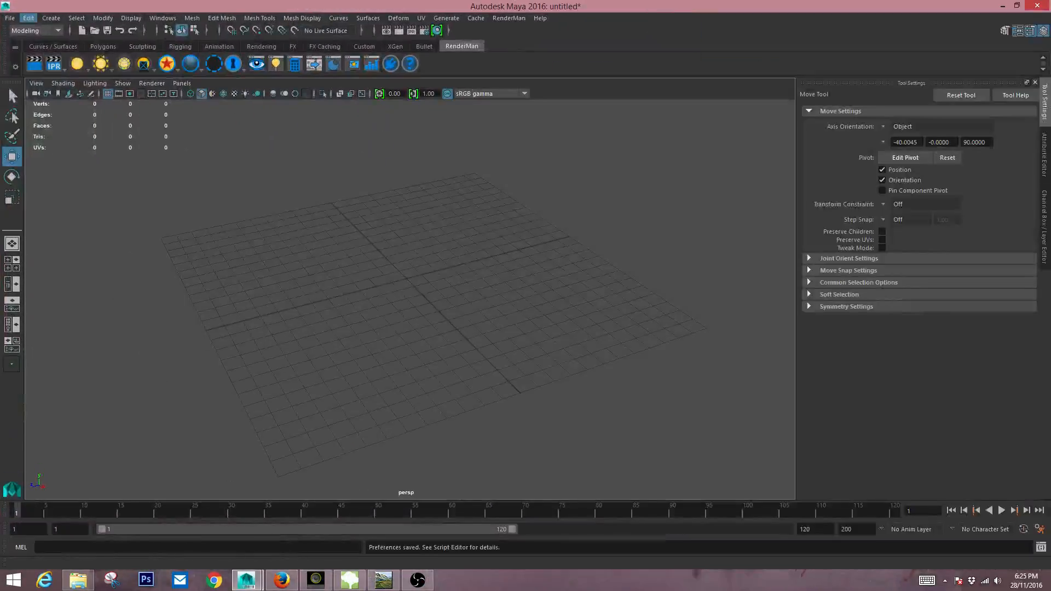
- Set the xgen_class_demo folder on the desktop as the current project
click(10, 18)
click(39, 338)
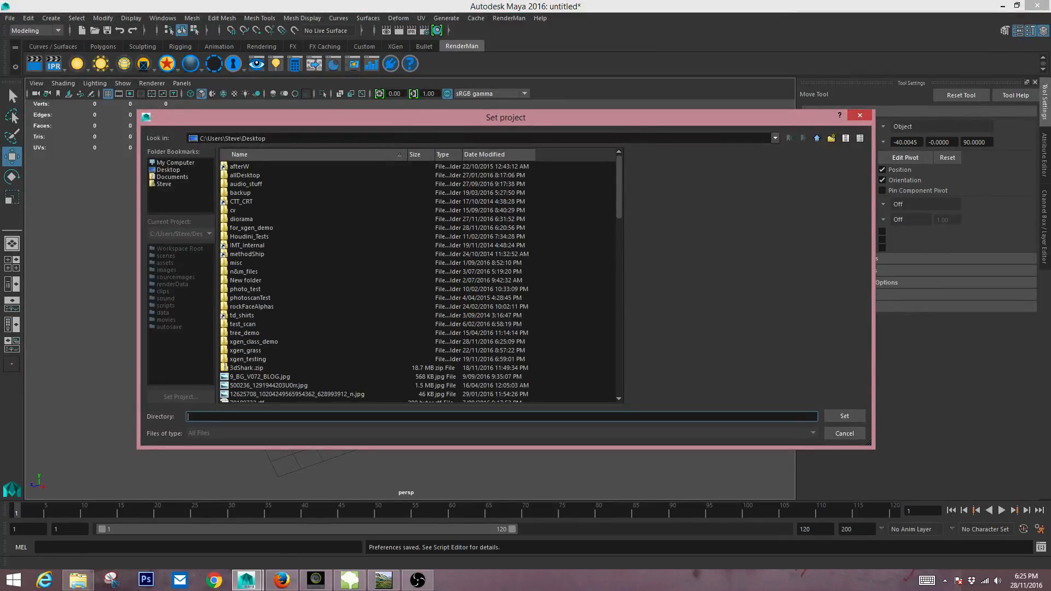
double_click(254, 342)
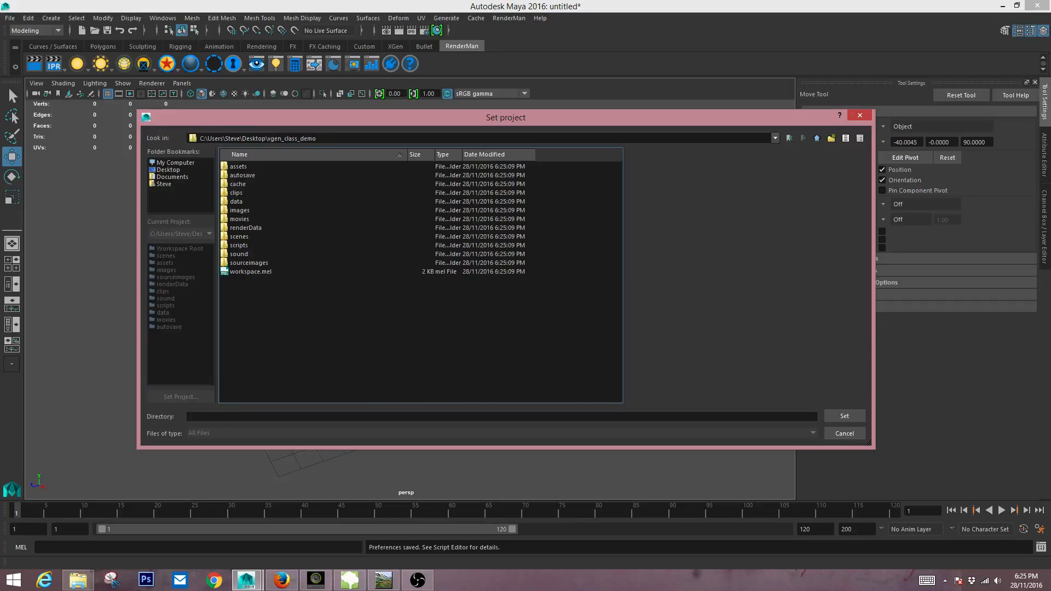
click(844, 416)
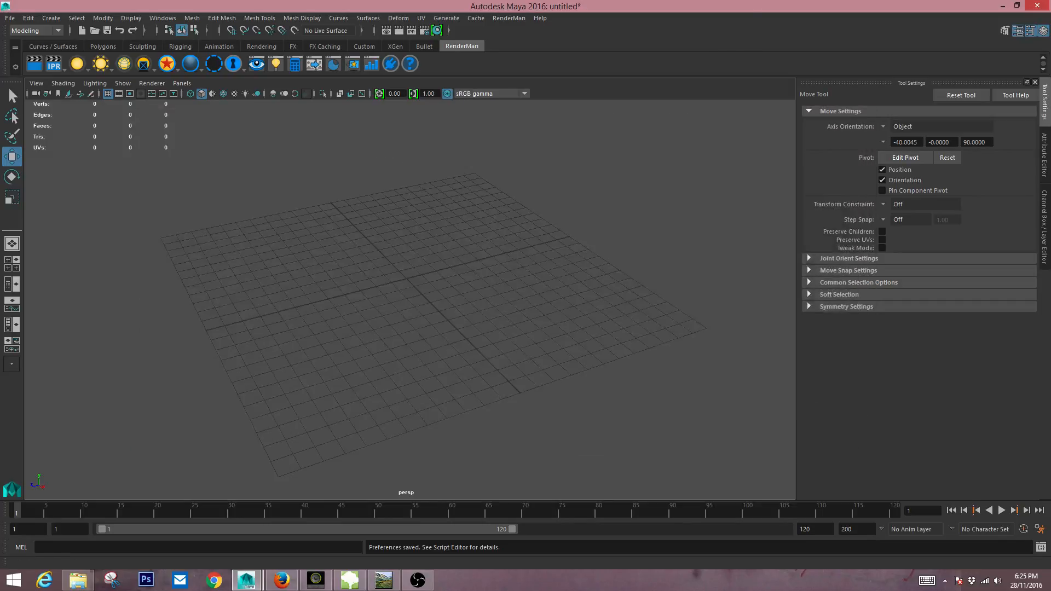
- Save the scene as 01_base in Maya ASCII format in the project's scenes folder
click(10, 18)
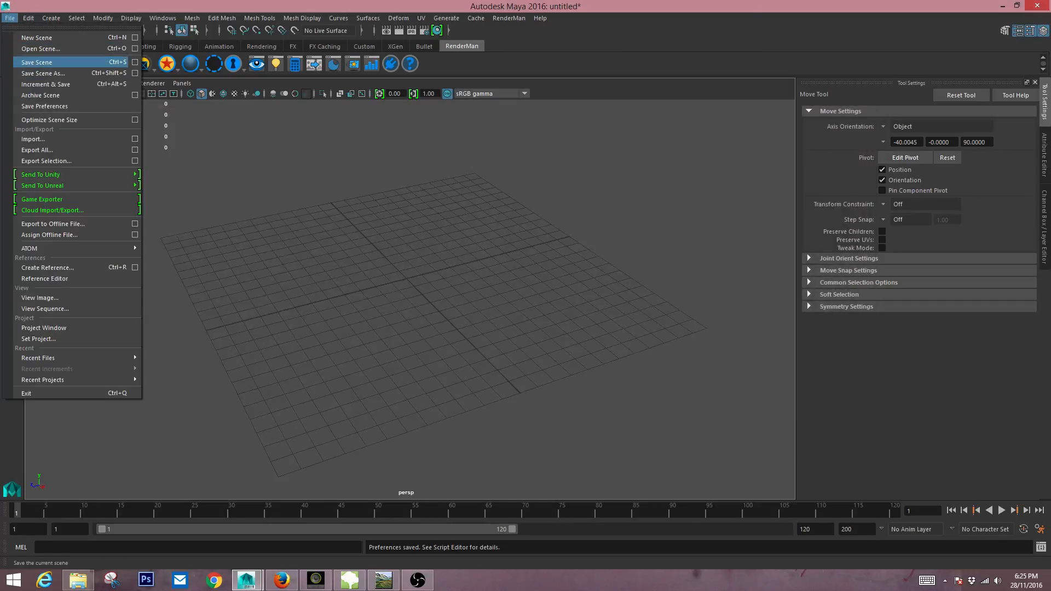
click(36, 73)
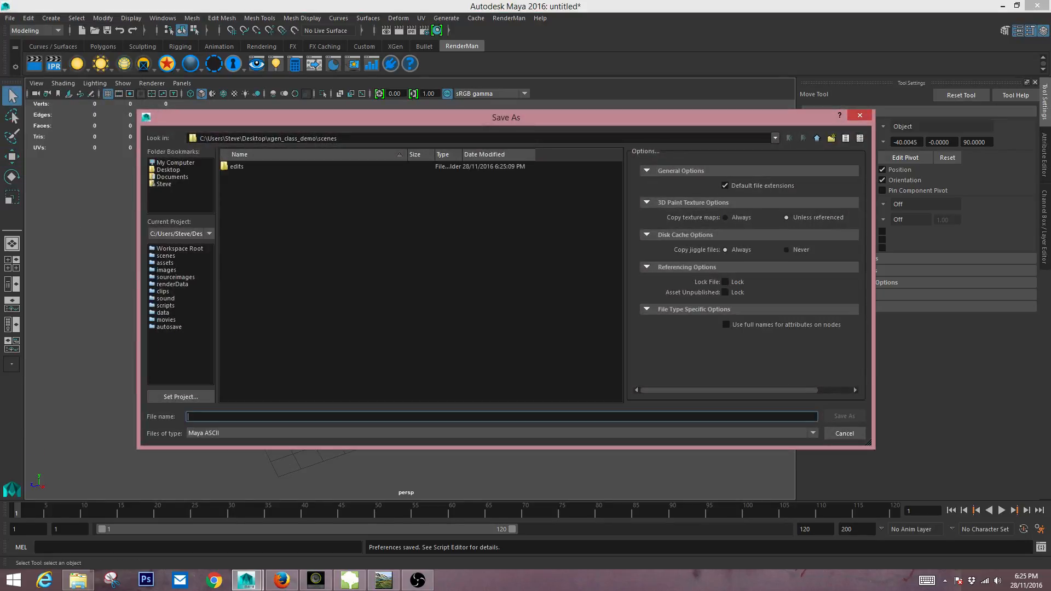
drag(350, 139, 316, 139)
click(263, 417)
text(01_base)
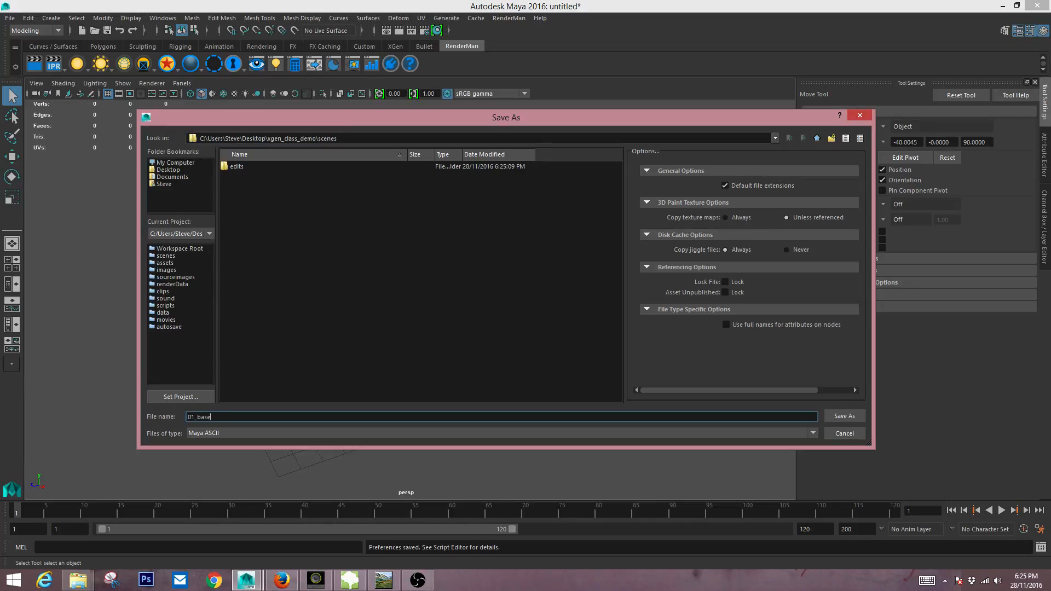
click(845, 416)
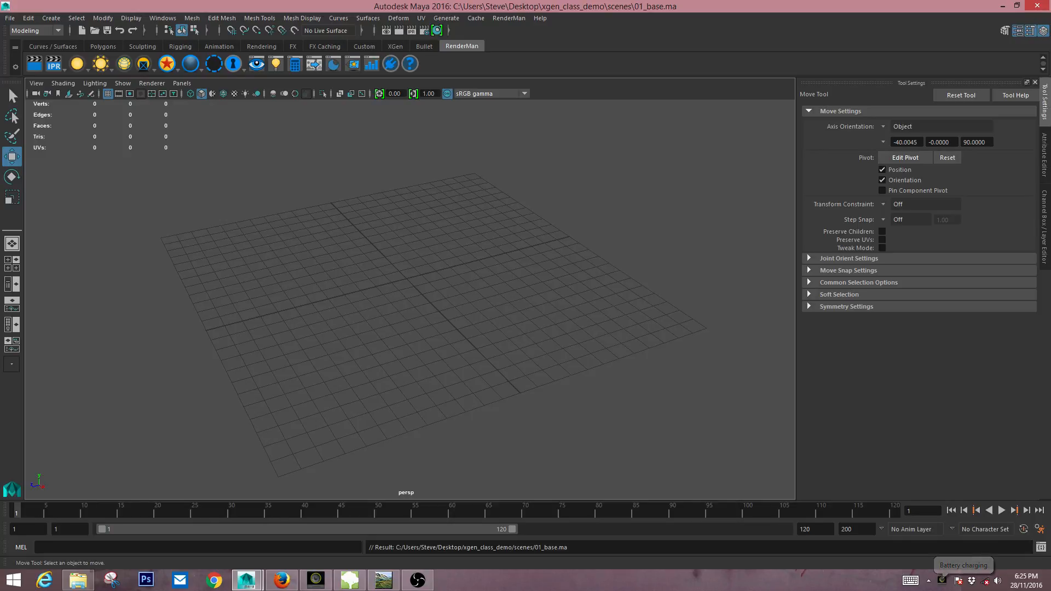
- Open the XGen Editor and go to its option for creating a new description
alt+drag(350, 317, 376, 288)
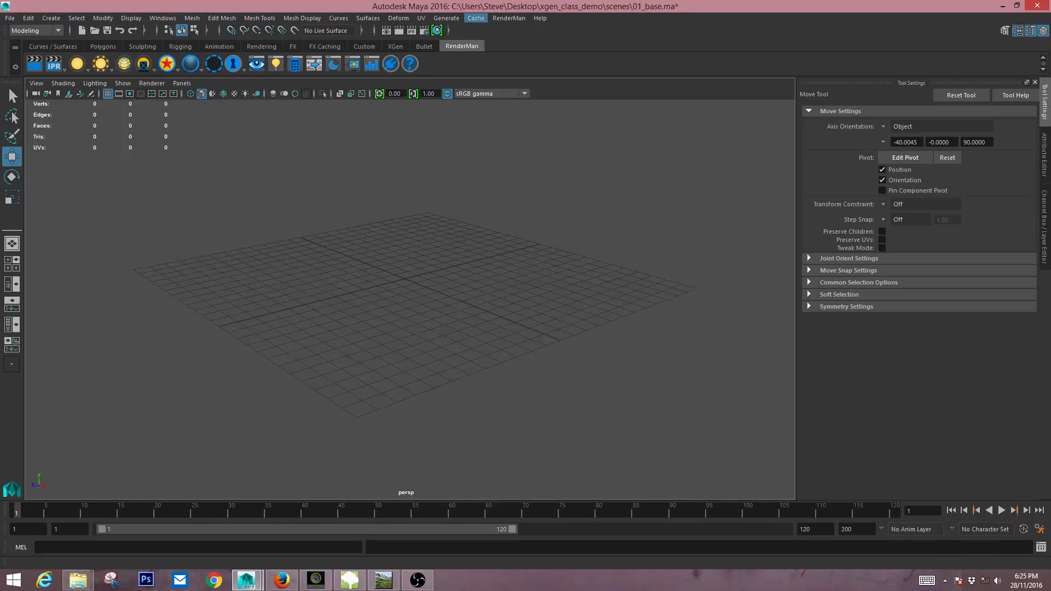
click(446, 18)
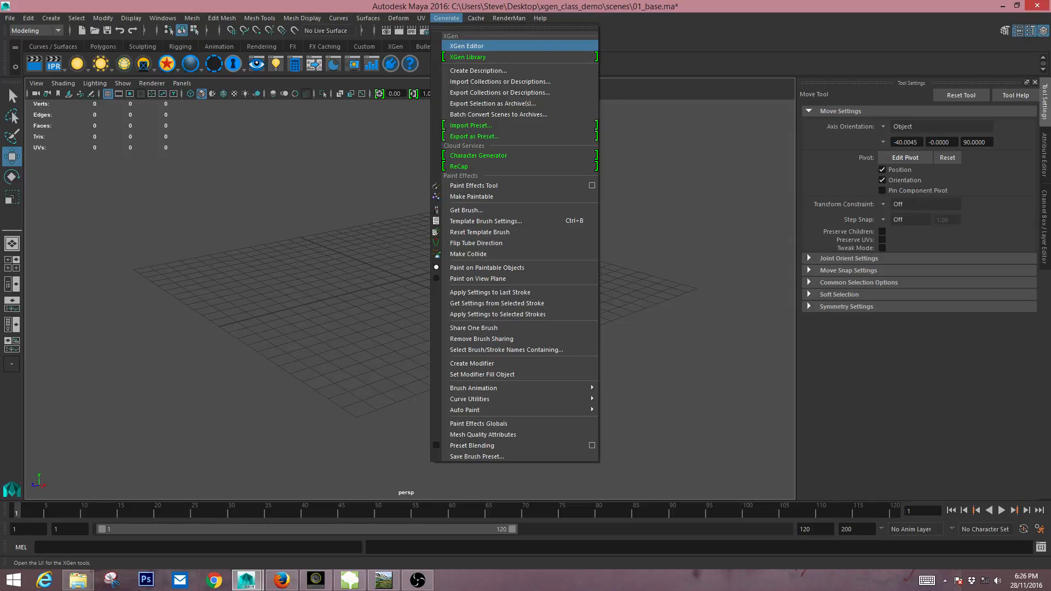
click(466, 46)
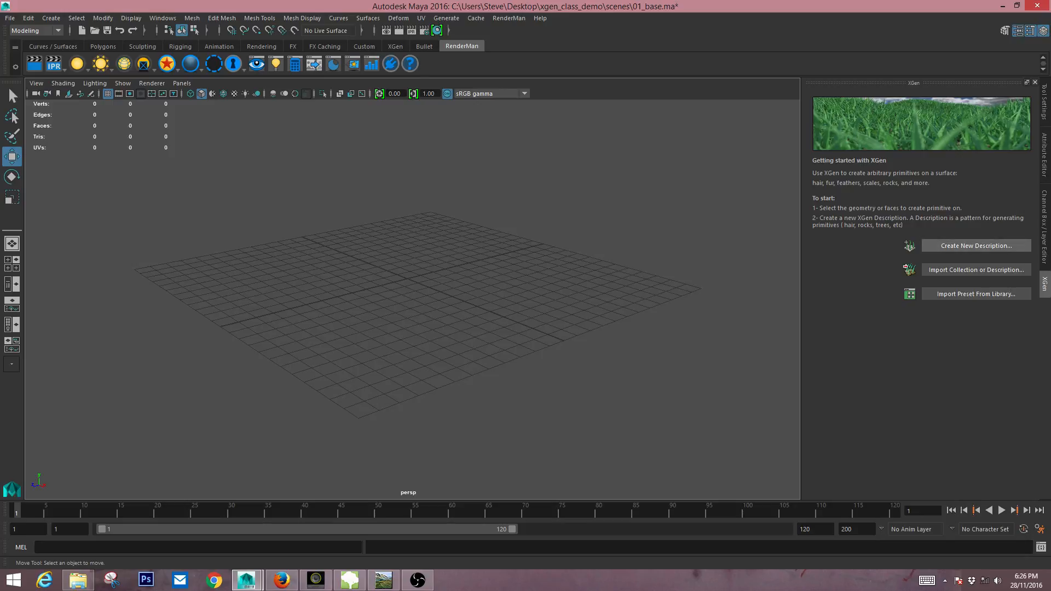
click(976, 246)
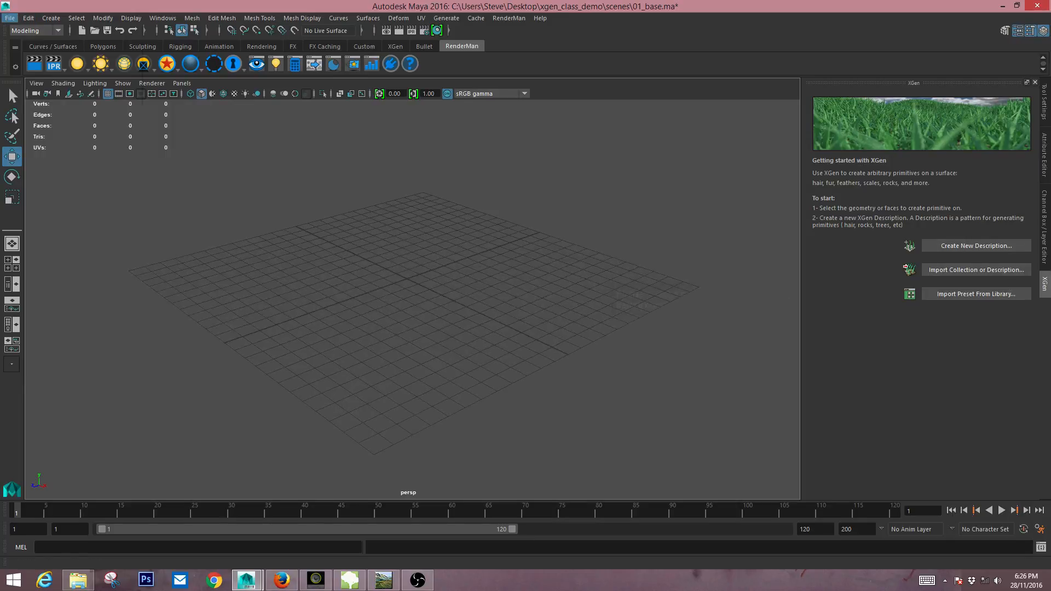
- Start a file import and browse to the for_xgen_demo folder inside Fall2016_CCAD_Course on the Data (I:) drive
click(10, 18)
click(33, 139)
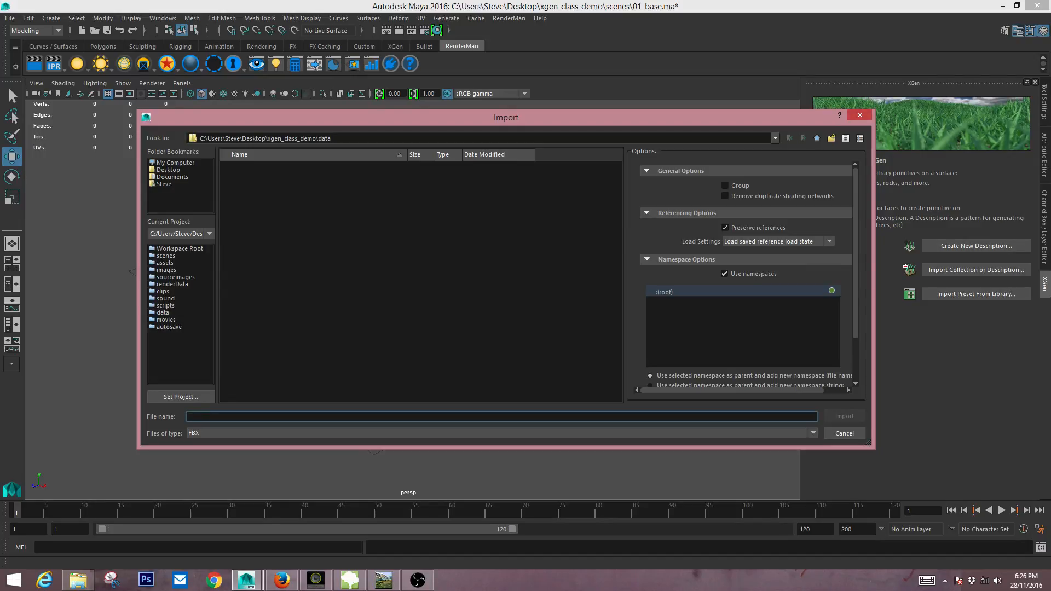
click(175, 163)
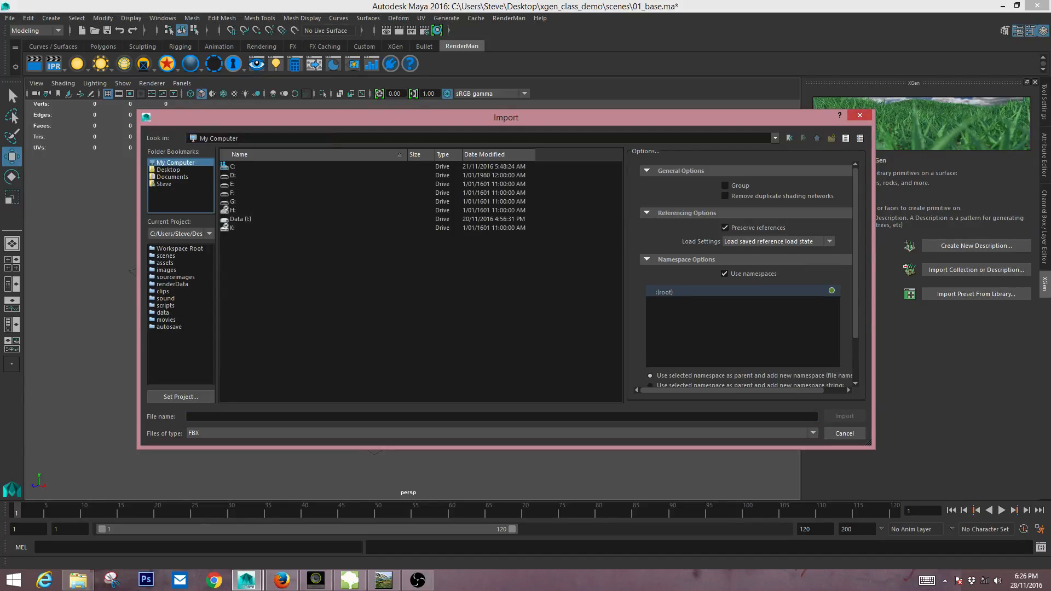
double_click(241, 219)
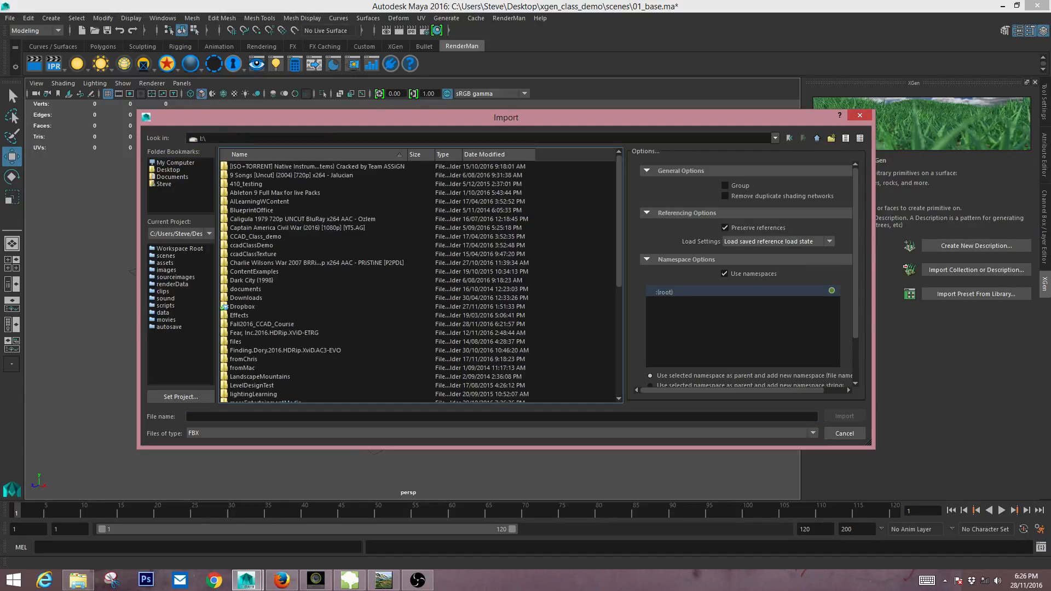
double_click(262, 324)
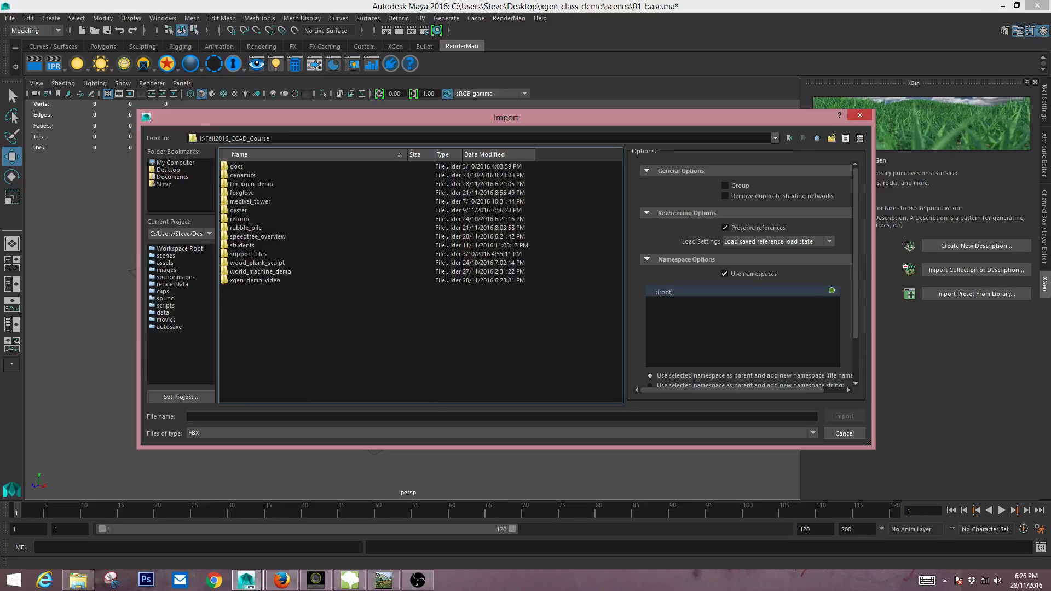
double_click(255, 281)
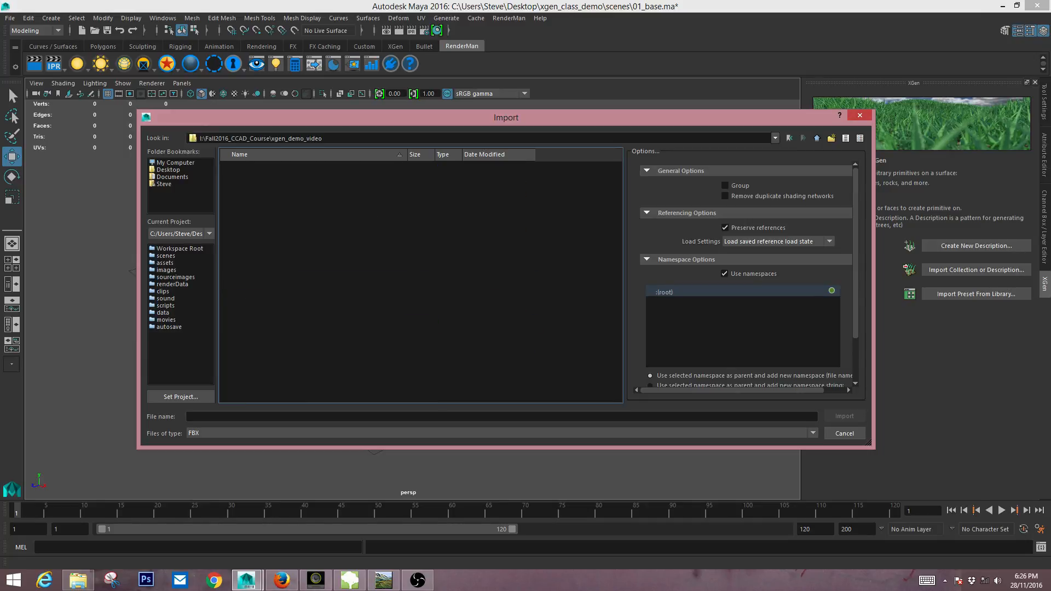
click(817, 138)
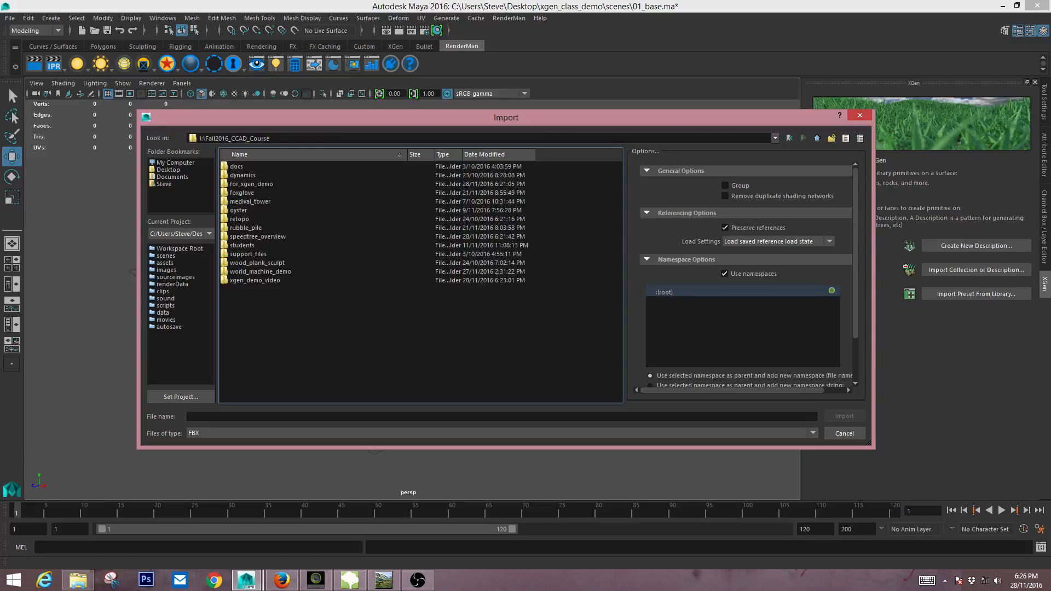
double_click(251, 184)
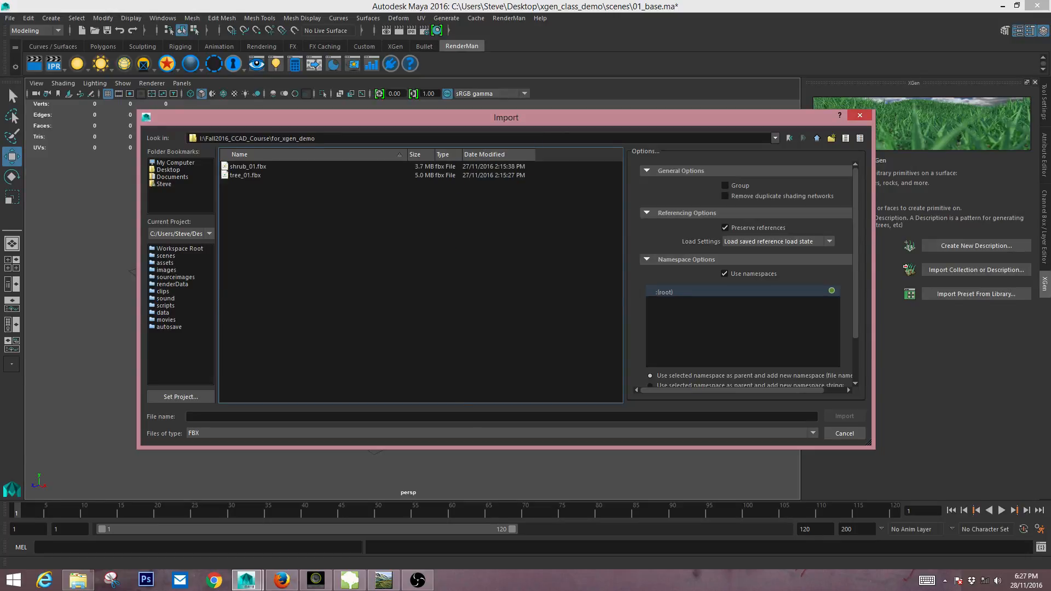
- Switch the import file type to OBJ and import ground.obj into the scene
click(251, 434)
scroll(251, 471, up, 2)
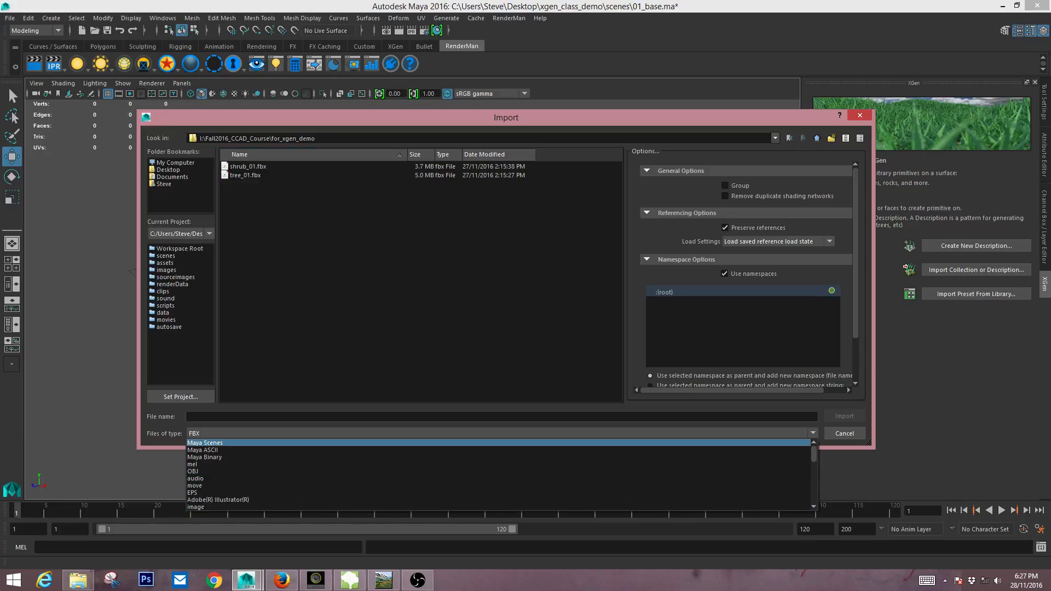
click(251, 471)
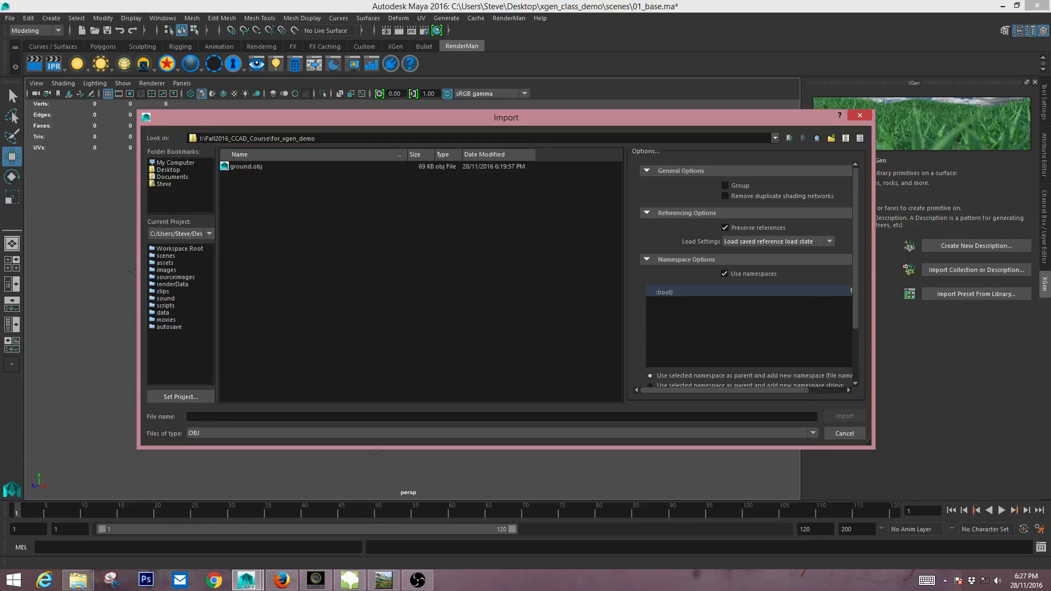
click(246, 167)
click(844, 416)
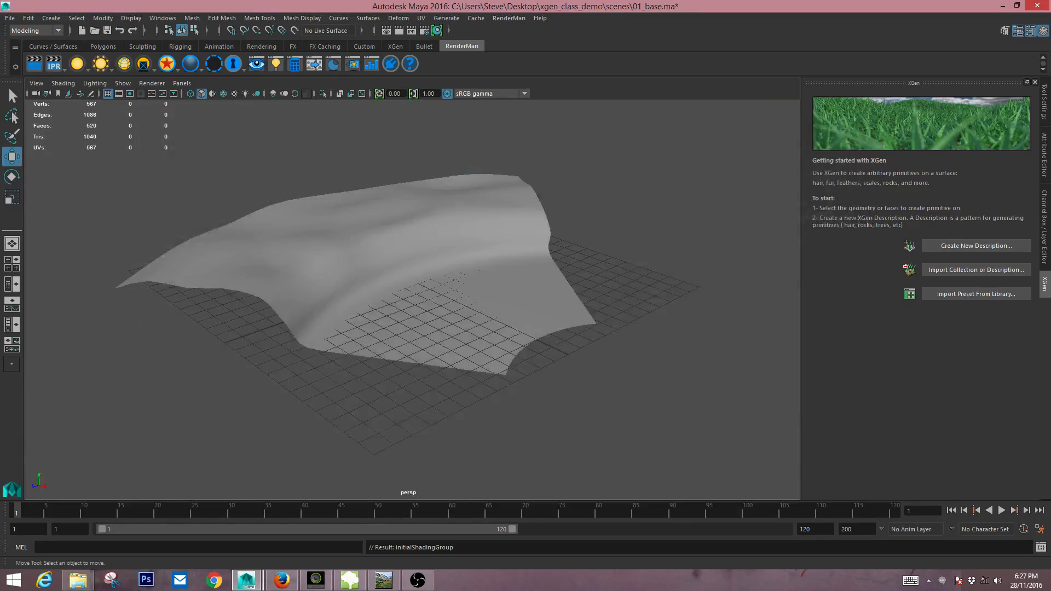
- Hide the grid in the perspective view so that only the ground surface shows
alt+drag(525, 295, 449, 307)
alt+right_drag(449, 306, 515, 310)
alt+drag(515, 310, 597, 298)
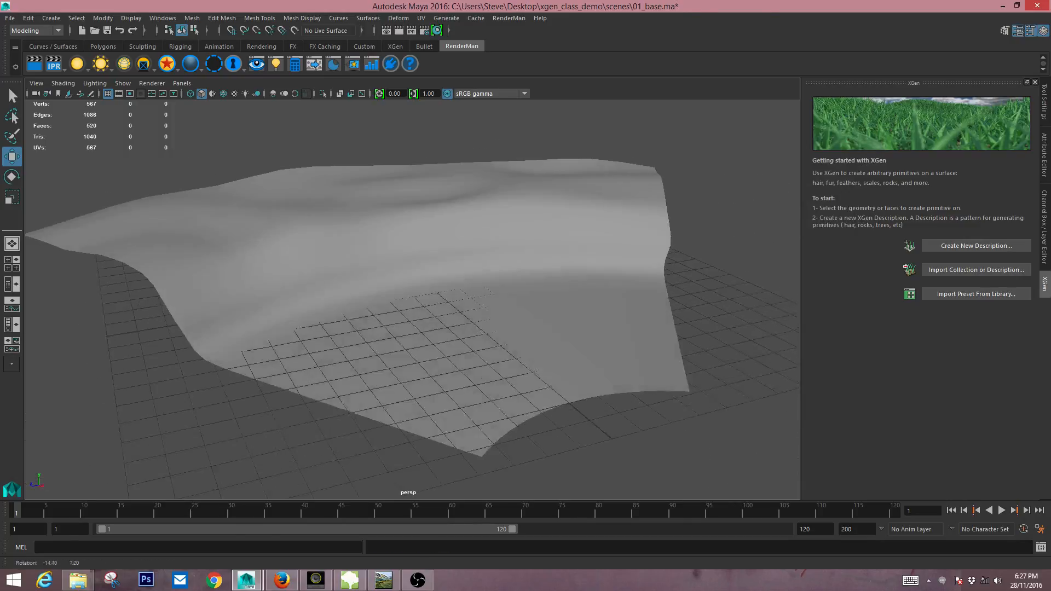
click(123, 83)
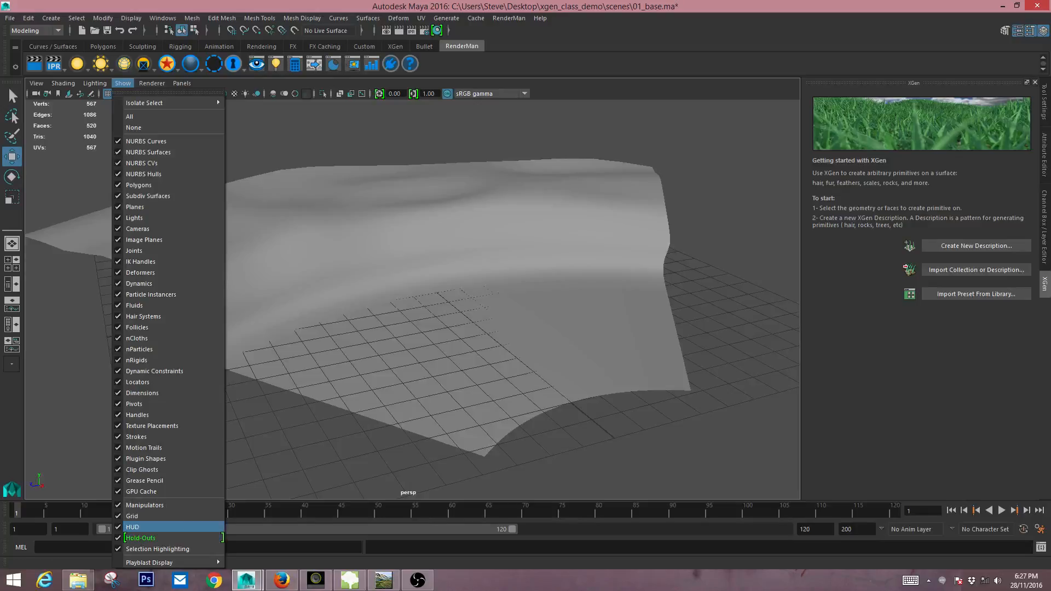
click(164, 516)
- Select the ground mesh and start a new XGen description named grass
alt+drag(482, 307, 419, 298)
click(419, 298)
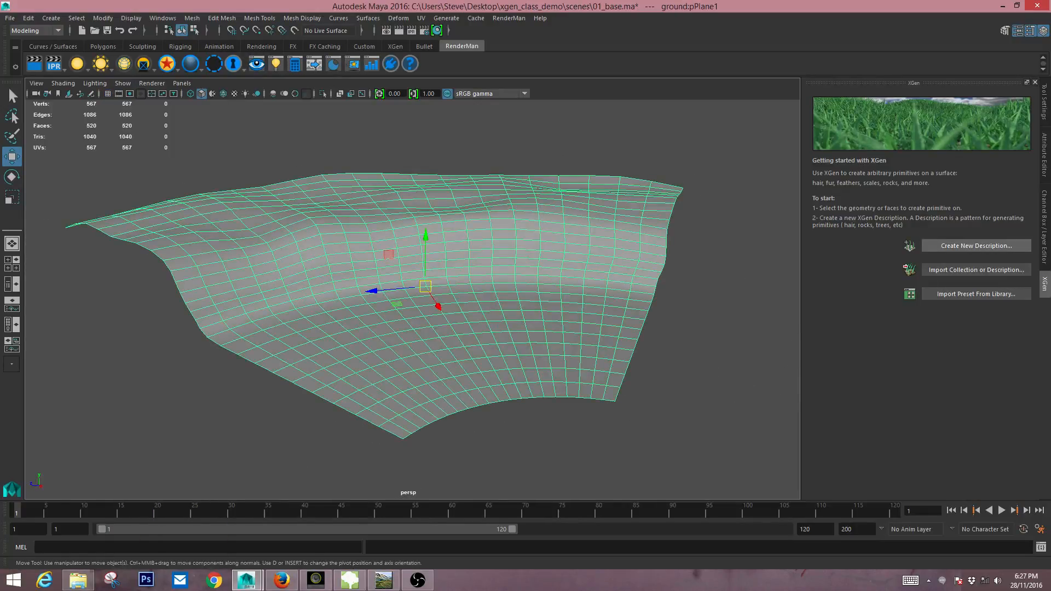
click(977, 246)
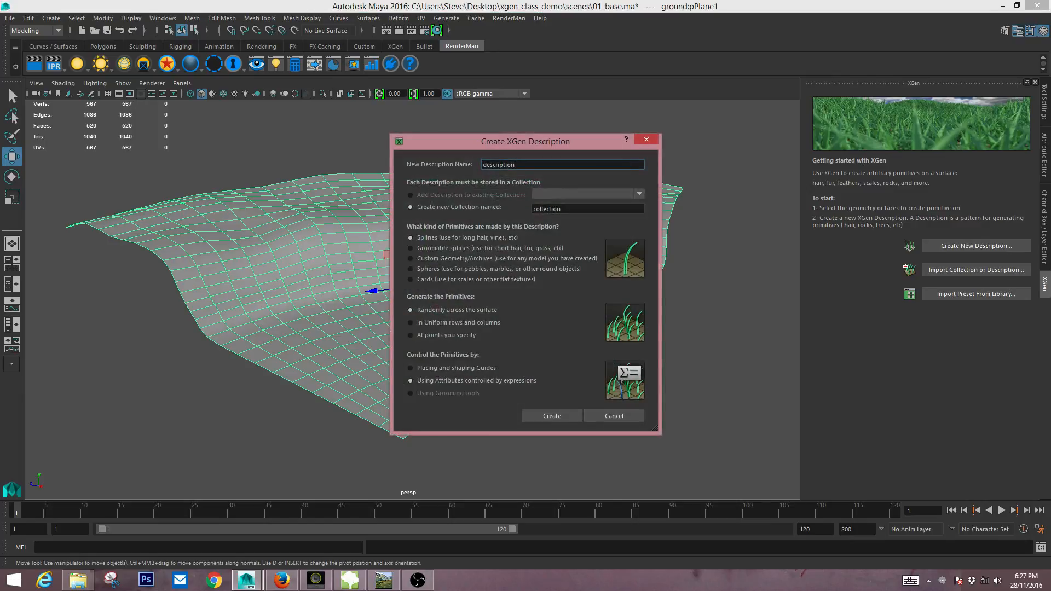
mouse_move(525, 141)
mouse_down()
mouse_move(804, 160)
mouse_move(542, 146)
mouse_up()
double_click(515, 169)
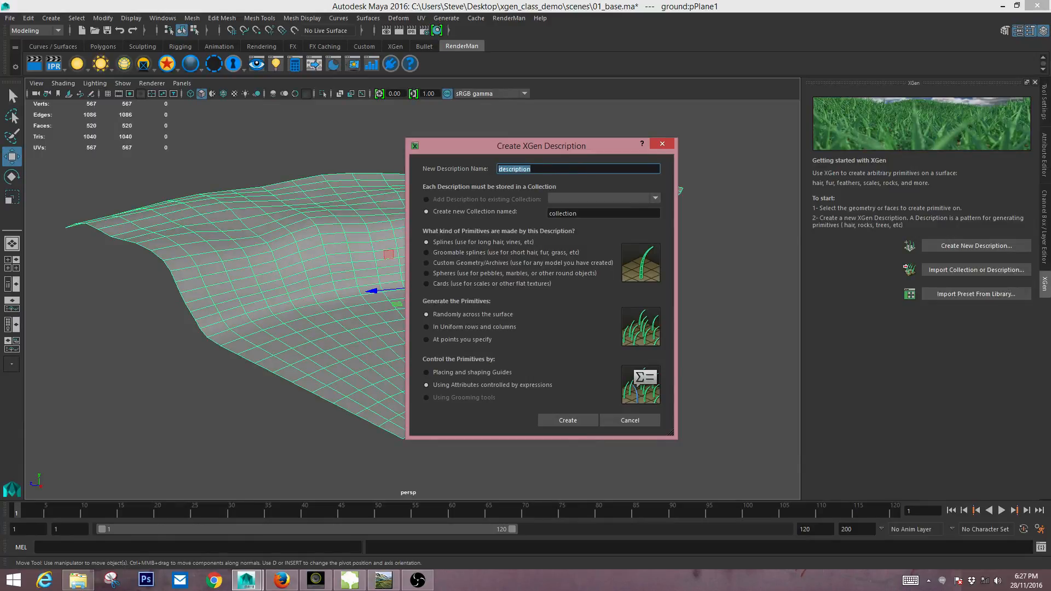
text(grass)
key(Tab)
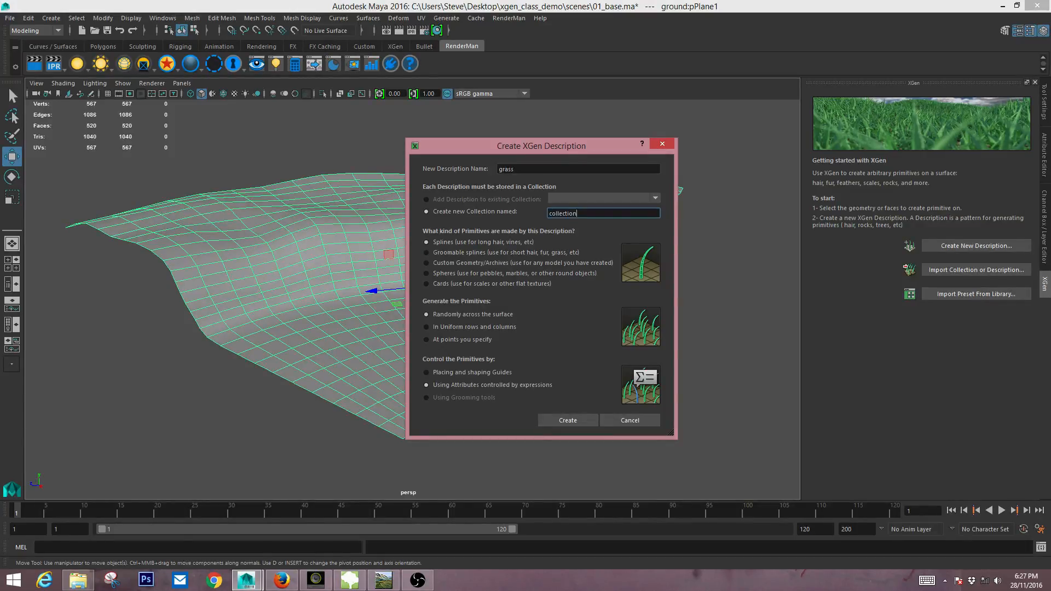
- Name the new collection landscape, choose Groomable splines as the primitive kind and create the description
key(BackSpace)
text(landscape)
click(426, 253)
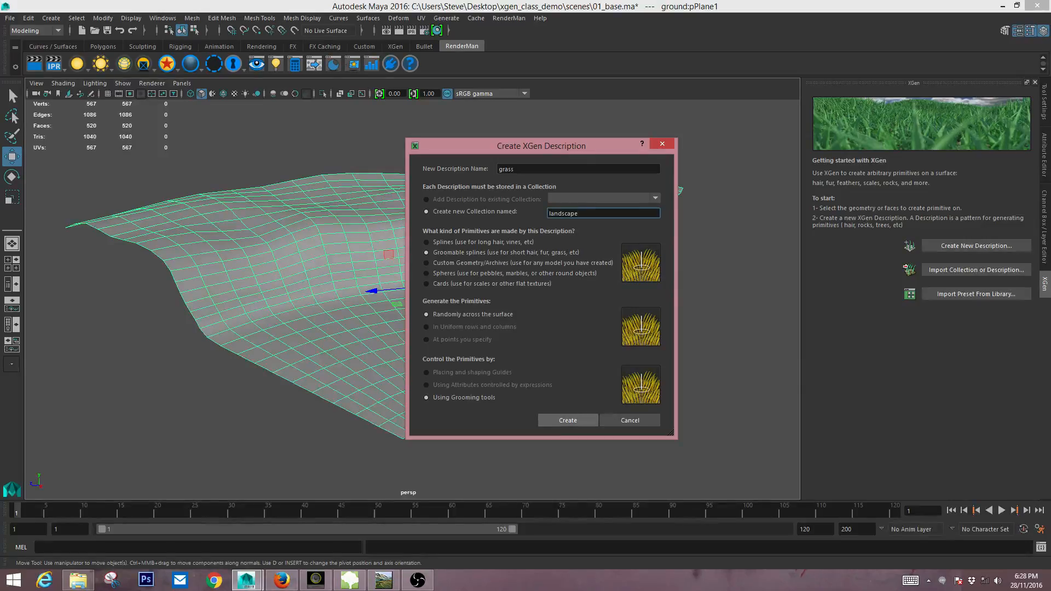
click(568, 420)
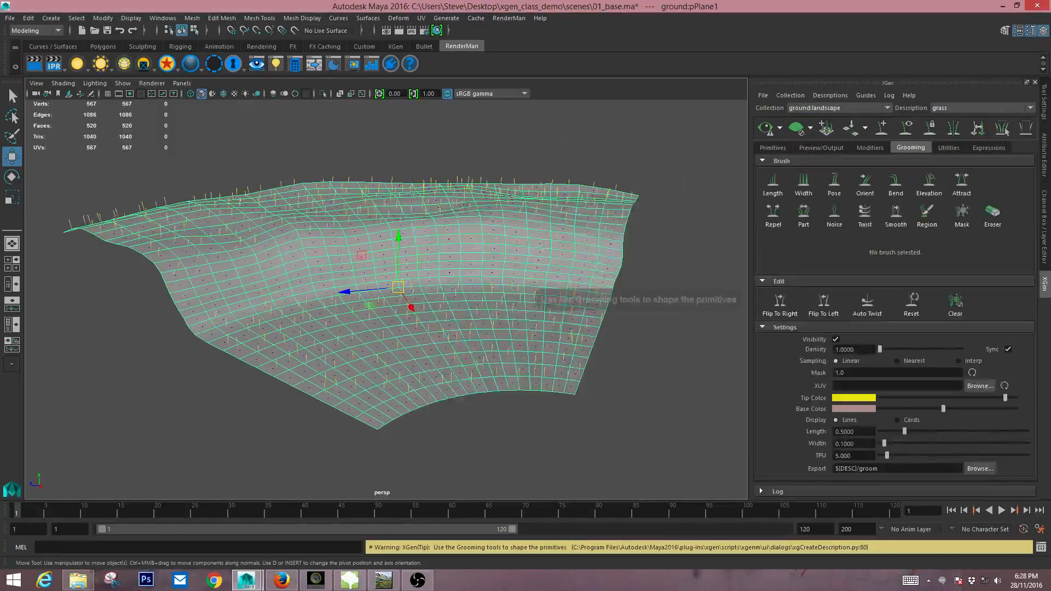
- Examine the grass splines on the ground up close and across the whole surface
alt+drag(542, 383, 588, 383)
alt+right_drag(588, 383, 680, 384)
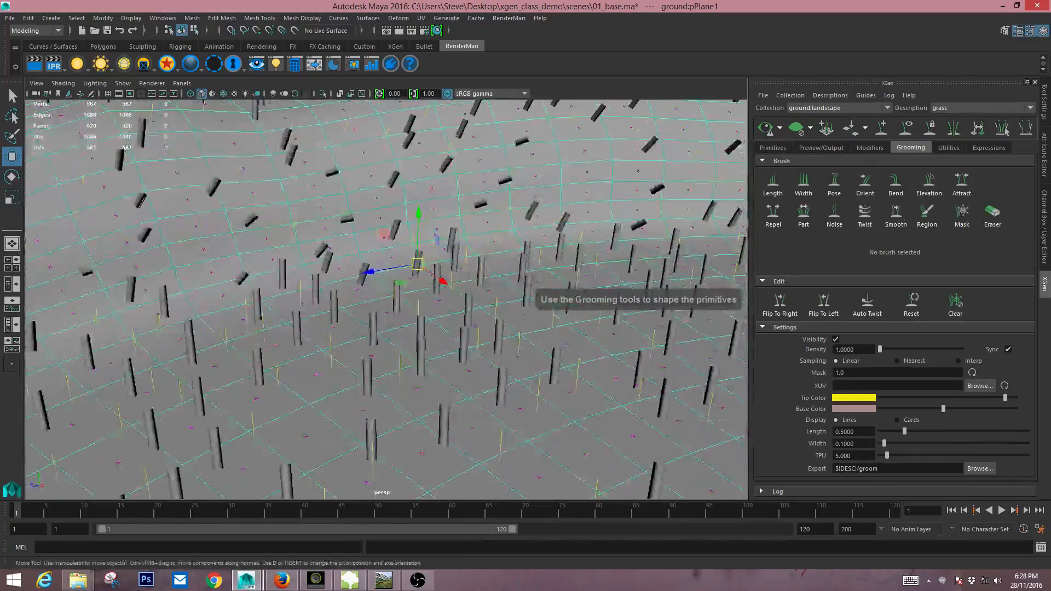
alt+drag(680, 384, 580, 350)
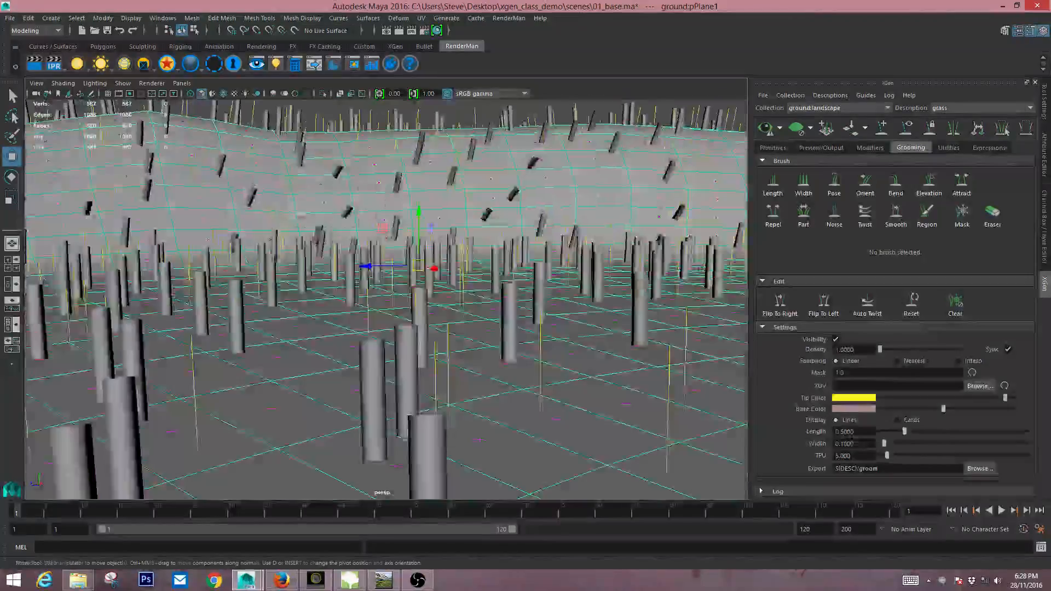
alt+right_drag(580, 350, 487, 350)
alt+drag(487, 351, 471, 391)
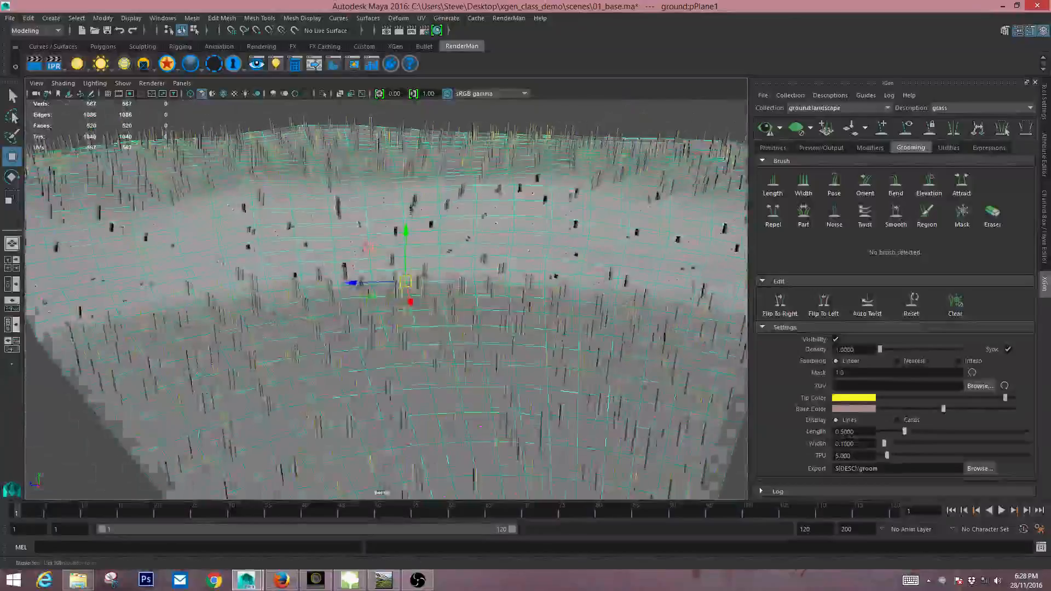
alt+right_drag(471, 391, 406, 386)
alt+drag(406, 386, 459, 396)
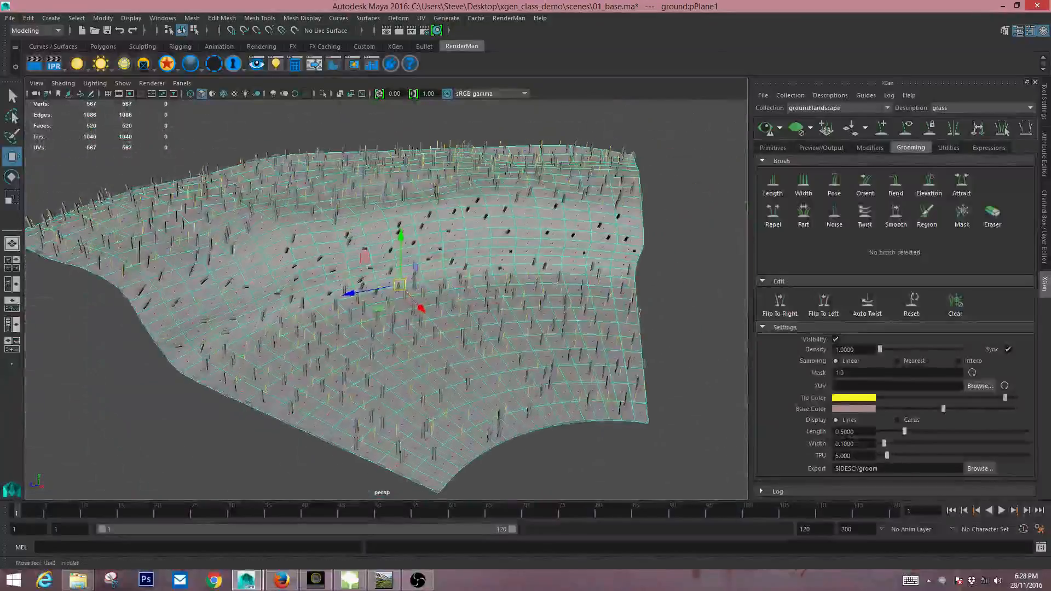
- Set the renderer in the grass description's output settings to RenderMan
click(820, 148)
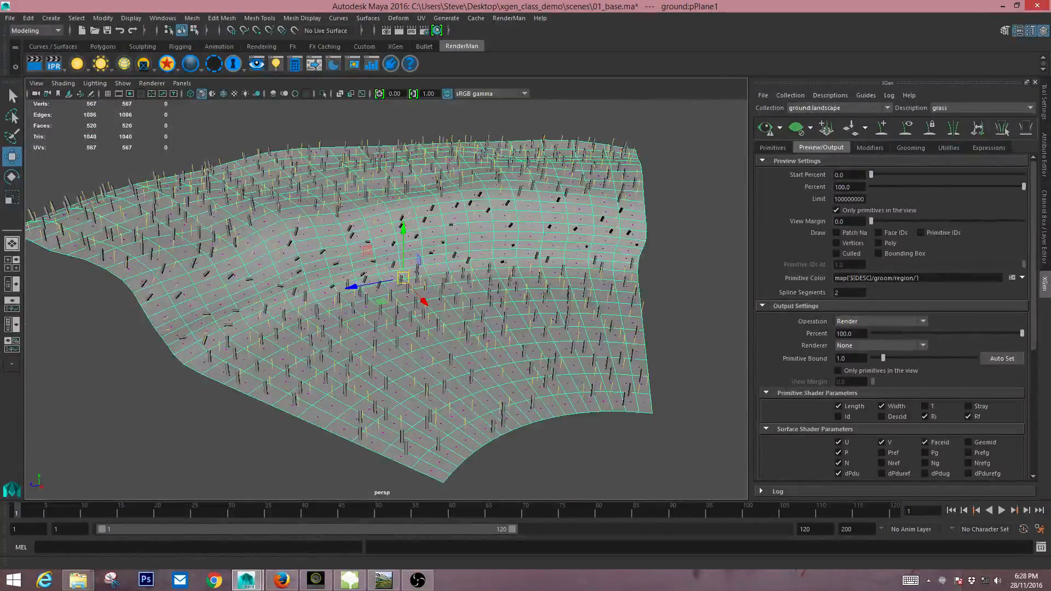
scroll(893, 317, down, 5)
scroll(893, 317, up, 4)
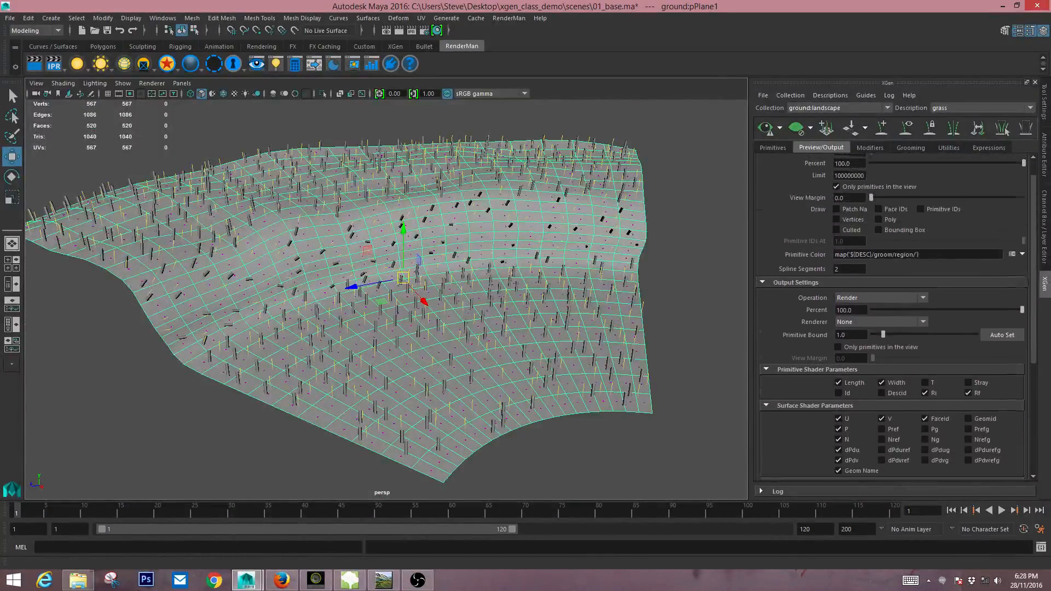
click(880, 322)
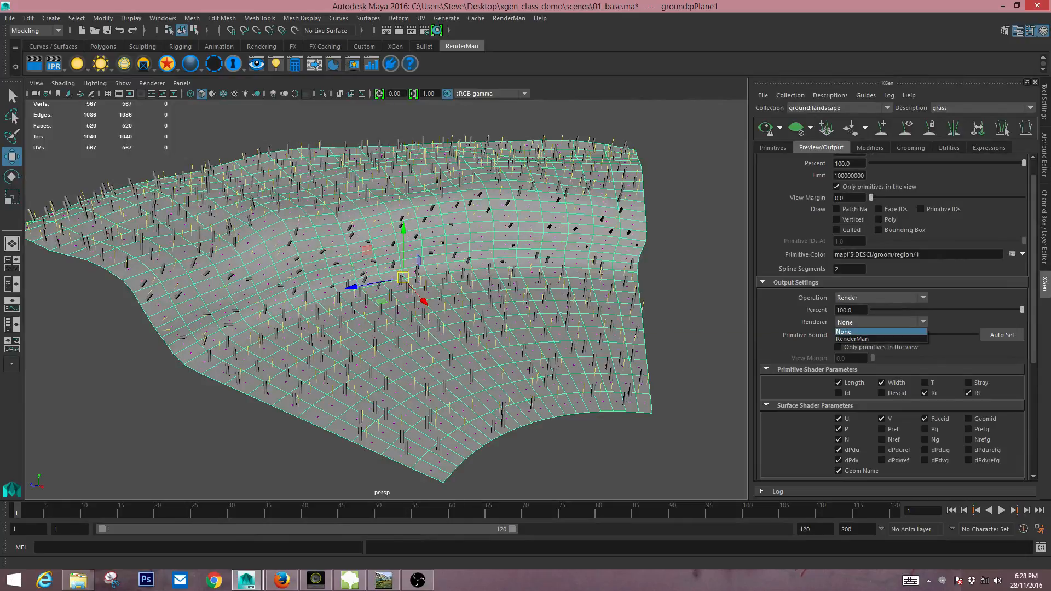
click(852, 339)
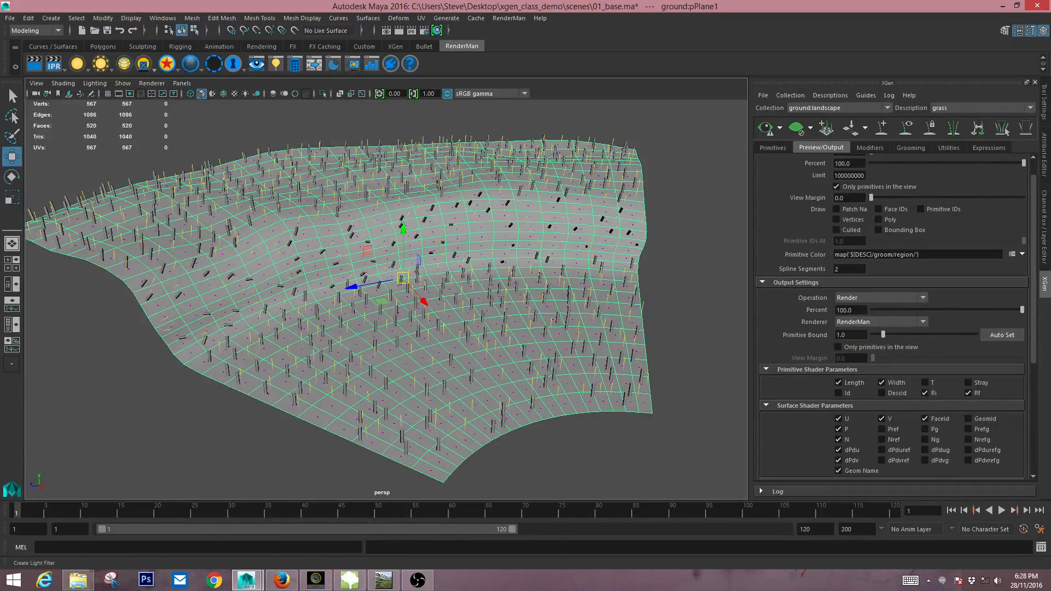
- Add a PxrEnvDayLight to the scene as the RenderMan light
right_click(100, 64)
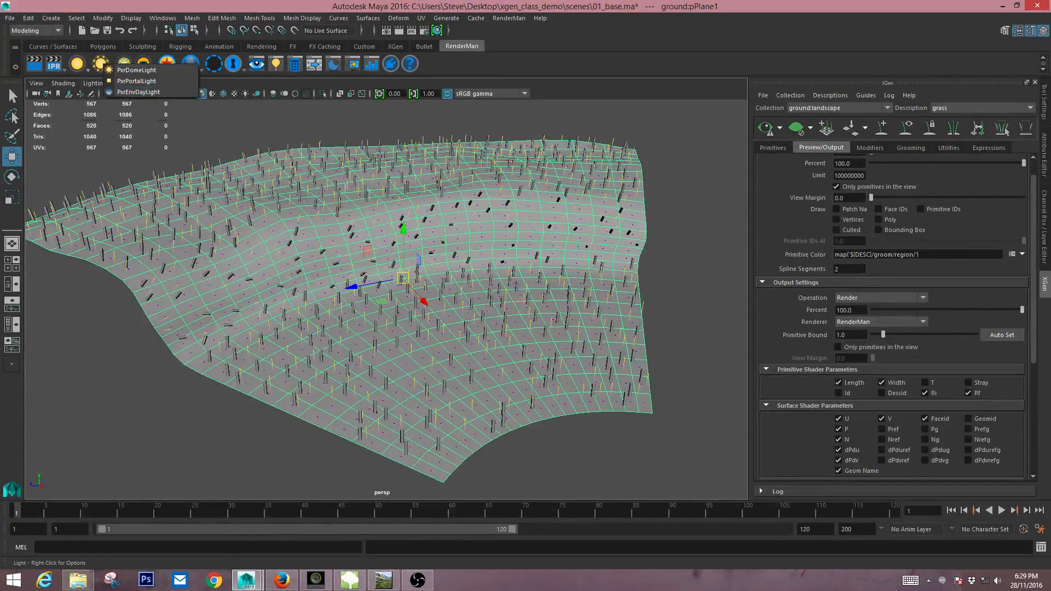
right_click(78, 63)
right_click(99, 61)
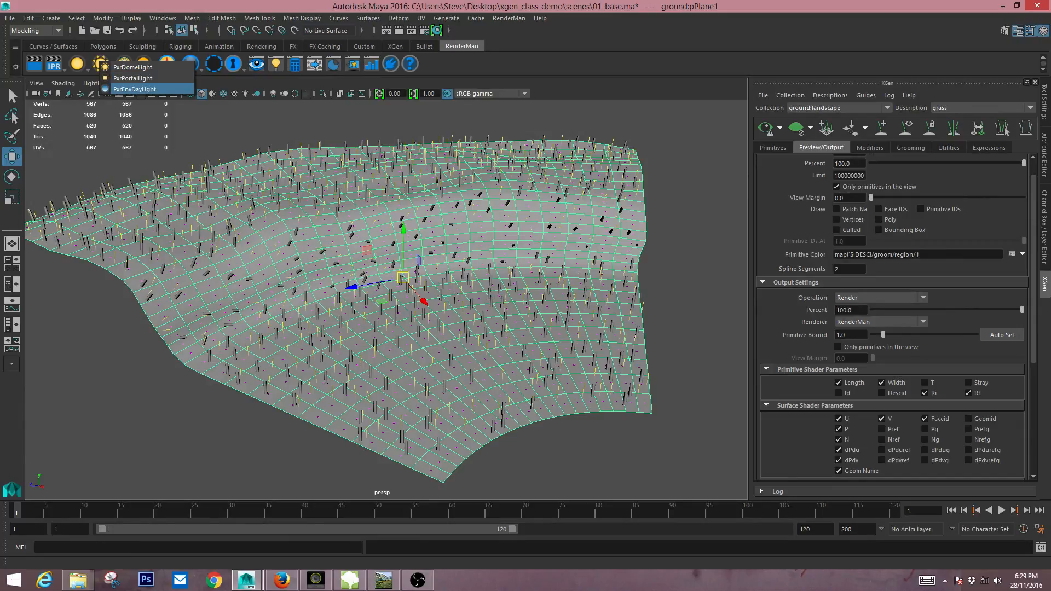
click(133, 89)
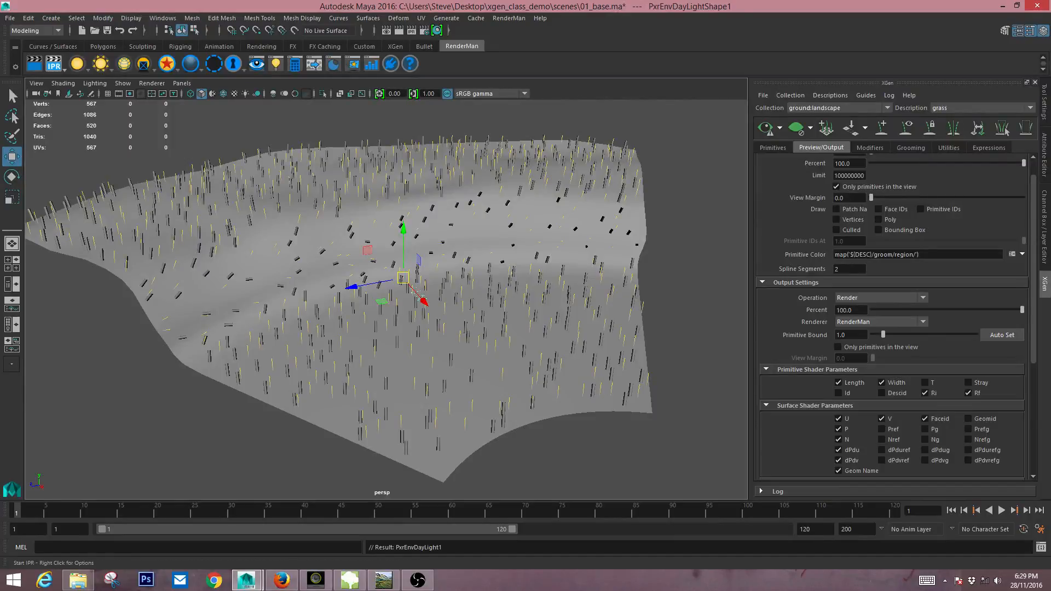
- Run a RenderMan IPR test render, allow it.exe through the firewall, check the grass in the image and close the render window
click(53, 64)
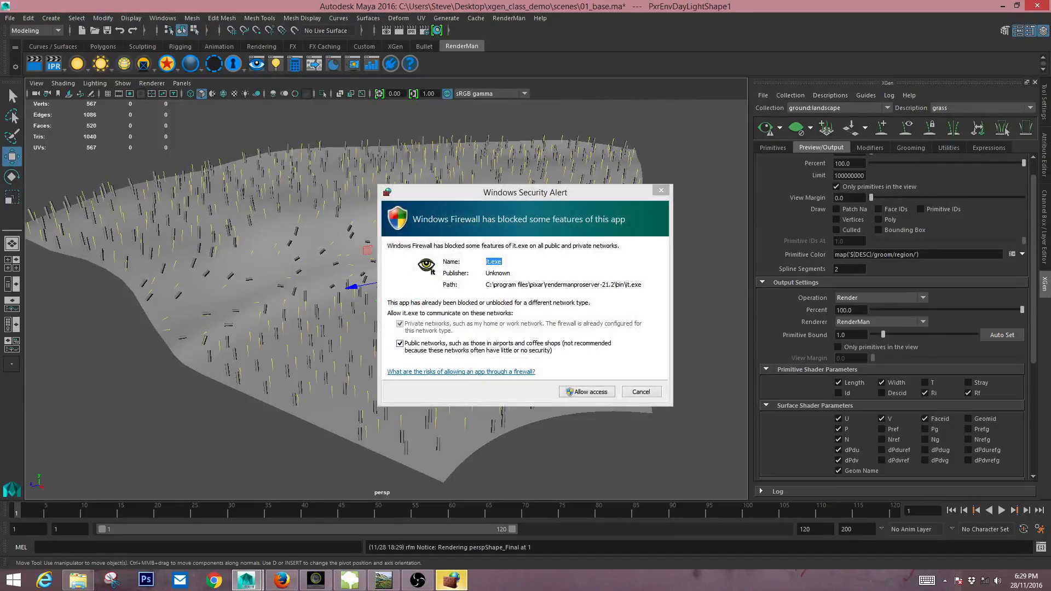
click(587, 392)
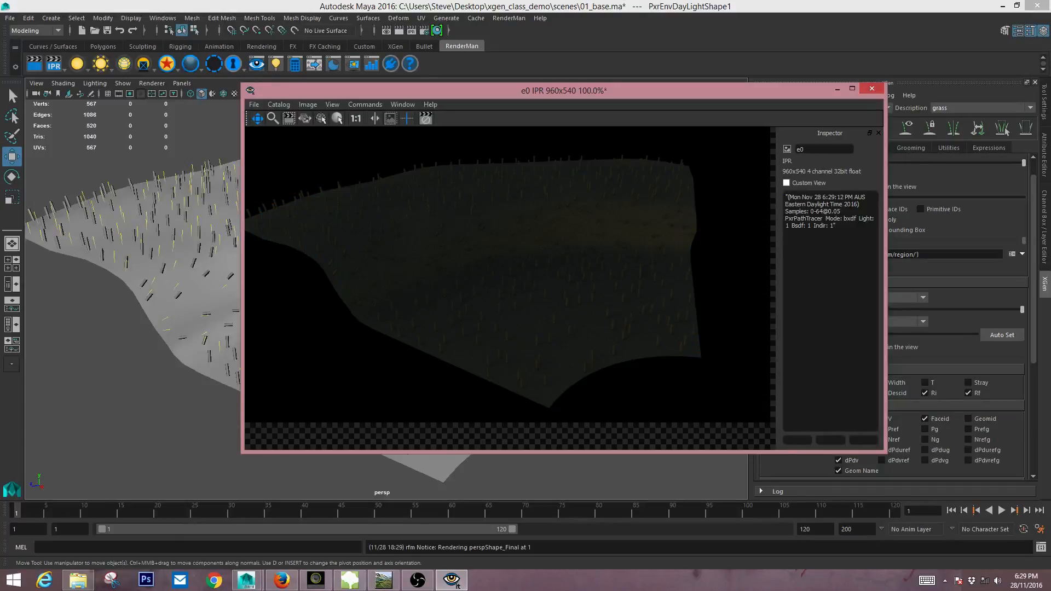
drag(564, 90, 522, 89)
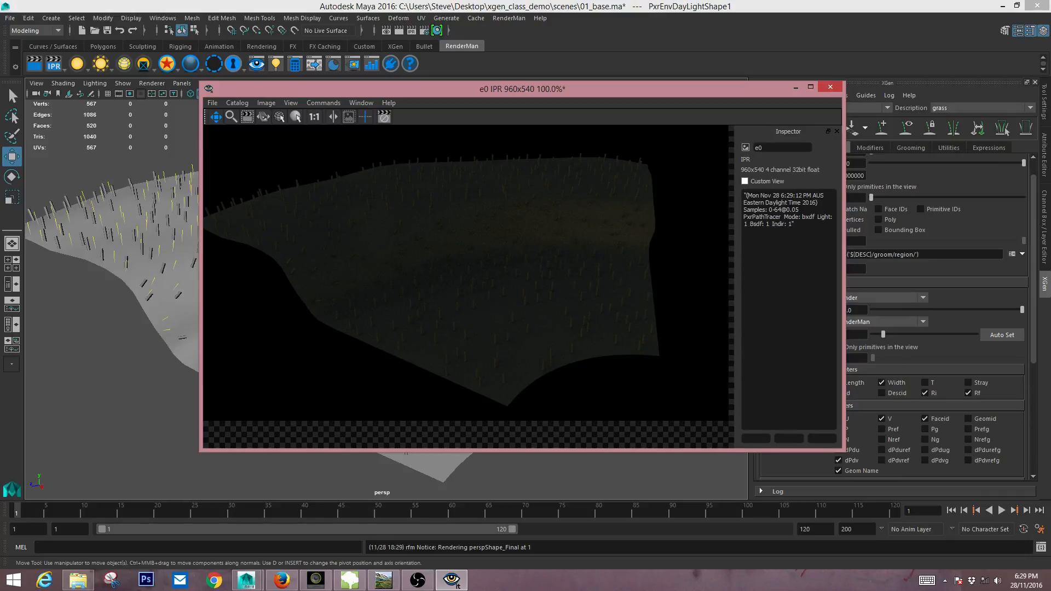
drag(523, 89, 441, 90)
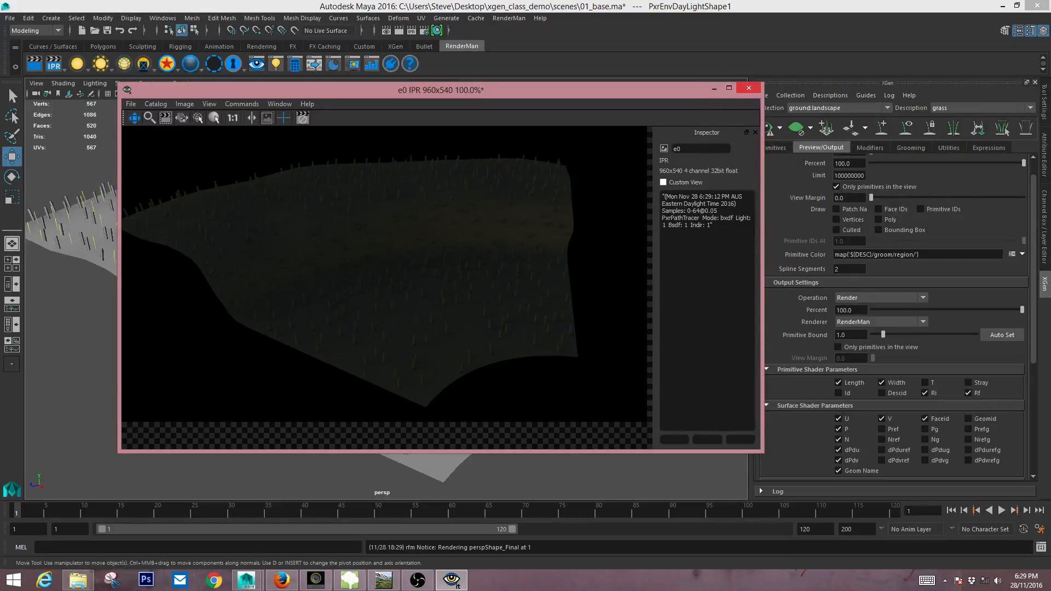
click(748, 87)
click(552, 307)
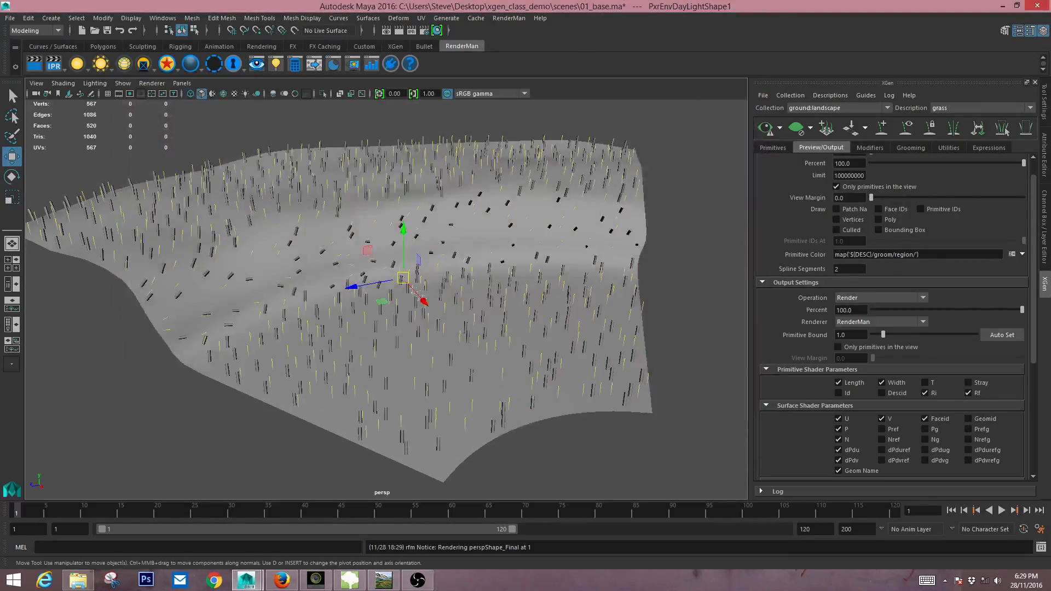
- Turn on automatic preview updating for the XGen grass description
alt+drag(446, 323, 403, 293)
alt+right_drag(402, 293, 422, 288)
alt+drag(422, 288, 433, 292)
alt+middle_drag(433, 292, 421, 280)
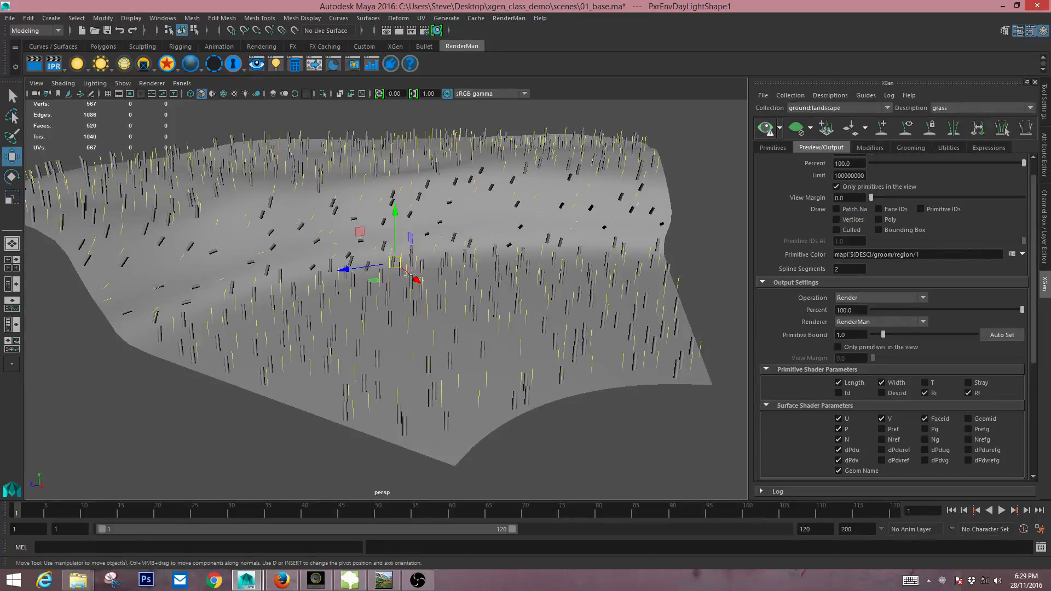
click(767, 128)
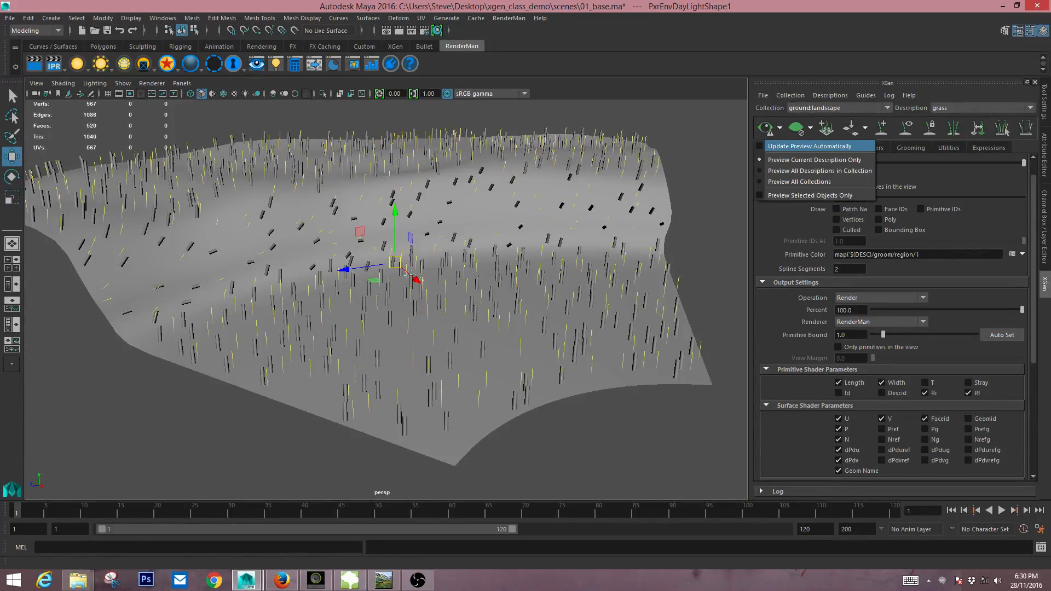
click(810, 146)
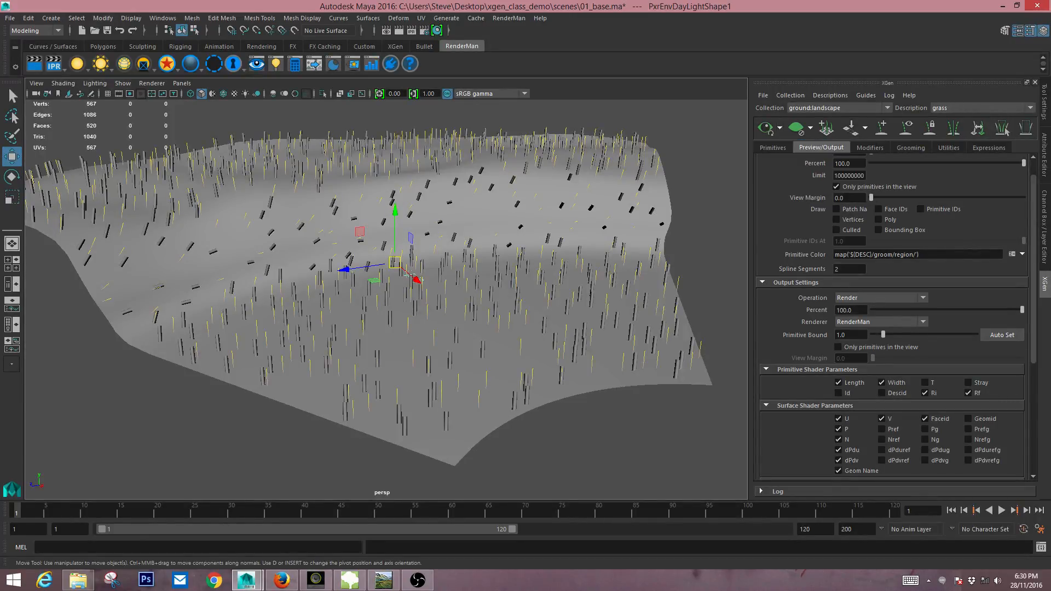
- Raise the density of the grass primitives to about 12.6 in the generator attributes
alt+drag(383, 285, 408, 290)
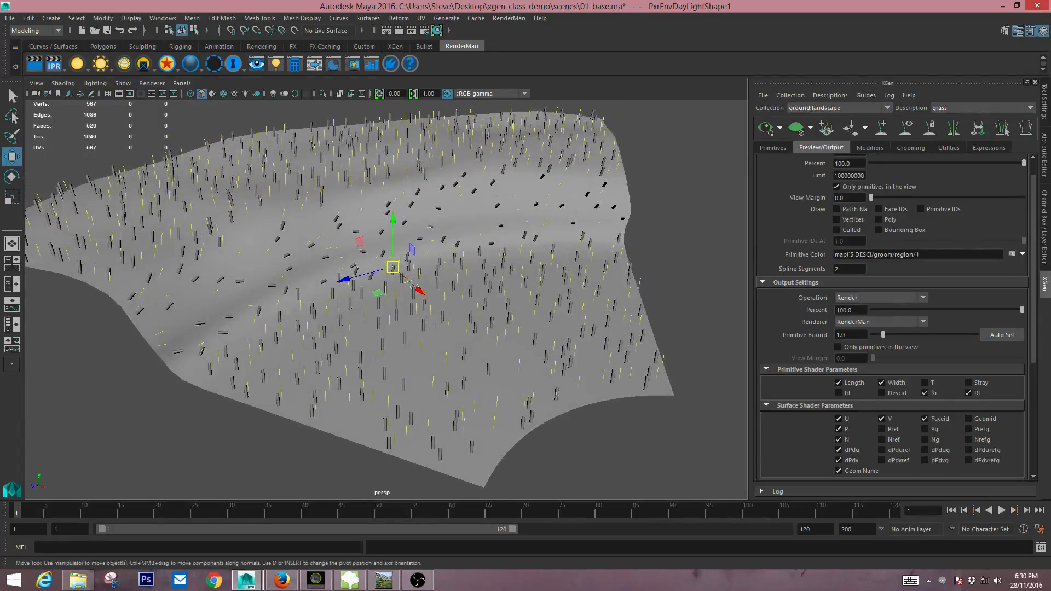
click(773, 148)
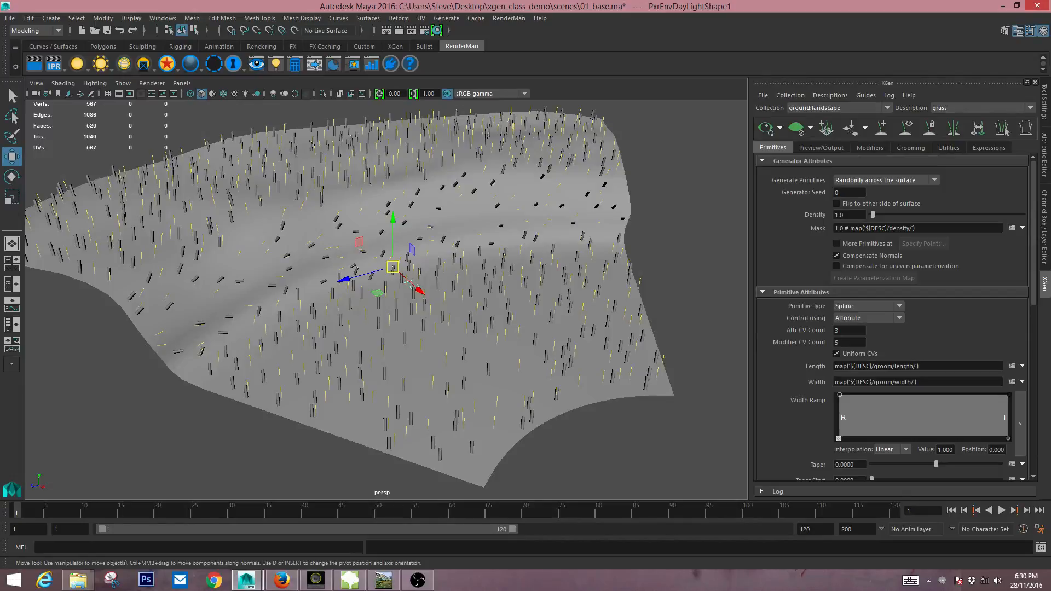
drag(873, 215, 890, 215)
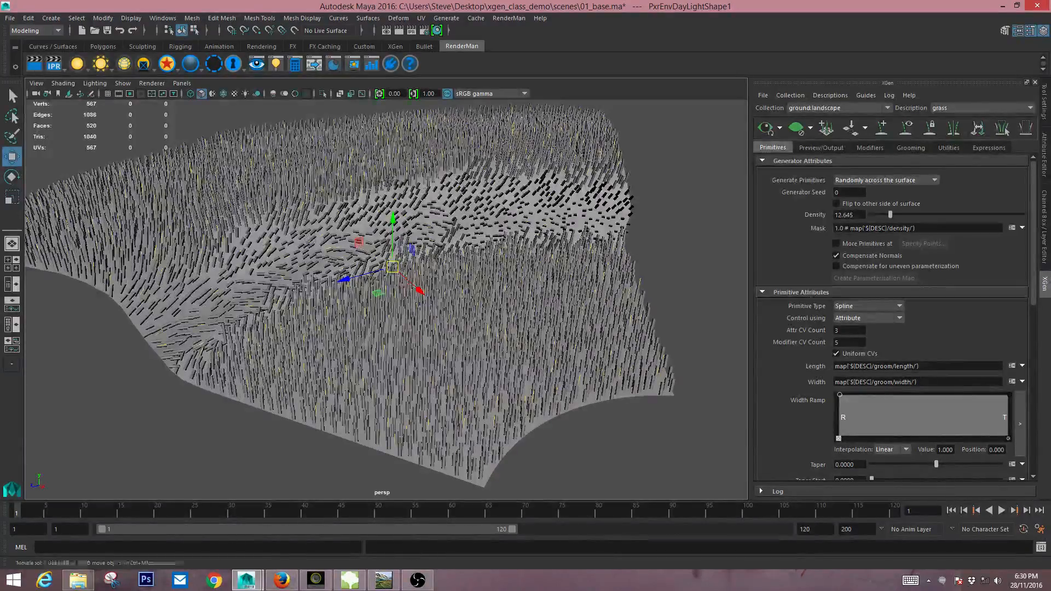
- Examine the denser grass splines up close along the ground's front edge
alt+drag(657, 334, 616, 299)
alt+middle_drag(616, 300, 612, 250)
alt+right_drag(612, 250, 649, 257)
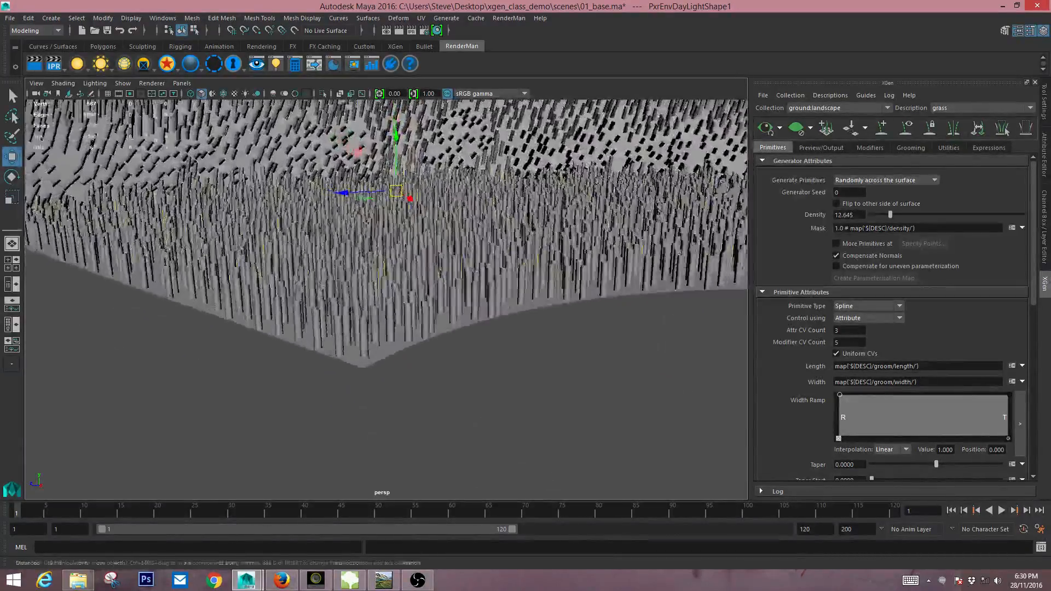
alt+middle_drag(648, 257, 572, 258)
alt+right_drag(572, 259, 599, 265)
mouse_move(600, 265)
alt+mouse_down()
mouse_move(602, 253)
mouse_move(589, 258)
alt+mouse_up()
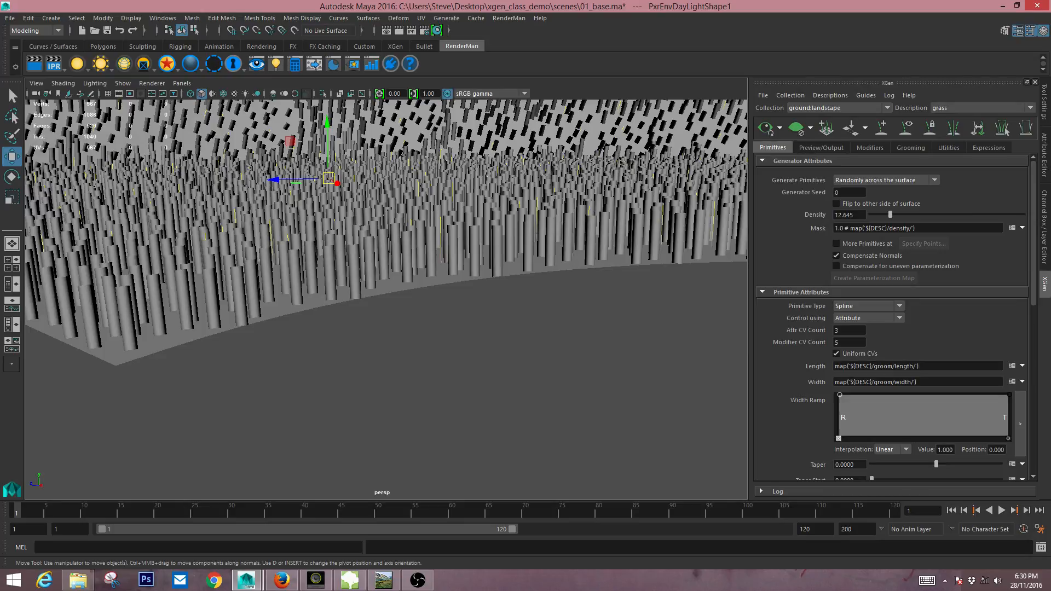
- Reset the grass primitives' Length and Width from their map expressions to plain sliders
click(1022, 367)
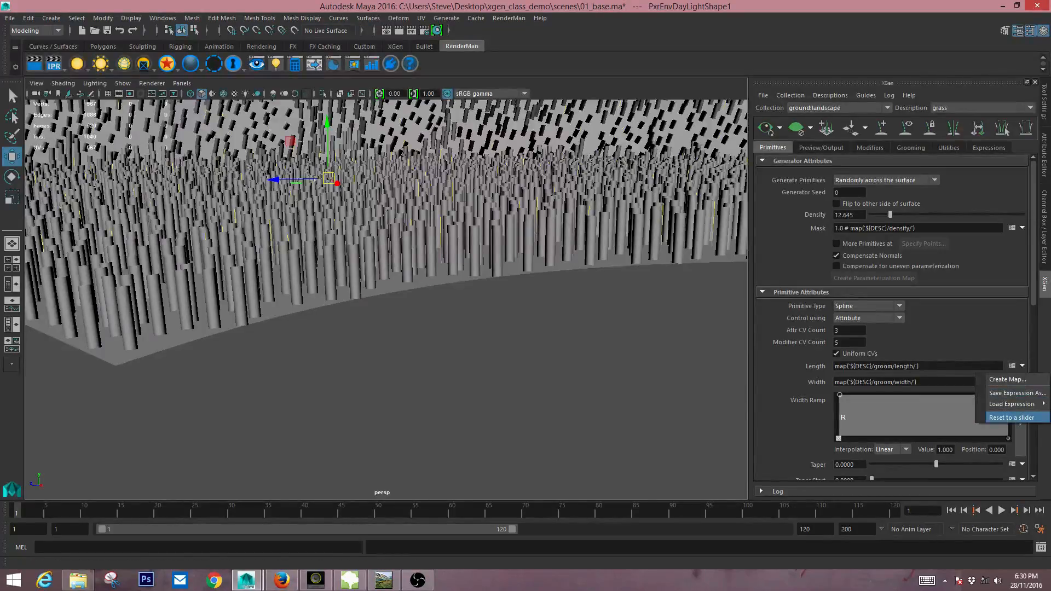
click(1013, 366)
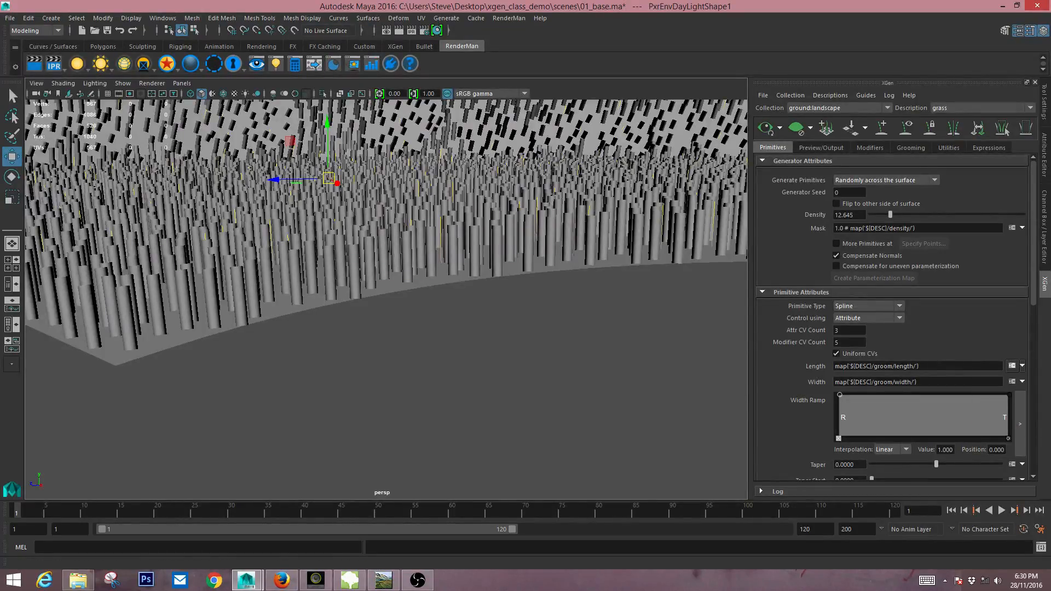
click(1022, 366)
click(1013, 417)
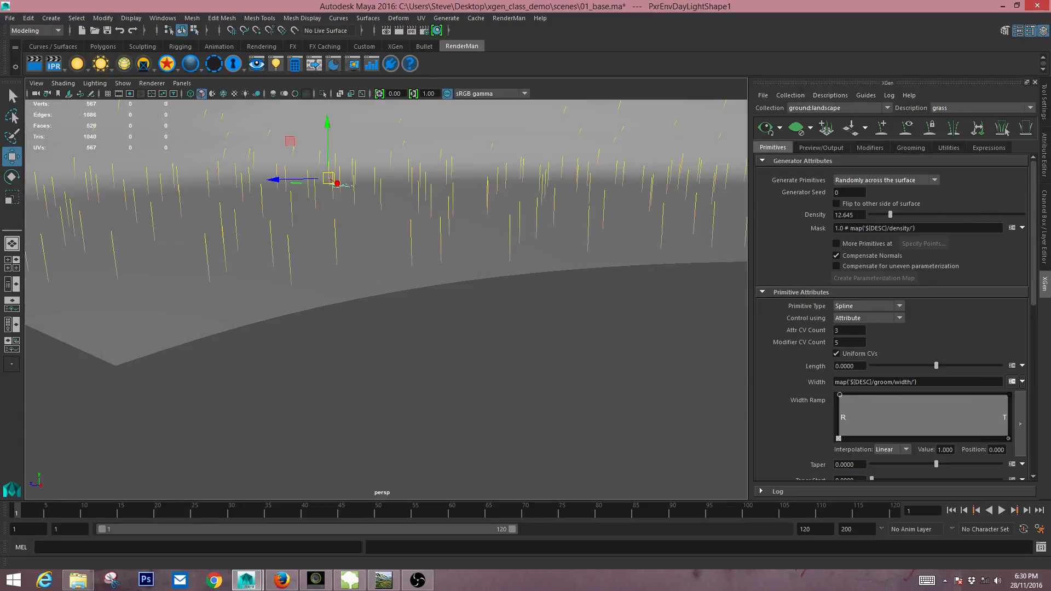
click(1022, 382)
click(1013, 433)
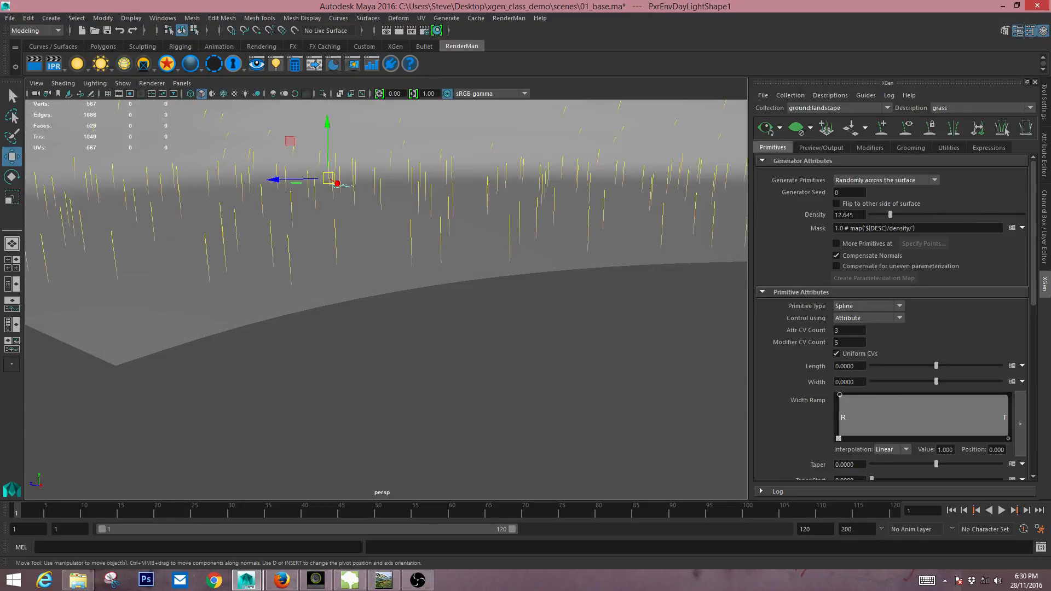
- Set the grass primitives' length to about 0.555 and their width to 0.05
alt+drag(386, 300, 398, 305)
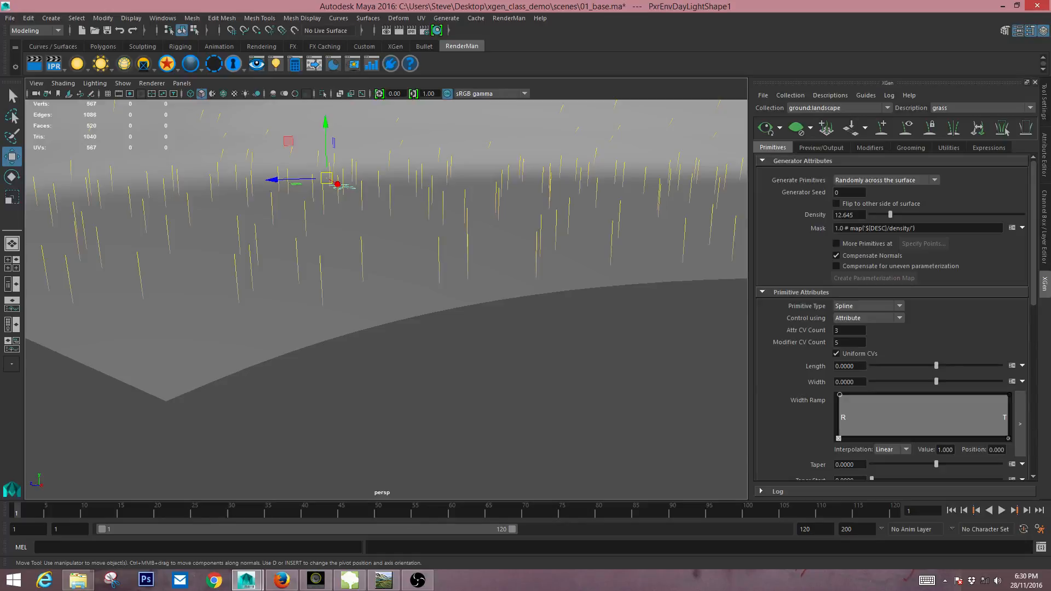
mouse_move(936, 366)
mouse_down()
mouse_move(951, 365)
mouse_move(950, 382)
mouse_move(940, 381)
mouse_up()
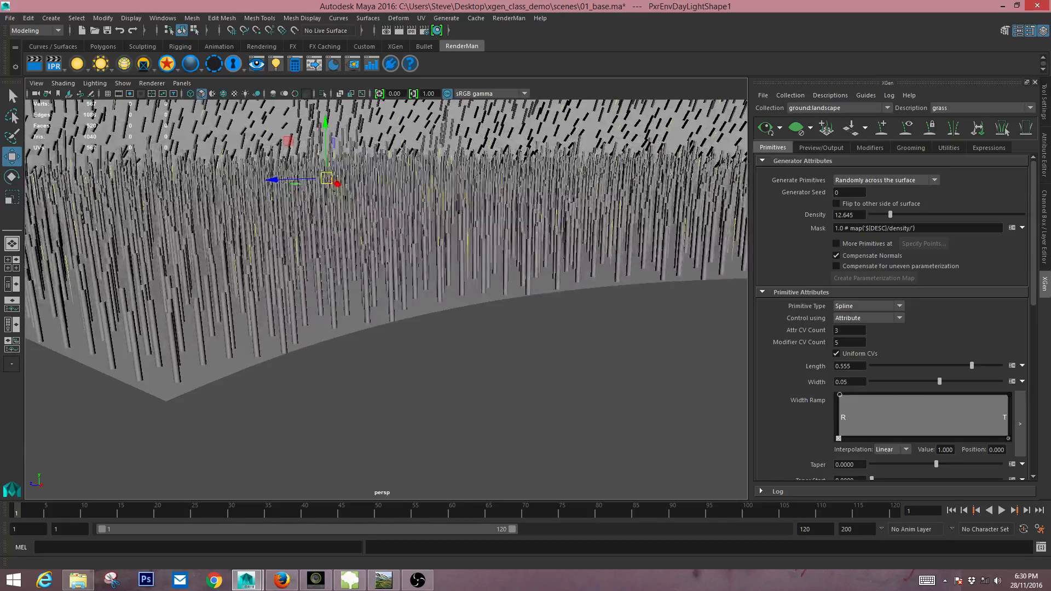
alt+drag(471, 263, 474, 286)
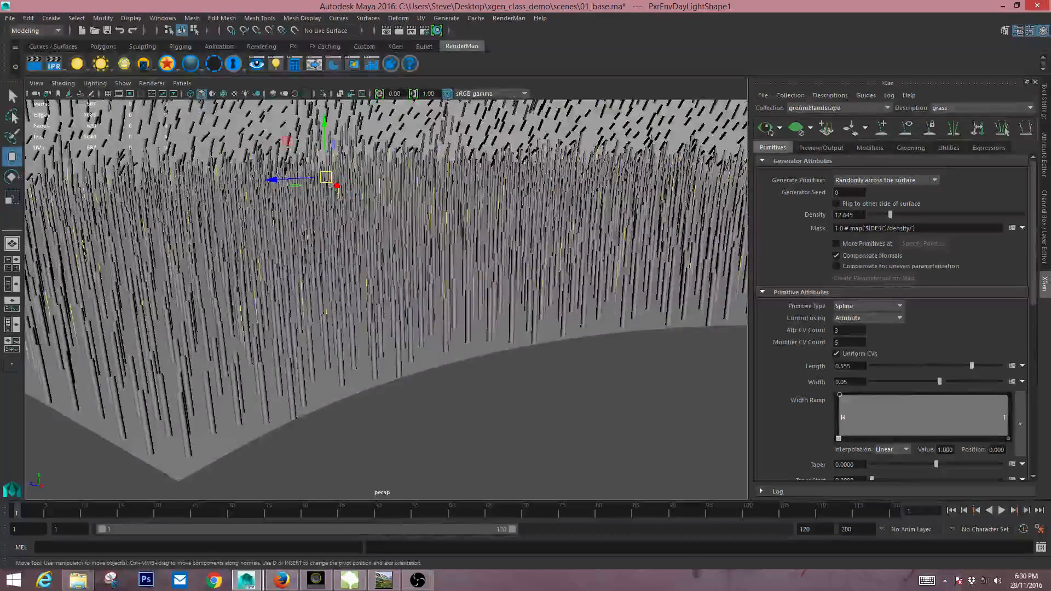
- Taper the blades with the width ramp: add a midpoint of about 0.37 at position 0.48 and lower the tip to 0
drag(987, 399, 924, 420)
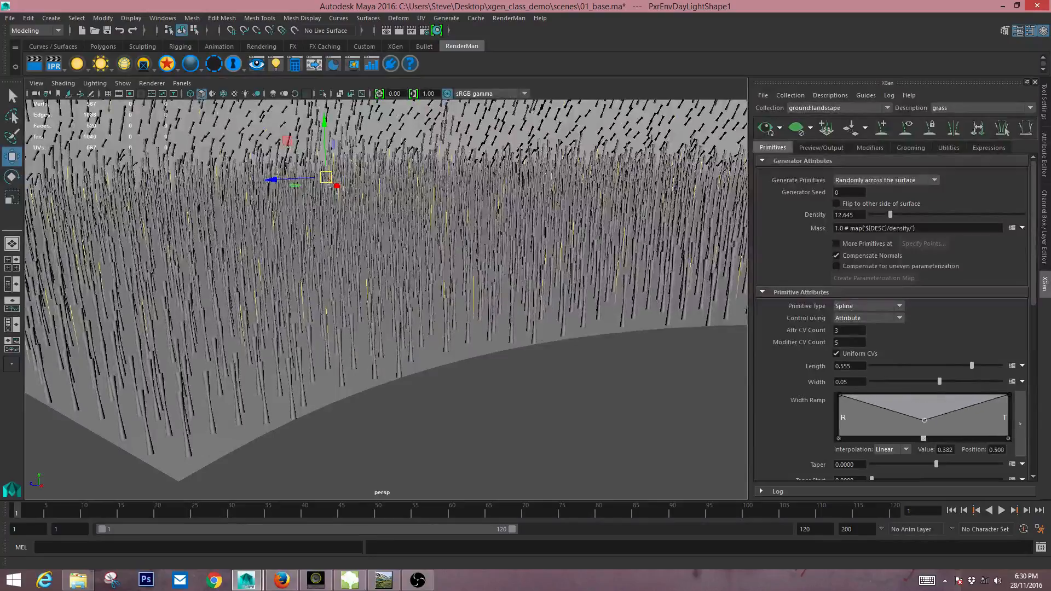
mouse_move(839, 395)
mouse_down()
mouse_move(842, 426)
mouse_move(843, 399)
mouse_up()
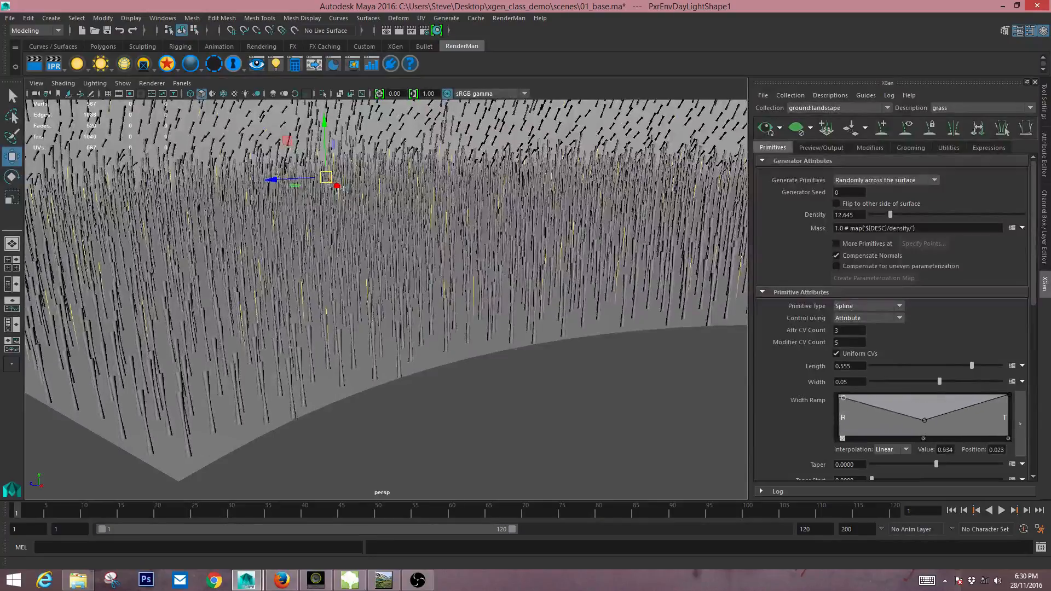
drag(1008, 396, 1008, 437)
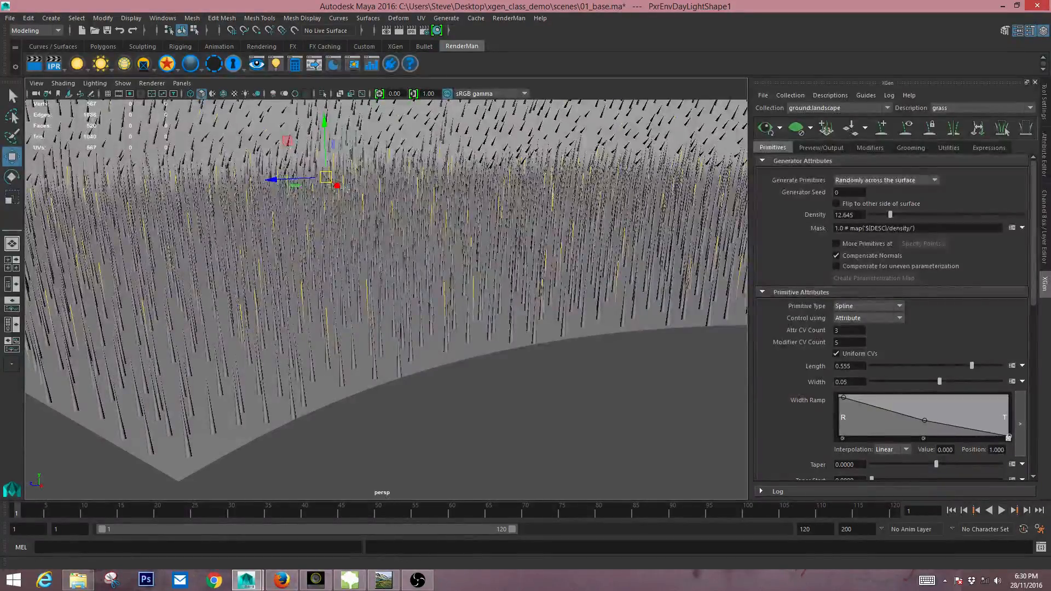
mouse_move(924, 420)
mouse_down()
mouse_move(922, 410)
mouse_move(921, 421)
mouse_up()
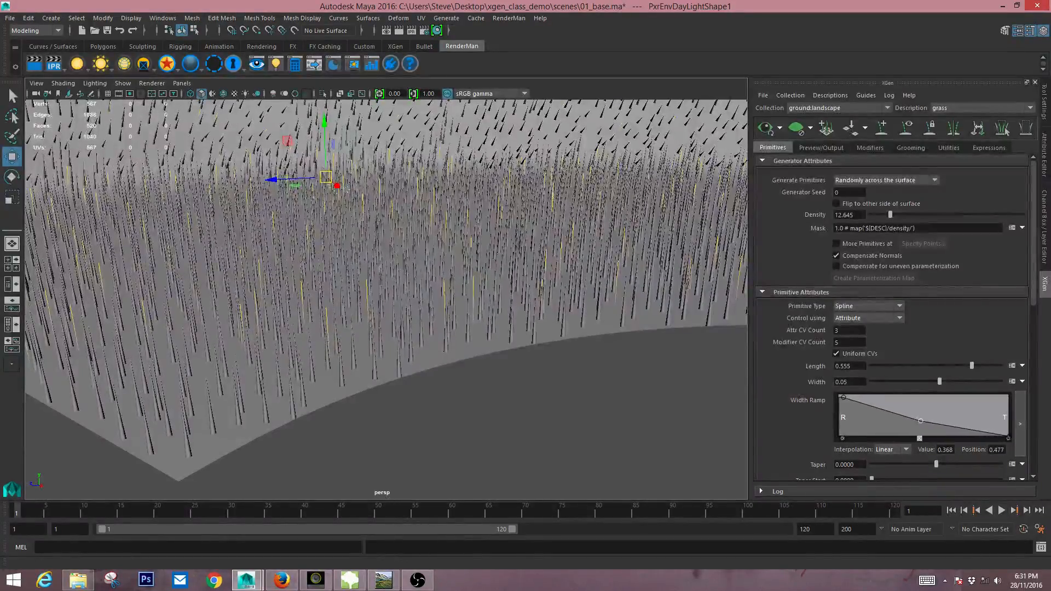
- Lower the width ramp's root point with Smooth interpolation, and shift the midpoint to value 0.382 at position 0.542
drag(843, 397, 851, 411)
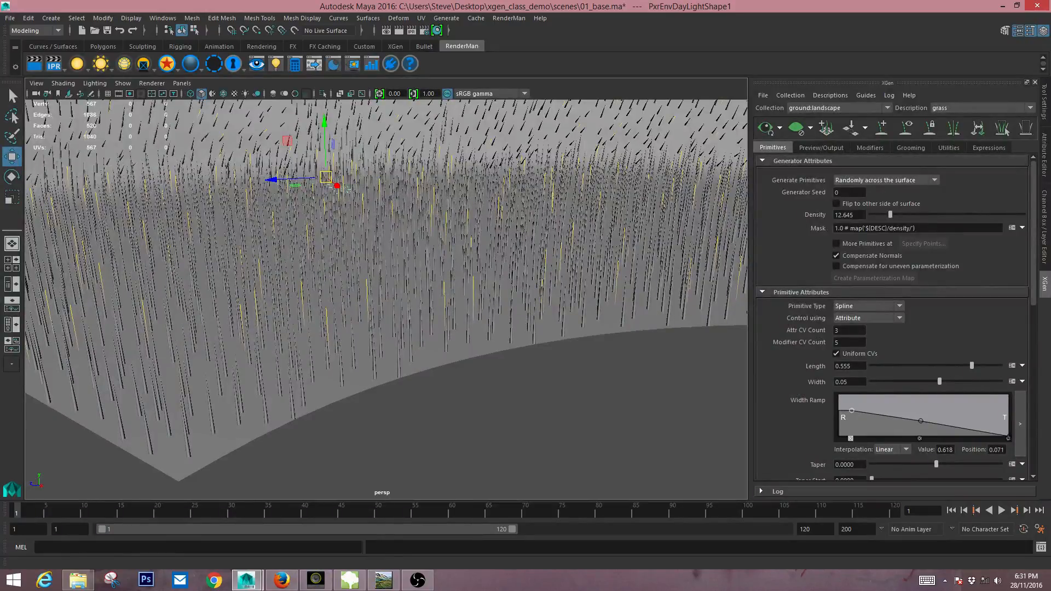
drag(852, 410, 871, 407)
click(892, 449)
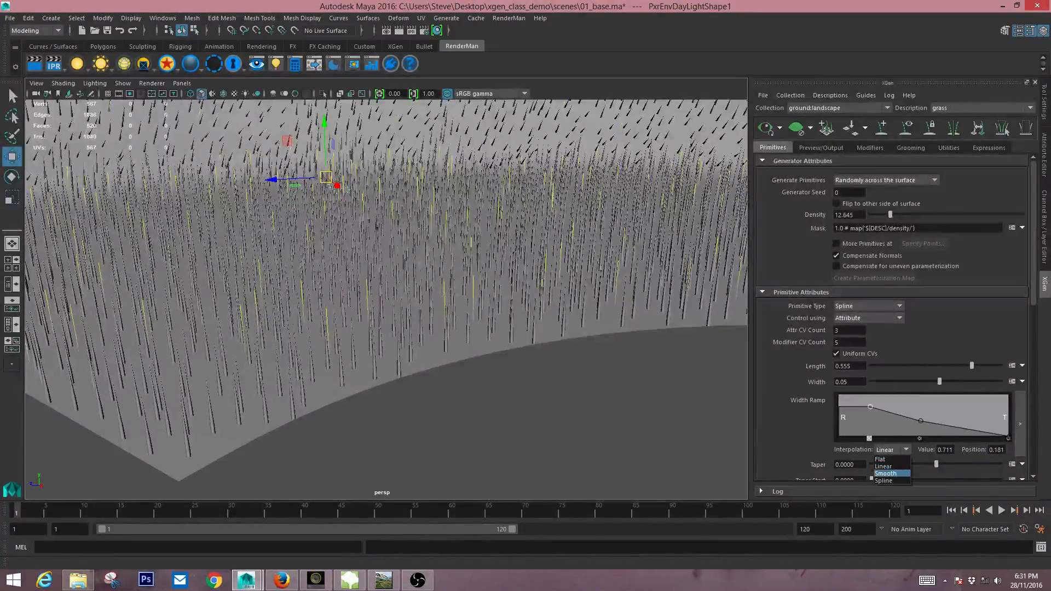
click(884, 475)
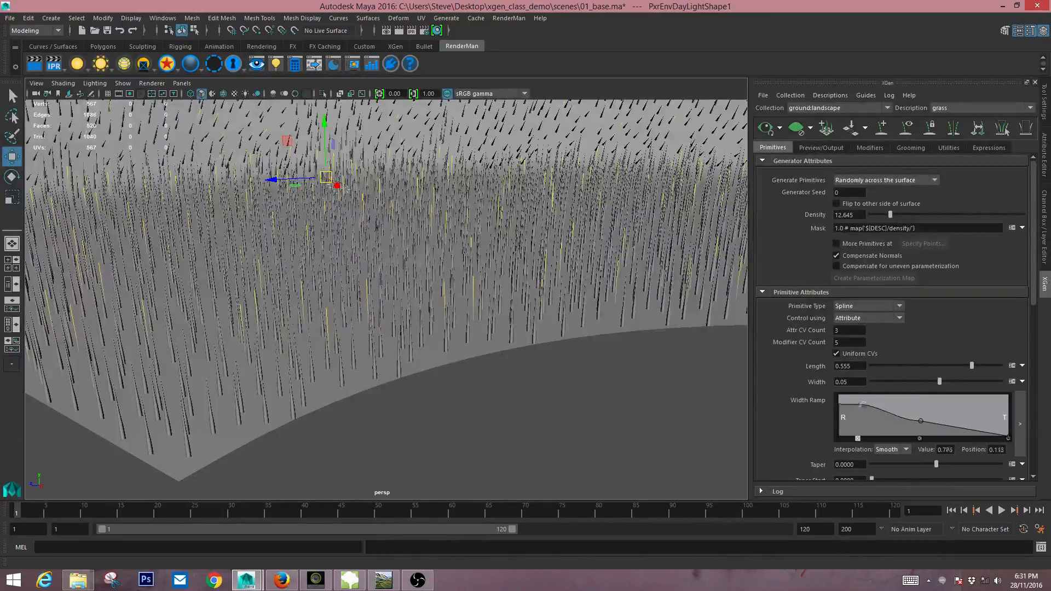
drag(863, 404, 857, 411)
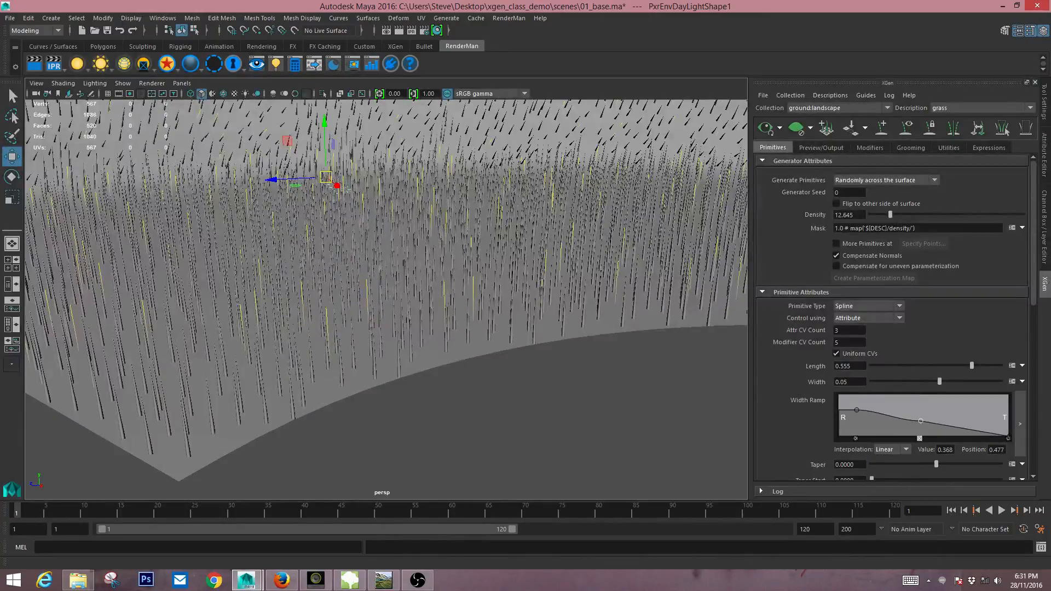
drag(921, 420, 932, 422)
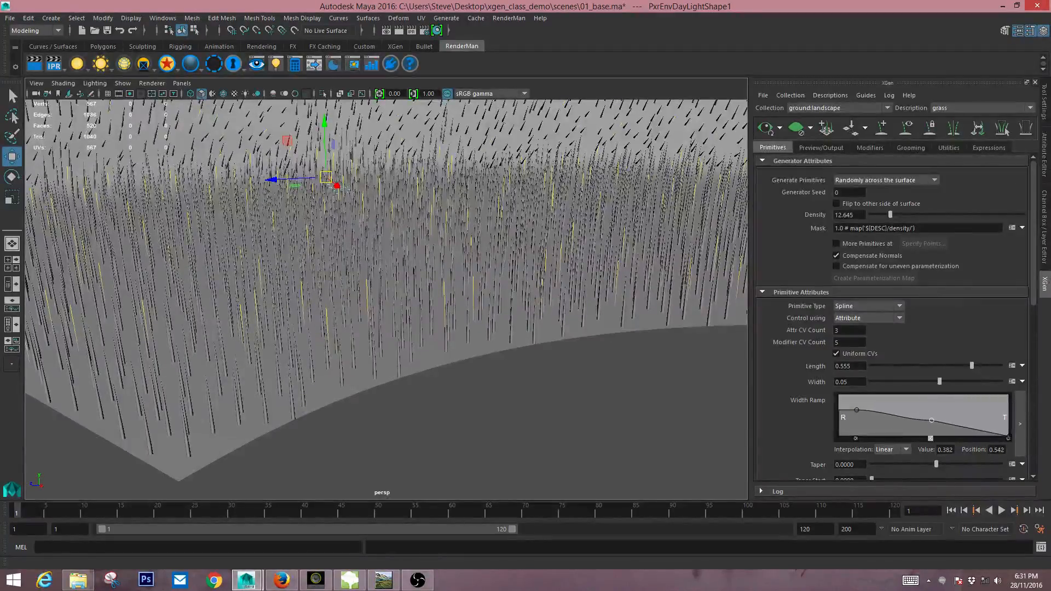
- Reduce the grass blades' length to about 0.37 and their width to about 0.045
alt+drag(383, 306, 350, 263)
alt+middle_drag(351, 263, 386, 307)
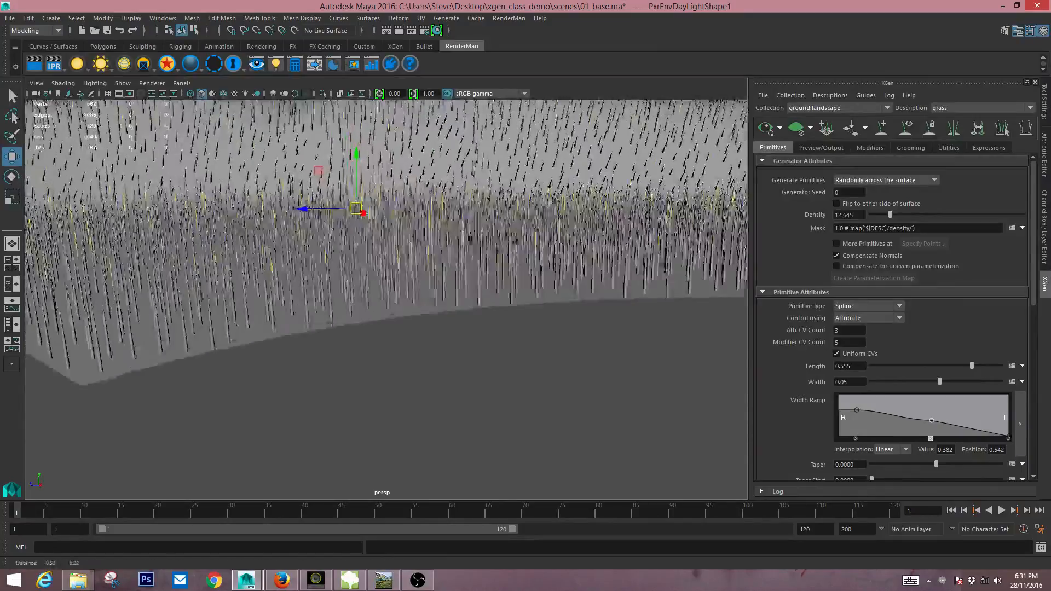
mouse_move(972, 365)
mouse_down()
mouse_move(941, 365)
mouse_move(964, 365)
mouse_up()
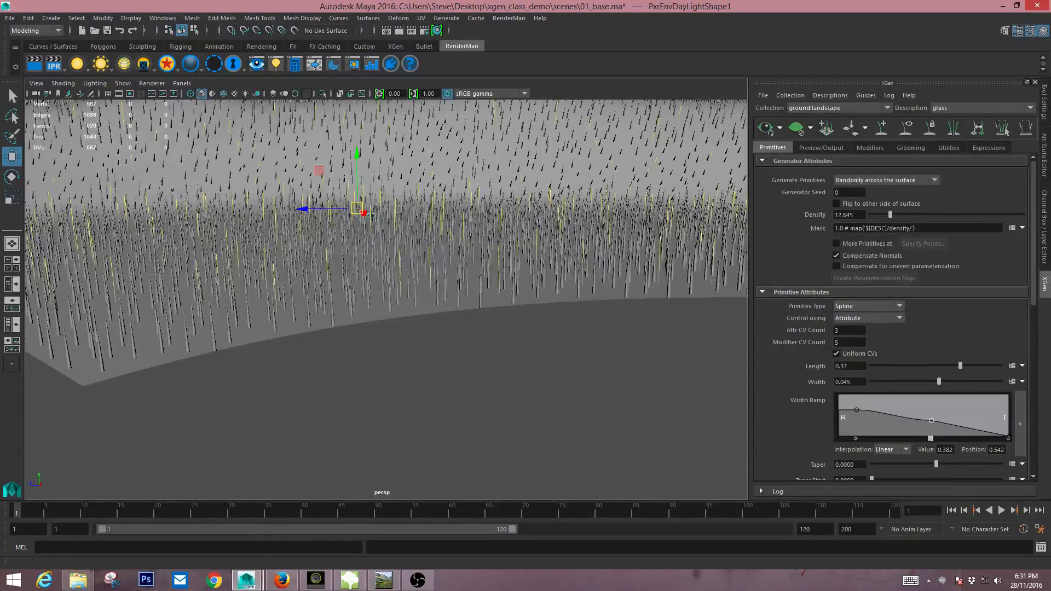
- Raise the grass density to about 52 to cover the whole ground
alt+drag(383, 263, 383, 301)
alt+right_drag(383, 301, 290, 301)
alt+drag(290, 301, 334, 306)
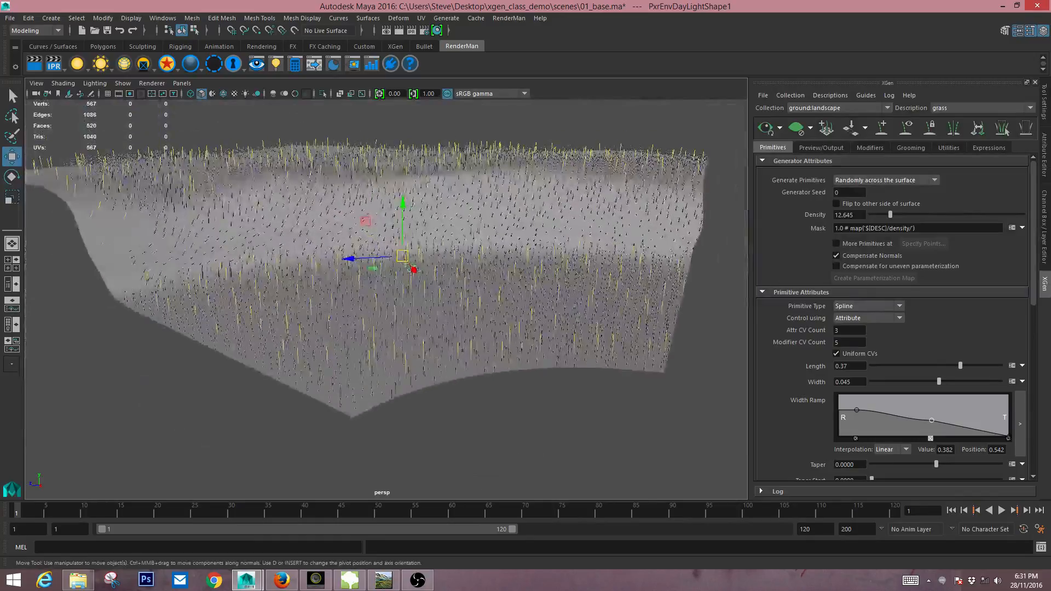
drag(890, 214, 892, 215)
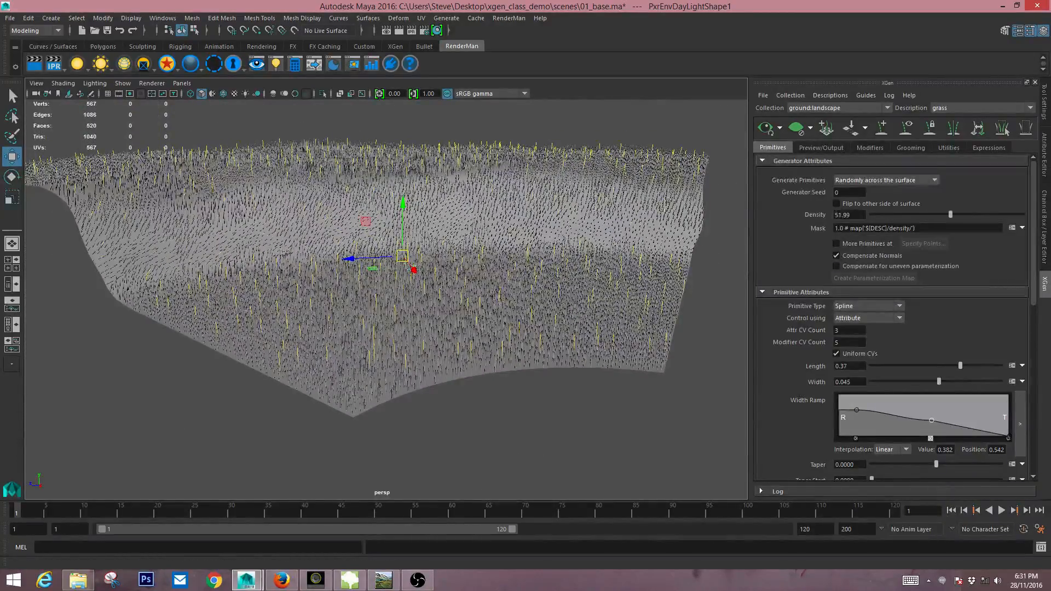
alt+drag(384, 301, 393, 332)
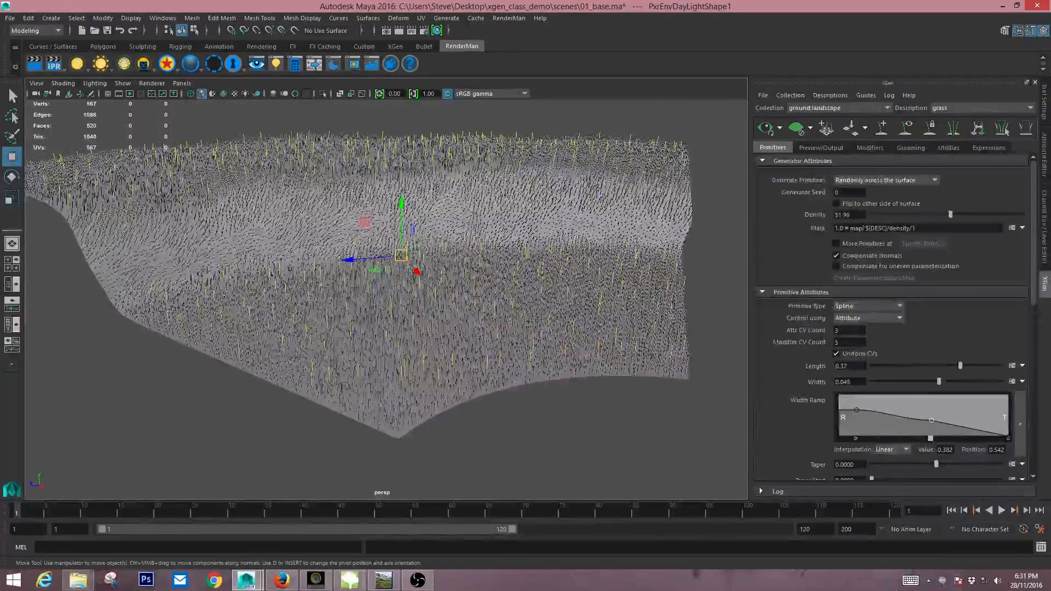
- Create a PxrDisney shader as the grass description's shading group in the RenderMan settings
click(821, 148)
scroll(892, 317, down, 5)
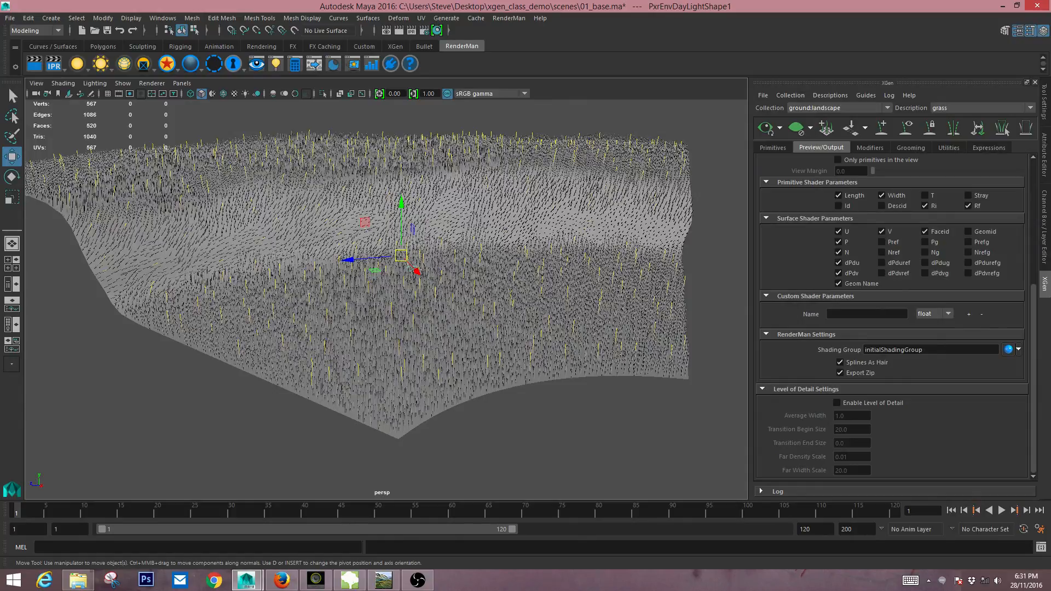
click(1009, 349)
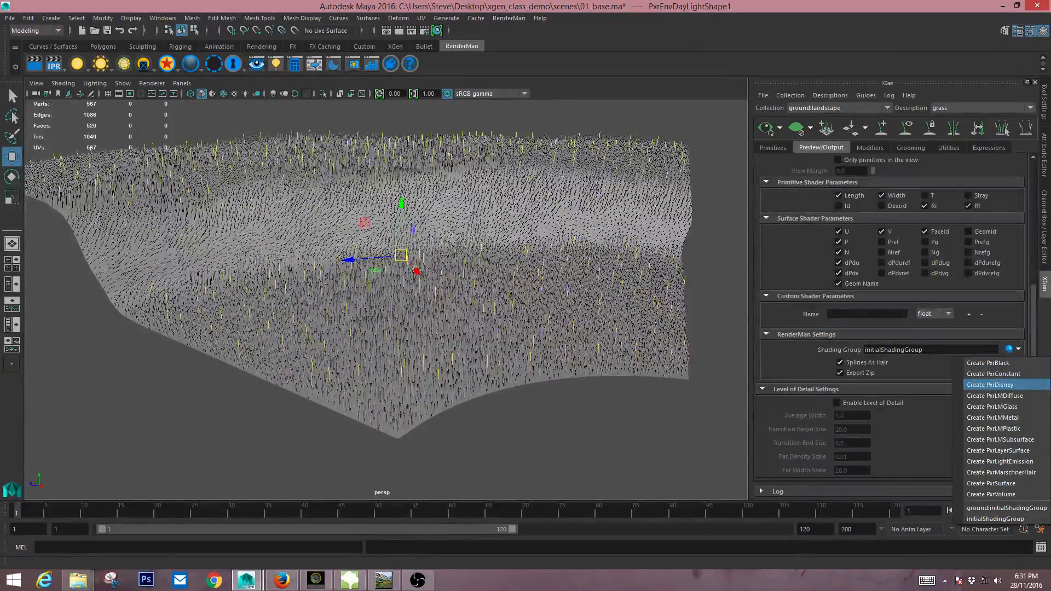
click(989, 385)
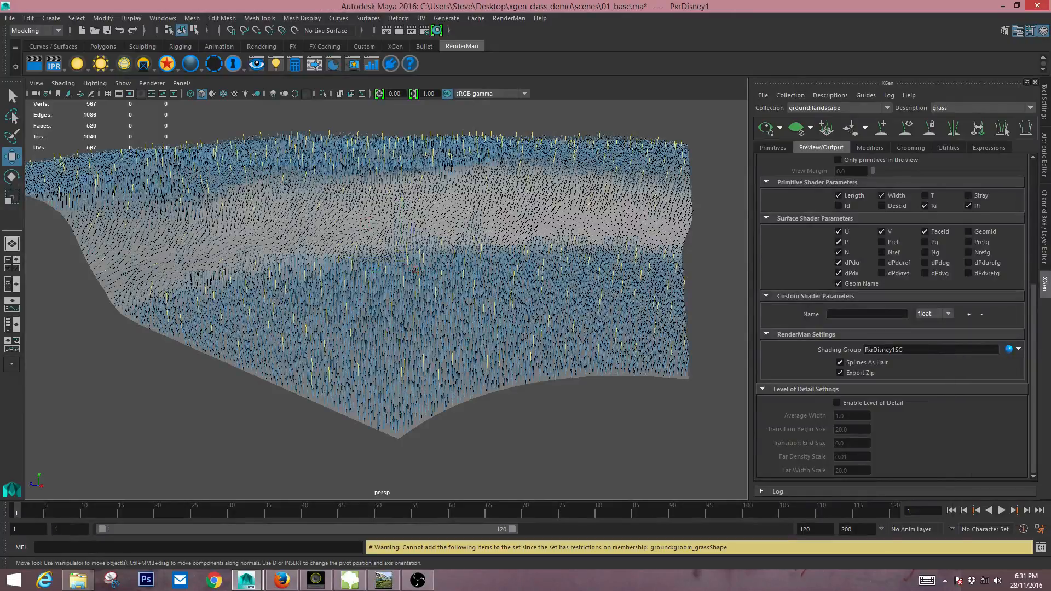
alt+drag(414, 269, 459, 283)
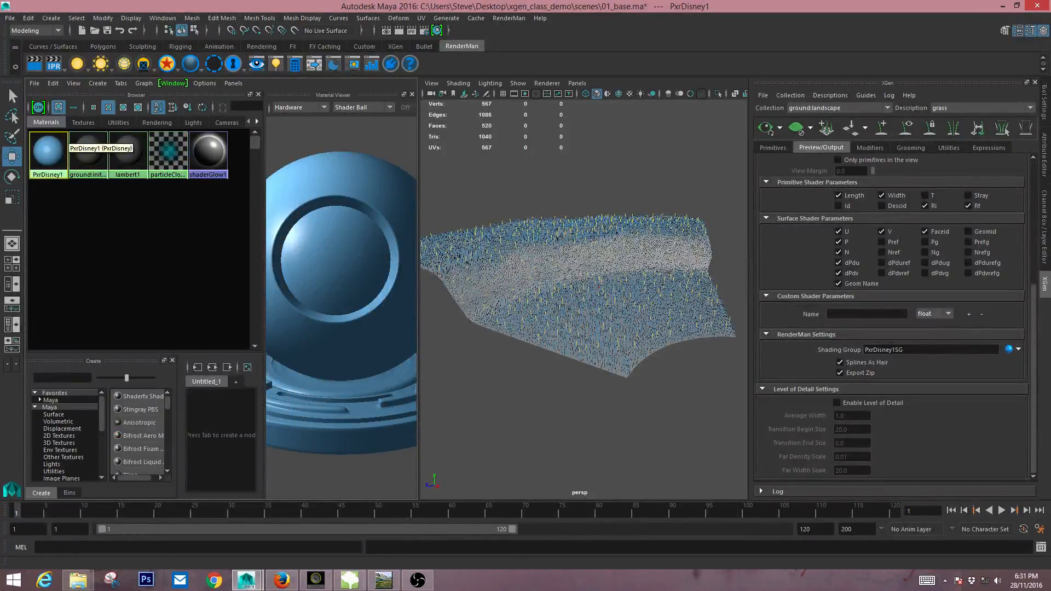
- Change the PxrDisney1 material's base color to a dark grass green
double_click(50, 150)
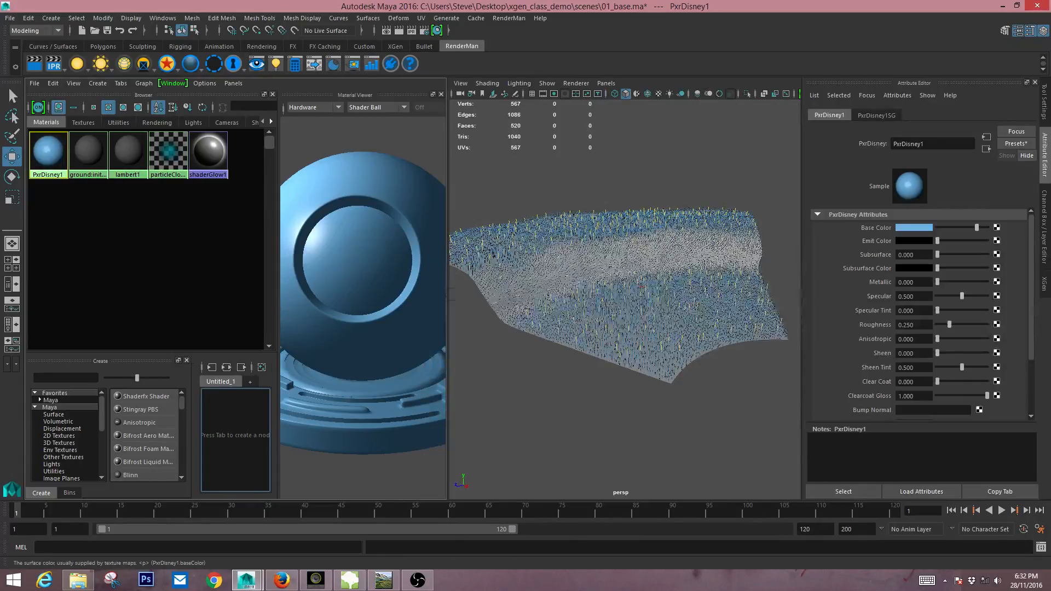
click(914, 228)
drag(966, 250, 993, 210)
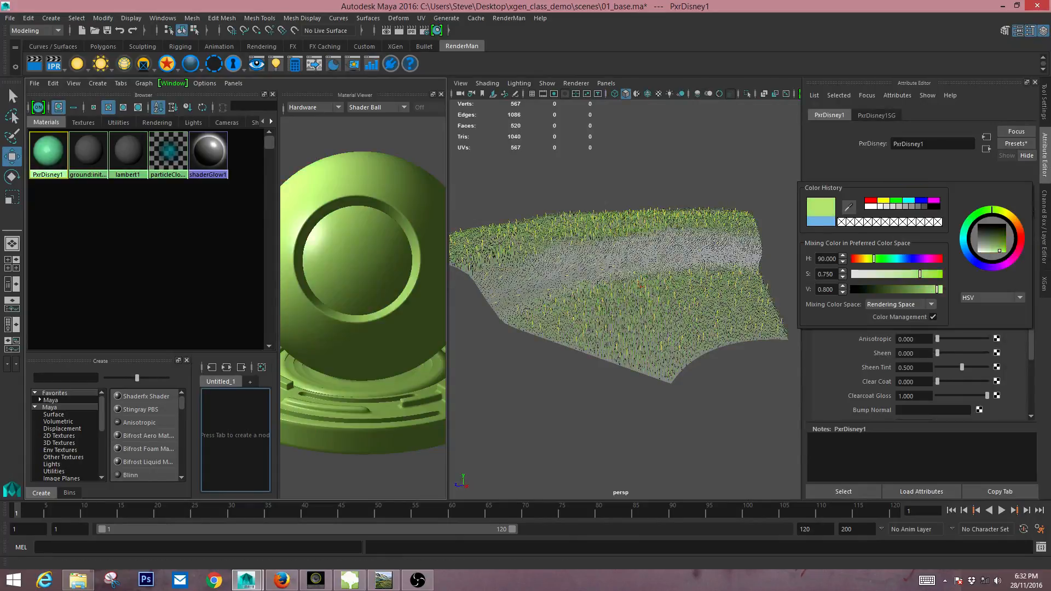
drag(1001, 249, 997, 240)
alt+drag(674, 296, 638, 301)
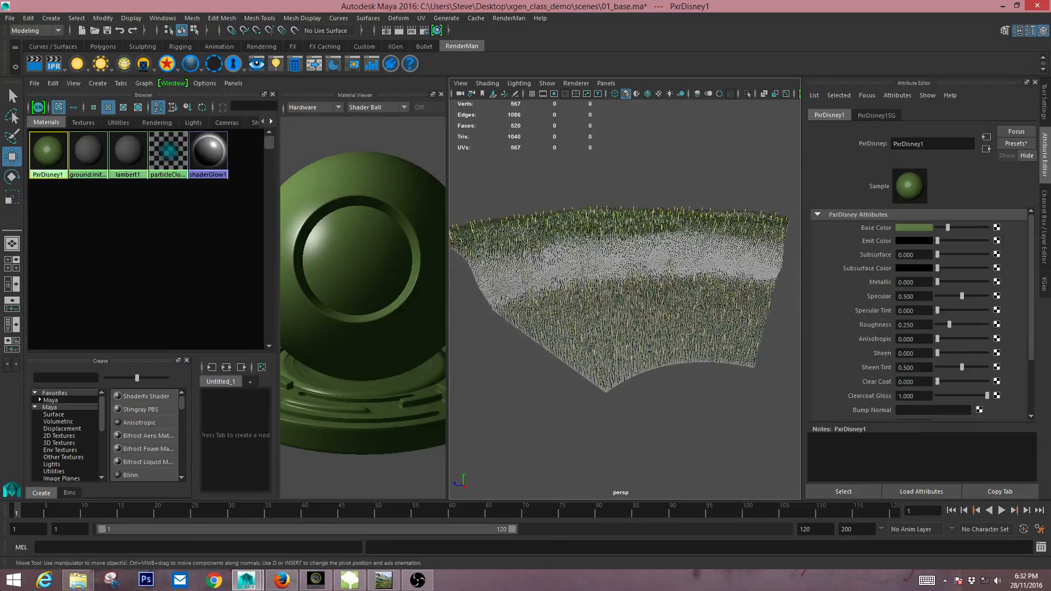
- Return to the XGen settings with a single perspective view and examine the green grass across the ground from several angles
click(1045, 284)
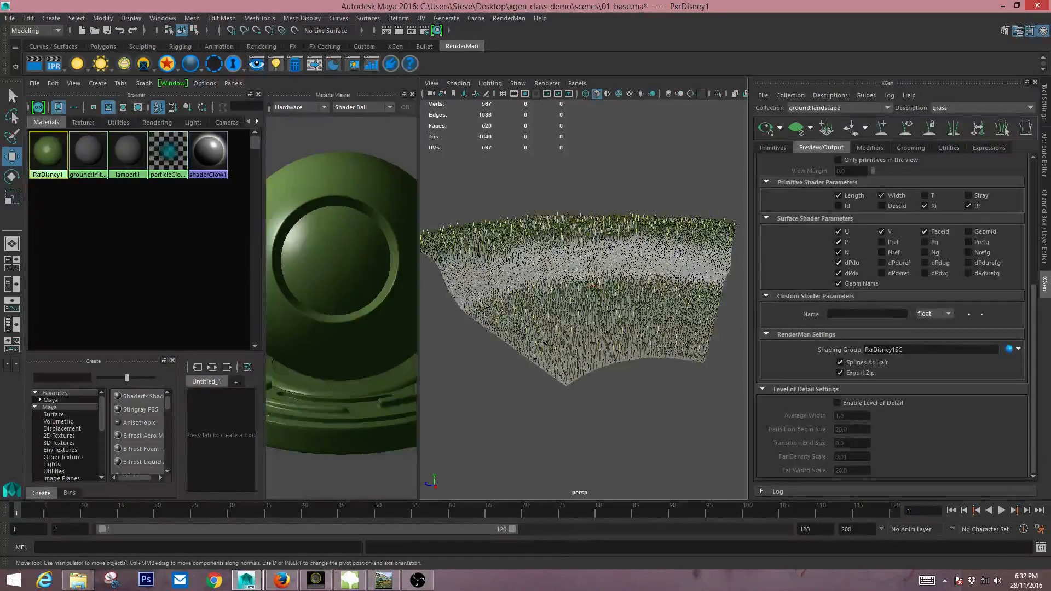
click(12, 243)
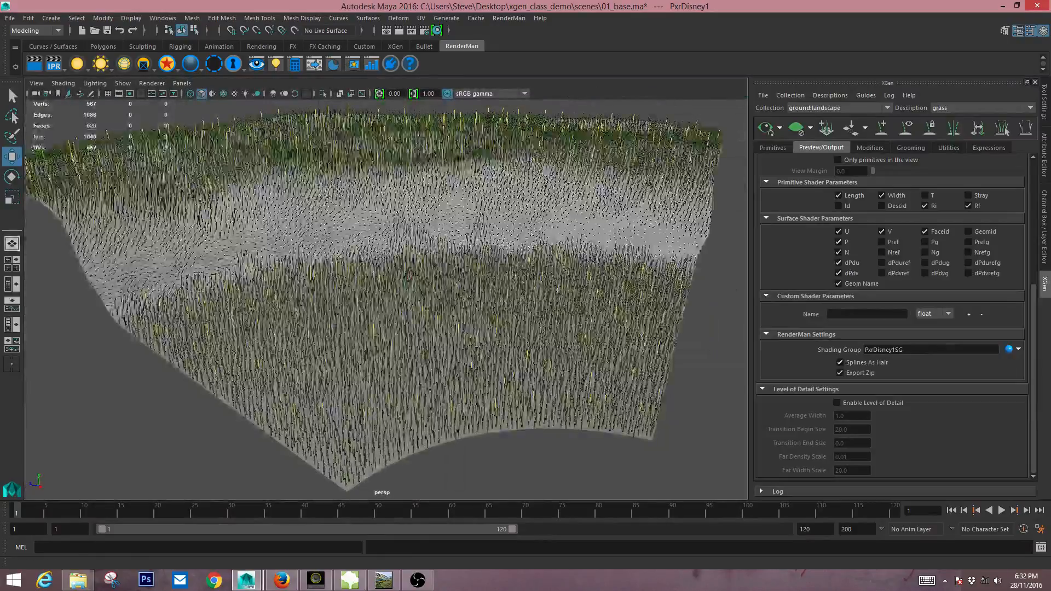
alt+drag(181, 282, 432, 266)
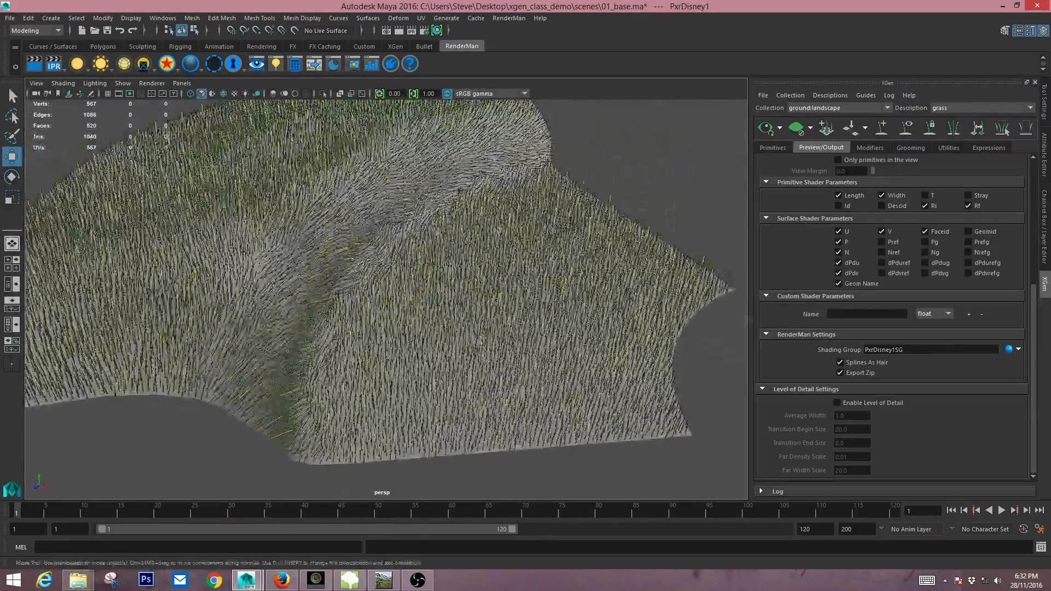
alt+drag(350, 274, 460, 301)
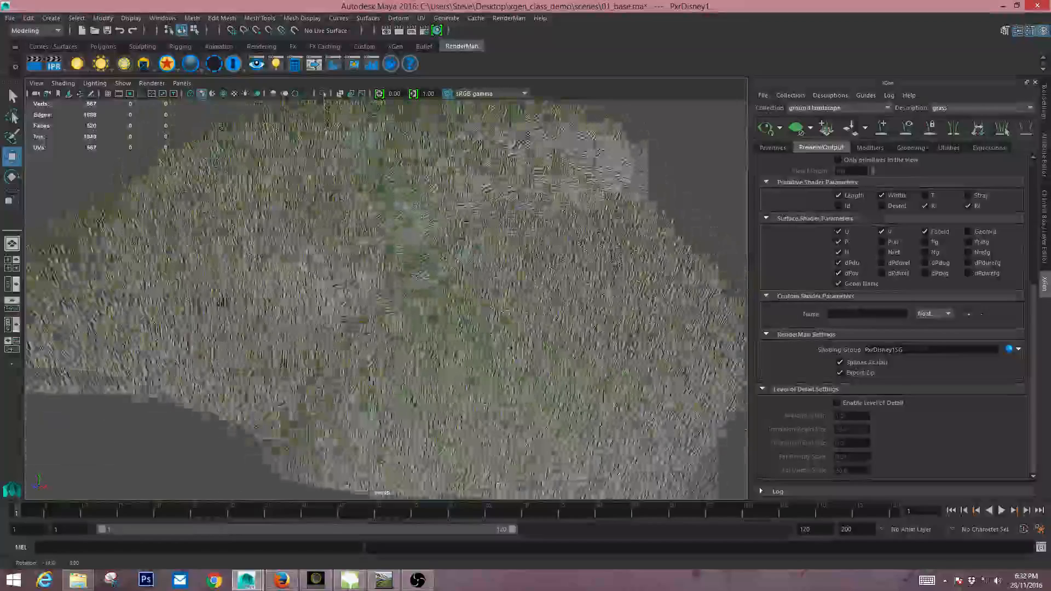
alt+drag(525, 334, 446, 315)
scroll(445, 318, down, 2)
alt+right_drag(446, 317, 434, 322)
alt+drag(434, 321, 372, 313)
scroll(372, 299, up, 5)
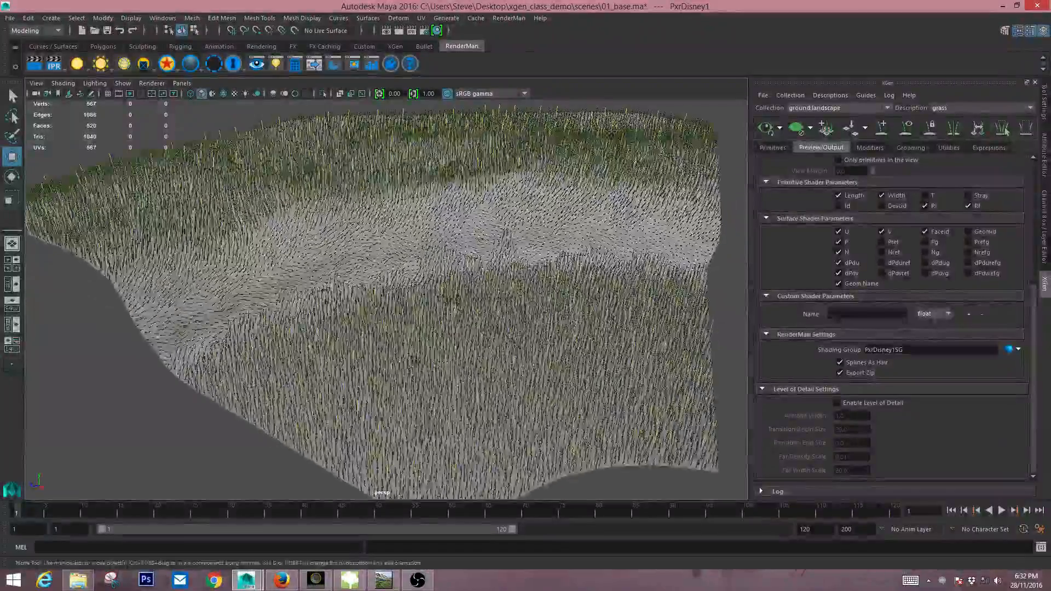
alt+drag(438, 298, 341, 300)
alt+right_drag(340, 300, 449, 301)
alt+drag(449, 301, 493, 293)
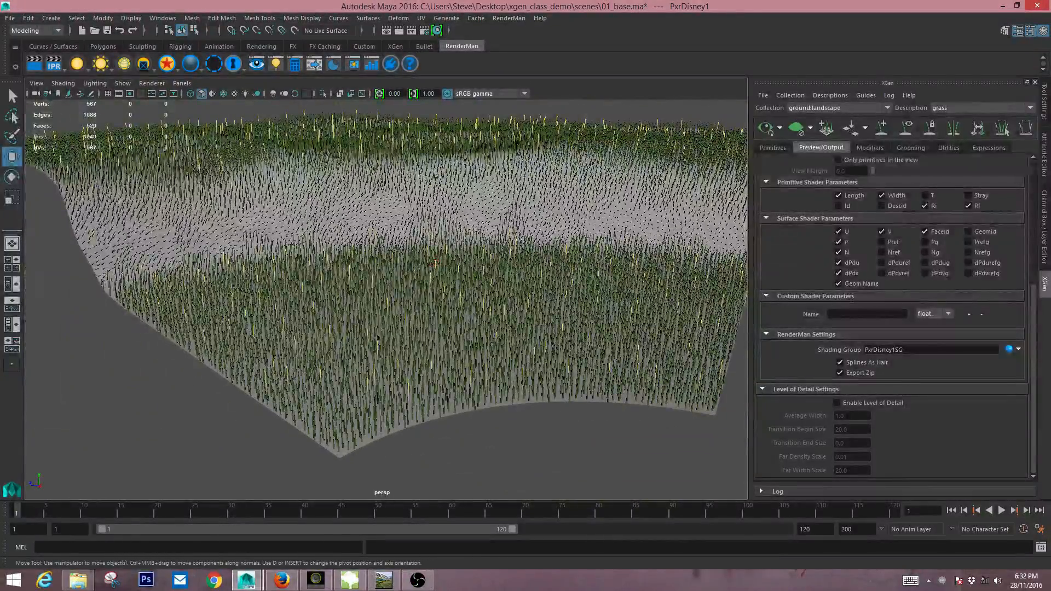
- Create a map named "grass" for the grass density mask, with map resolution 5.0 and black as the start color
click(773, 147)
alt+drag(435, 264, 473, 282)
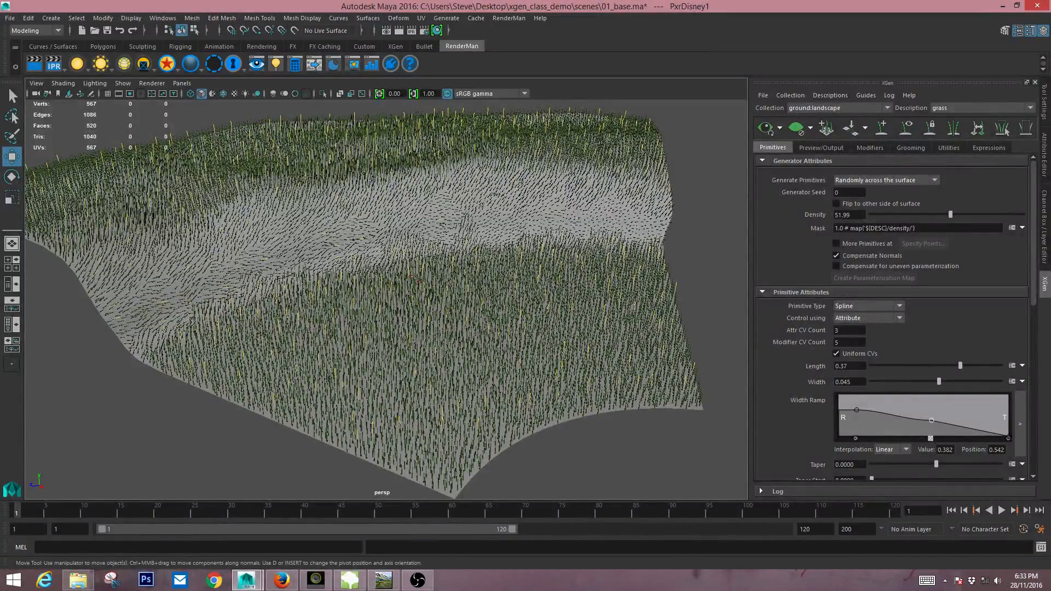
click(1022, 228)
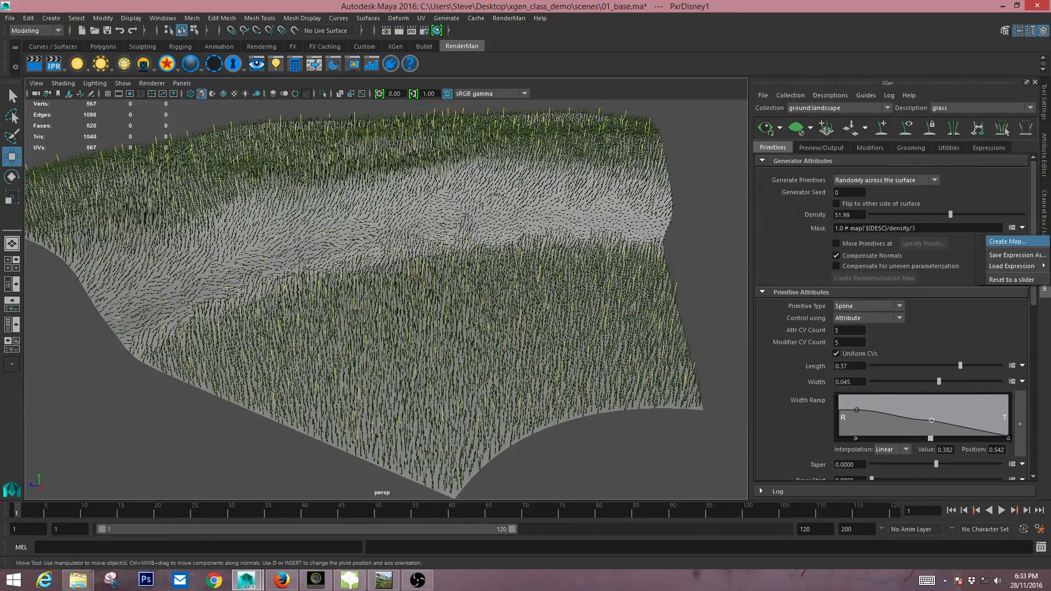
click(1007, 242)
double_click(466, 262)
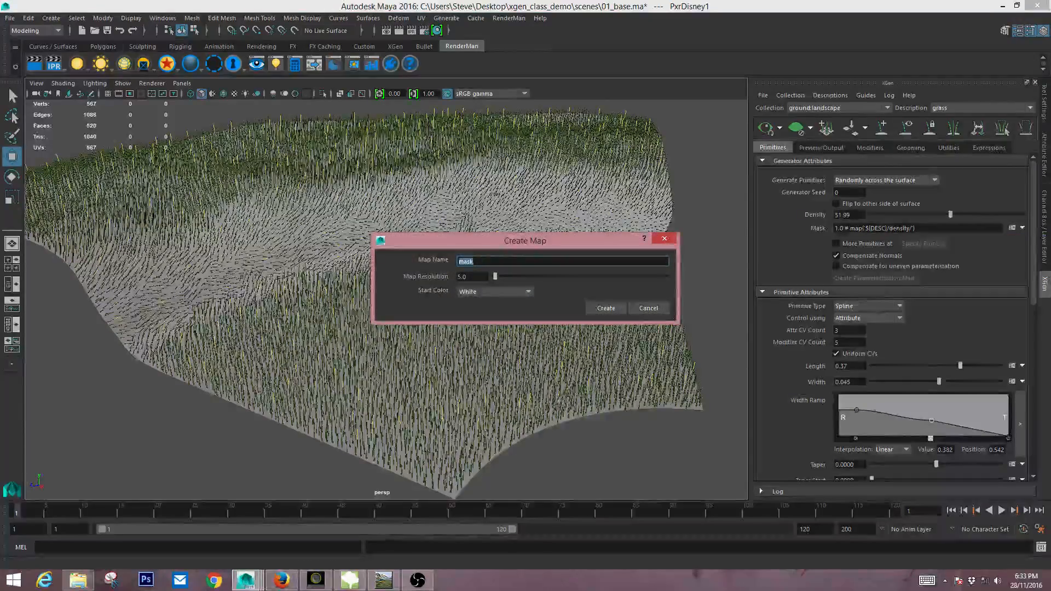
text(grass)
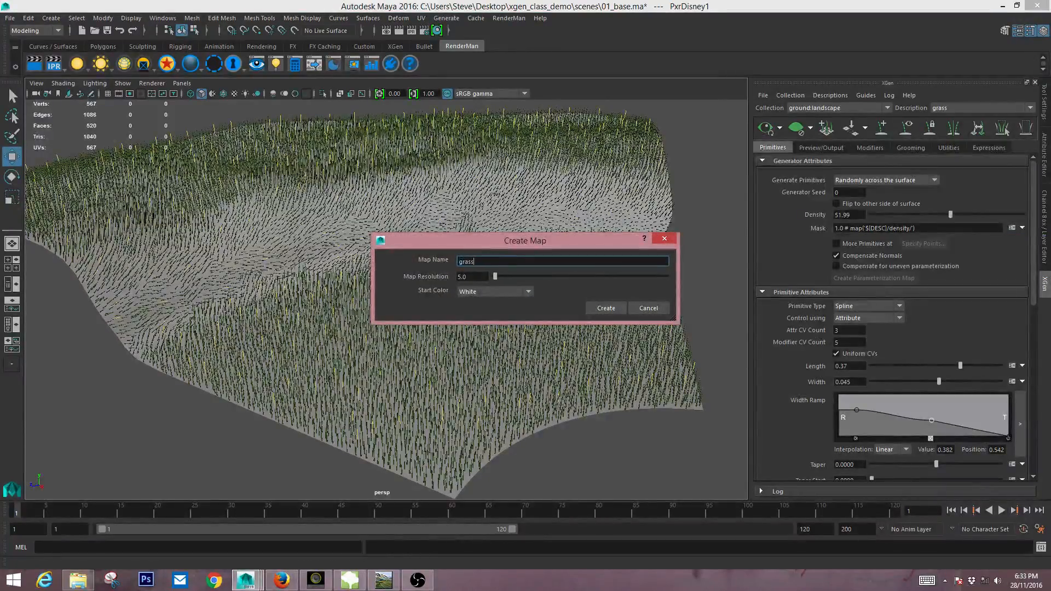
click(494, 291)
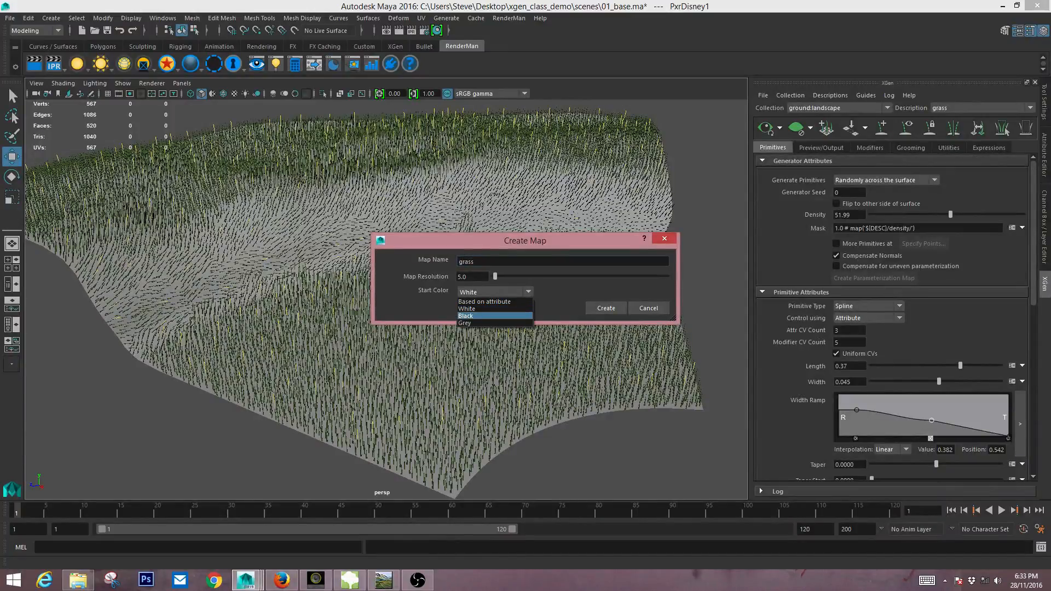
click(476, 316)
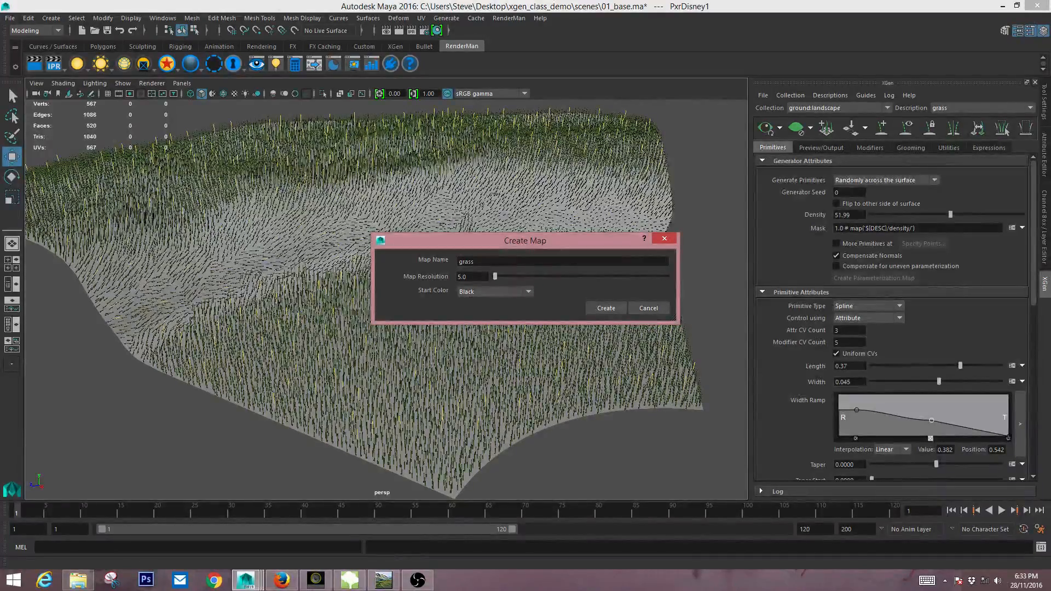
click(606, 308)
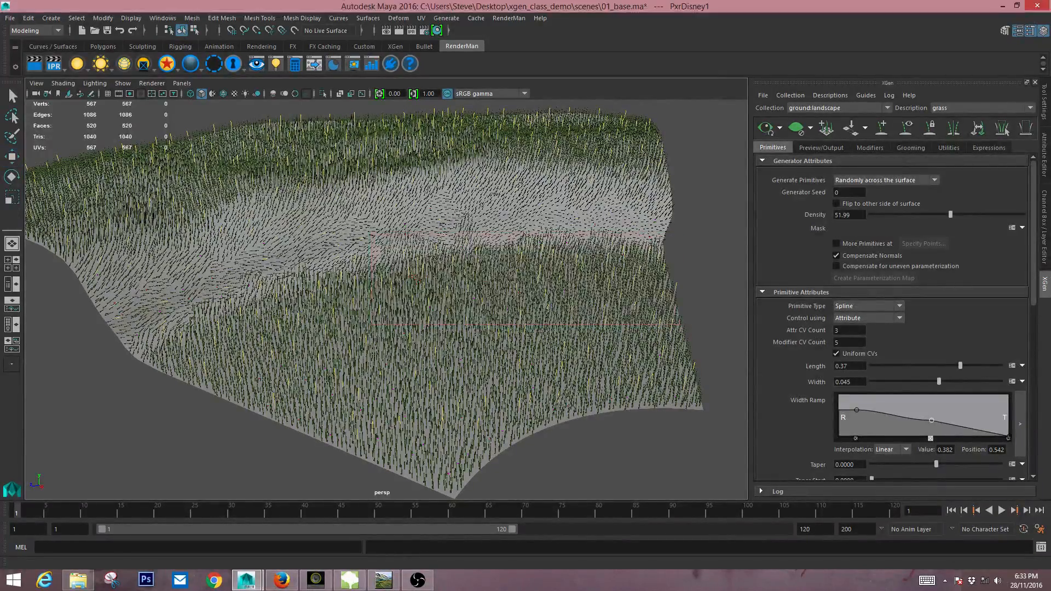
- Paint white over most of the near area of the black ground so grass grows there
mouse_move(449, 275)
alt+mouse_down()
mouse_move(403, 280)
mouse_move(417, 281)
alt+mouse_up()
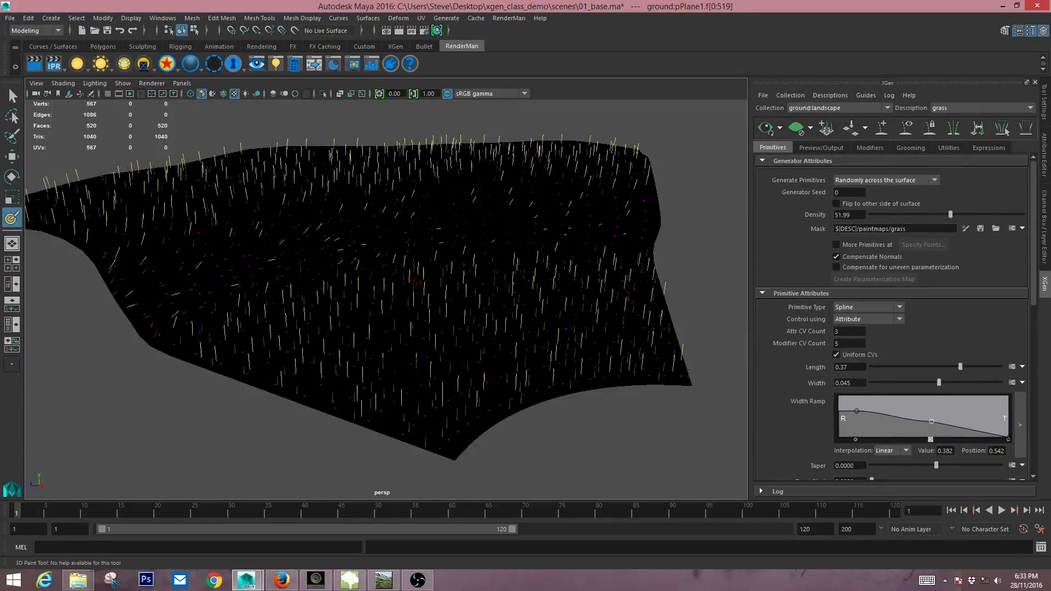
key(5)
key(6)
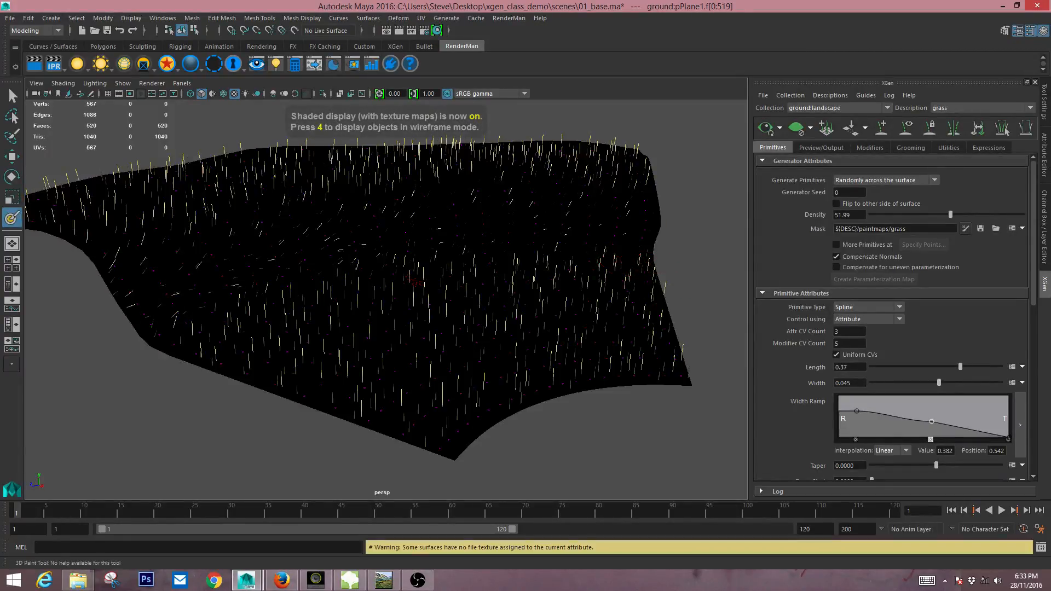
alt+drag(622, 263, 628, 273)
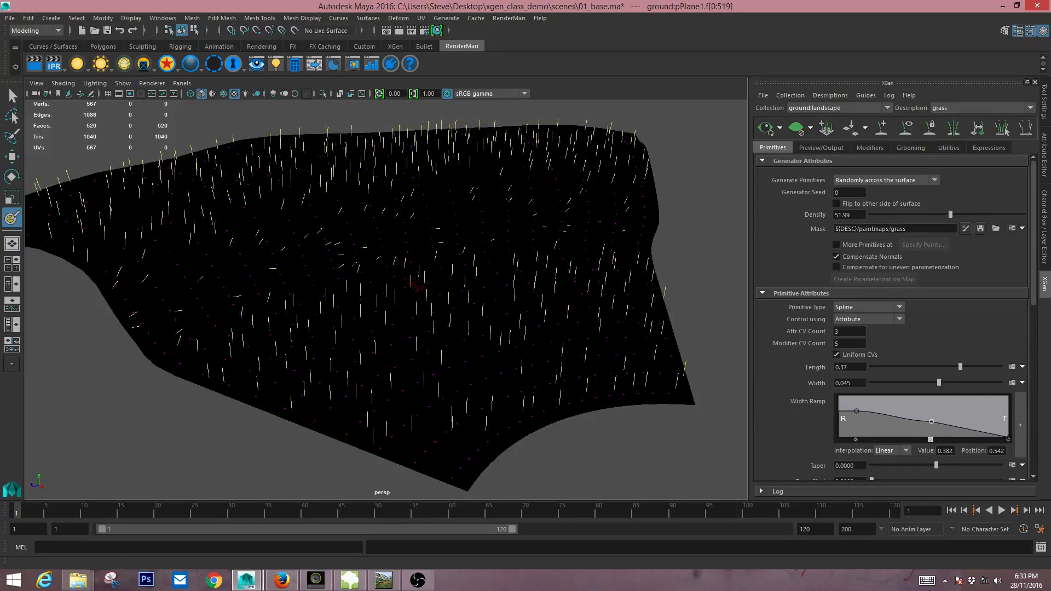
mouse_move(416, 282)
alt+mouse_down()
mouse_move(629, 274)
mouse_move(570, 297)
alt+mouse_up()
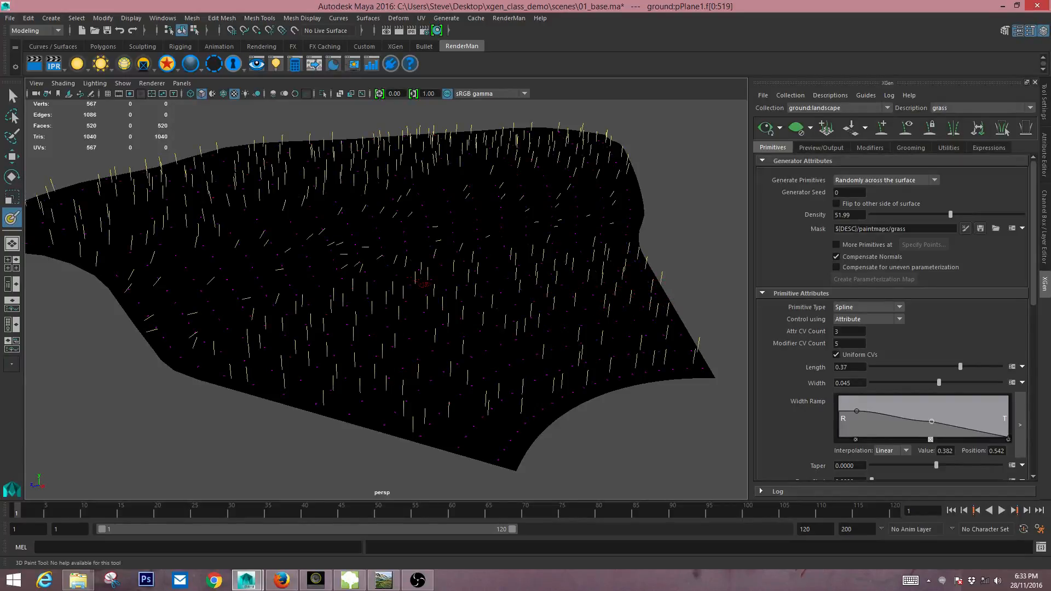
mouse_move(629, 293)
alt+mouse_down()
mouse_move(613, 323)
mouse_move(505, 345)
alt+mouse_up()
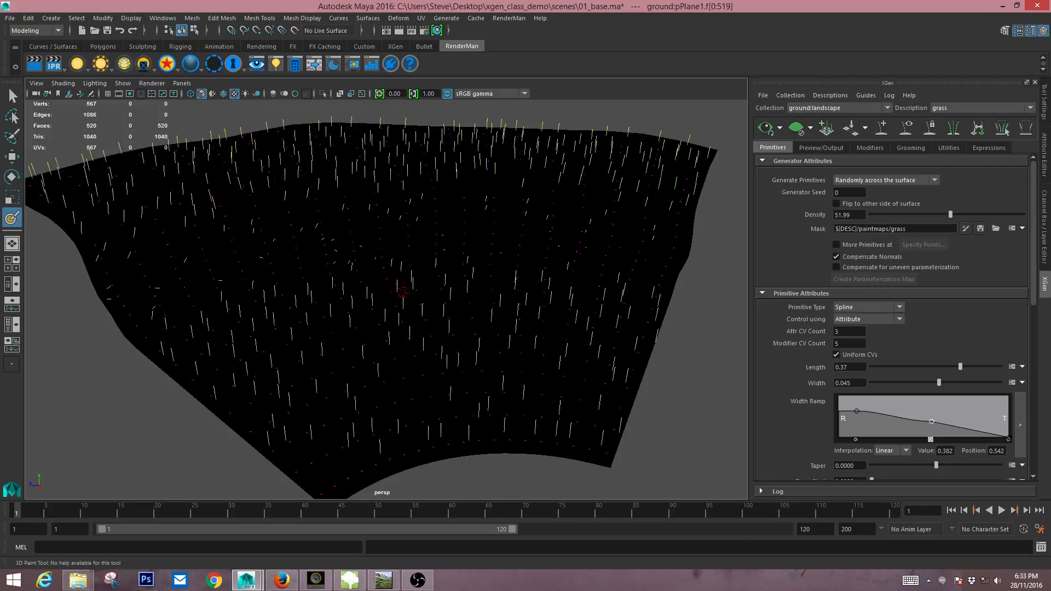
alt+drag(403, 290, 407, 286)
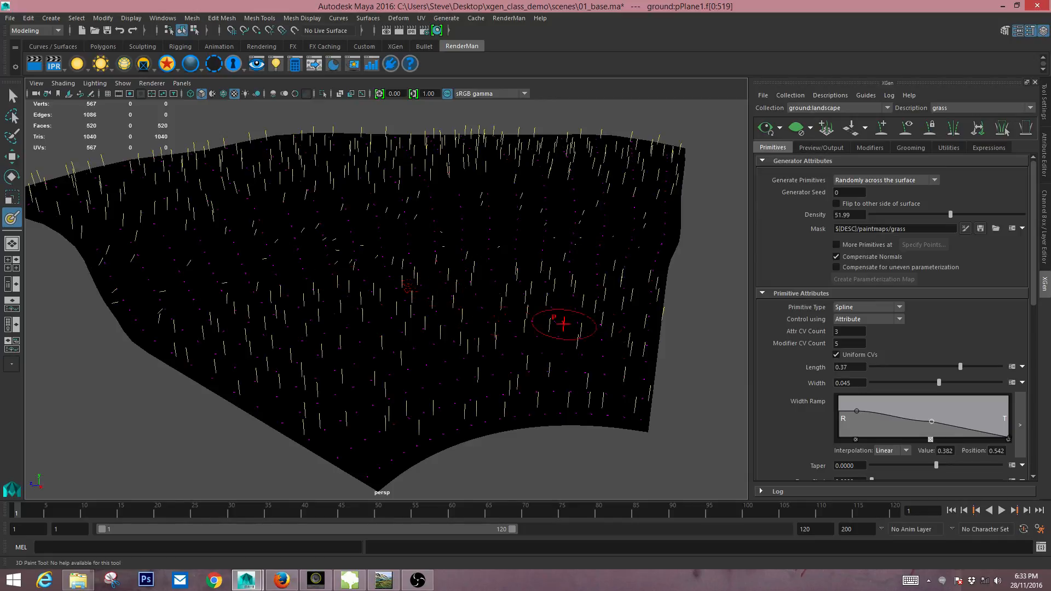
alt+drag(647, 333, 650, 328)
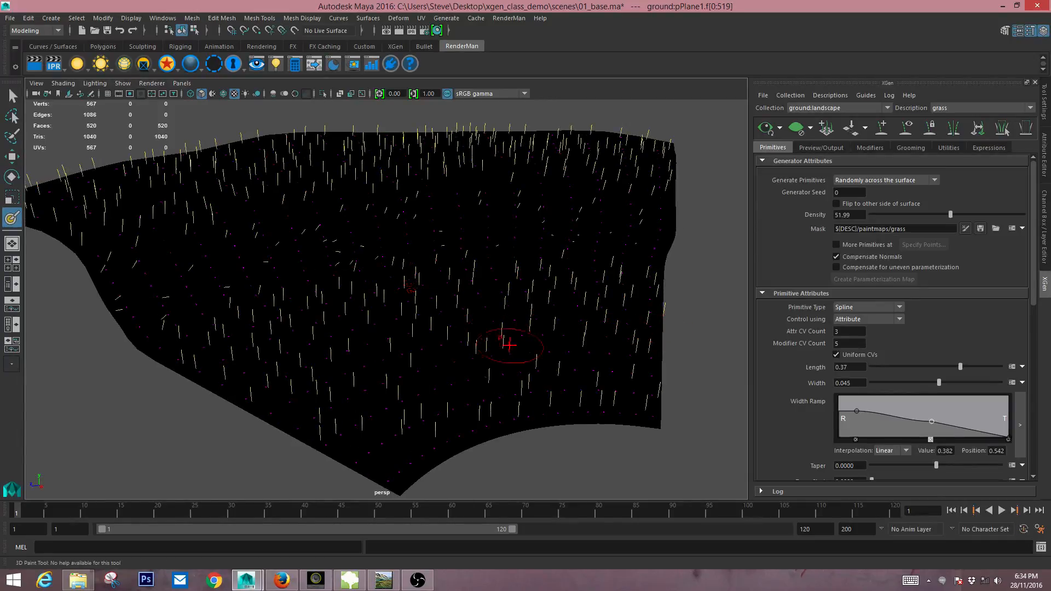
mouse_move(509, 345)
alt+mouse_down()
mouse_move(520, 370)
mouse_move(490, 353)
mouse_move(393, 355)
alt+mouse_up()
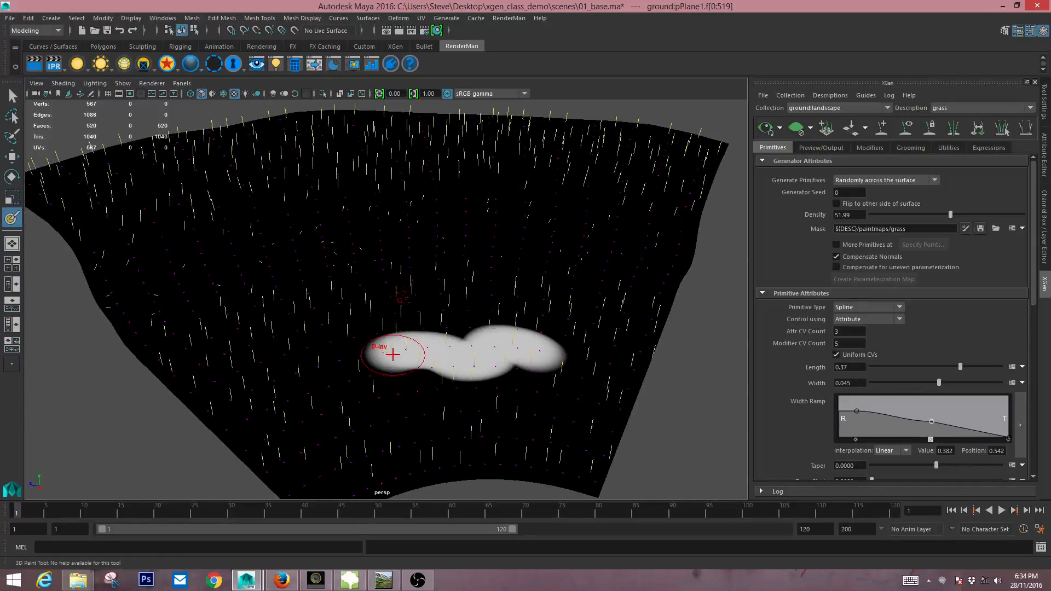
drag(600, 340, 626, 330)
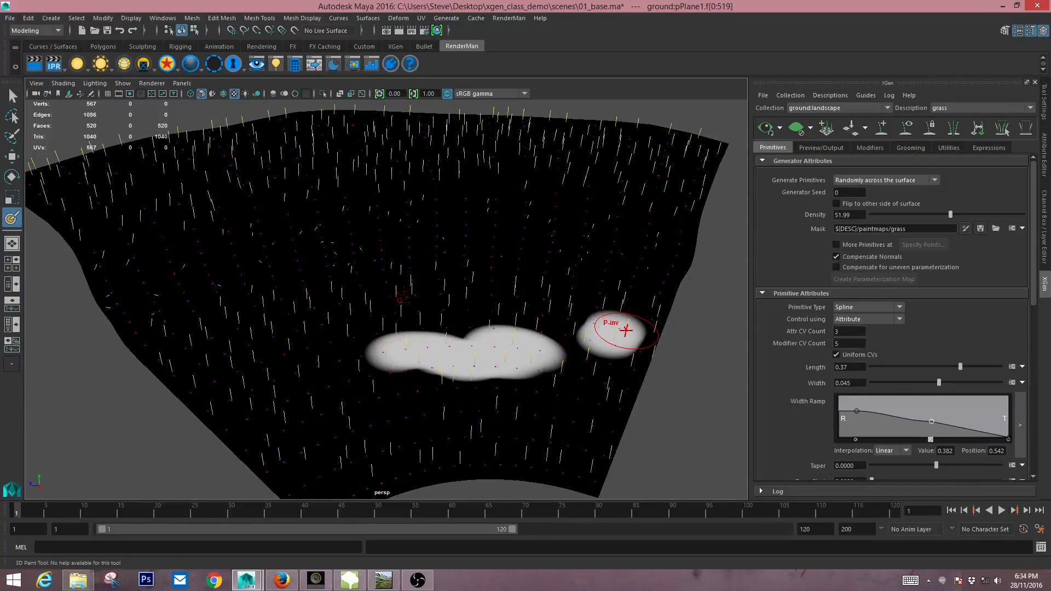
mouse_move(363, 340)
mouse_down()
mouse_move(287, 356)
mouse_move(357, 383)
mouse_move(476, 389)
mouse_up()
alt+drag(623, 357, 657, 355)
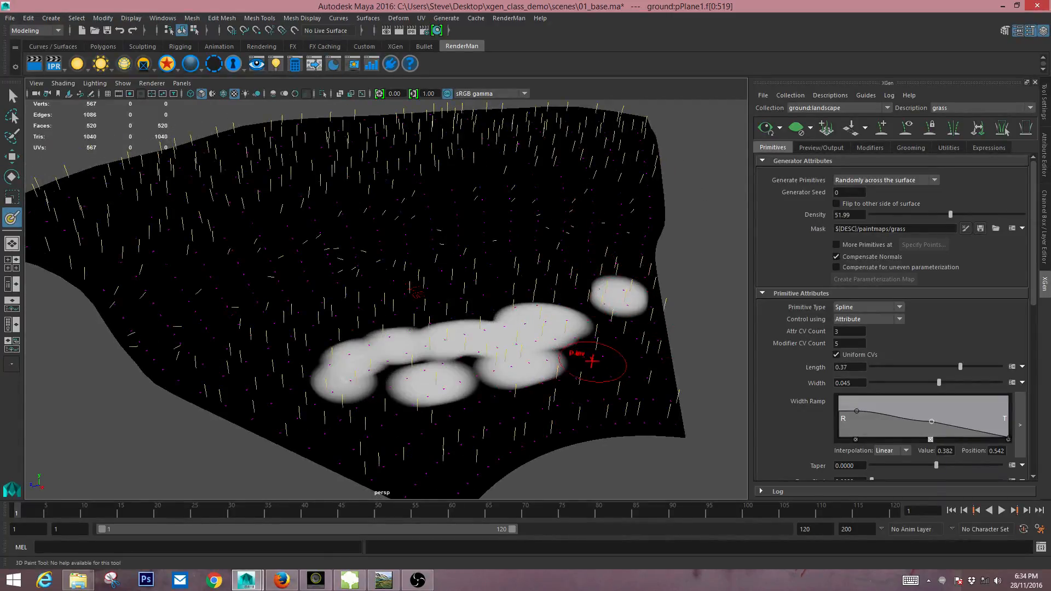
mouse_move(563, 282)
mouse_down()
mouse_move(434, 301)
mouse_move(295, 340)
mouse_move(307, 427)
mouse_move(564, 432)
mouse_move(482, 383)
mouse_move(465, 323)
mouse_up()
- Paint several separate white grass patches along the far ridge of the ground
mouse_move(652, 335)
alt+mouse_down()
mouse_move(573, 363)
mouse_move(646, 304)
alt+mouse_up()
mouse_move(525, 236)
mouse_down()
mouse_move(427, 197)
mouse_move(272, 194)
mouse_move(328, 176)
mouse_move(143, 205)
mouse_up()
drag(493, 192, 572, 201)
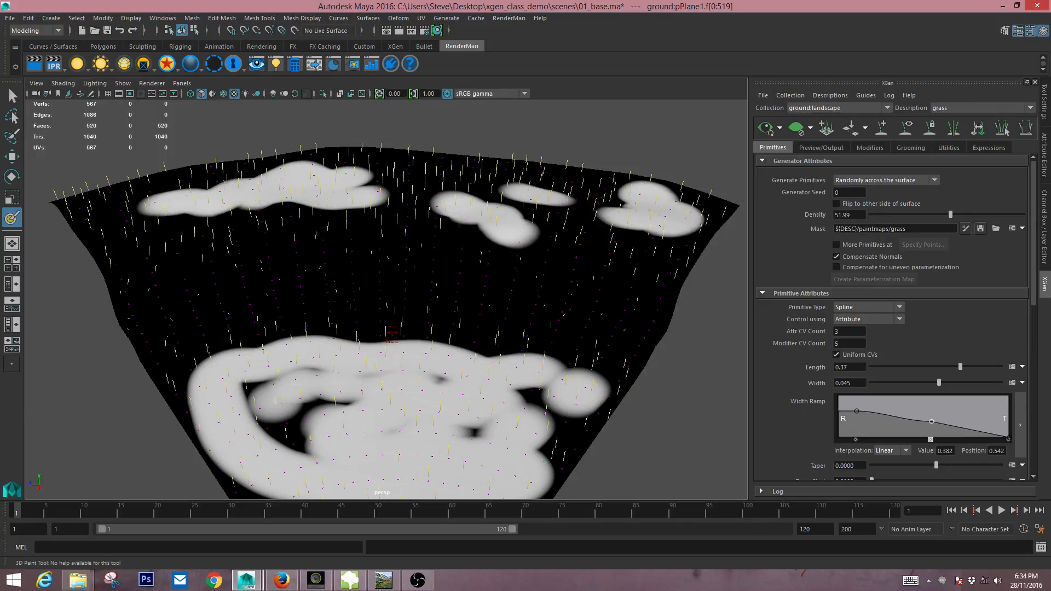
- Break up the large white area in the foreground with several black gaps in the mask
mouse_move(681, 251)
alt+mouse_down()
mouse_move(654, 251)
mouse_move(667, 253)
alt+mouse_up()
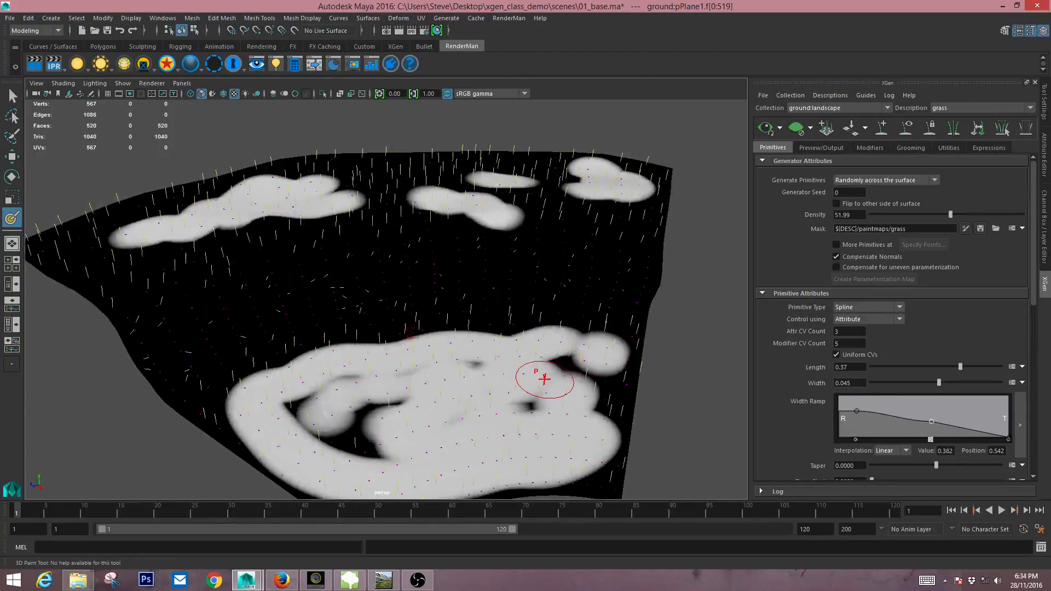
mouse_move(499, 393)
ctrl+mouse_down()
mouse_move(435, 402)
mouse_move(362, 439)
mouse_move(284, 420)
mouse_move(266, 402)
mouse_move(306, 484)
ctrl+mouse_up()
ctrl+drag(353, 389, 413, 360)
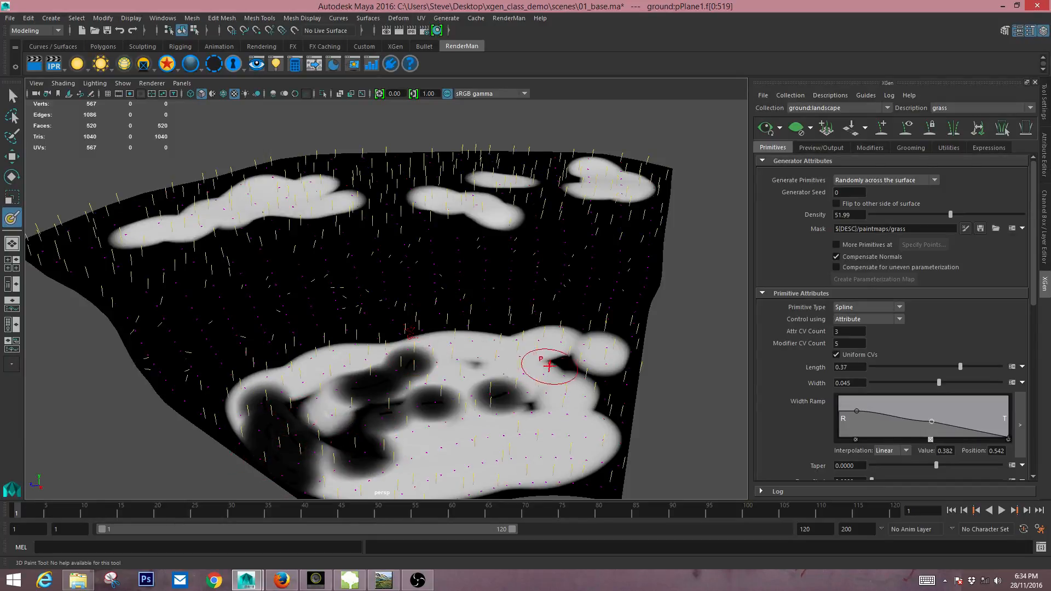
ctrl+drag(601, 353, 461, 358)
key(ctrl+z)
- Paint black streaks through the white patches on the far ridge to make them irregular
ctrl+drag(633, 193, 510, 180)
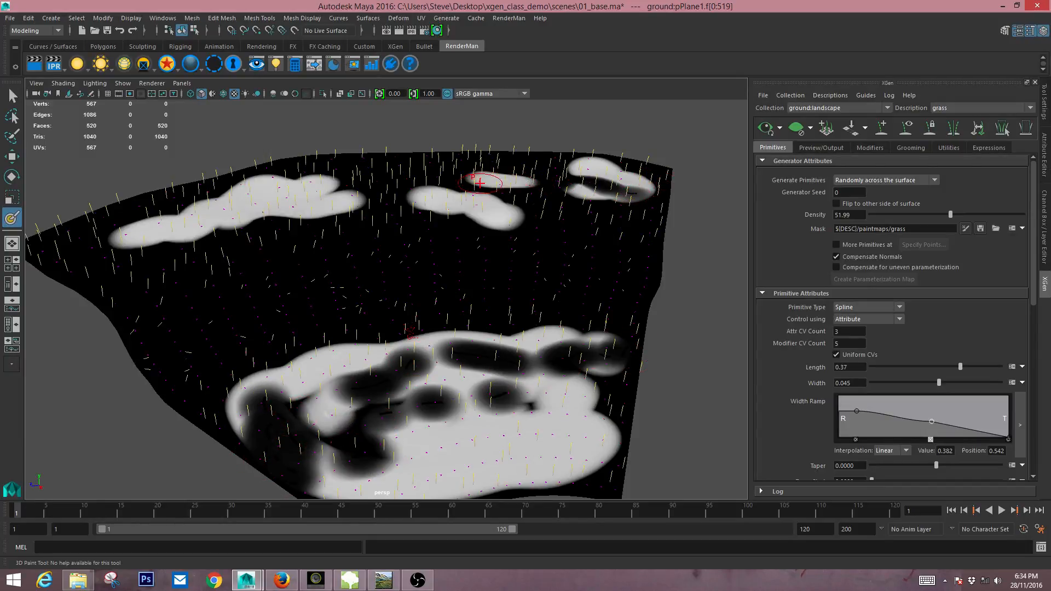
ctrl+drag(472, 214, 503, 217)
mouse_move(356, 203)
ctrl+mouse_down()
mouse_move(305, 199)
mouse_move(143, 236)
ctrl+mouse_up()
- Save the painted mask and update the grass preview, checking the patches across the ground
alt+drag(636, 299, 669, 283)
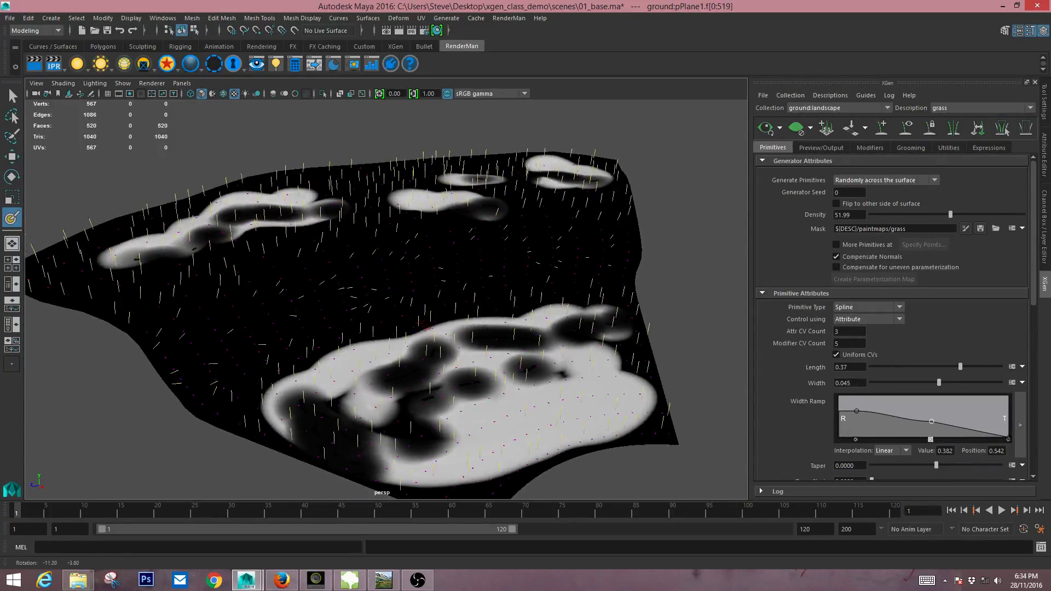
alt+right_drag(669, 284, 643, 285)
alt+middle_drag(644, 285, 648, 269)
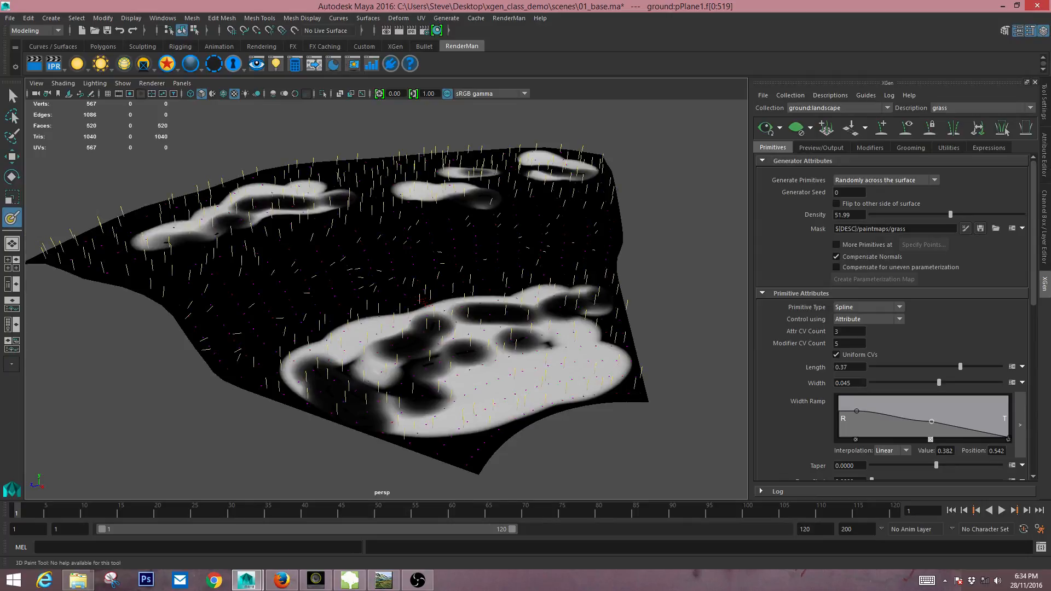
alt+drag(497, 379, 529, 366)
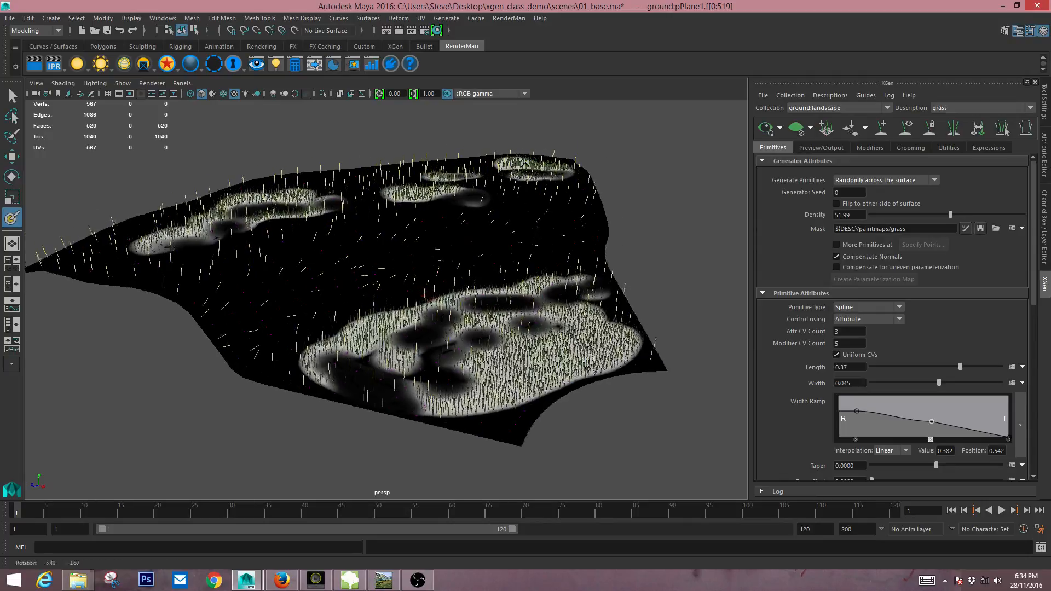
mouse_move(599, 348)
alt+mouse_down()
mouse_move(506, 357)
mouse_move(587, 361)
mouse_move(552, 346)
mouse_move(579, 342)
mouse_move(542, 359)
alt+mouse_up()
- Switch the viewport to flat lighting and exit the paint tool
click(152, 83)
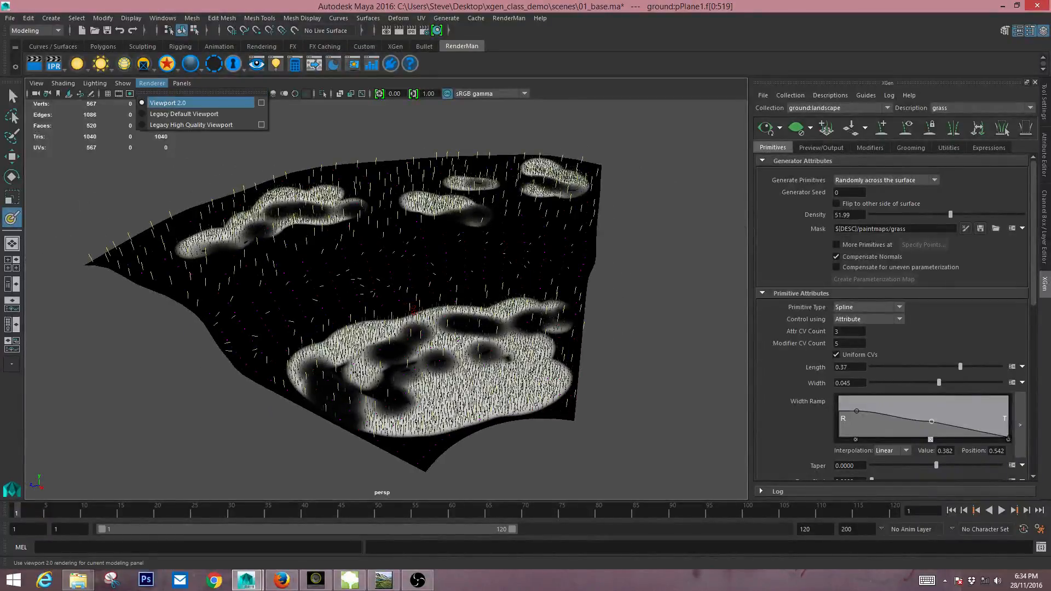
mouse_move(95, 83)
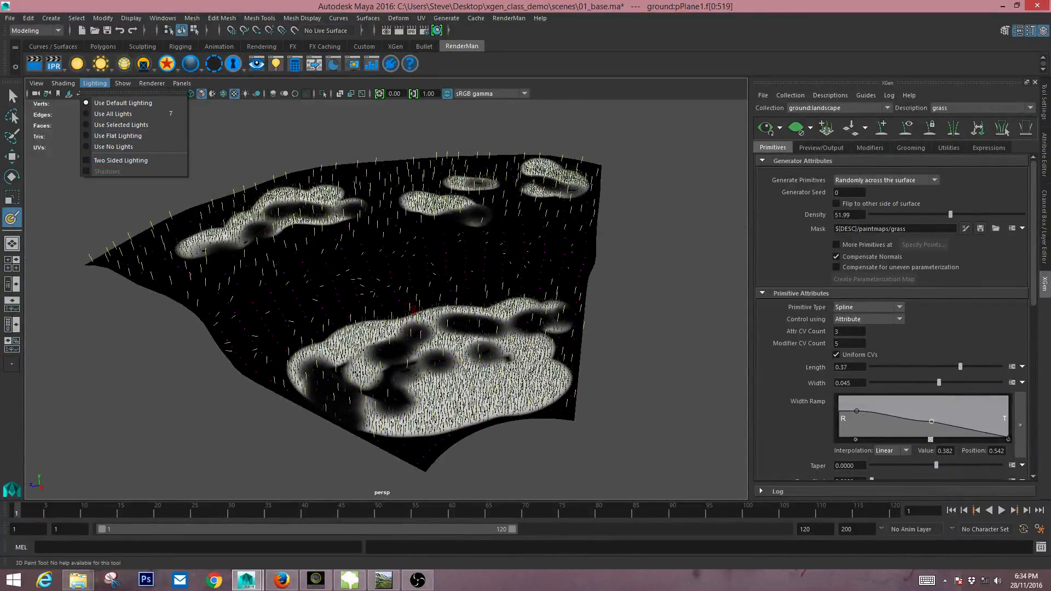
click(118, 136)
key(q)
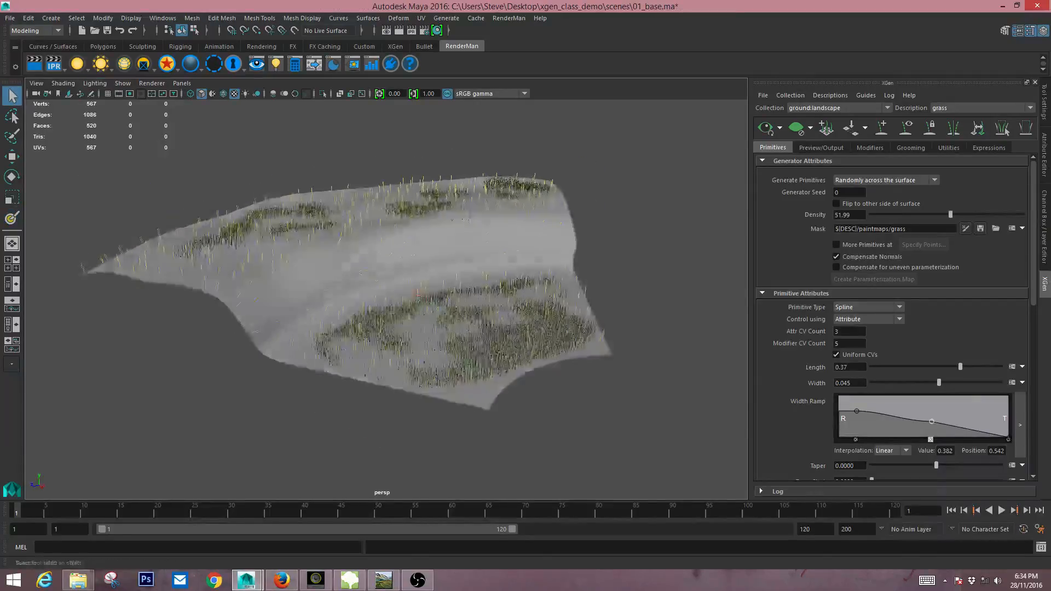
- Inspect the masked grass patches and raise the grass density to about 82
alt+right_drag(356, 312, 397, 312)
mouse_move(397, 312)
alt+mouse_down()
mouse_move(315, 309)
mouse_move(389, 312)
mouse_move(386, 328)
alt+mouse_up()
alt+right_drag(386, 328, 432, 331)
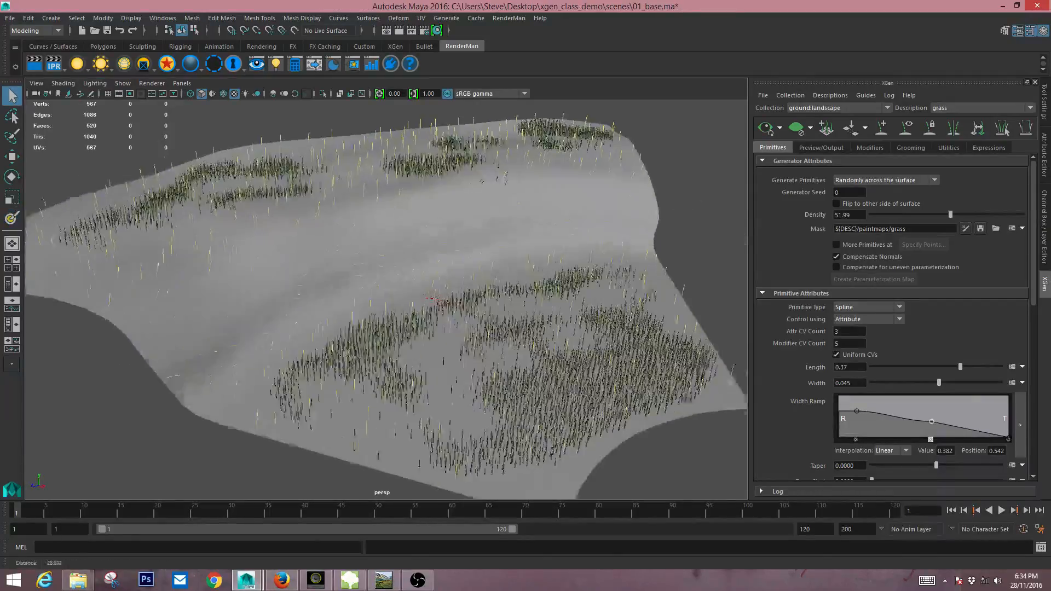
mouse_move(433, 299)
alt+mouse_down()
mouse_move(316, 287)
mouse_move(423, 294)
alt+mouse_up()
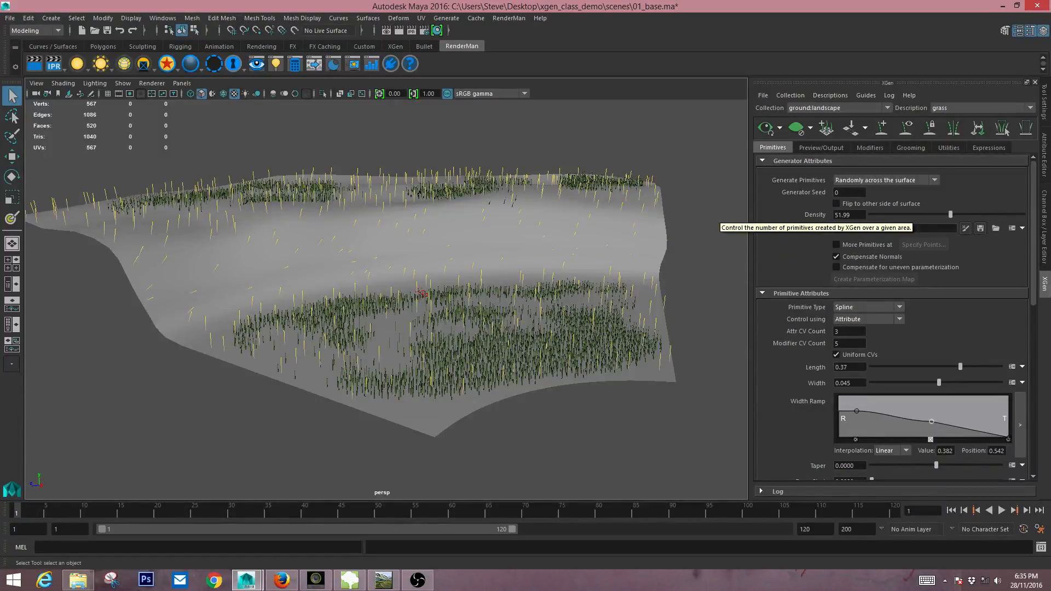
drag(950, 214, 986, 215)
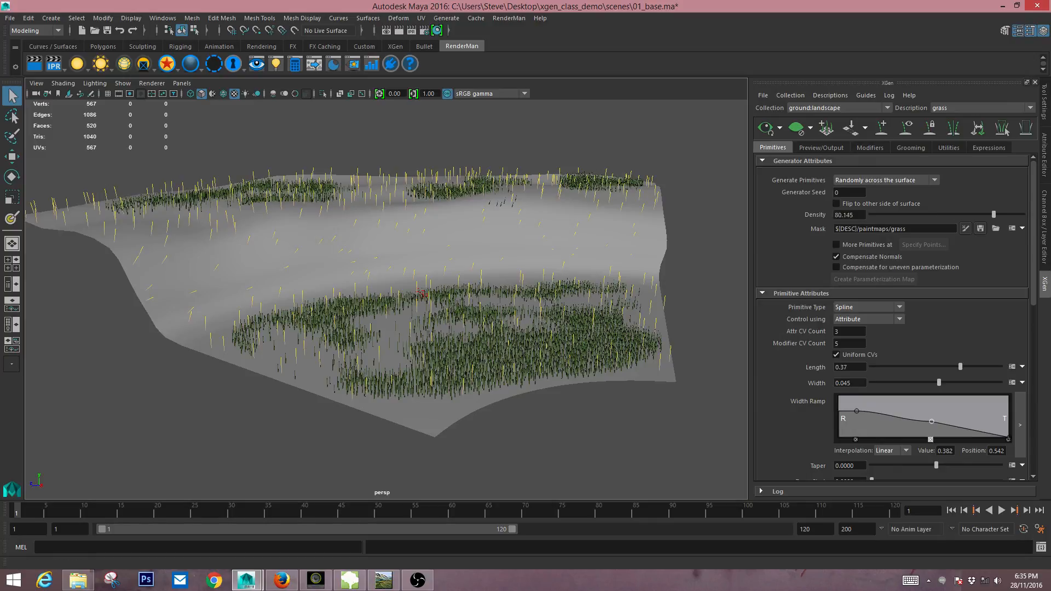
alt+drag(421, 294, 423, 293)
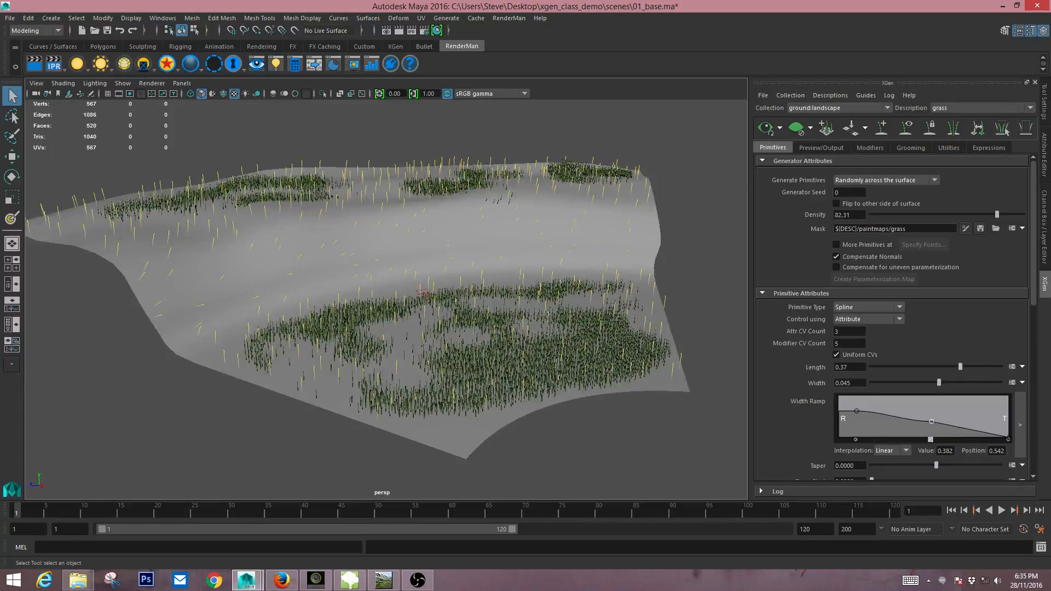
- Save the scene and start an IPR render of the grass, moving the render window aside to uncover part of the viewport
click(10, 17)
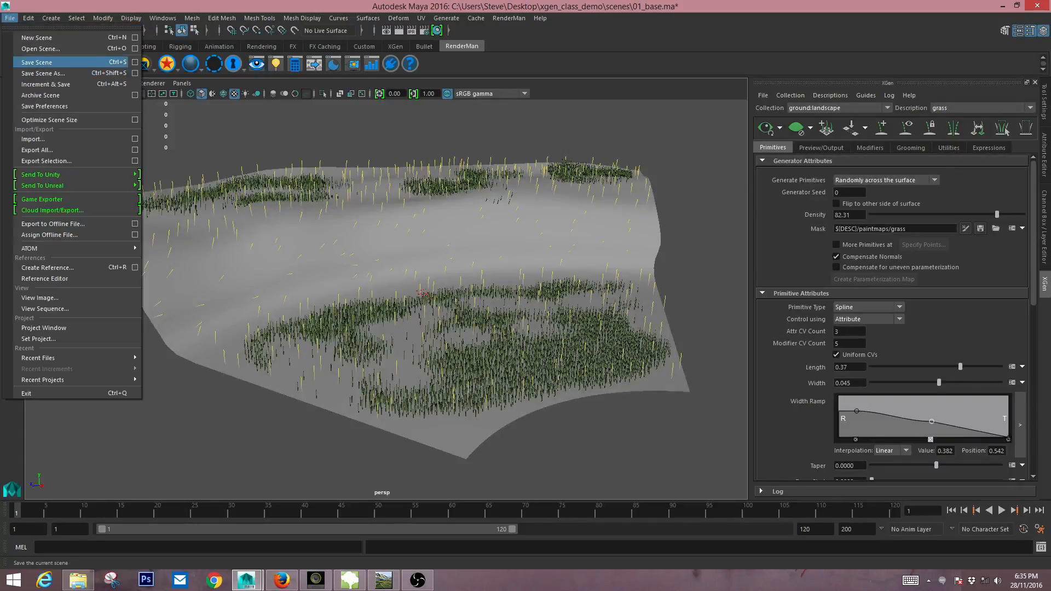
click(37, 62)
mouse_move(422, 294)
alt+mouse_down()
mouse_move(426, 313)
mouse_move(437, 291)
alt+mouse_up()
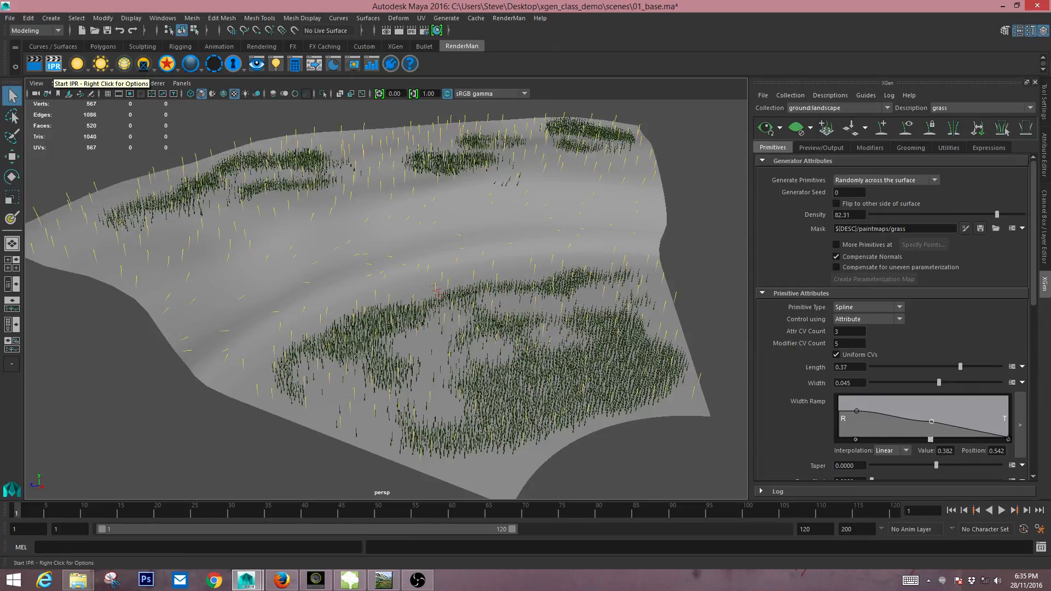
click(53, 65)
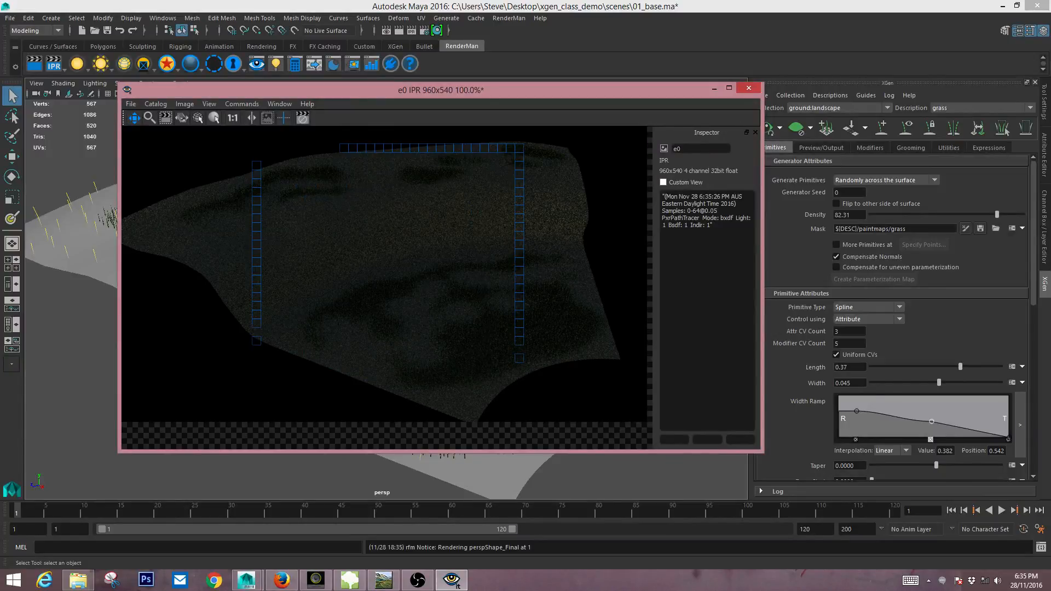
drag(383, 90, 215, 91)
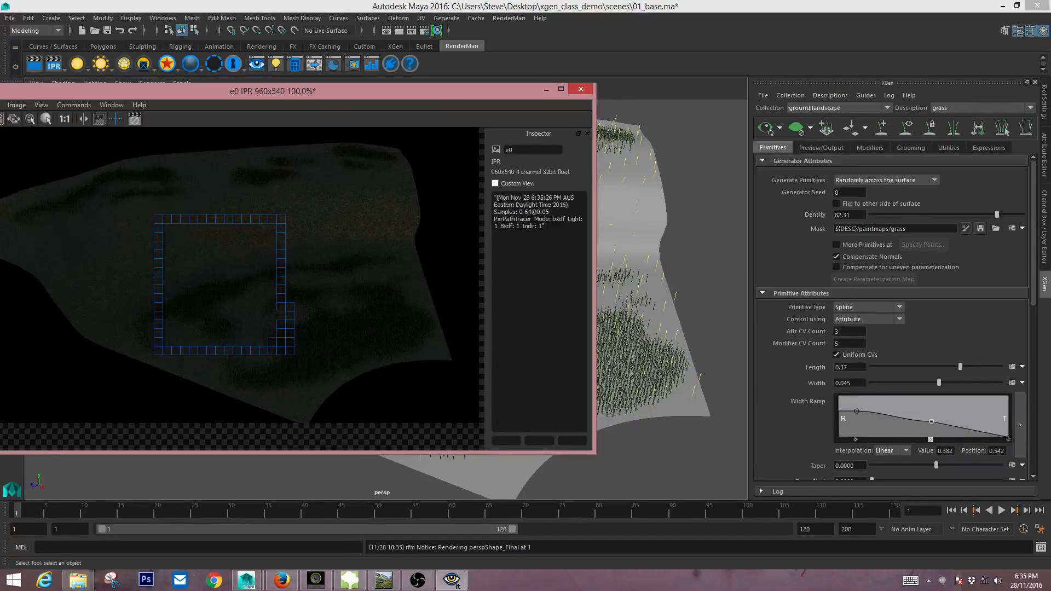
- Close the current IPR render, render the grass again from a closer view of the front patches, and close that render too
click(580, 88)
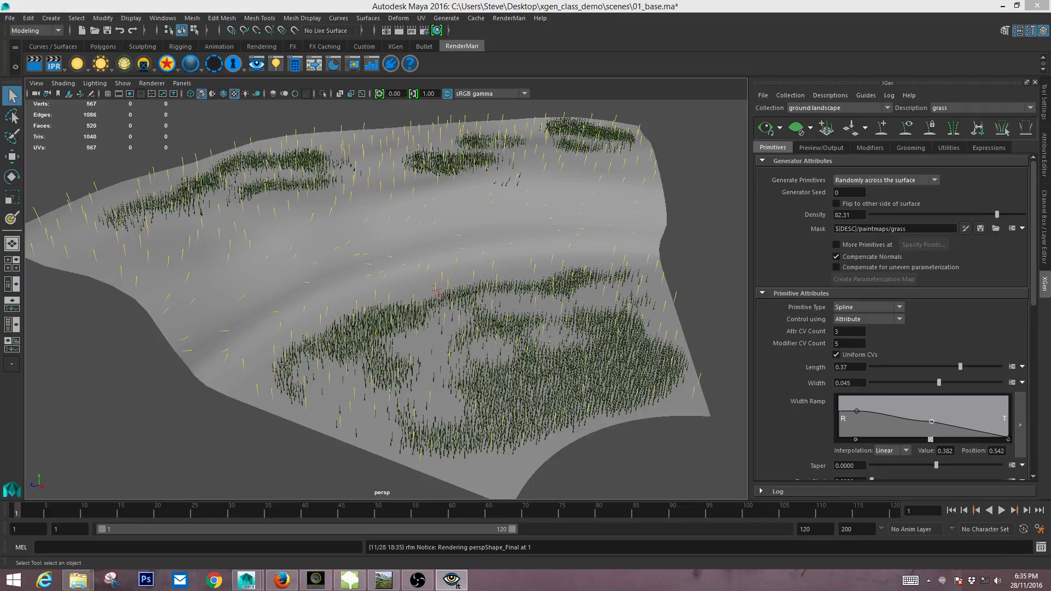
click(416, 307)
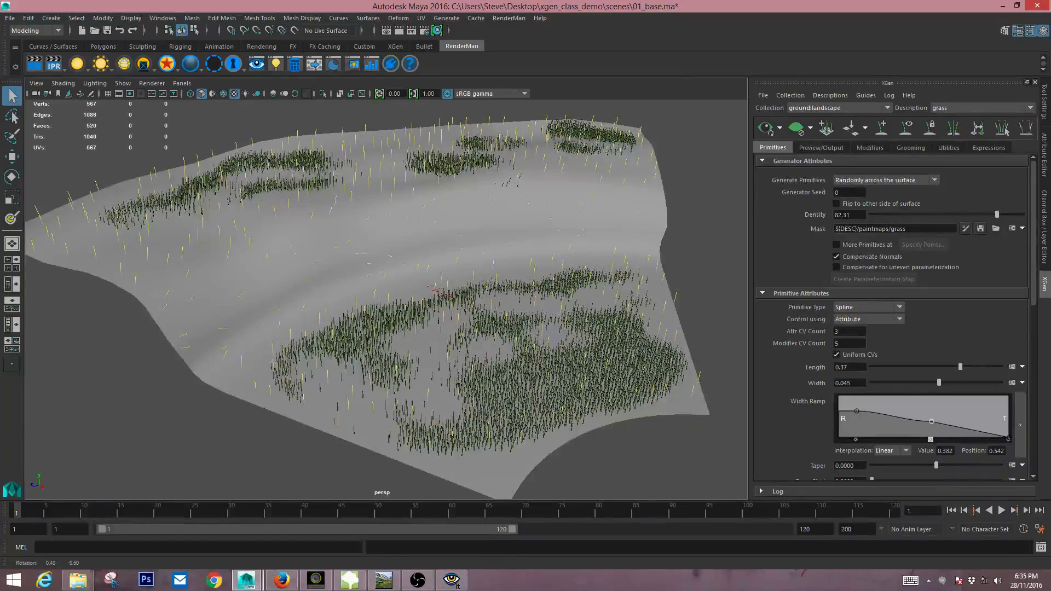
alt+drag(416, 307, 425, 274)
scroll(424, 273, up, 3)
alt+middle_drag(425, 285, 306, 274)
alt+right_drag(307, 274, 345, 274)
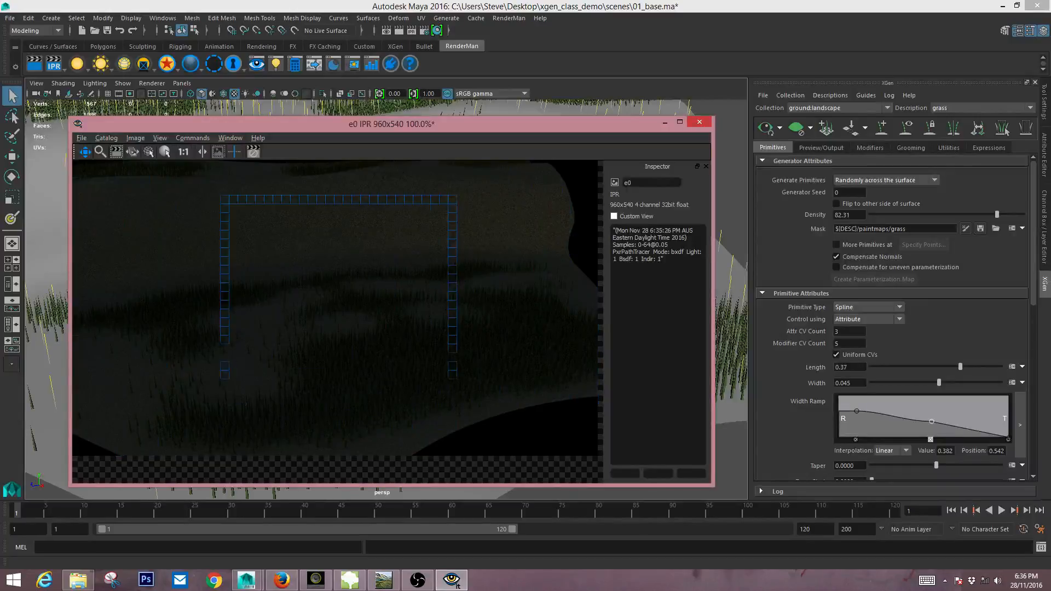
click(700, 121)
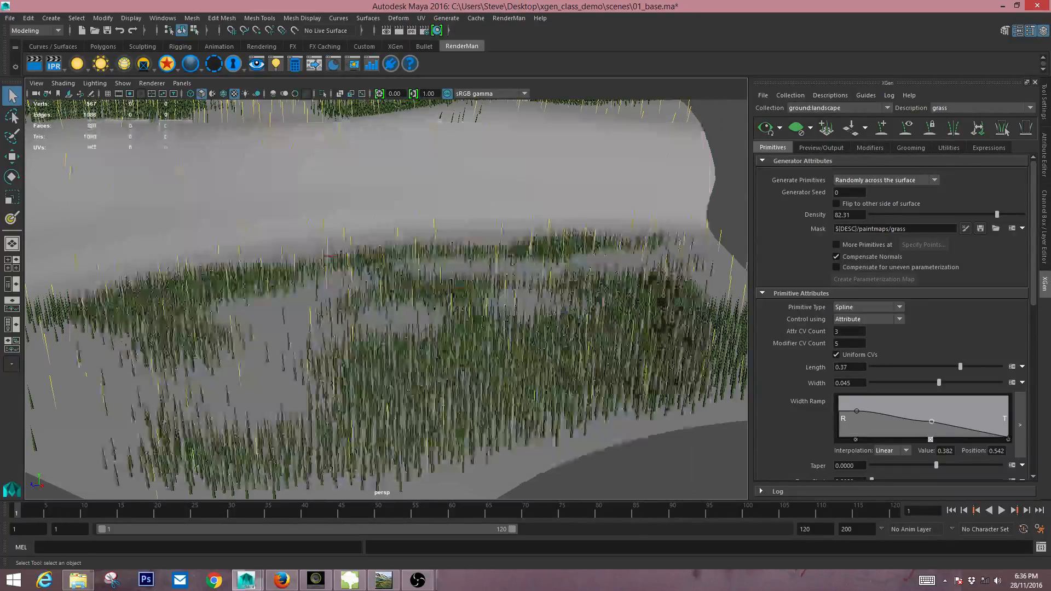
- Select the ground plane as the surface for a new XGen description
scroll(383, 252, down, 5)
alt+drag(383, 252, 340, 278)
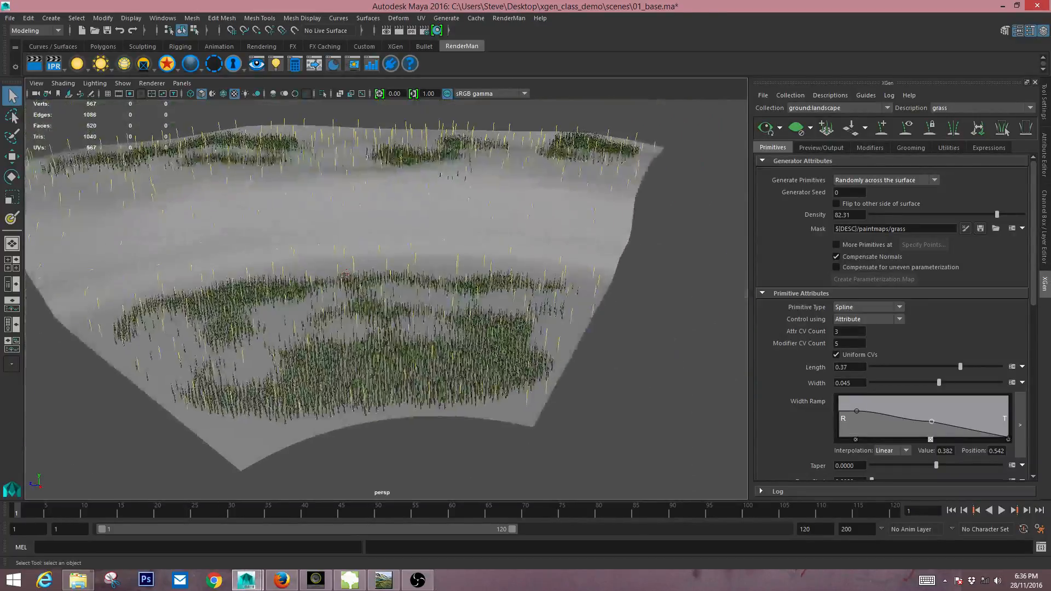
alt+middle_drag(340, 278, 398, 284)
alt+drag(397, 283, 398, 285)
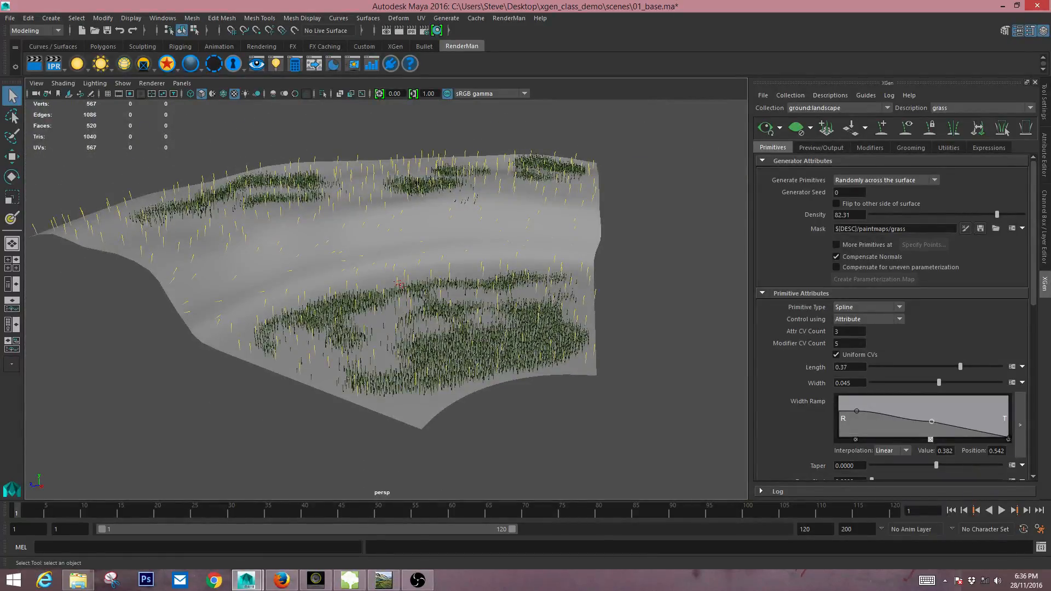
click(398, 285)
alt+drag(399, 284, 392, 284)
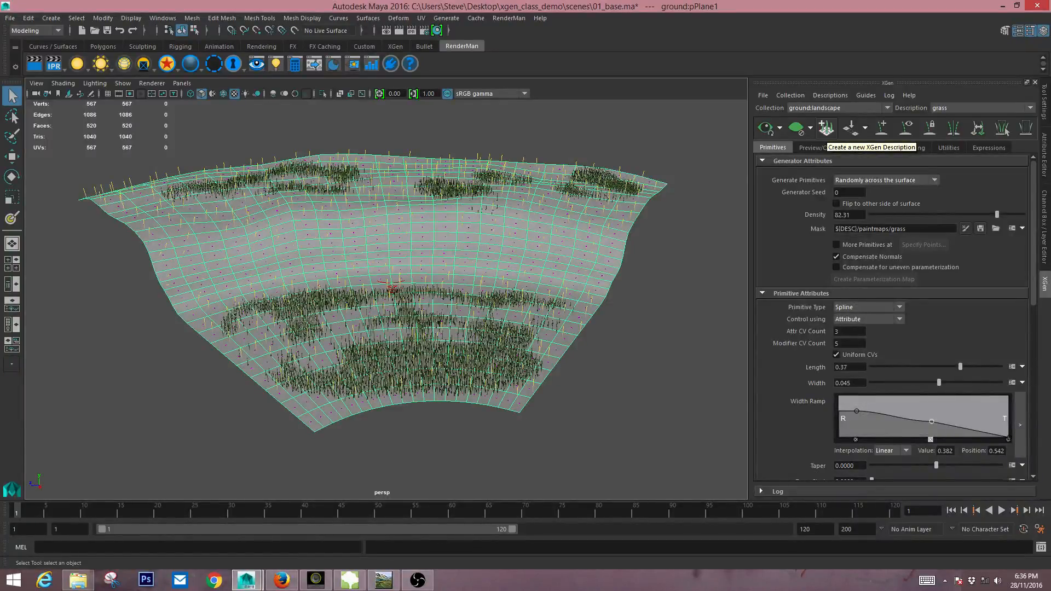
alt+drag(438, 263, 501, 258)
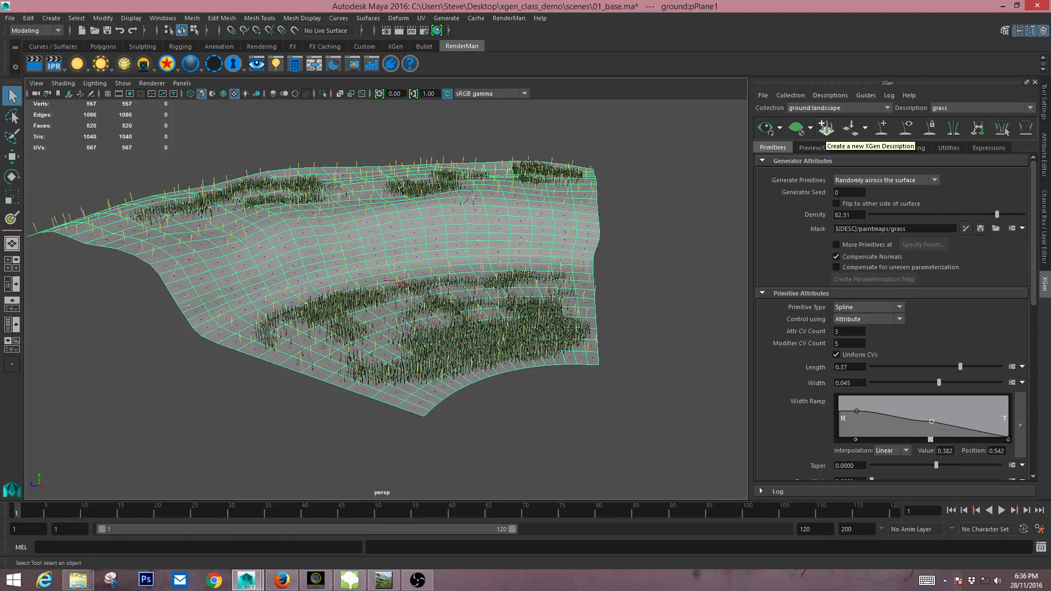
mouse_move(402, 284)
alt+mouse_down()
mouse_move(399, 293)
mouse_move(416, 243)
mouse_move(406, 293)
alt+mouse_up()
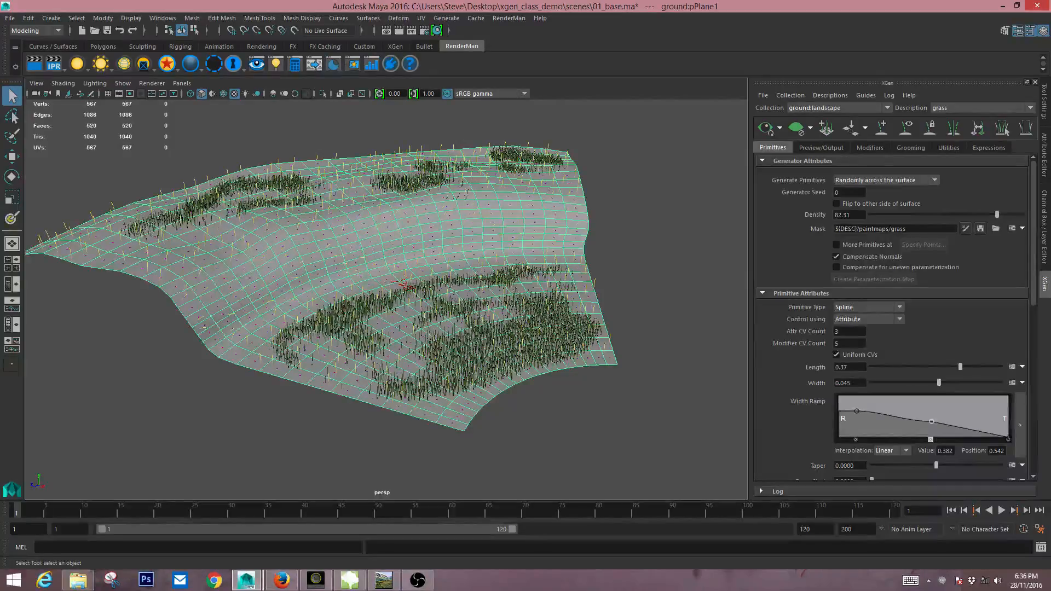
key(f)
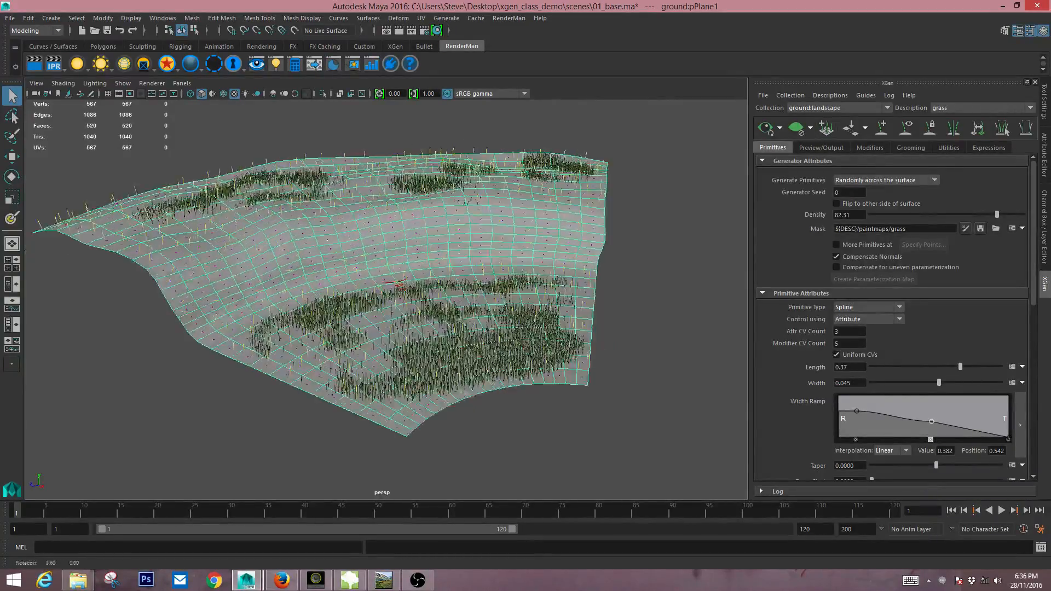
- Create an XGen description named trees in the ground:landscape collection, using custom geometry/archives generated randomly across the surface and controlled by attributes
click(826, 128)
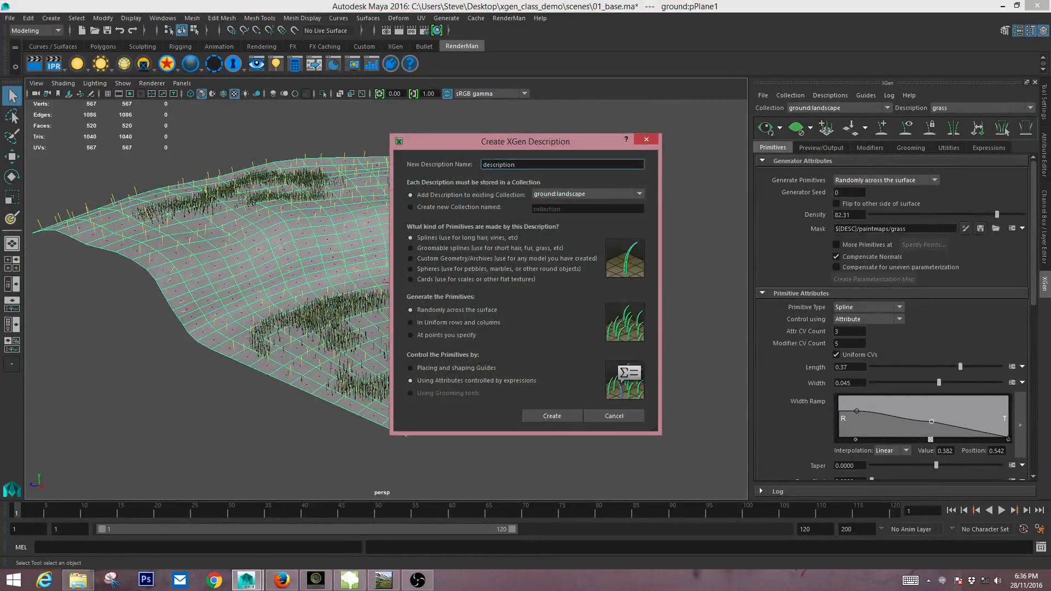
drag(517, 165, 481, 165)
text(trees)
click(410, 259)
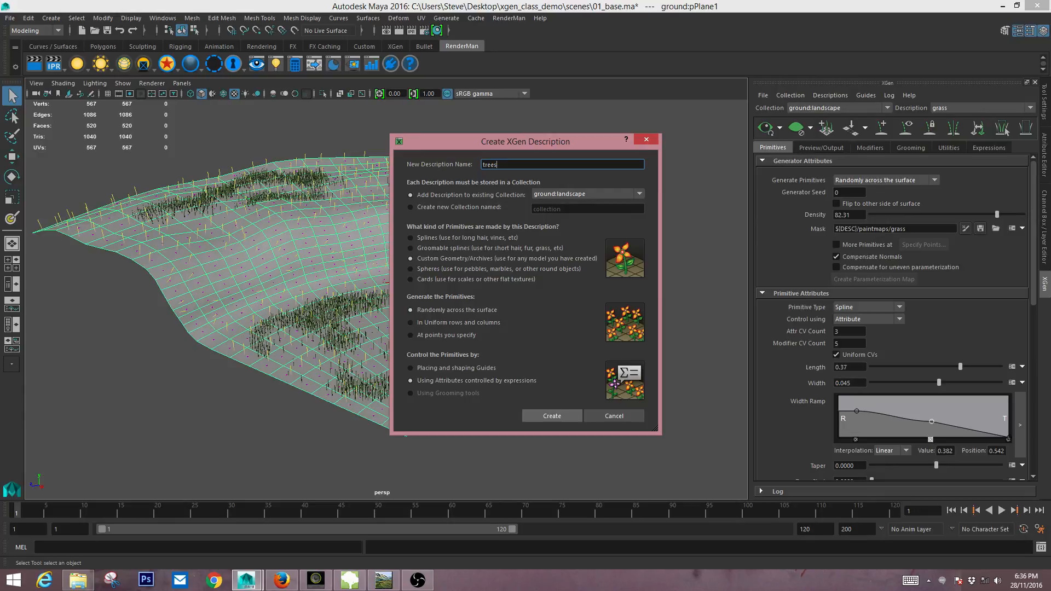
click(552, 416)
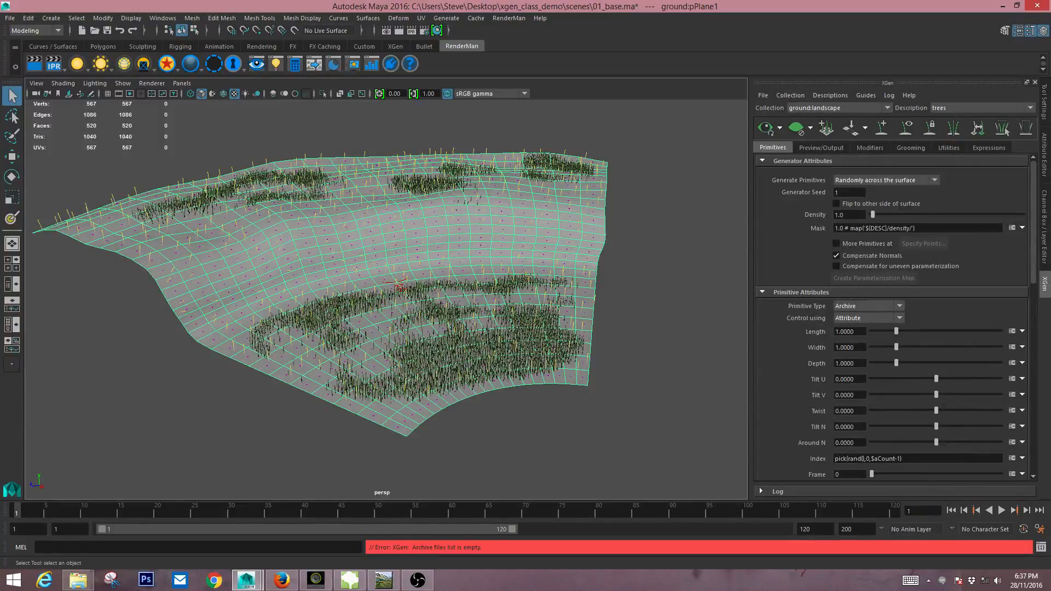
- Set the density of the trees description to 0.01 and review its primitive and archive file settings
alt+drag(387, 300, 397, 294)
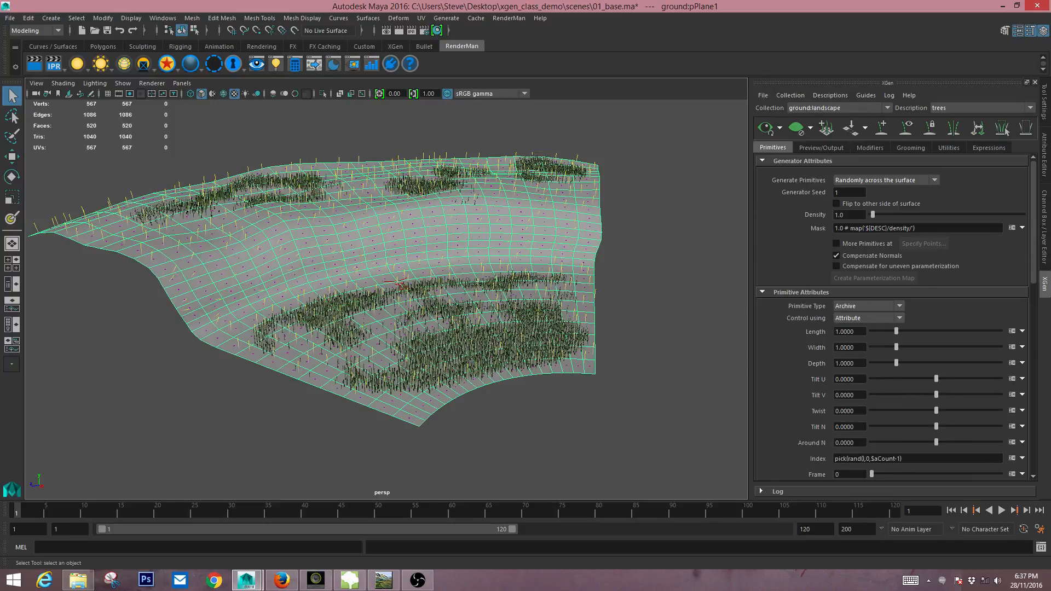
drag(847, 215, 834, 216)
text(0.01)
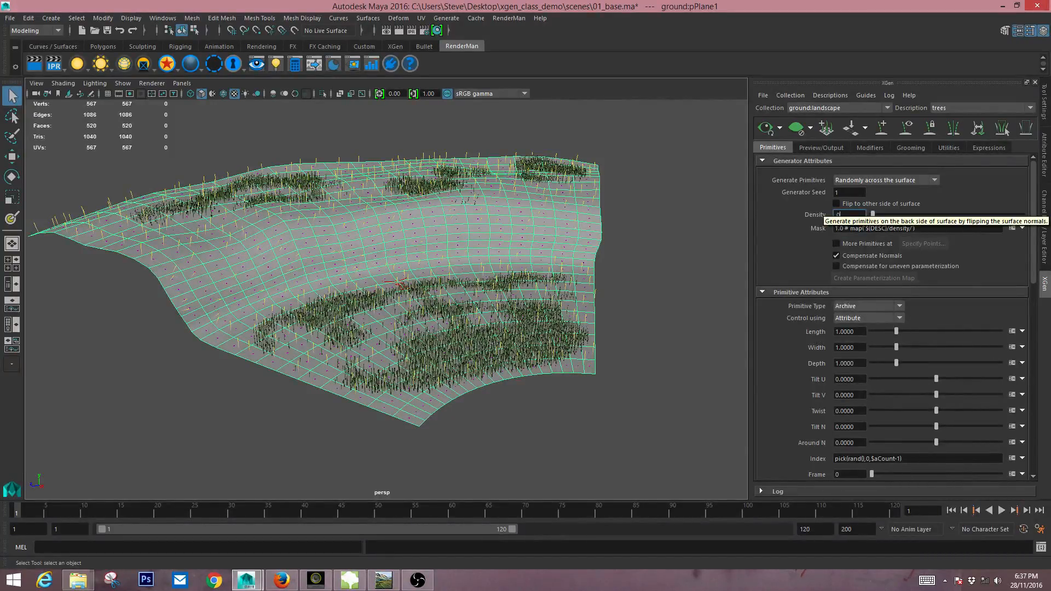
key(Return)
alt+drag(387, 298, 401, 307)
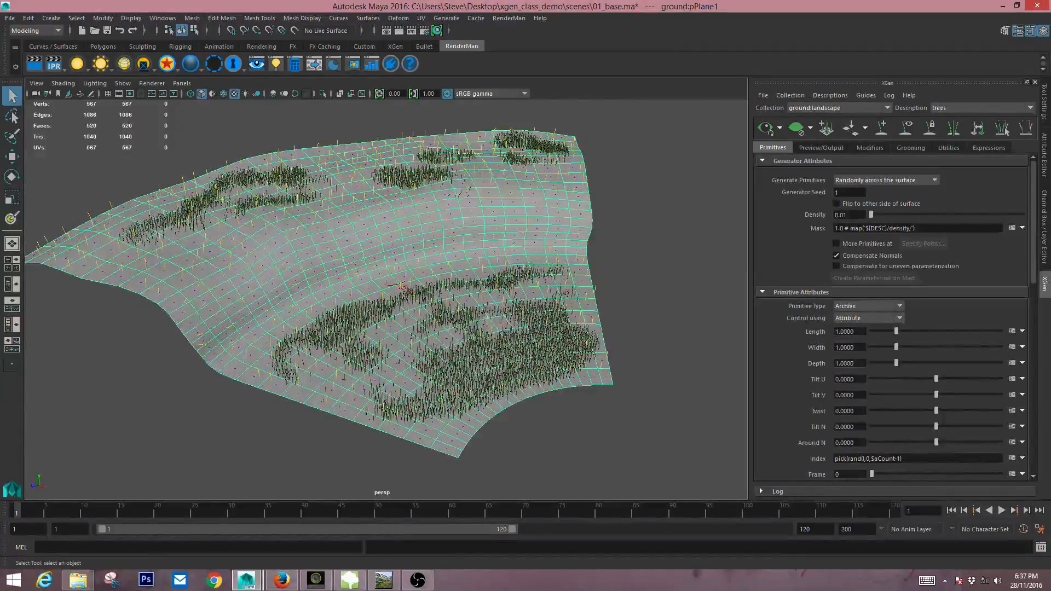
alt+drag(403, 286, 406, 290)
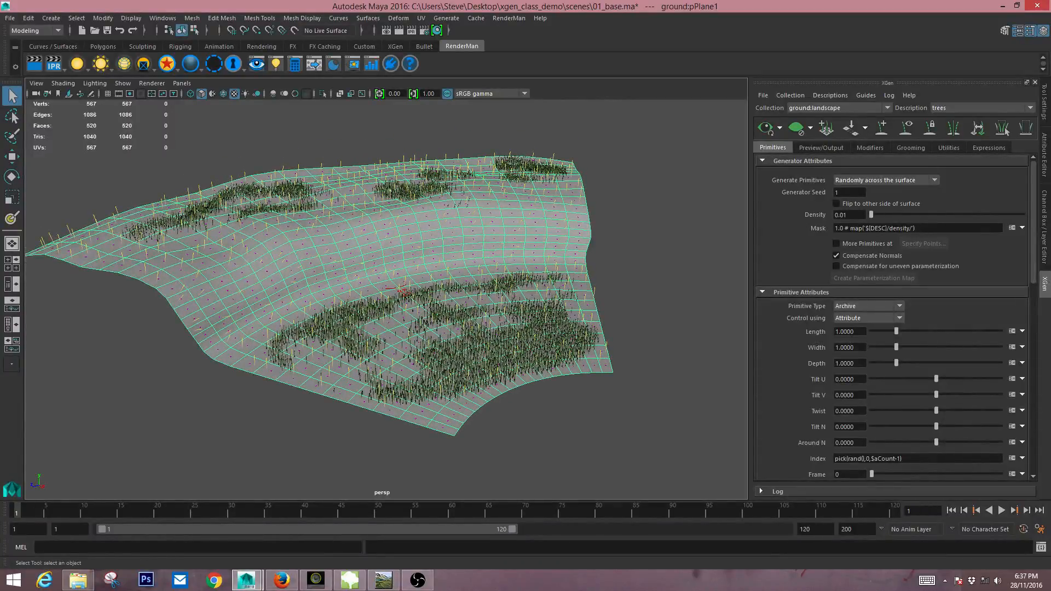
scroll(893, 317, down, 5)
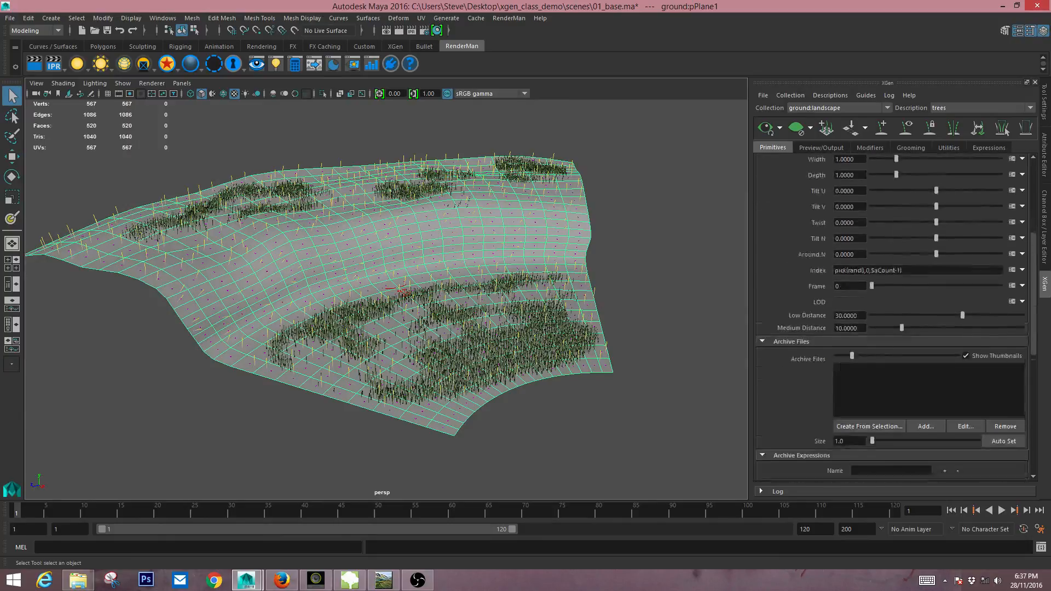
scroll(892, 318, up, 4)
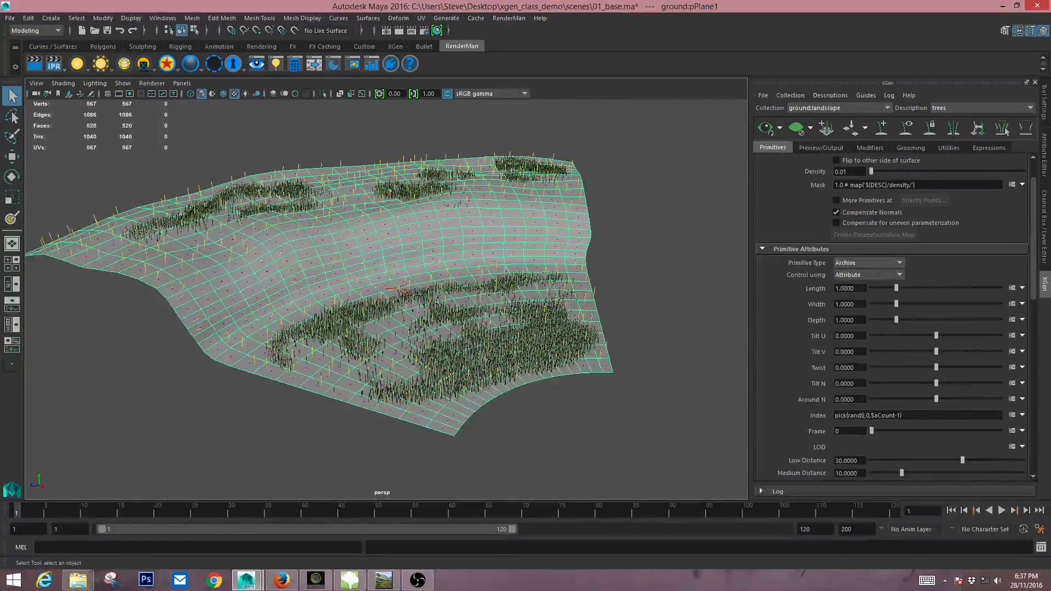
scroll(892, 317, down, 6)
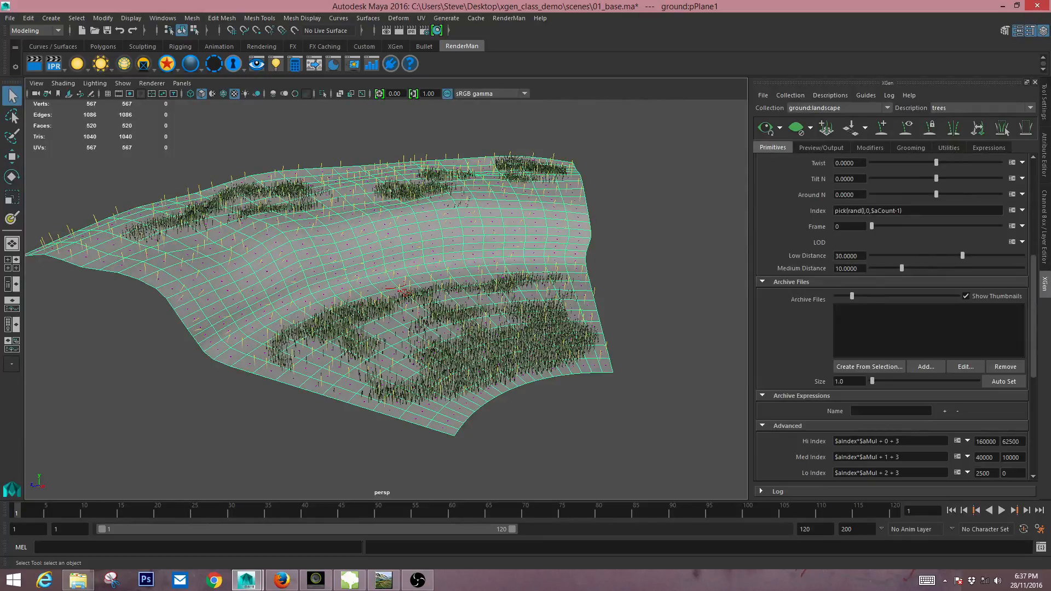
alt+drag(419, 249, 388, 248)
- Start a file import and browse to the folder I:\Fall2016_CCAD_Course\for_xgen_demo
click(9, 18)
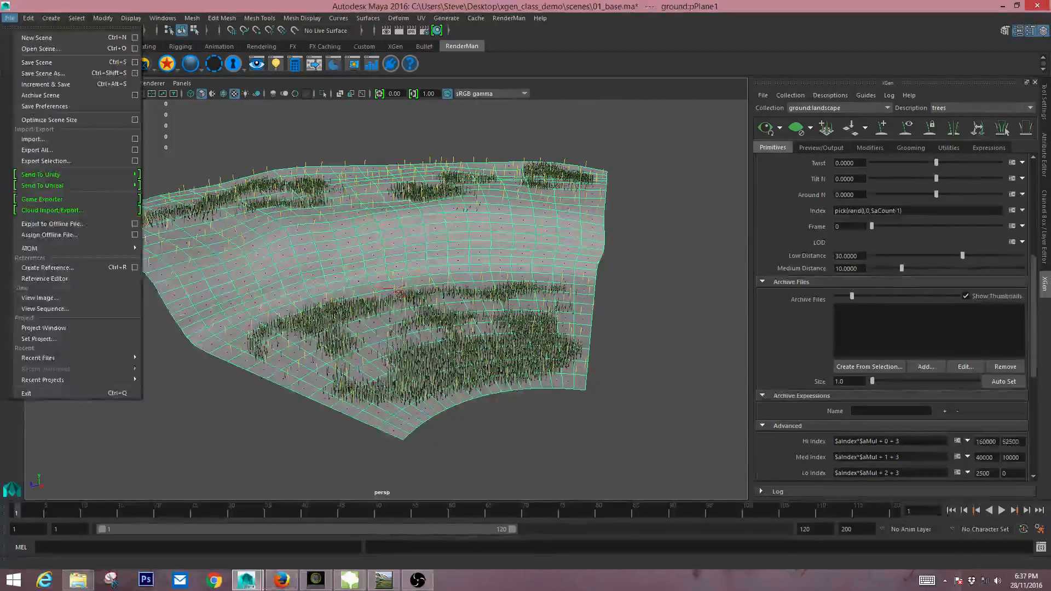
click(38, 139)
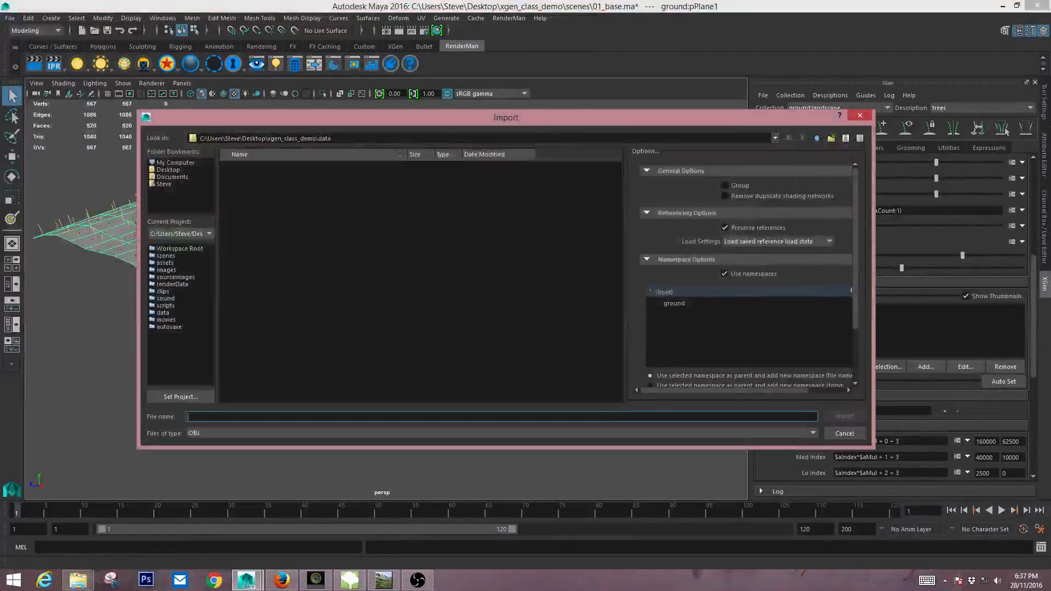
click(817, 139)
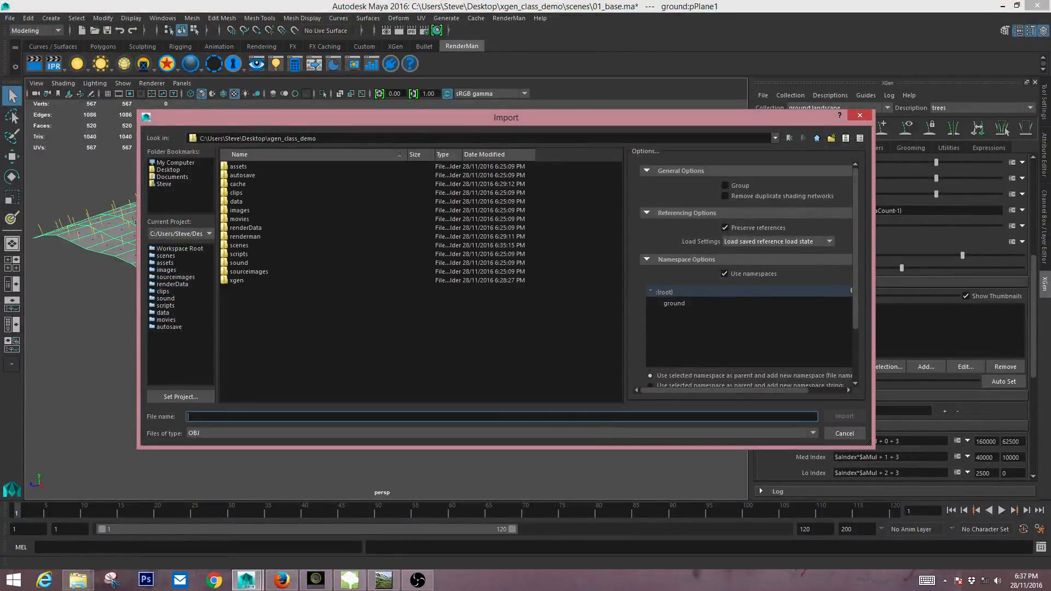
click(817, 139)
click(817, 138)
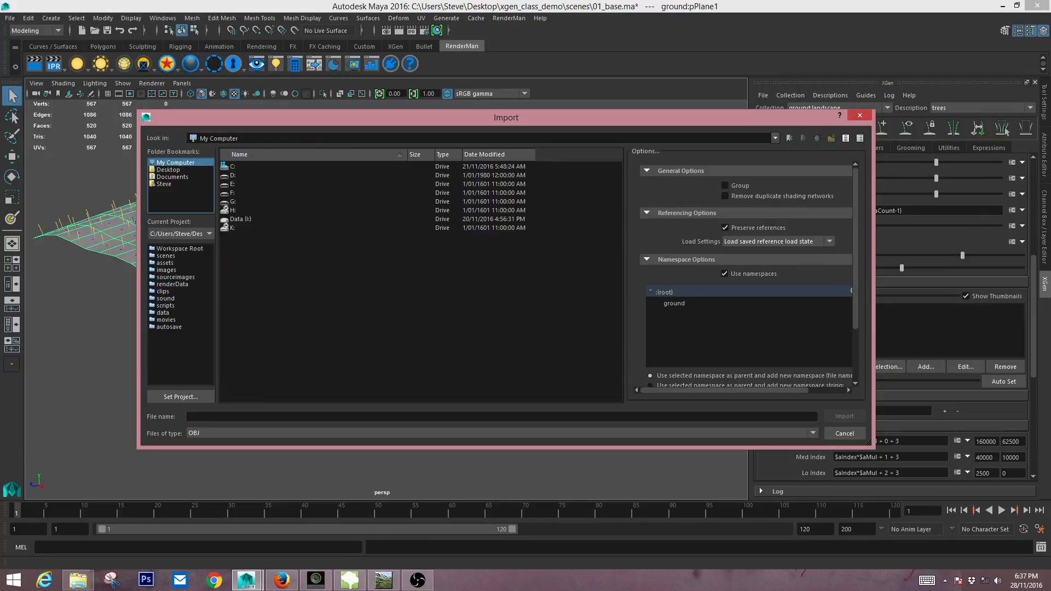
double_click(240, 219)
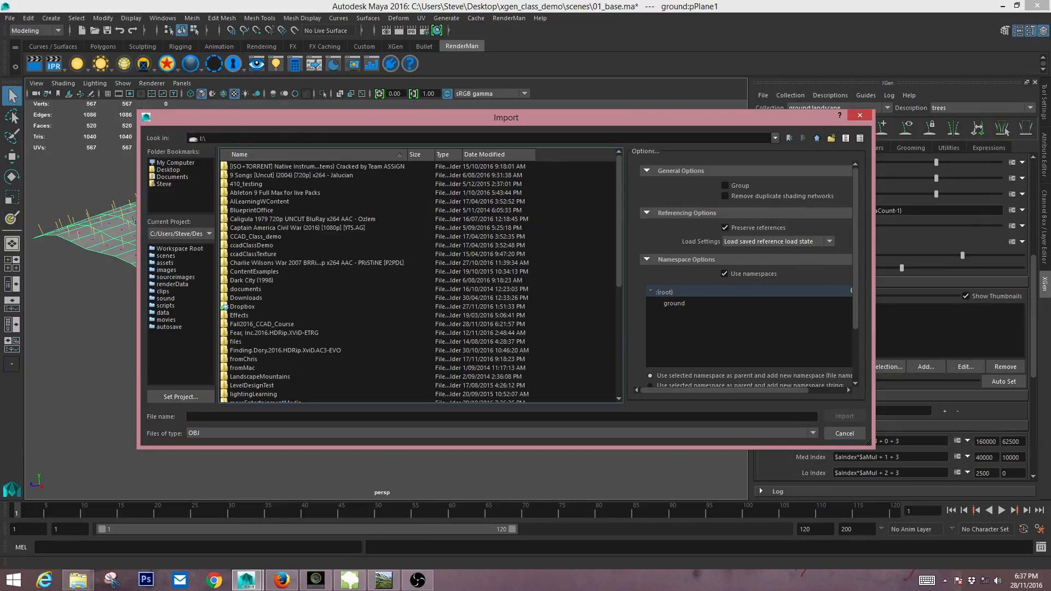
double_click(256, 323)
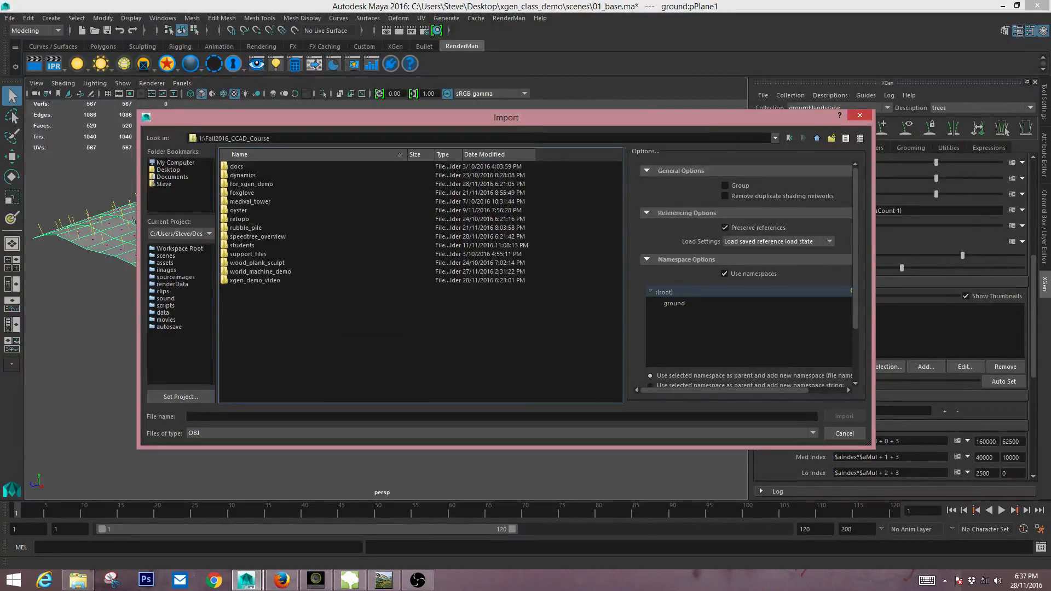
double_click(251, 184)
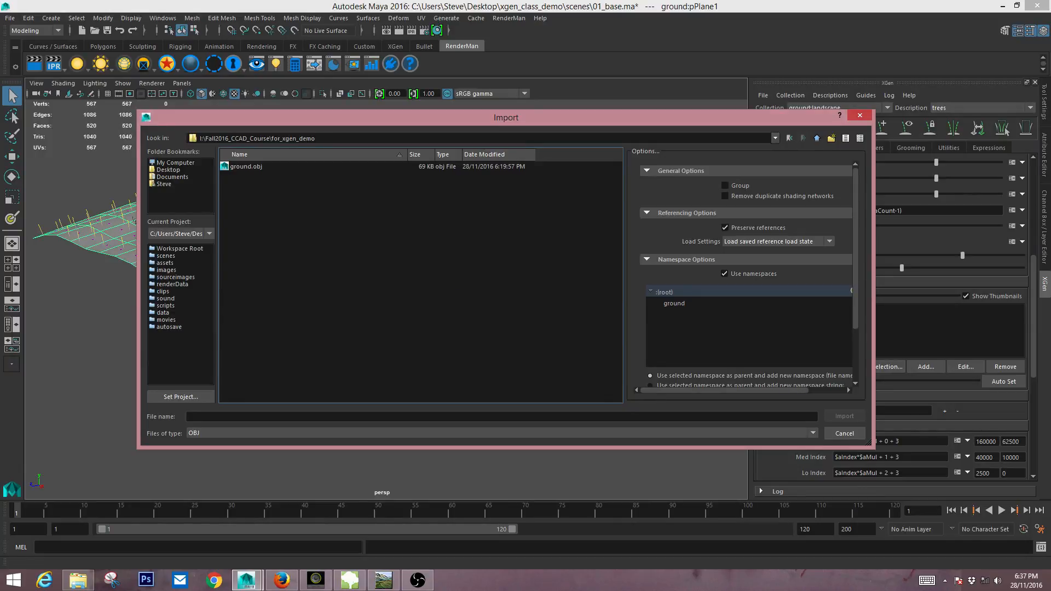
- Set the import file type to FBX and import tree_01.fbx into the scene
click(502, 433)
scroll(502, 479, down, 6)
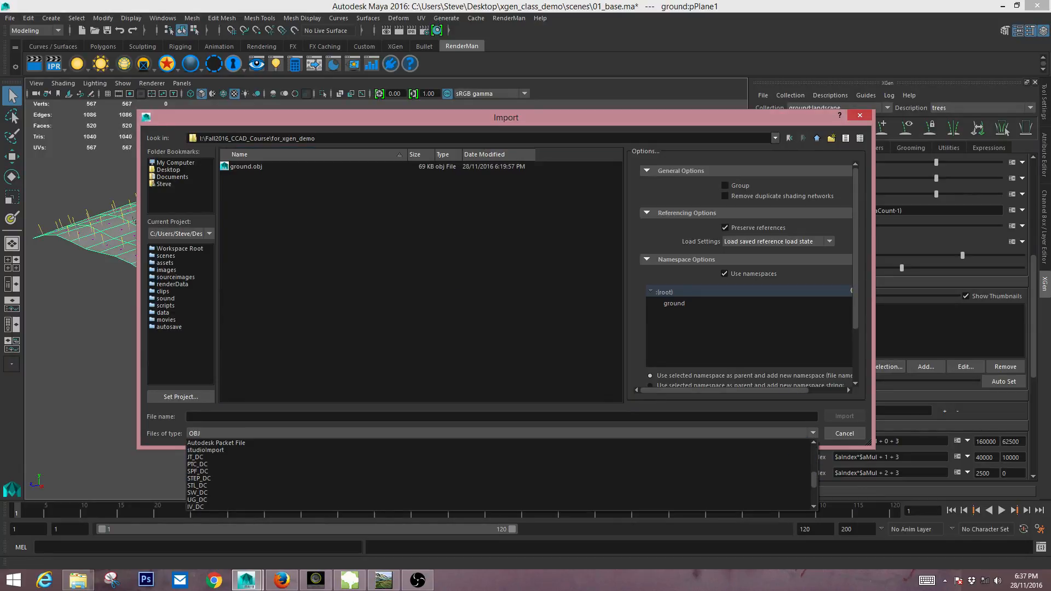
scroll(499, 475, down, 3)
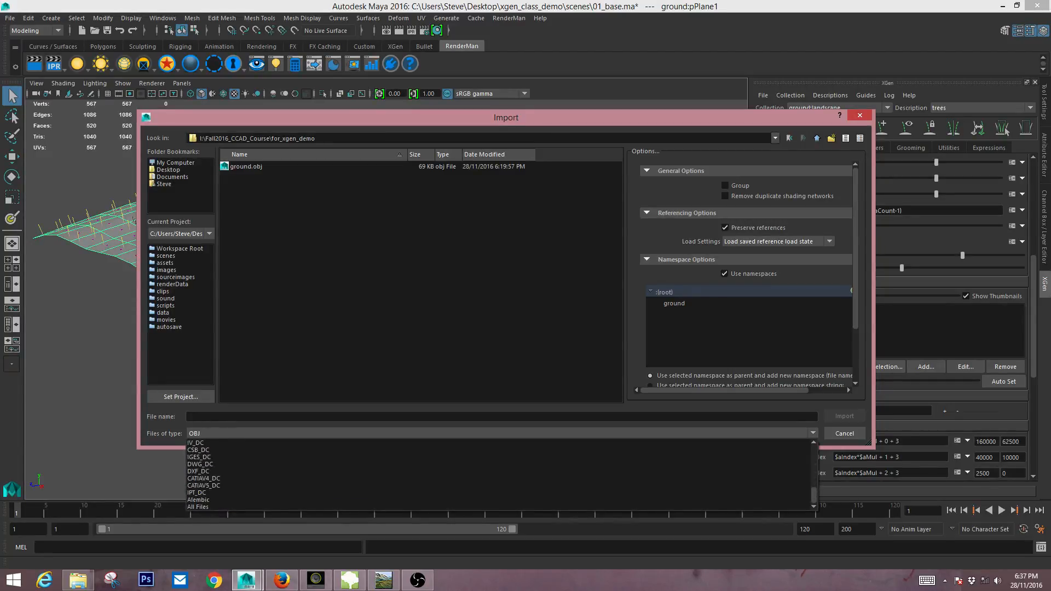
scroll(499, 478, up, 3)
scroll(500, 478, up, 2)
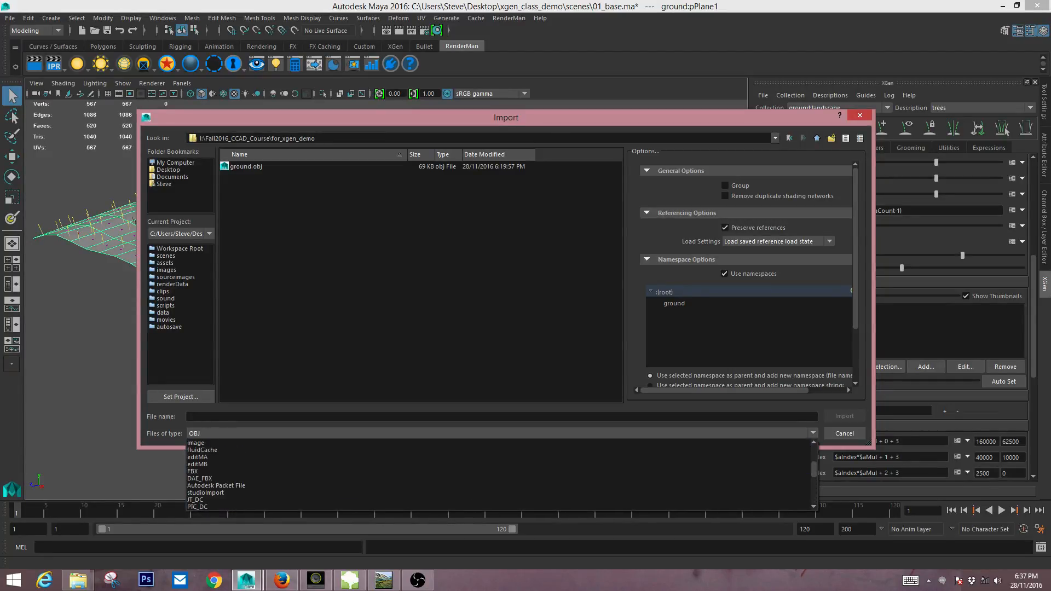
click(499, 472)
click(245, 175)
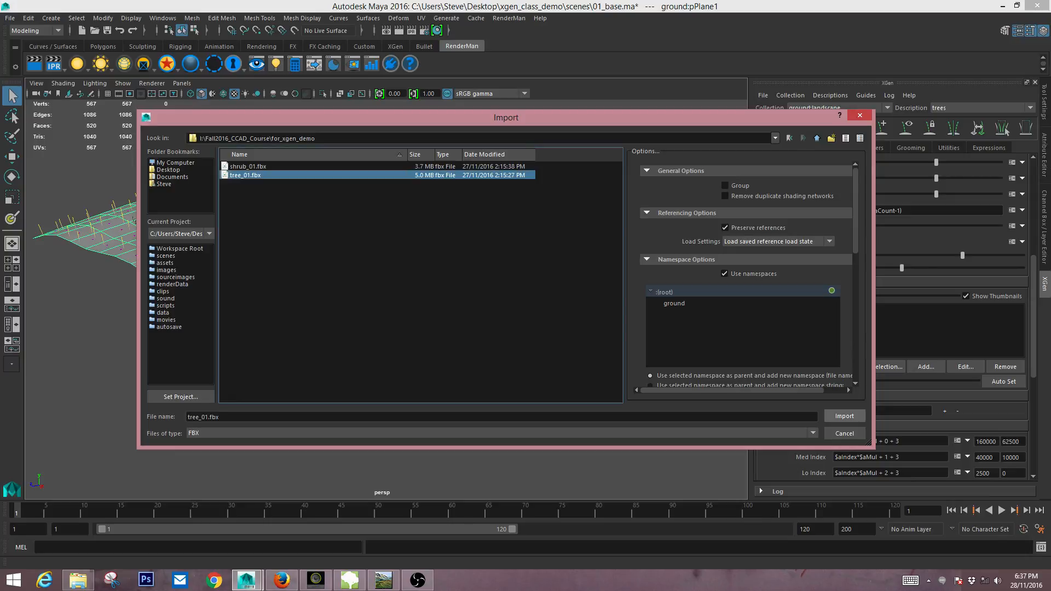
click(844, 416)
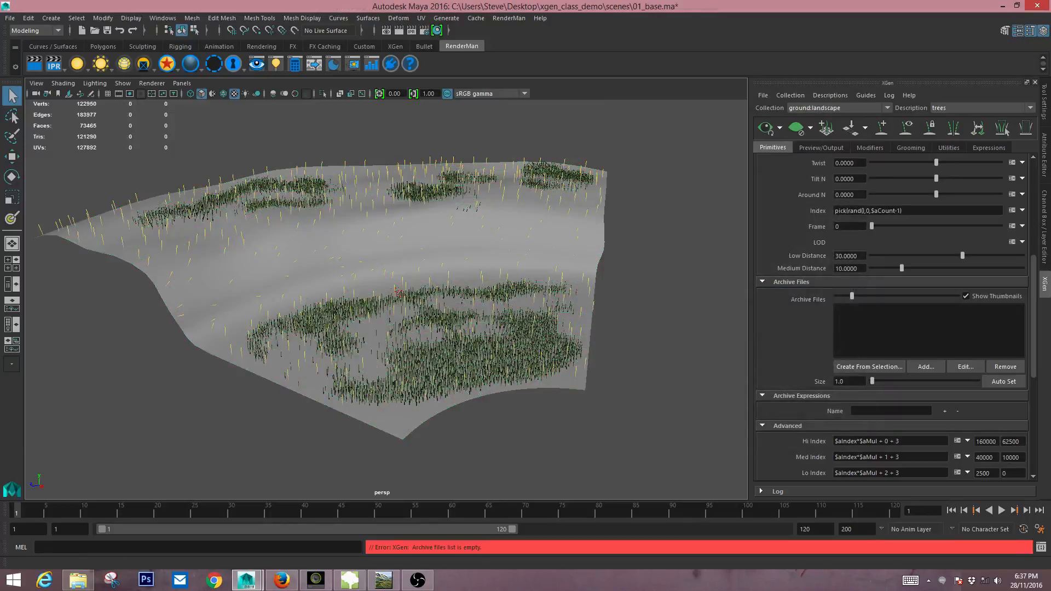
- Select the imported tree and scale it uniformly to about 27.44
alt+drag(399, 339, 402, 274)
alt+right_drag(403, 274, 191, 273)
alt+right_drag(394, 273, 279, 274)
click(361, 274)
alt+middle_drag(364, 277, 441, 347)
key(e)
key(r)
drag(450, 356, 443, 356)
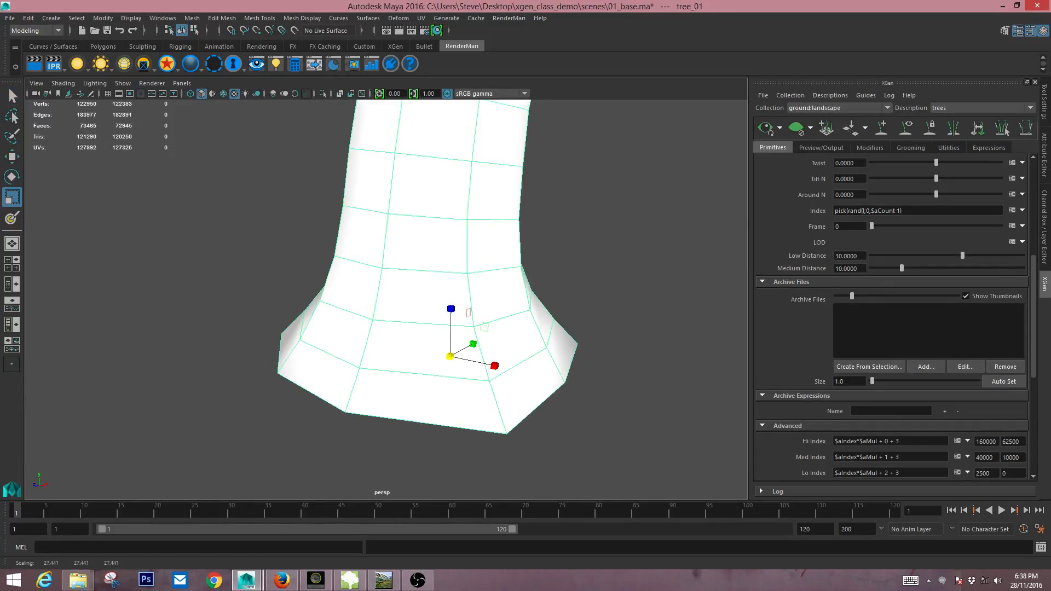
- Set the scale of tree_01 to 1 on all three axes
key(ctrl+a)
click(824, 116)
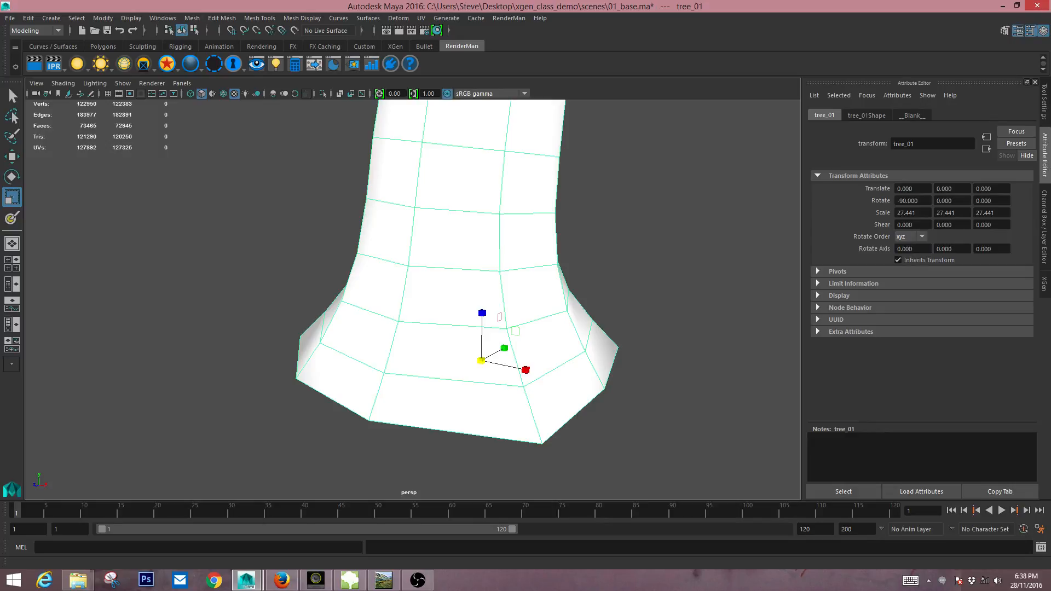
double_click(907, 213)
text(1)
key(Return)
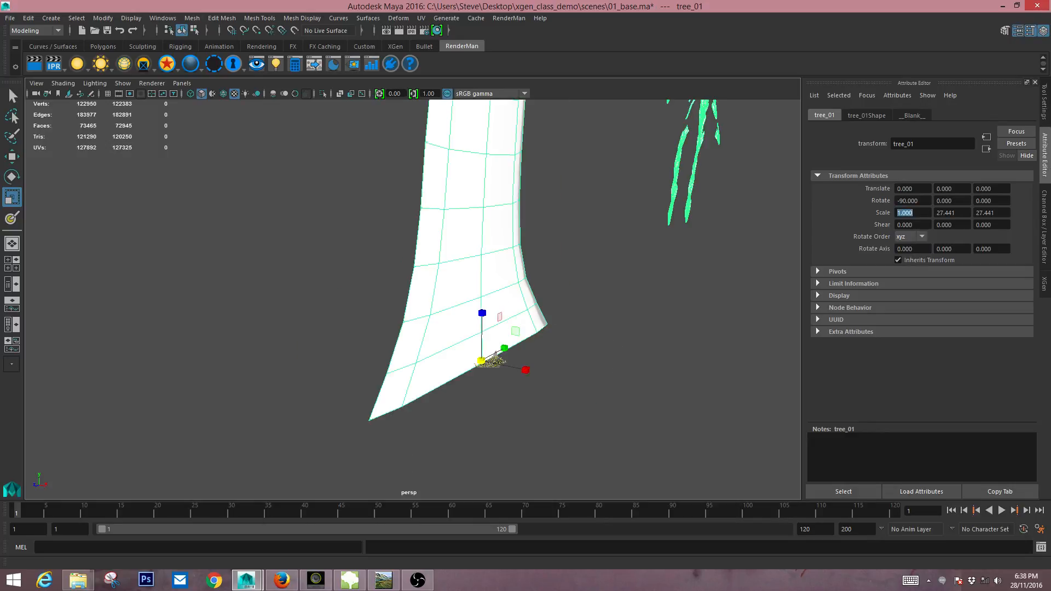
drag(956, 213, 940, 213)
text(1)
key(Return)
key(Tab)
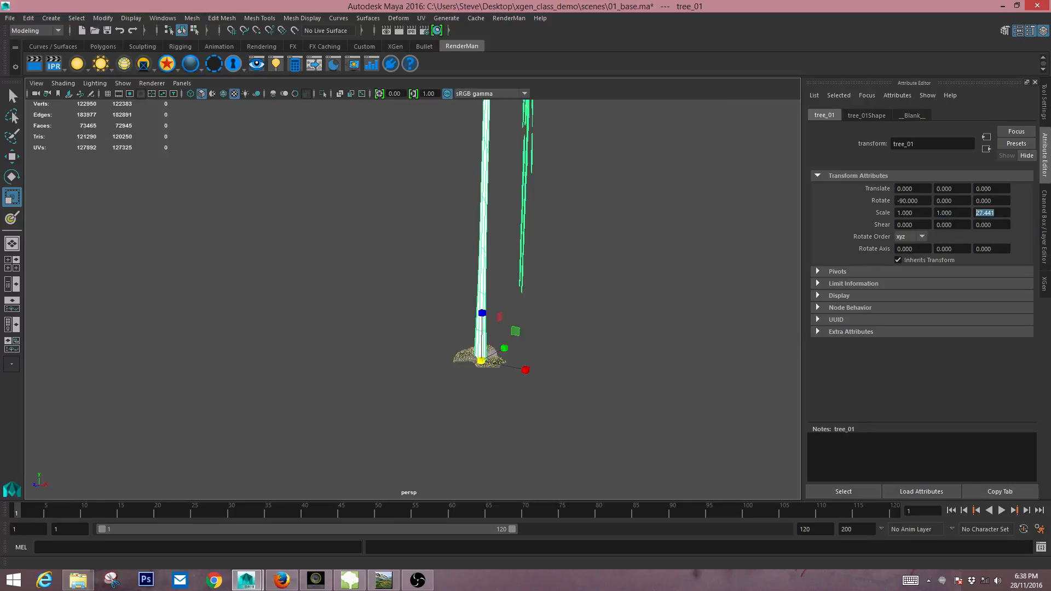
text(1)
key(Return)
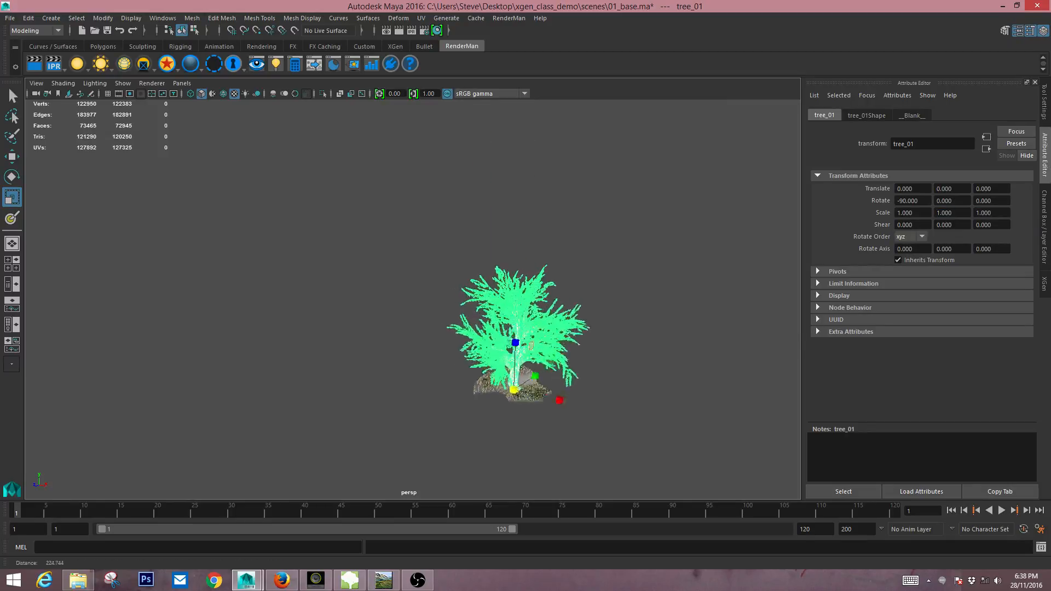
- Scale tree_01 down uniformly to about 0.133 so that it suits the size of the landscape
alt+right_drag(471, 278, 525, 285)
drag(490, 340, 439, 340)
alt+middle_drag(439, 339, 407, 309)
alt+right_drag(407, 309, 493, 320)
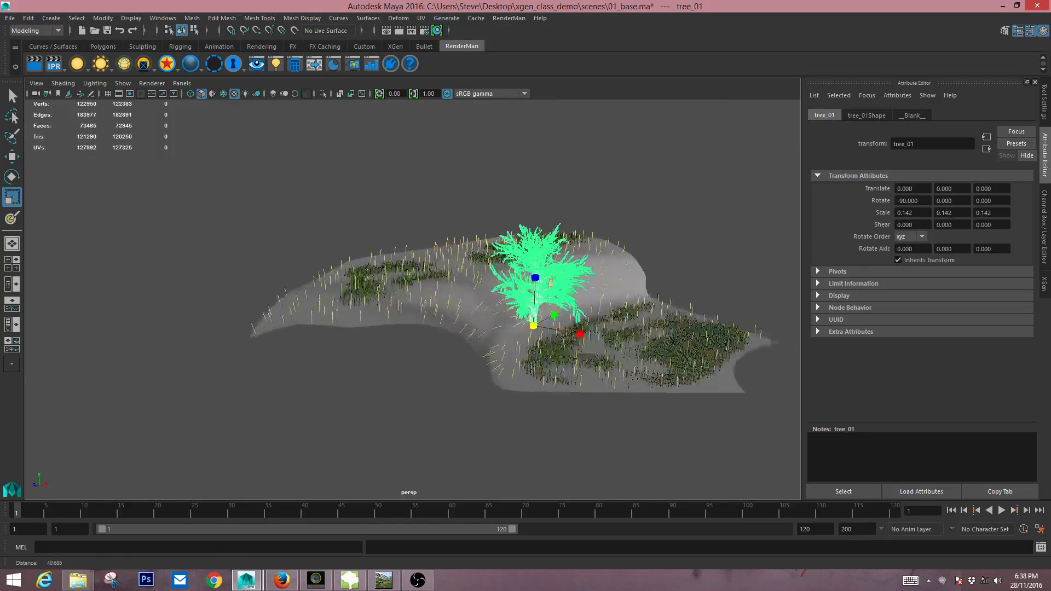
alt+drag(492, 320, 460, 337)
alt+middle_drag(562, 306, 532, 296)
drag(502, 336, 497, 337)
mouse_move(498, 337)
alt+mouse_down()
mouse_move(501, 292)
mouse_move(505, 335)
alt+mouse_up()
key(w)
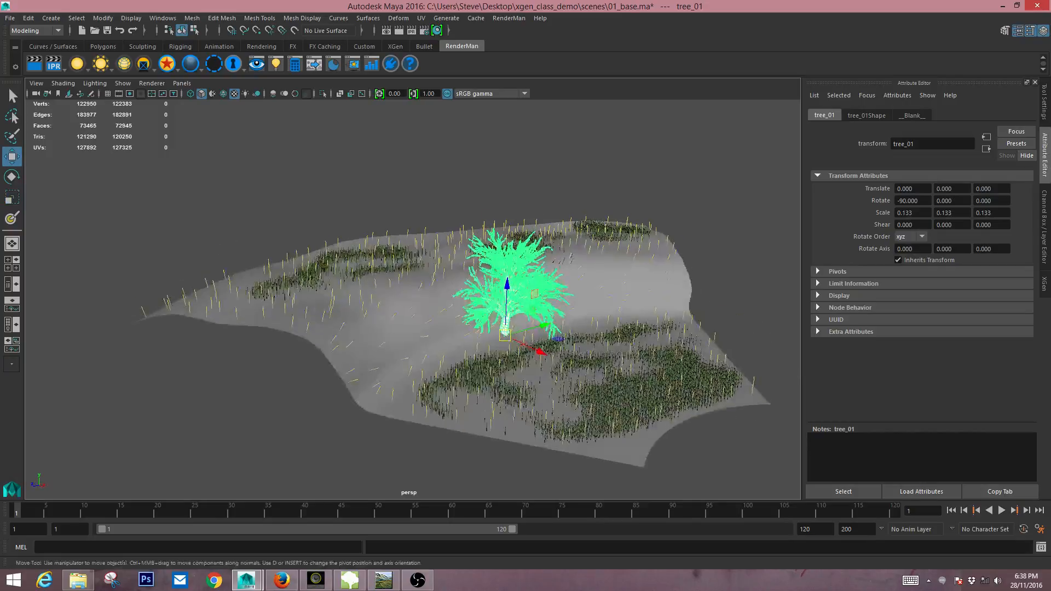
- Show the viewport grid and check where the tree's trunk base sits relative to the grid origin
click(122, 83)
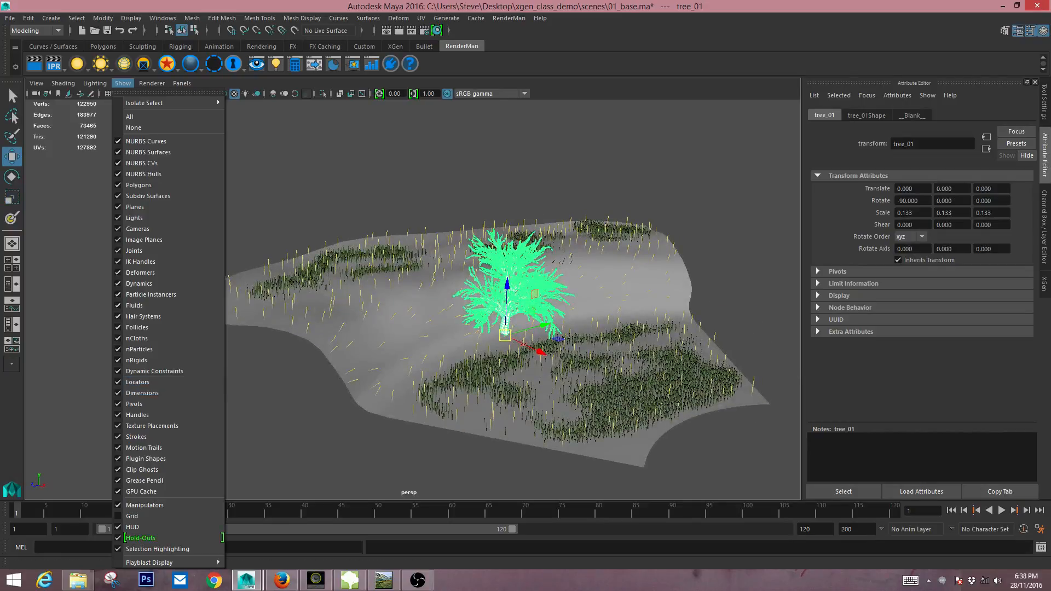
click(131, 515)
alt+drag(492, 328, 493, 230)
alt+right_drag(492, 296, 558, 296)
alt+middle_drag(558, 350, 465, 277)
alt+right_drag(466, 276, 531, 276)
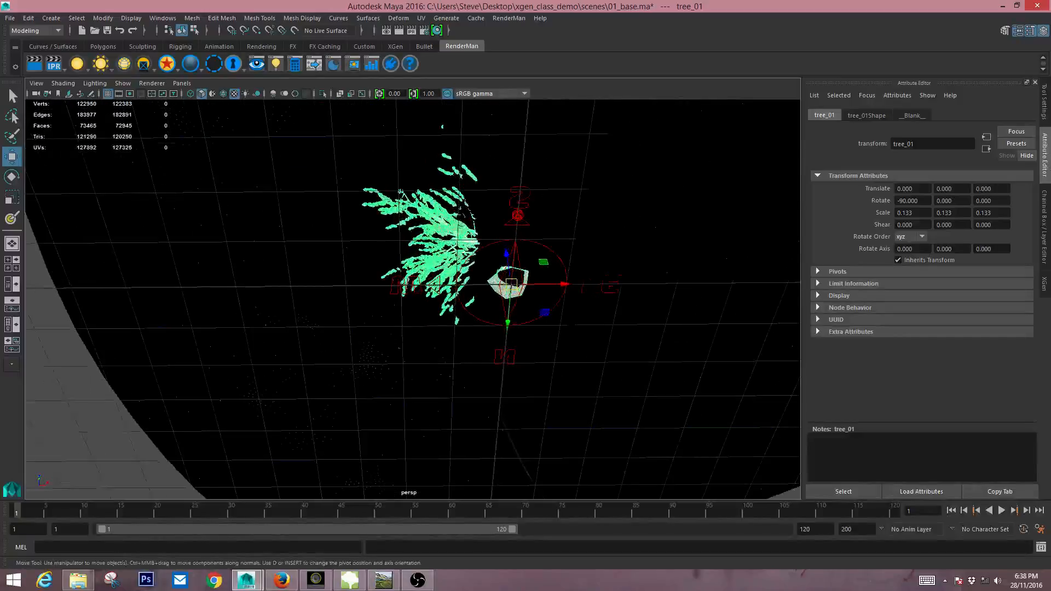
alt+drag(531, 277, 457, 332)
alt+drag(457, 274, 493, 378)
alt+right_drag(492, 378, 433, 378)
alt+drag(432, 378, 399, 381)
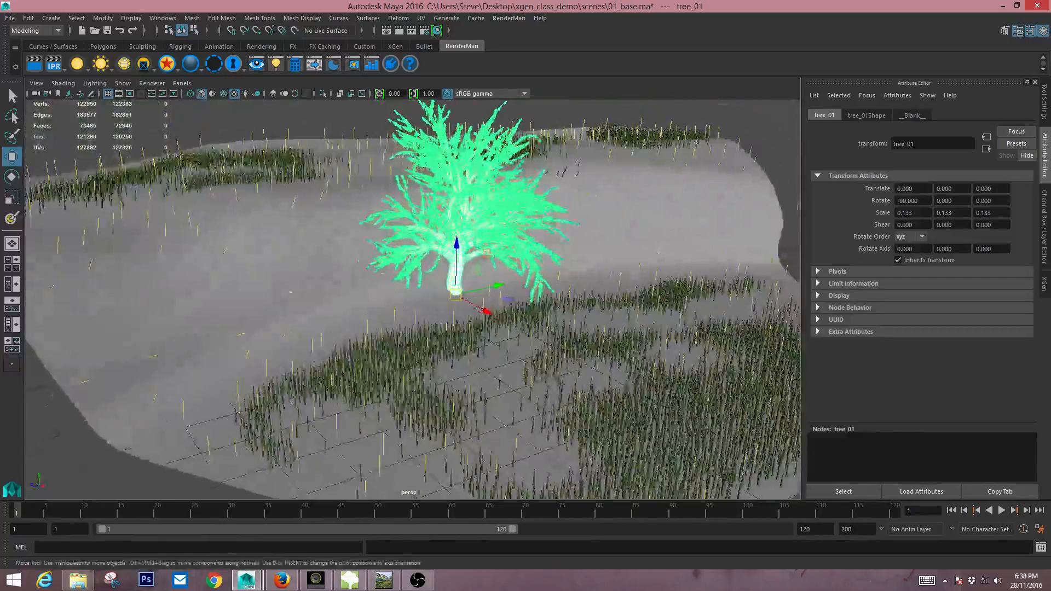
- Isolate the tree, examine how its base sits on the grid origin, and bring back the full scene
key(ctrl+1)
alt+drag(427, 328, 460, 330)
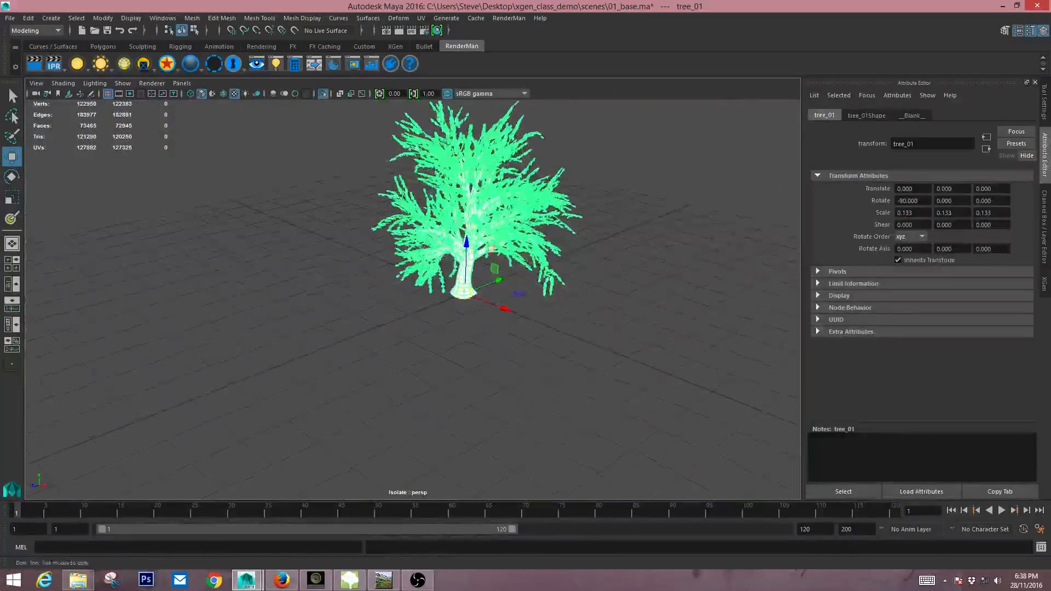
alt+right_drag(460, 330, 520, 334)
alt+drag(438, 307, 501, 331)
key(x)
alt+right_drag(501, 331, 454, 328)
alt+drag(454, 328, 473, 386)
alt+right_drag(474, 386, 433, 383)
alt+drag(432, 384, 438, 372)
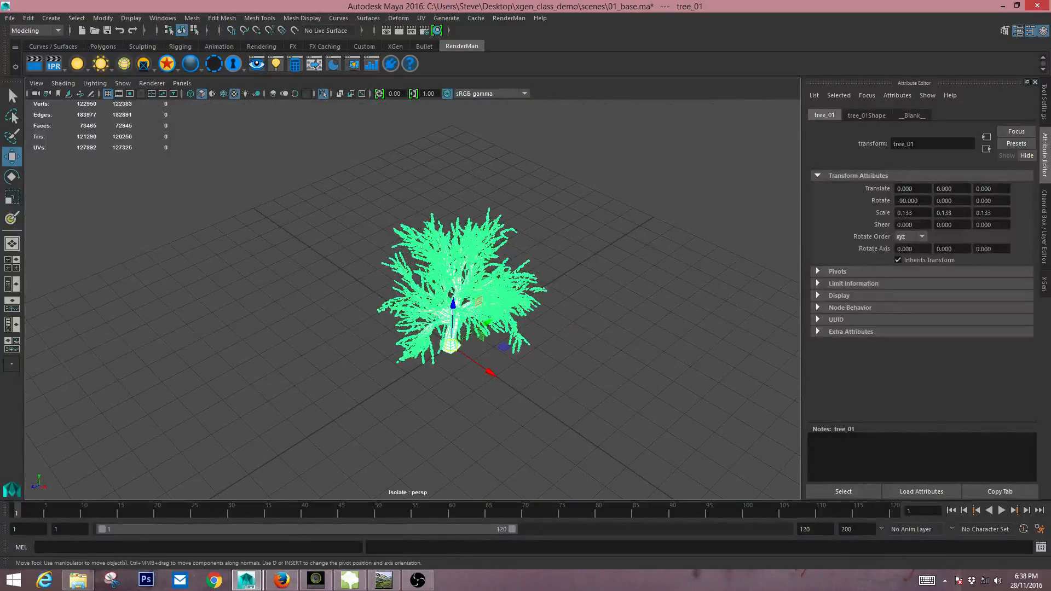
key(ctrl+1)
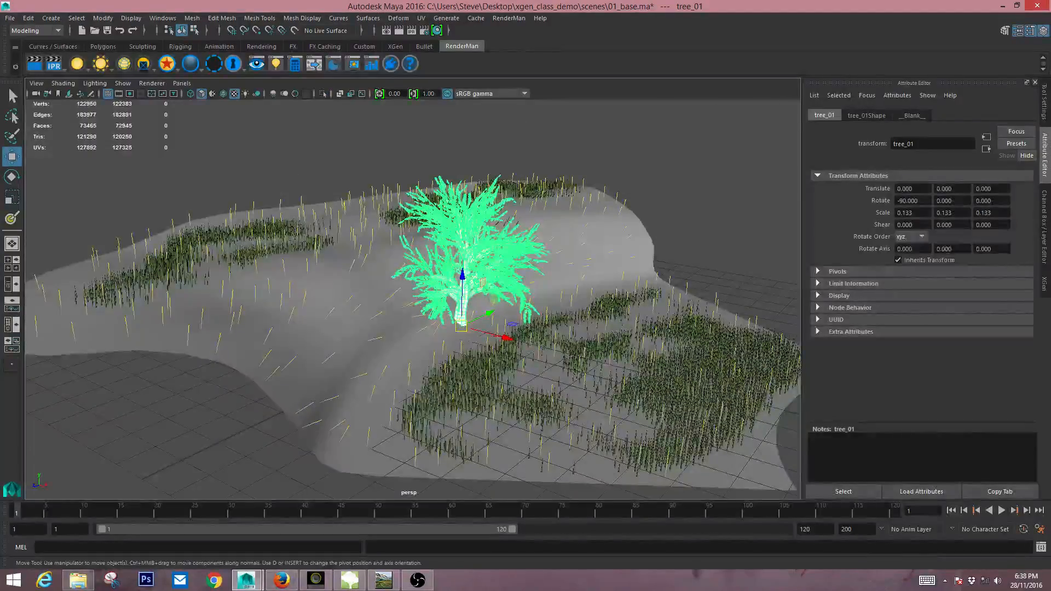
- Start creating an XGen archive from the selected tree with Local Archives (${PROJECT}/xgen/archives) as the destination folder
click(1044, 284)
alt+drag(492, 329, 471, 335)
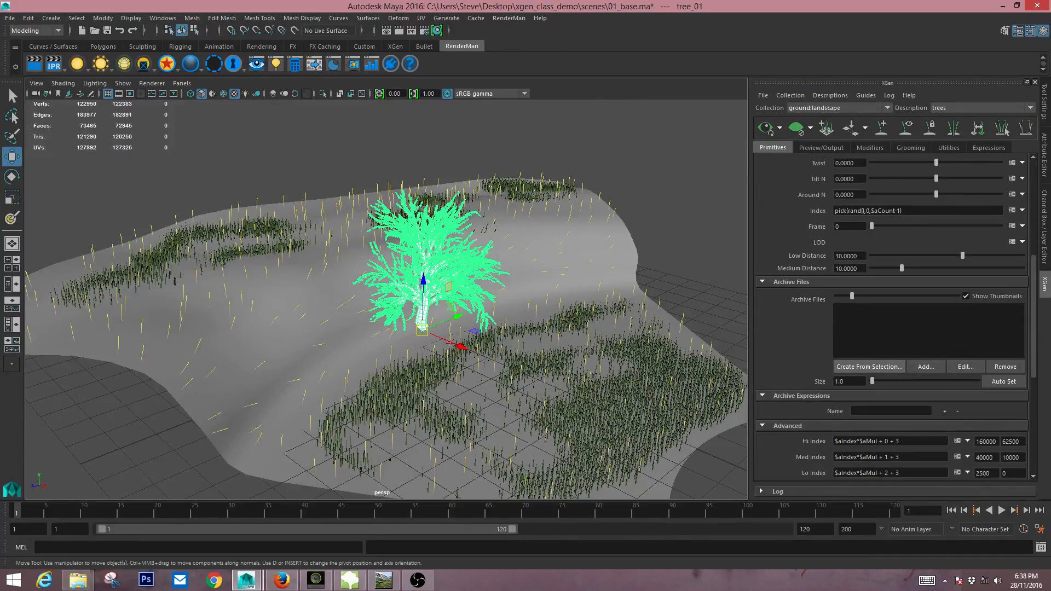
click(869, 367)
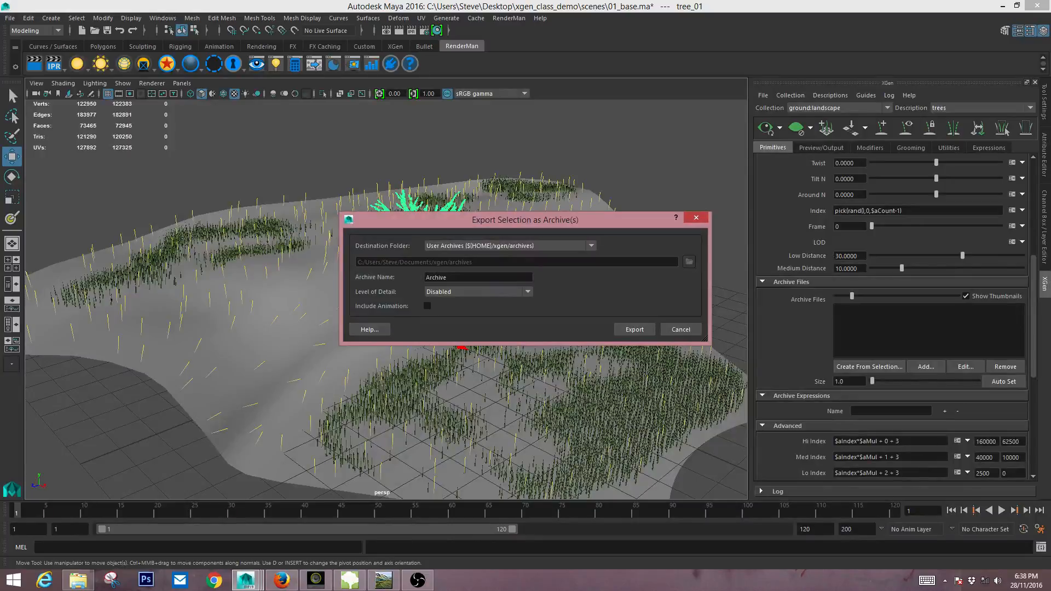
drag(526, 220, 483, 224)
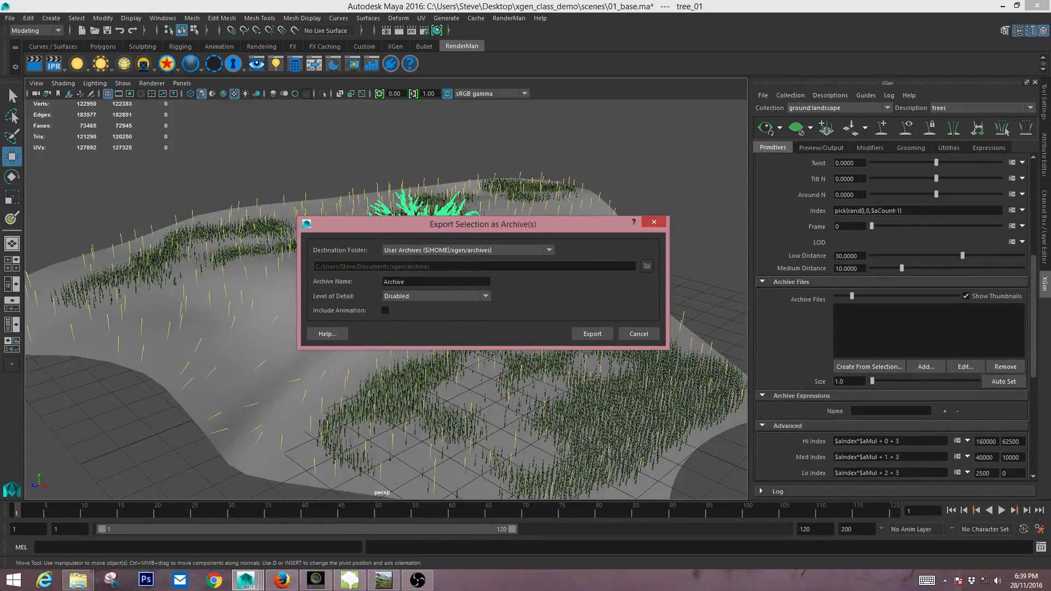
click(468, 250)
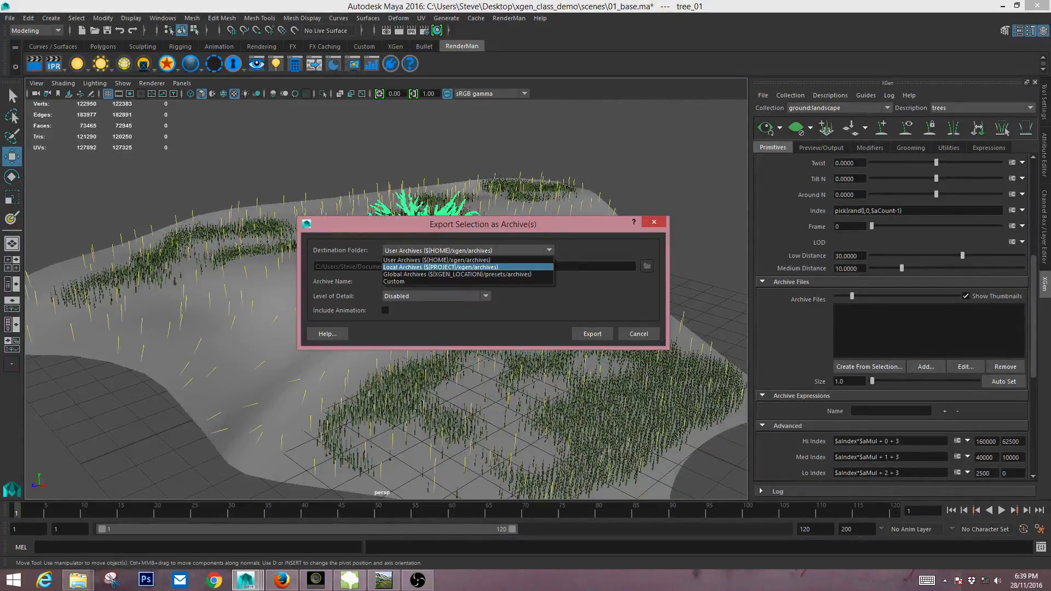
key(Return)
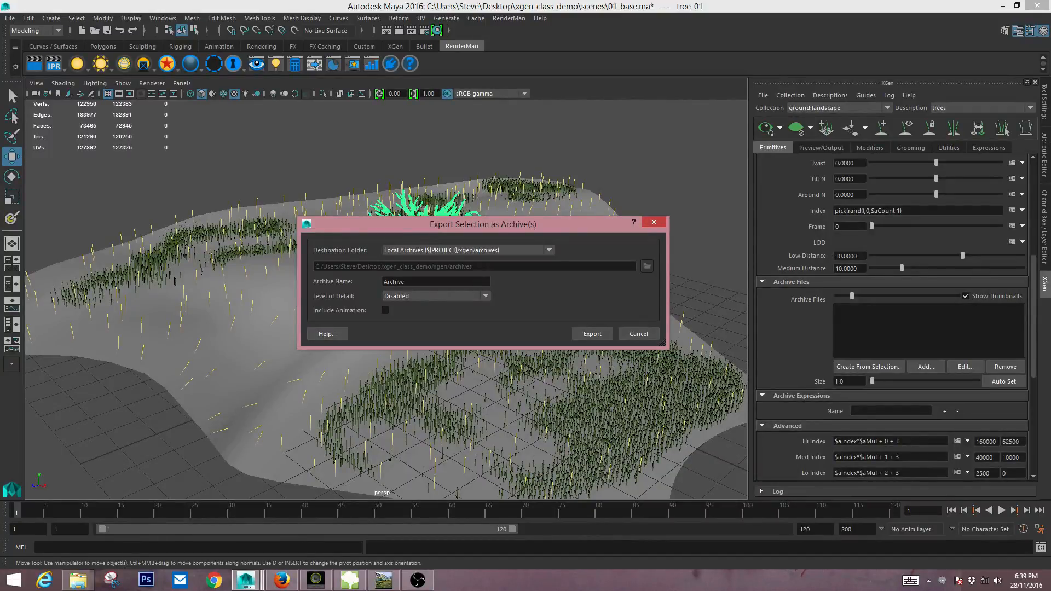
- Name the archive tree and export it, saving the modified scene
drag(408, 282, 383, 282)
text(tree)
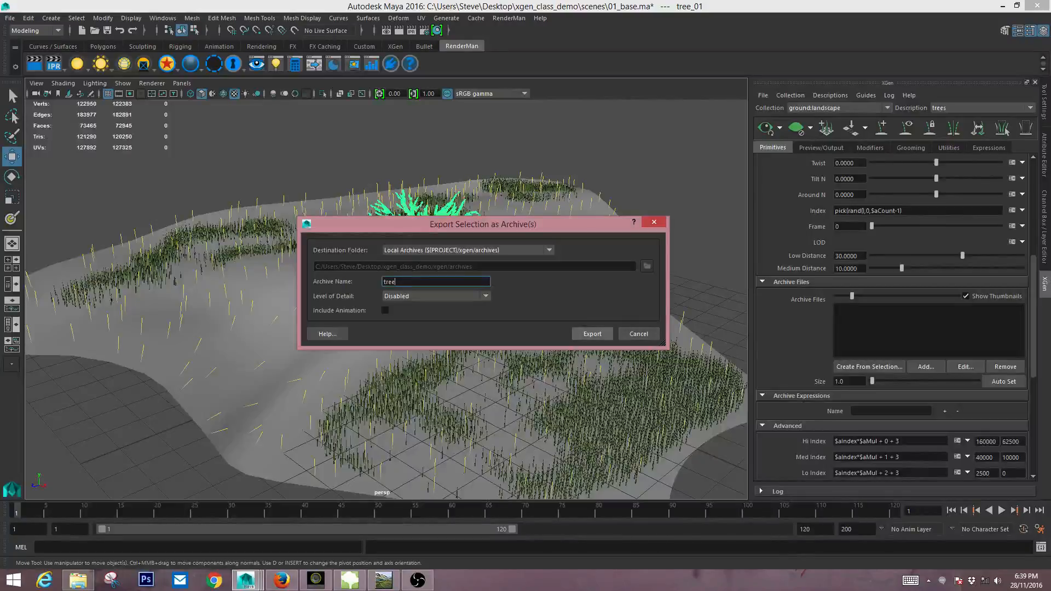
click(592, 333)
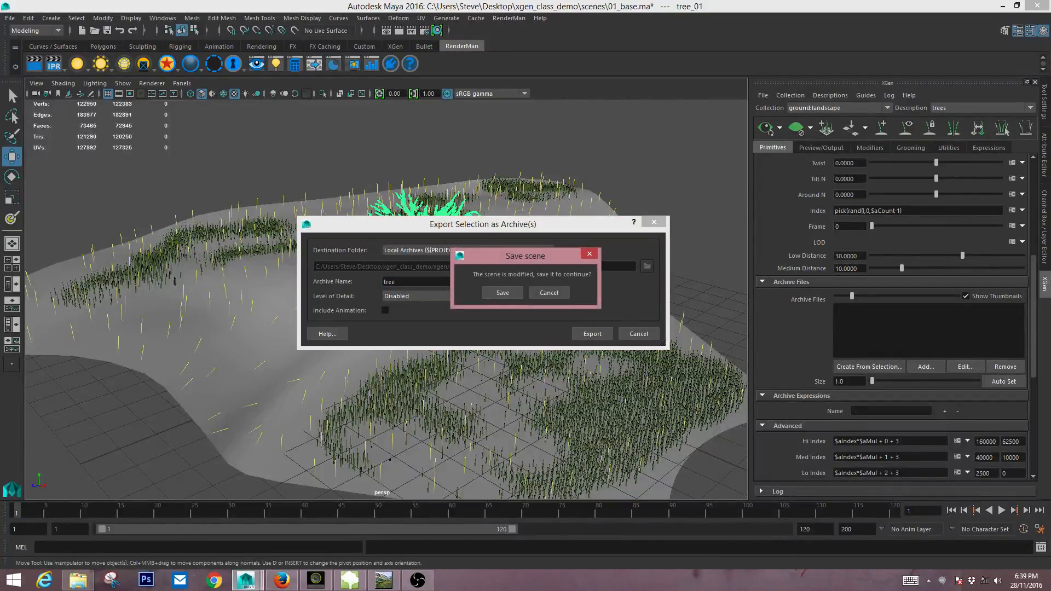
click(503, 293)
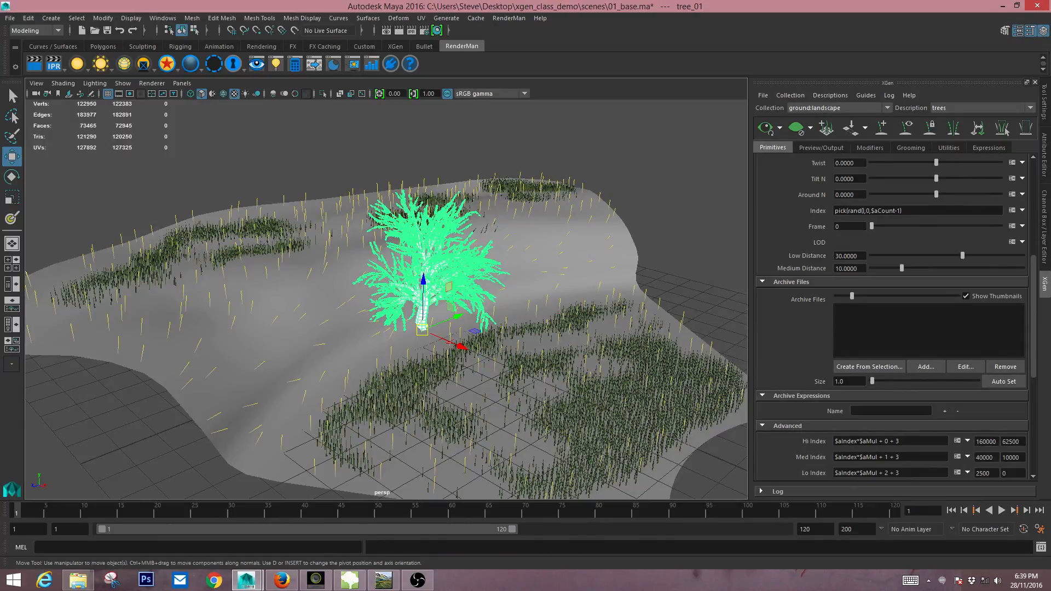
- Start adding an existing archive file to the trees description
alt+drag(416, 306, 379, 292)
alt+middle_drag(379, 291, 432, 286)
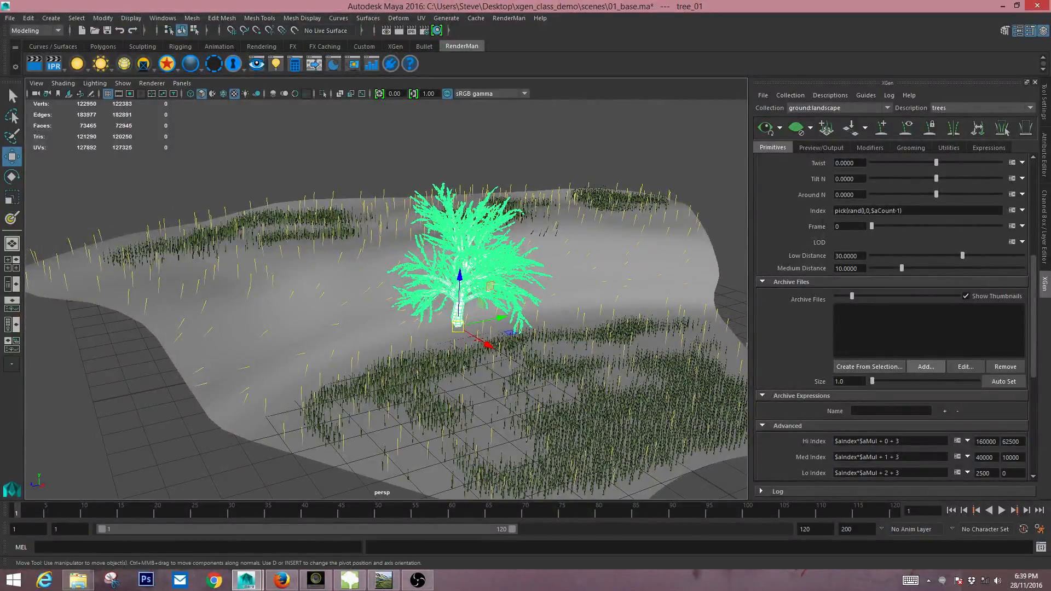
click(925, 367)
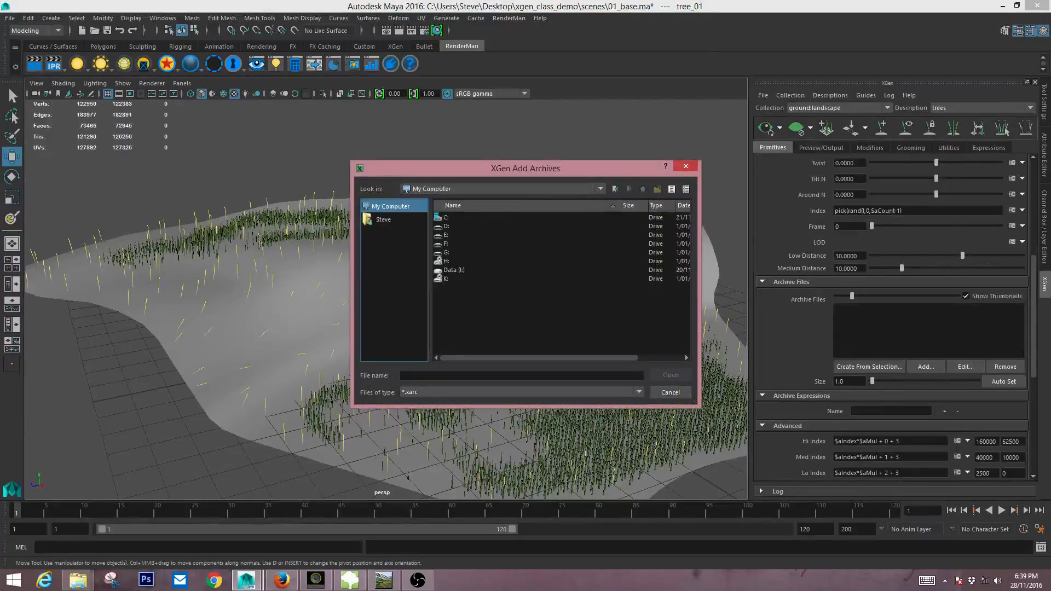
double_click(454, 270)
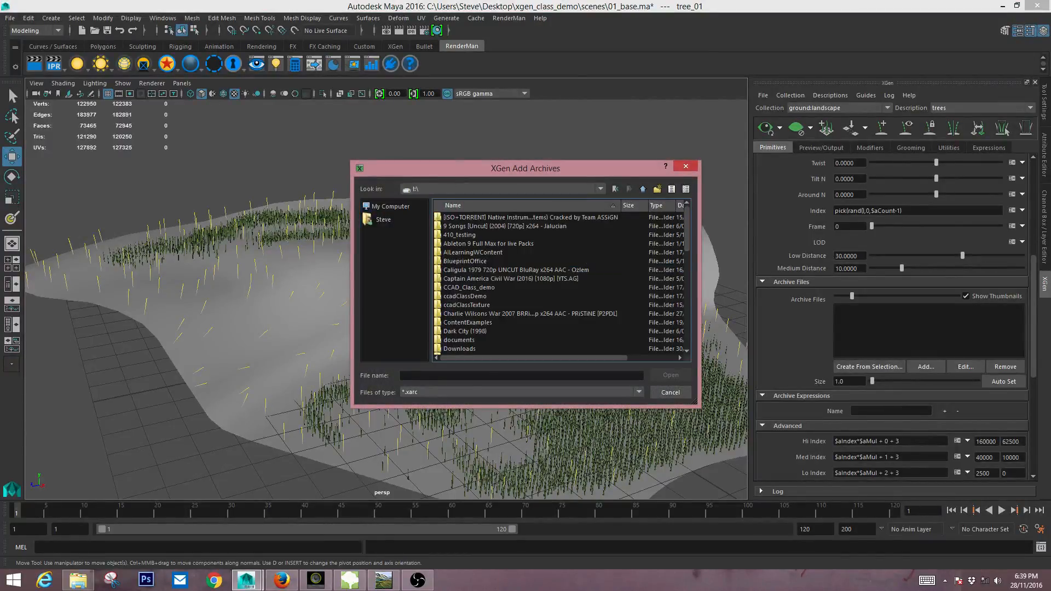
scroll(562, 279, down, 2)
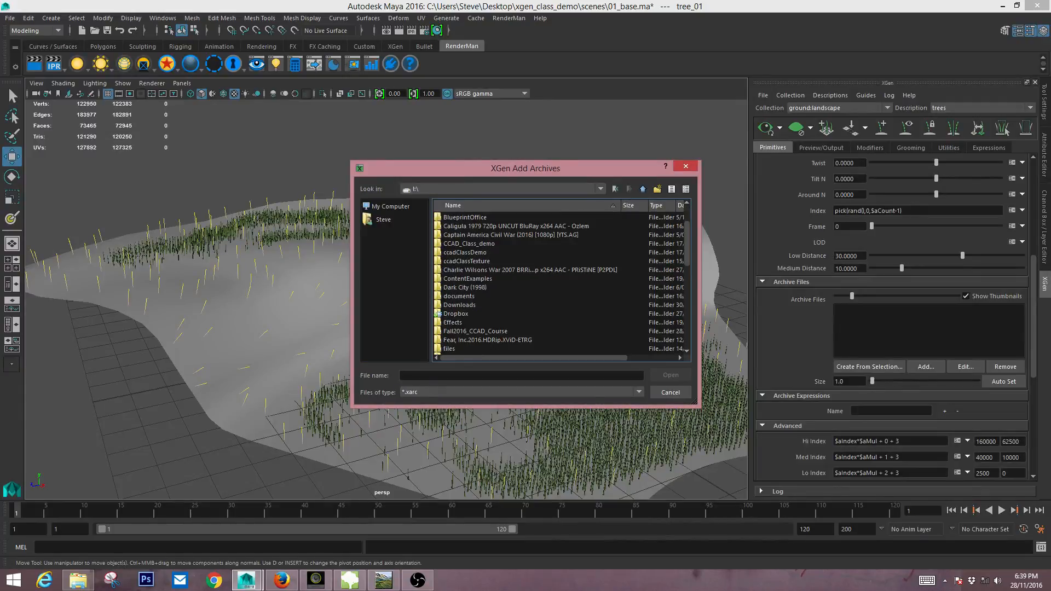
scroll(559, 282, down, 2)
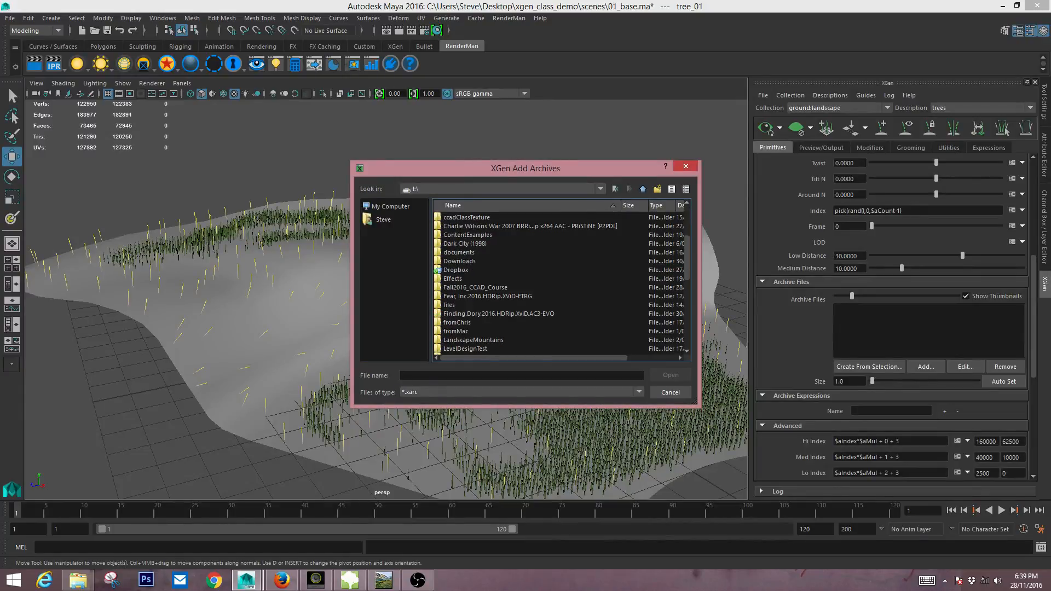
scroll(561, 282, up, 4)
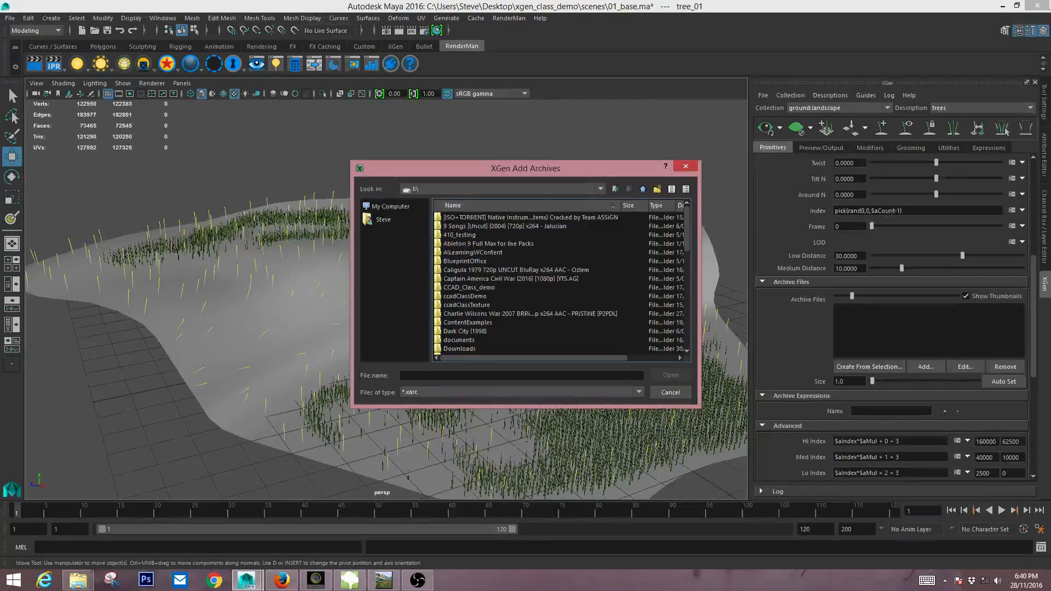
scroll(561, 279, down, 4)
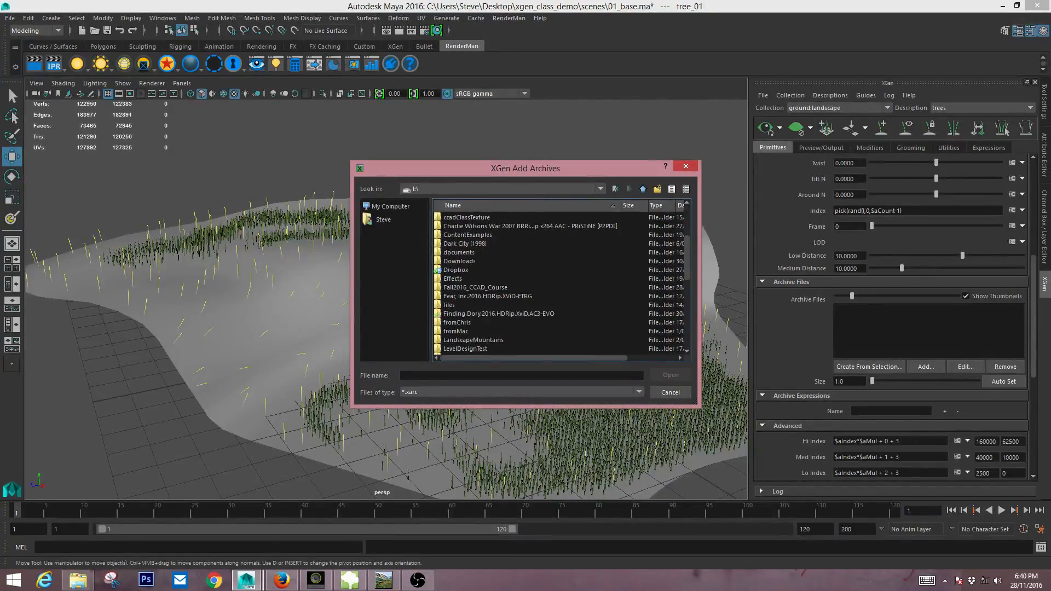
double_click(475, 288)
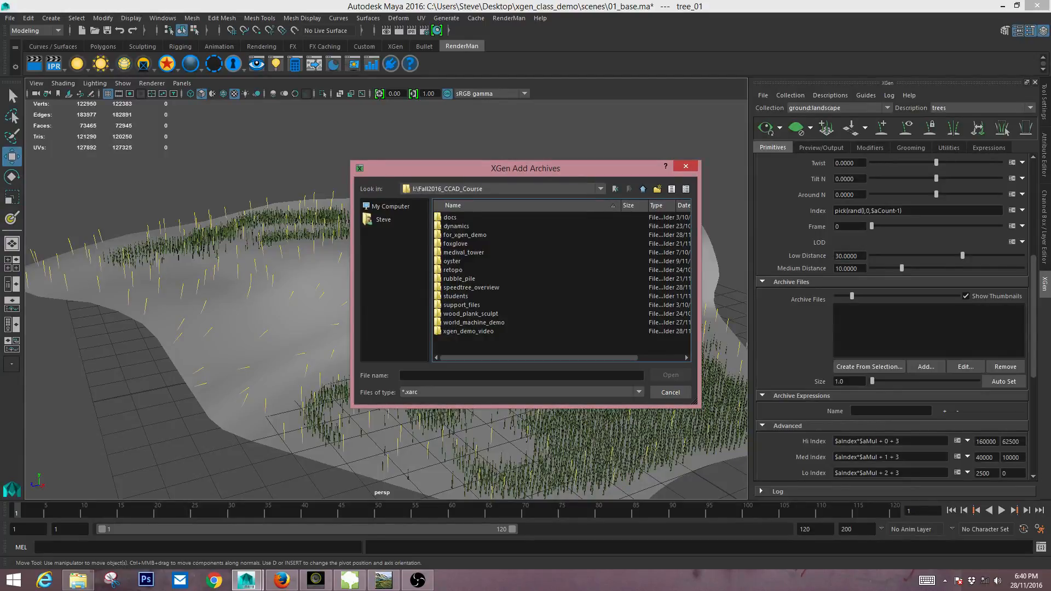
click(390, 207)
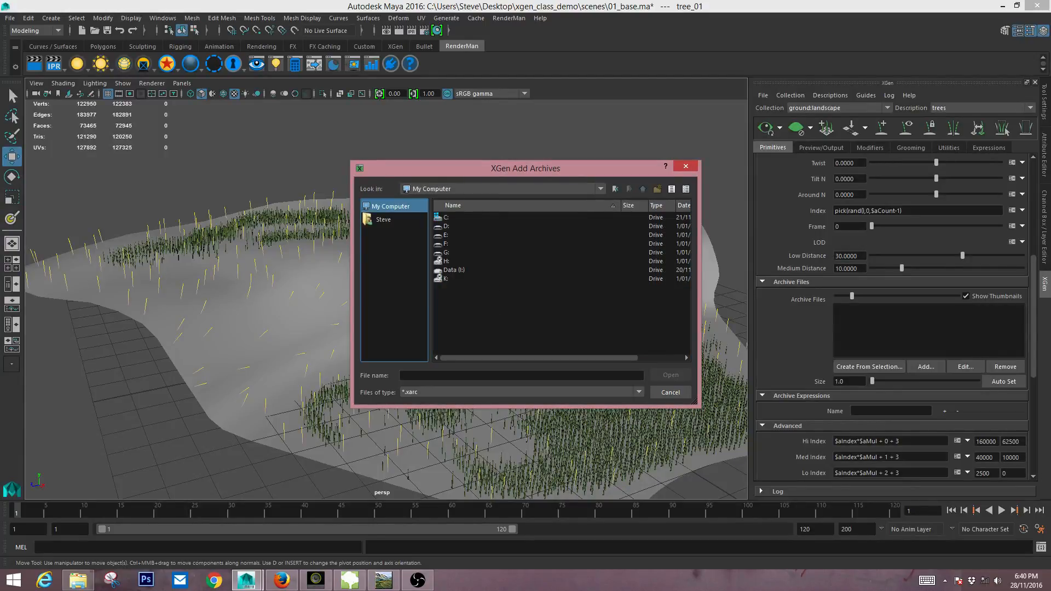
click(600, 189)
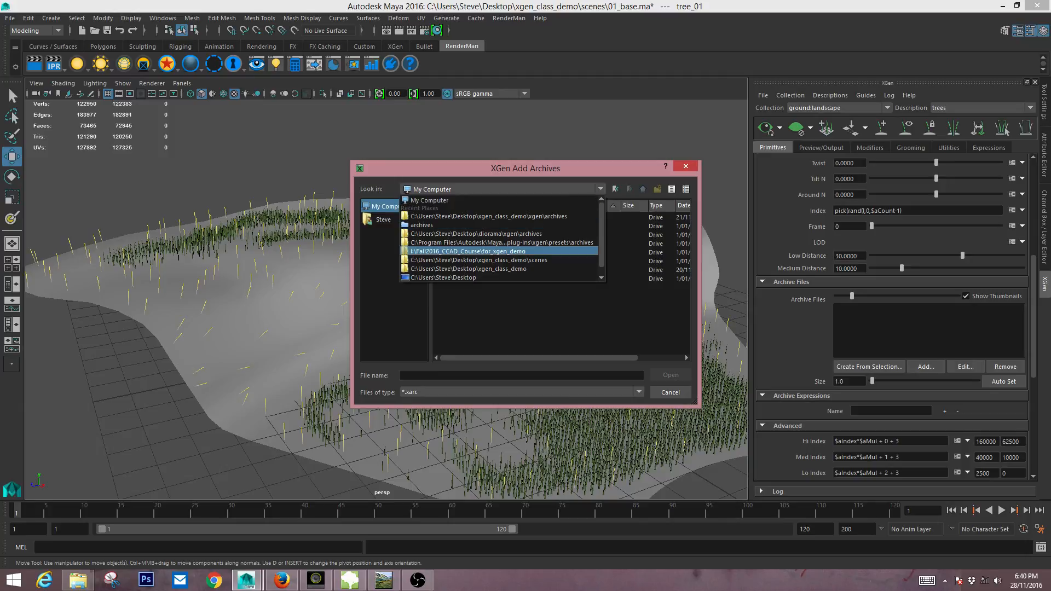
click(476, 233)
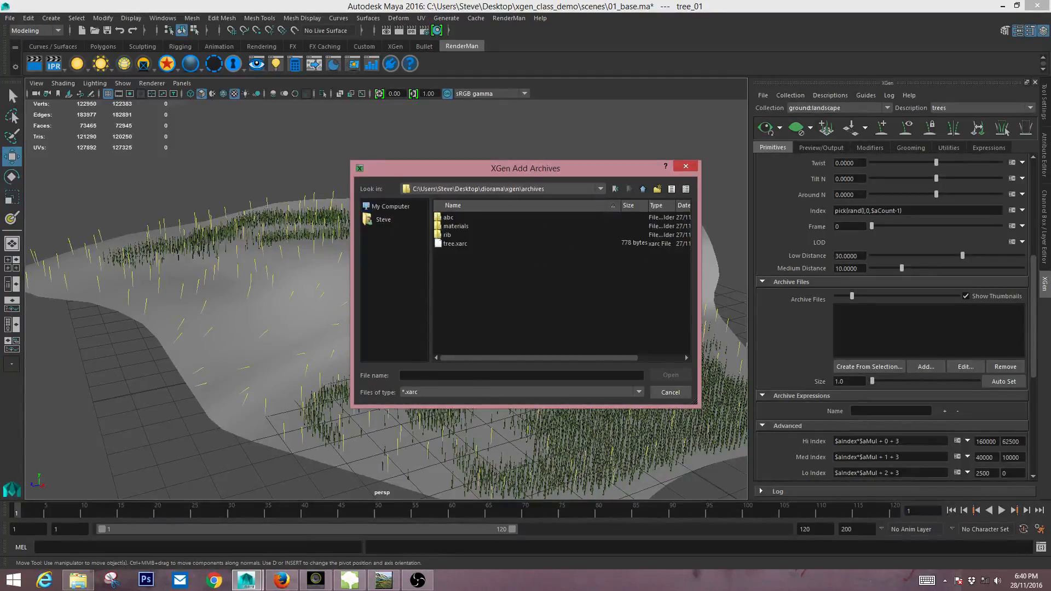
click(601, 189)
click(601, 189)
- Add tree.xarc from the xgen_class_demo project's xgen/archives folder to the trees description and import its associated materials
click(383, 220)
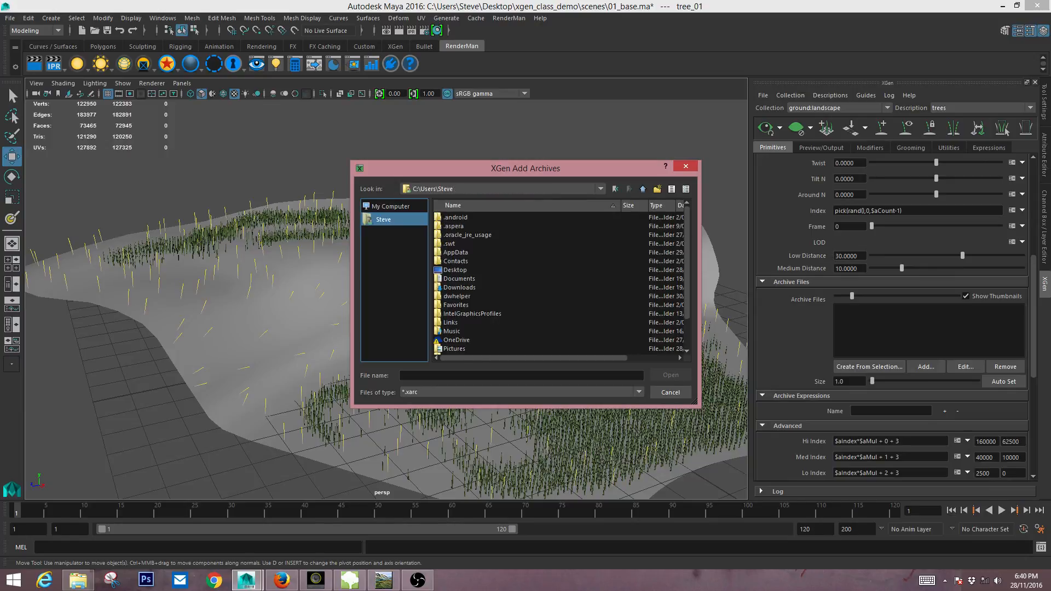
click(455, 270)
double_click(455, 270)
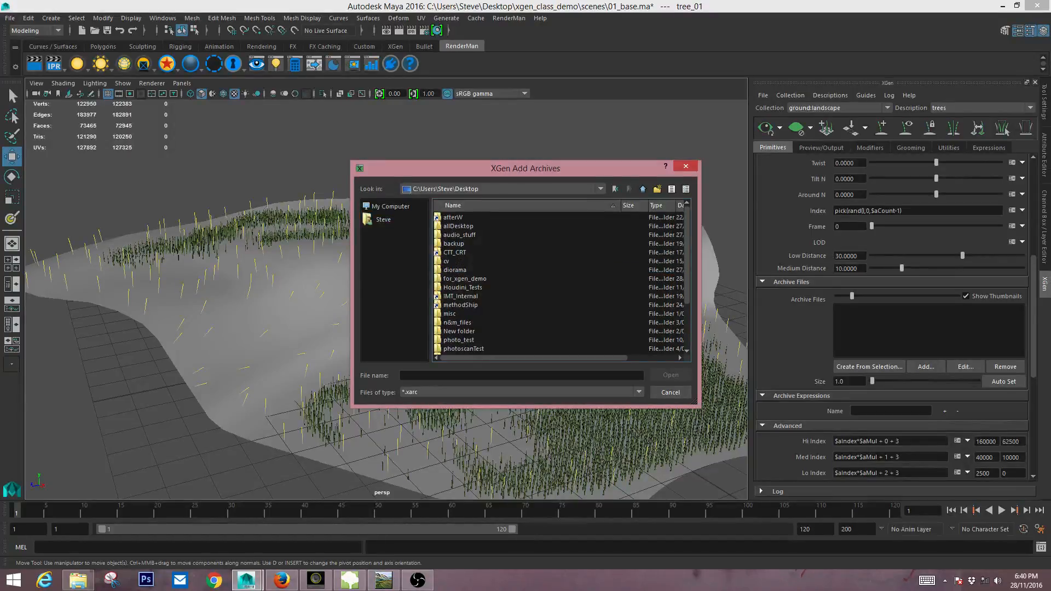
scroll(558, 282, down, 2)
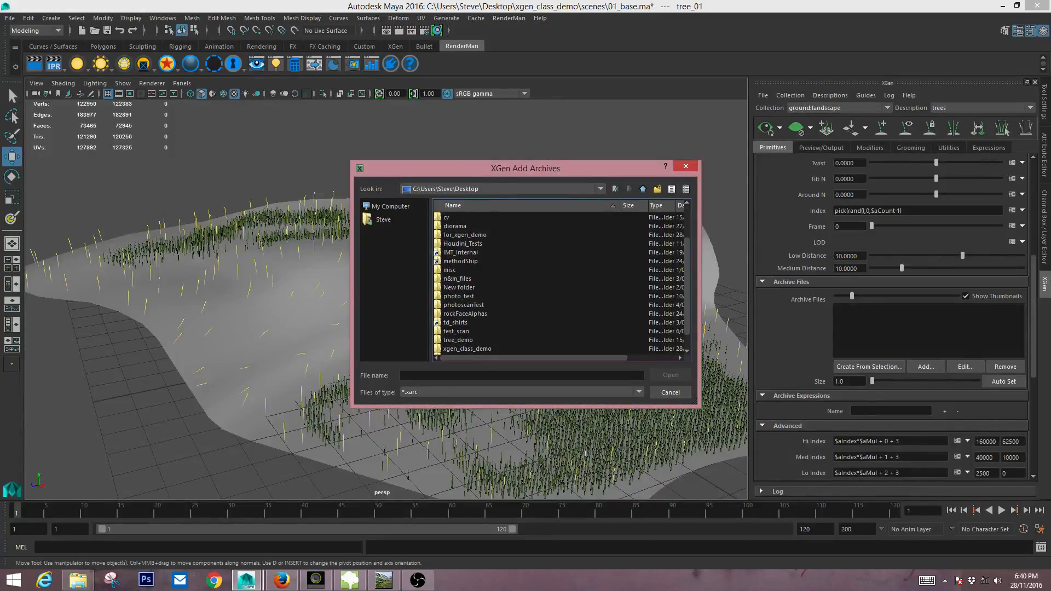
double_click(467, 349)
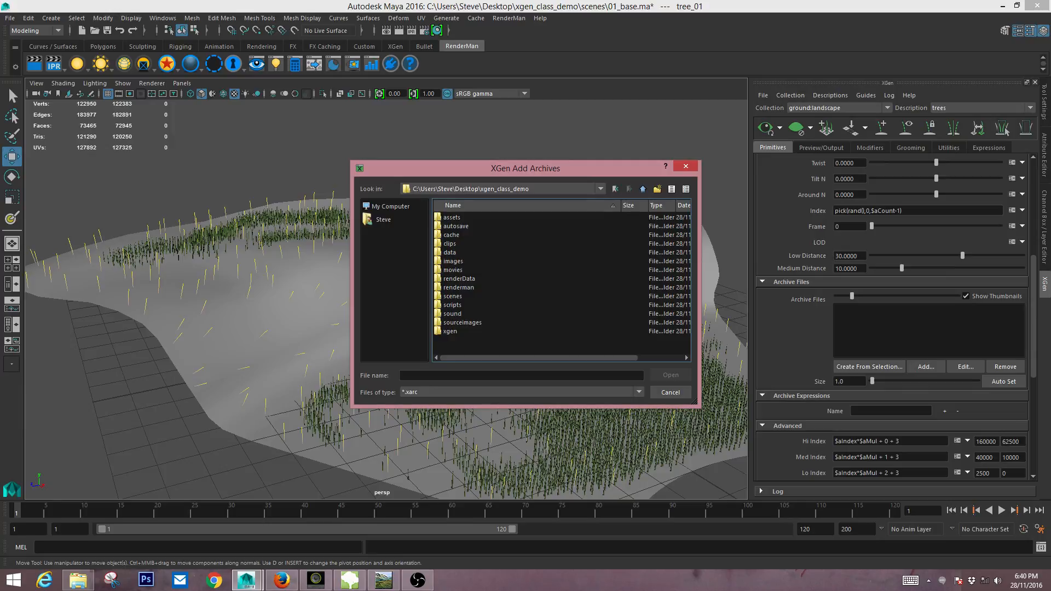
double_click(450, 332)
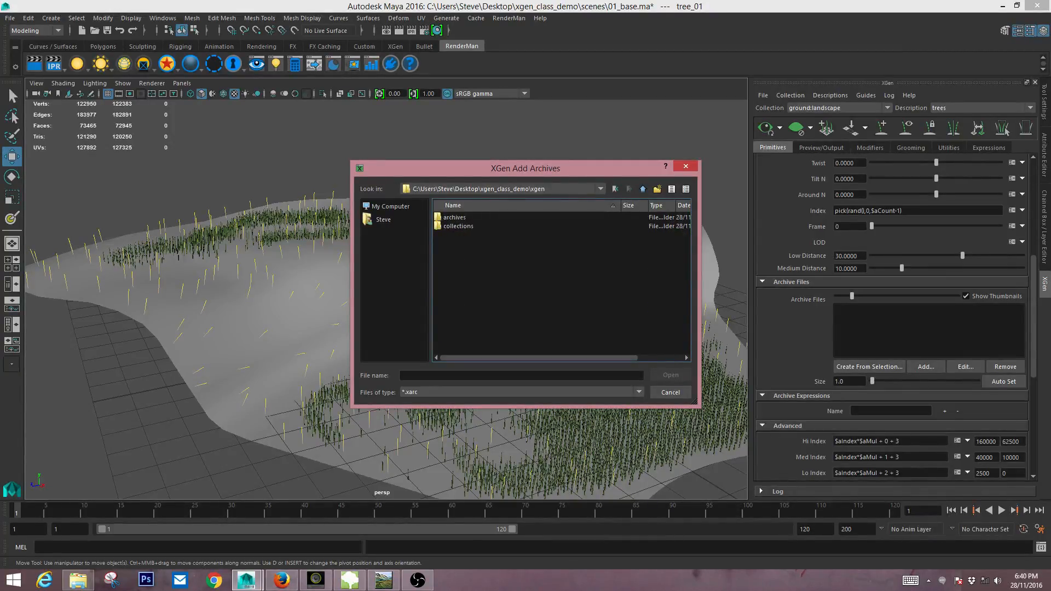
double_click(454, 218)
click(456, 244)
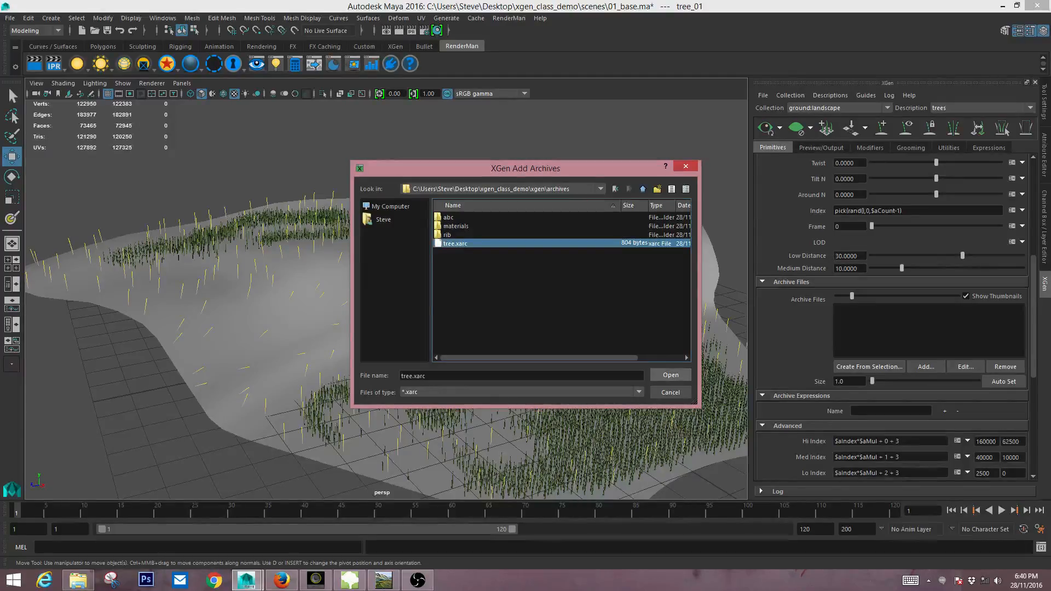
click(671, 376)
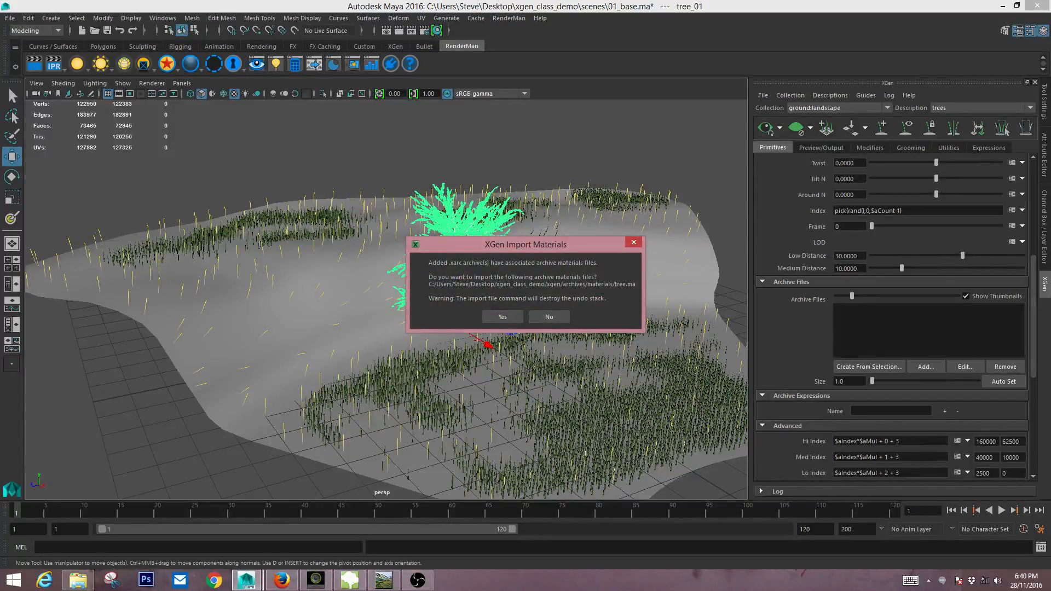
key(Return)
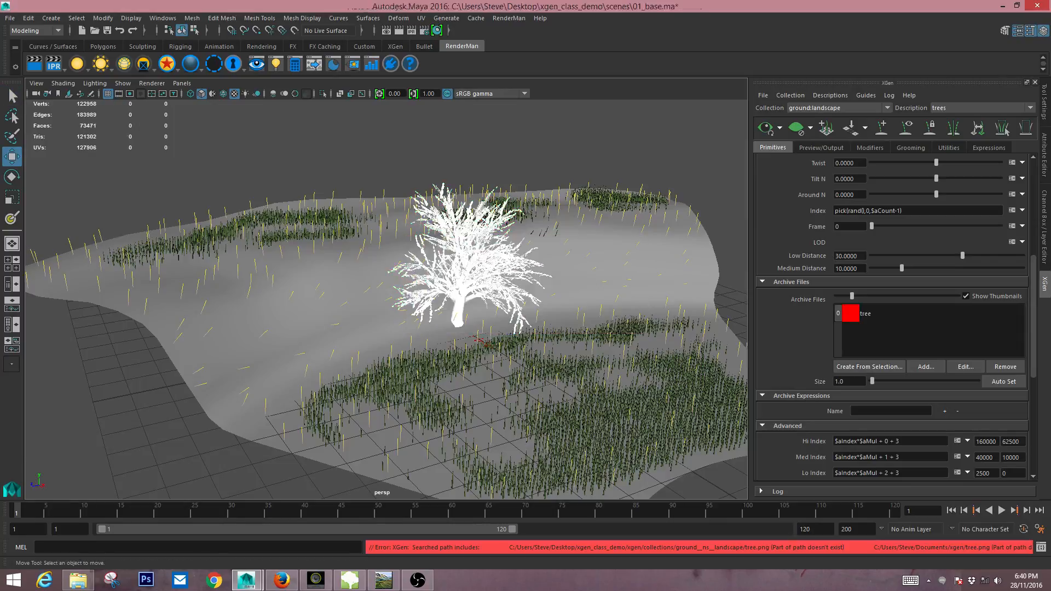
- Examine from several angles how the archive trees are scattered across the landscape
scroll(386, 299, down, 5)
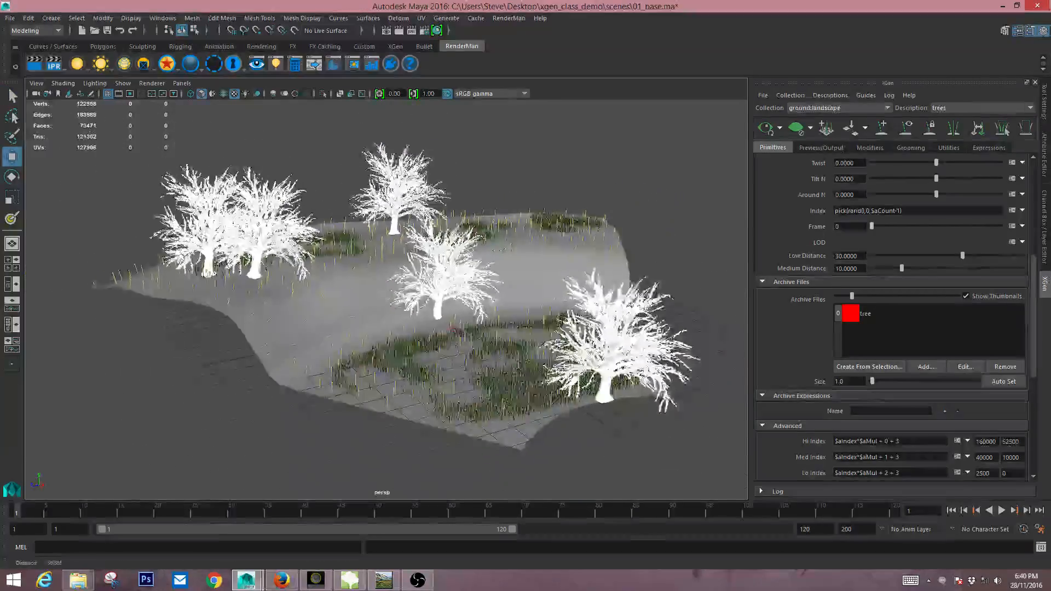
alt+drag(416, 307, 433, 326)
alt+right_drag(433, 326, 525, 334)
alt+drag(525, 334, 506, 306)
alt+right_drag(506, 306, 427, 298)
alt+drag(433, 300, 402, 307)
alt+right_drag(449, 310, 389, 317)
alt+drag(390, 317, 446, 331)
alt+right_drag(447, 331, 465, 332)
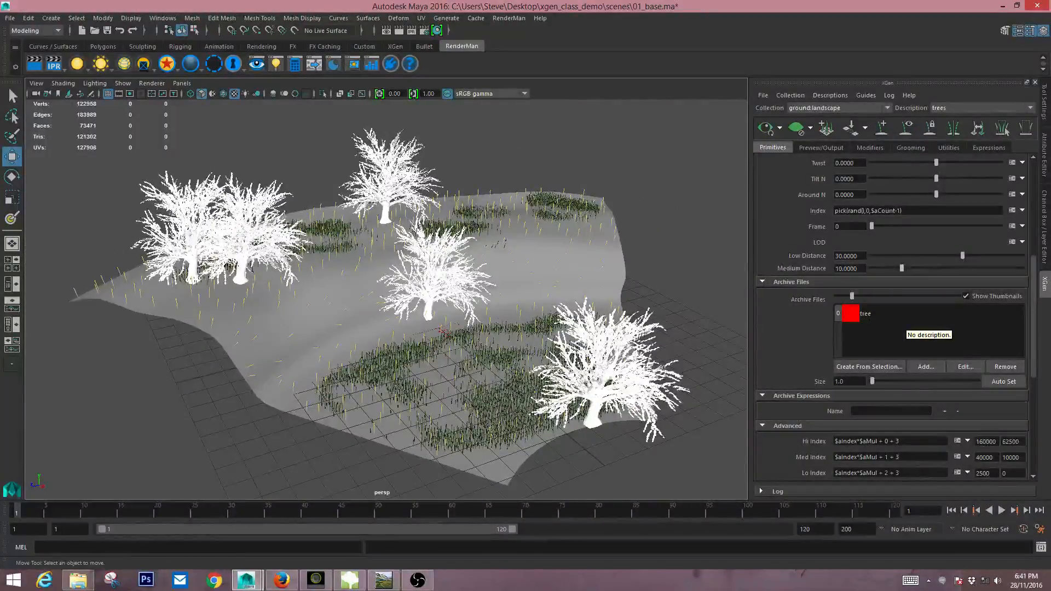
- Create a mask map named trees for the trees description, with a resolution of 5.0 and a black start color
scroll(908, 329, up, 3)
scroll(892, 328, up, 8)
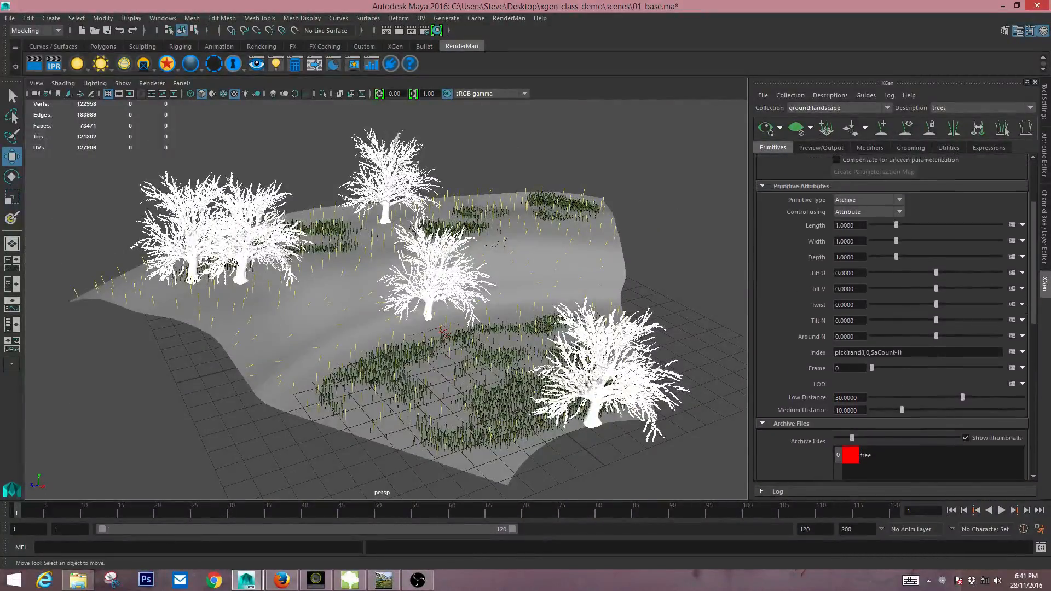
alt+drag(438, 295, 372, 323)
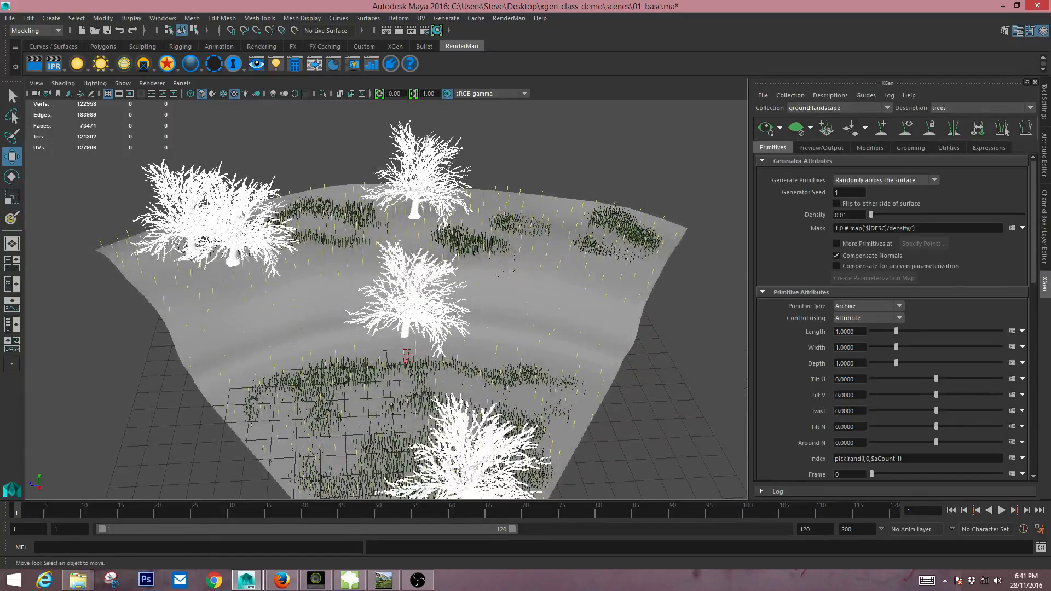
click(1022, 227)
click(1002, 240)
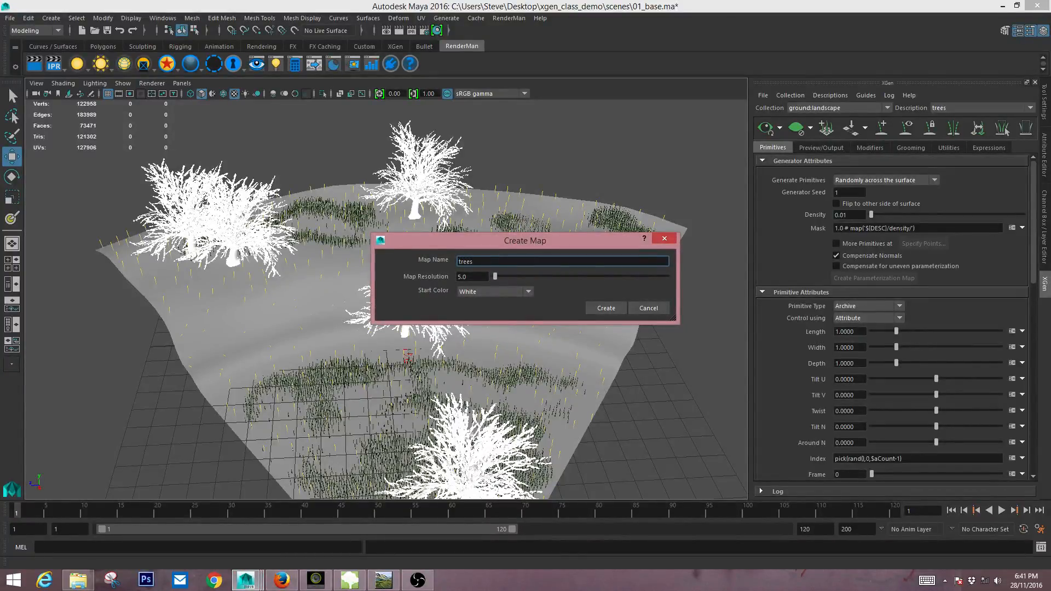
click(493, 291)
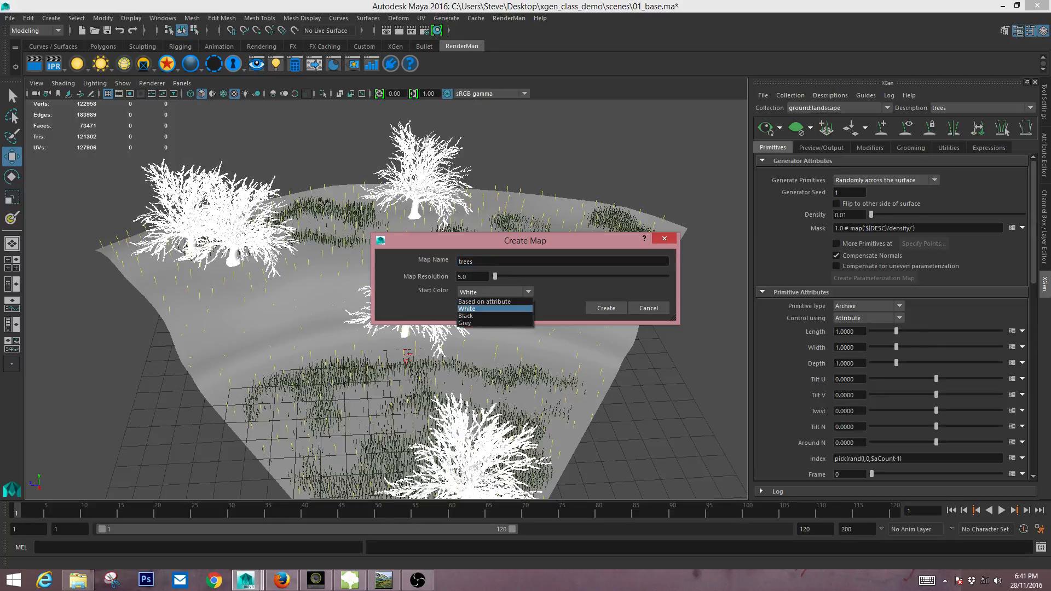
click(471, 315)
click(606, 309)
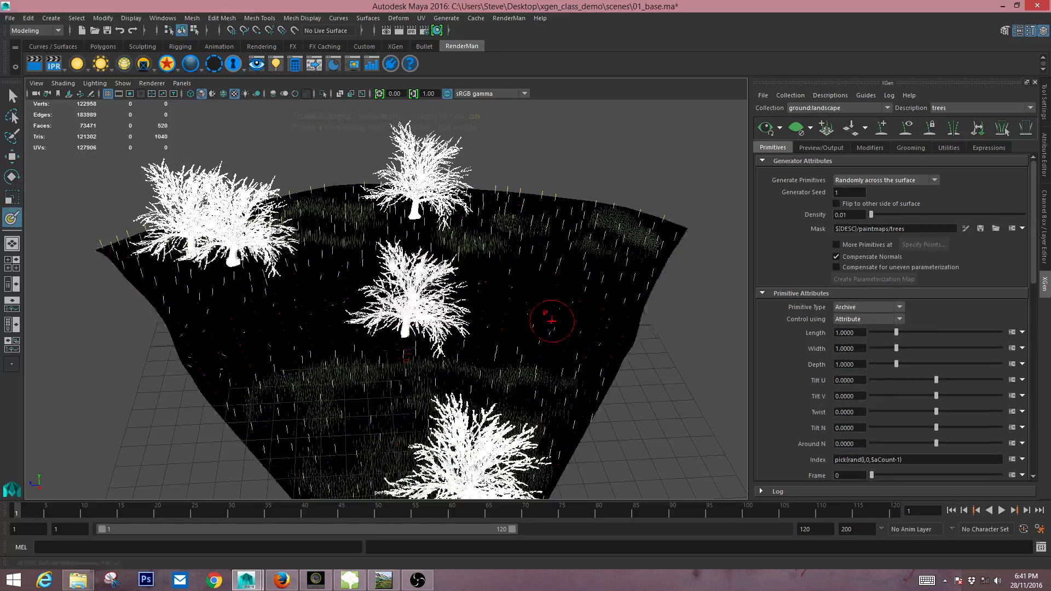
- Show the scene outline beside the viewport and hide the original tree_01 object
alt+drag(521, 291, 568, 249)
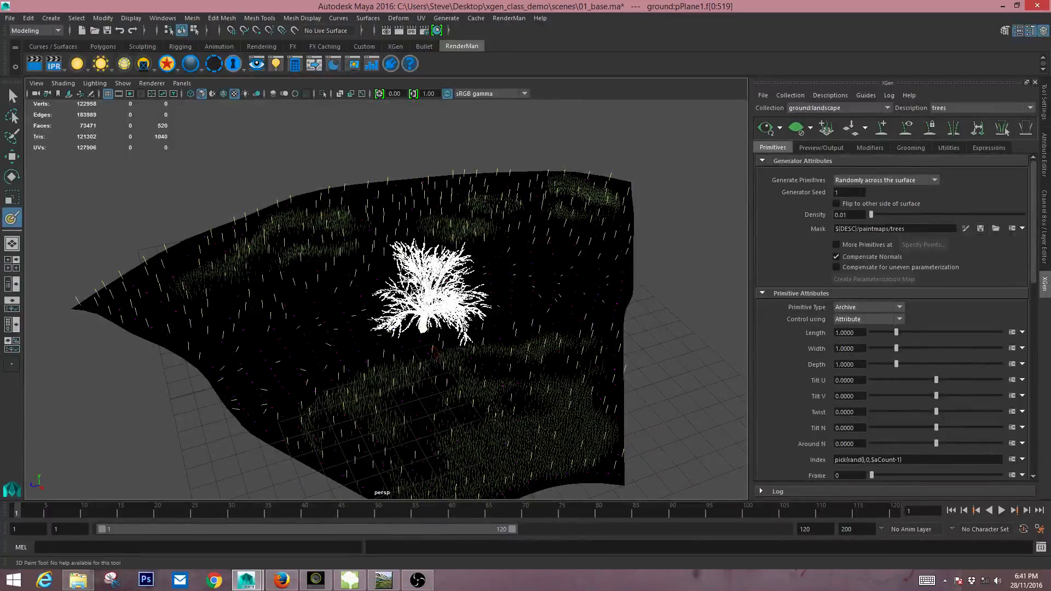
mouse_move(534, 273)
alt+mouse_down()
mouse_move(567, 262)
mouse_move(629, 270)
mouse_move(624, 258)
mouse_move(558, 257)
mouse_move(524, 274)
alt+mouse_up()
key(5)
key(6)
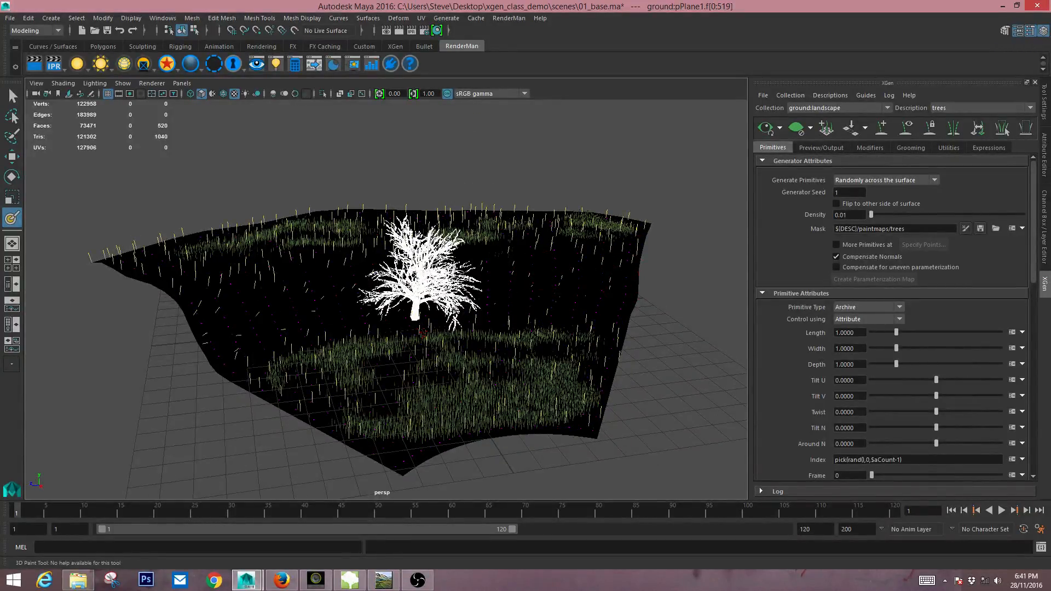
scroll(558, 290, up, 5)
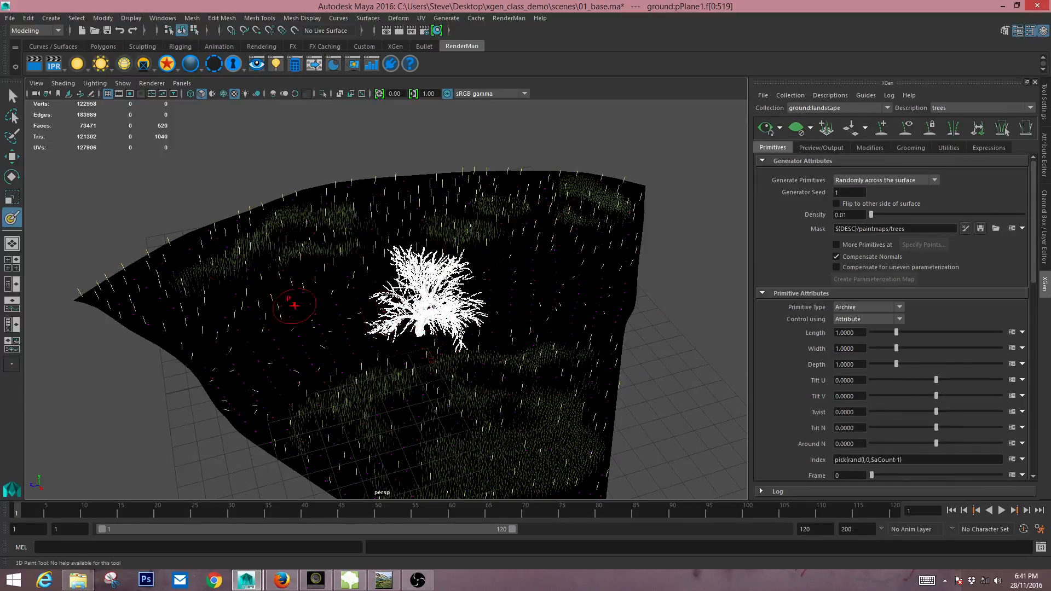
click(11, 284)
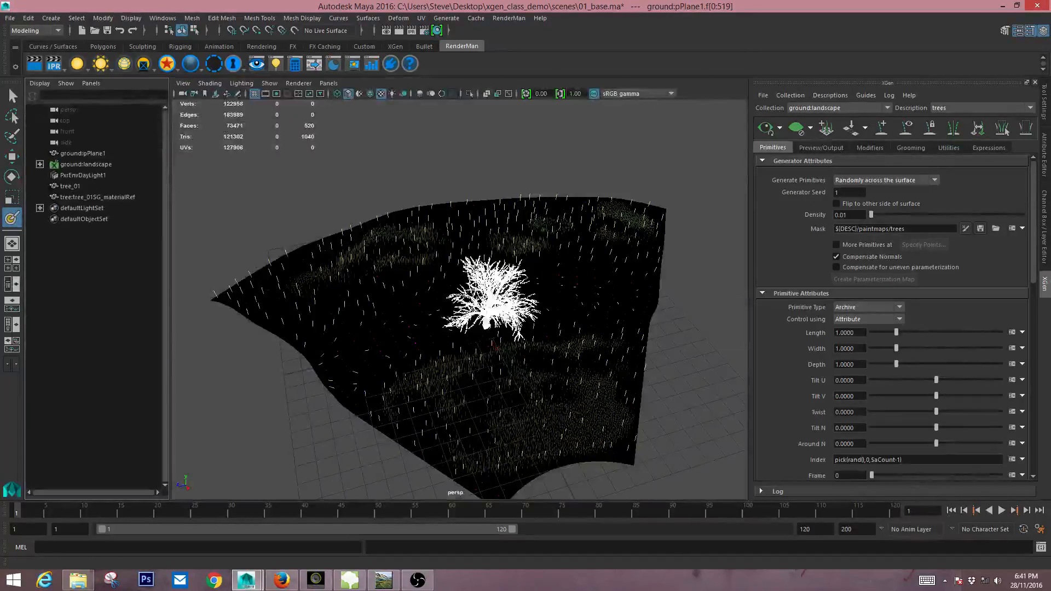
click(70, 187)
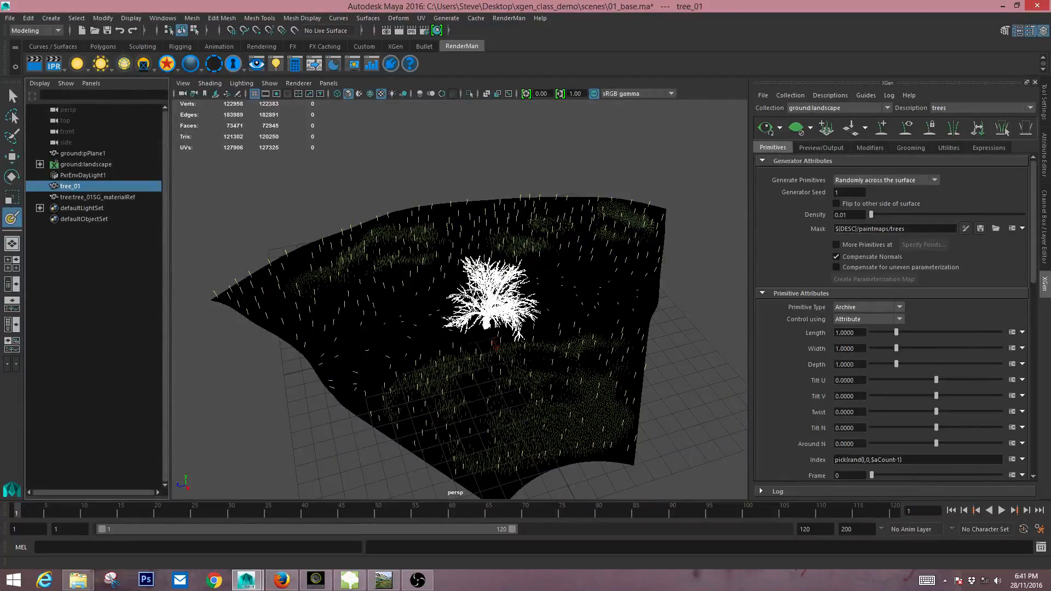
key(ctrl+h)
- Paint white tree-mask patches along the far ridge and across the near slope of the ground, and update the trees
alt+drag(445, 300, 517, 310)
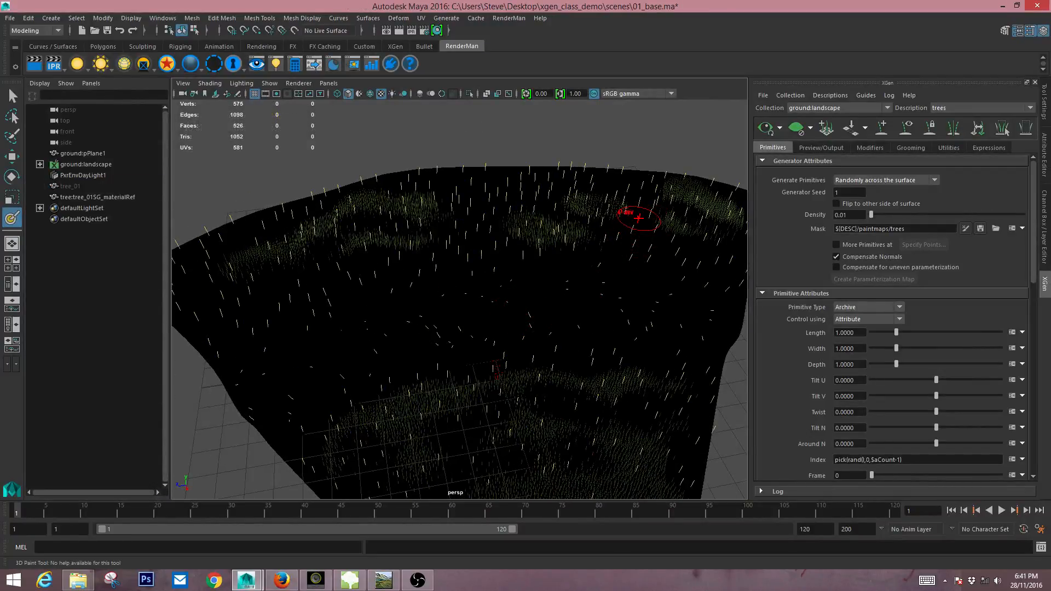
drag(638, 218, 522, 216)
mouse_move(386, 229)
mouse_down()
mouse_move(395, 228)
mouse_move(315, 228)
mouse_move(186, 287)
mouse_up()
mouse_move(449, 301)
alt+mouse_down()
mouse_move(442, 237)
mouse_move(493, 208)
mouse_move(416, 205)
mouse_move(575, 214)
mouse_move(650, 241)
alt+mouse_up()
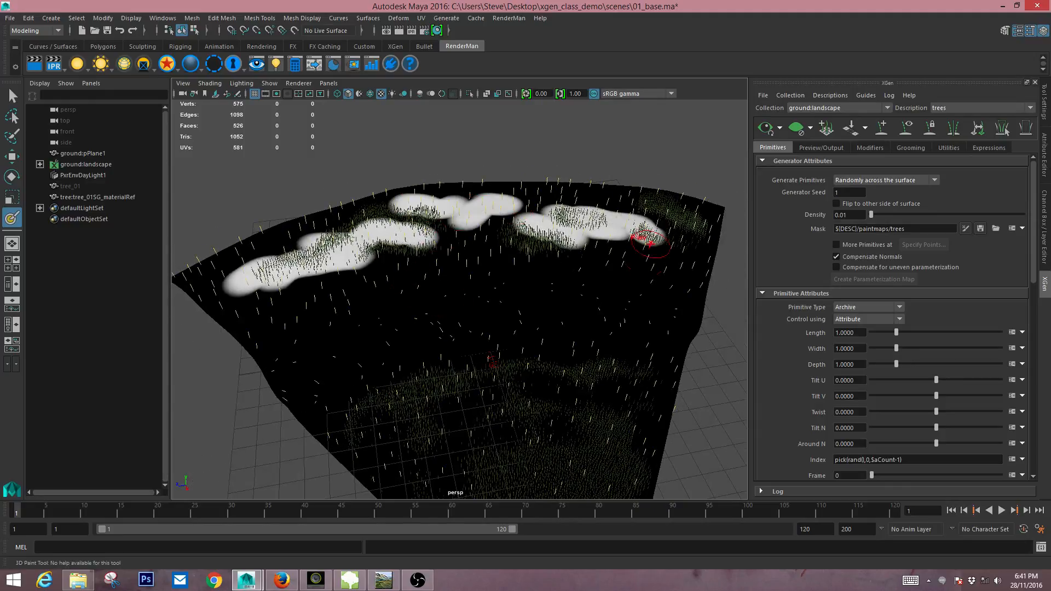
drag(589, 370, 619, 384)
mouse_move(542, 397)
mouse_down()
mouse_move(471, 433)
mouse_move(405, 441)
mouse_up()
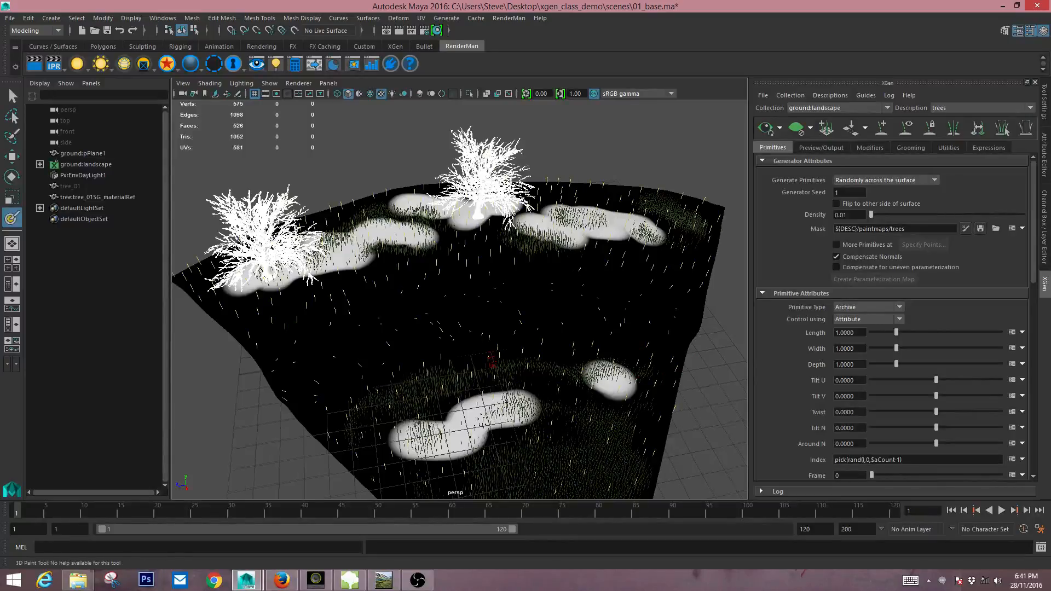
alt+drag(460, 307, 496, 257)
mouse_move(588, 312)
alt+mouse_down()
mouse_move(592, 296)
mouse_move(564, 271)
mouse_move(557, 333)
alt+mouse_up()
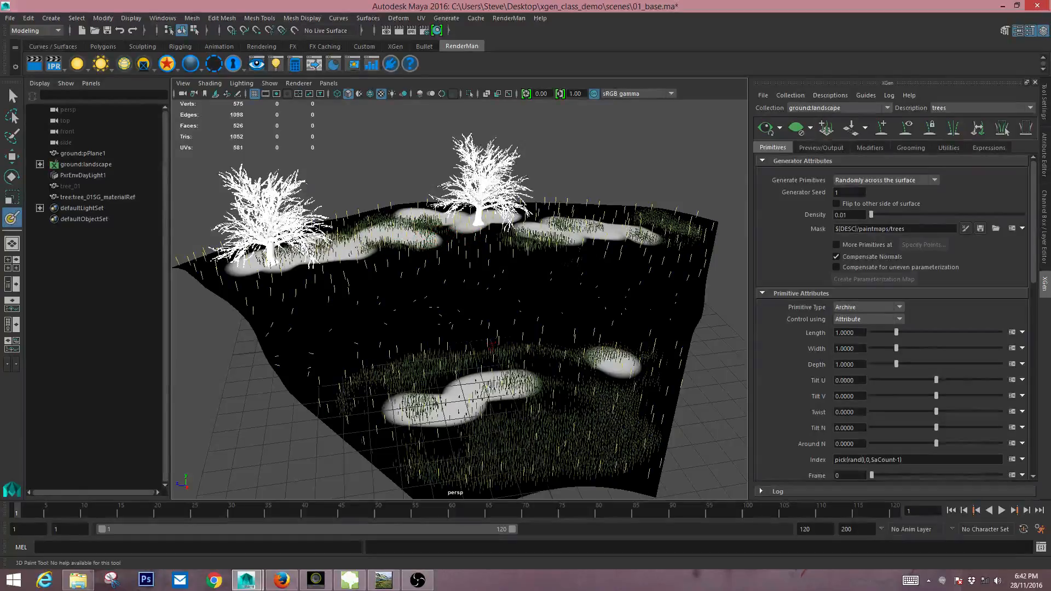
- Paint out parts of the far ridge and near slope mask patches in black, and fill the ground's near corner with white
mouse_move(469, 206)
alt+mouse_down()
mouse_move(445, 230)
mouse_move(395, 228)
mouse_move(366, 236)
mouse_move(405, 238)
mouse_move(349, 245)
alt+mouse_up()
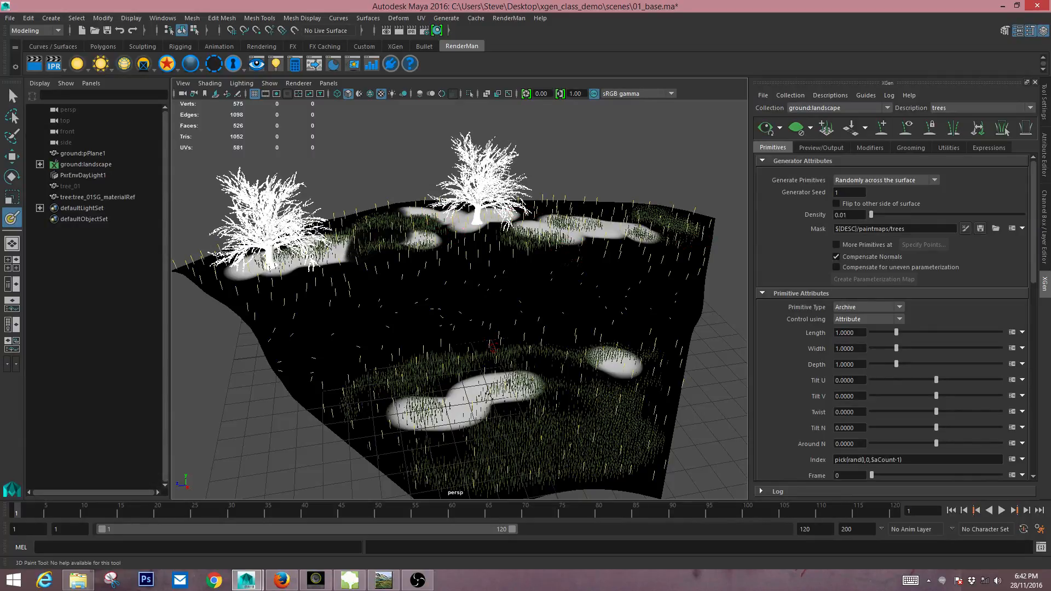
mouse_move(615, 235)
alt+mouse_down()
mouse_move(629, 291)
mouse_move(493, 275)
alt+mouse_up()
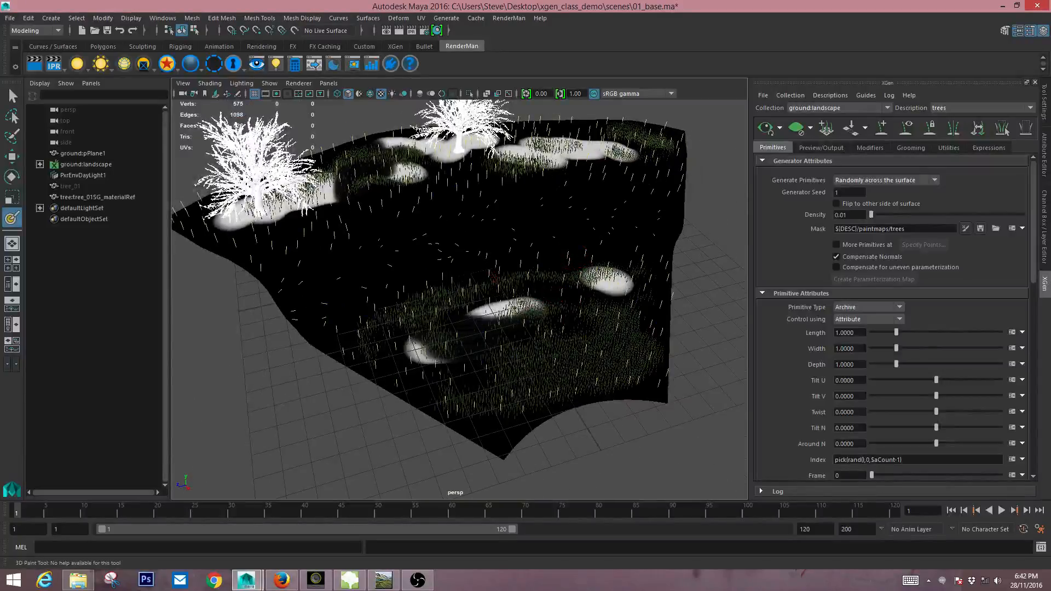
mouse_move(501, 317)
mouse_down()
mouse_move(435, 348)
mouse_move(547, 353)
mouse_move(603, 384)
mouse_move(493, 433)
mouse_up()
mouse_move(647, 359)
mouse_down()
mouse_move(405, 380)
mouse_move(505, 452)
mouse_up()
mouse_move(657, 356)
mouse_down()
mouse_move(651, 343)
mouse_move(594, 350)
mouse_move(386, 390)
mouse_up()
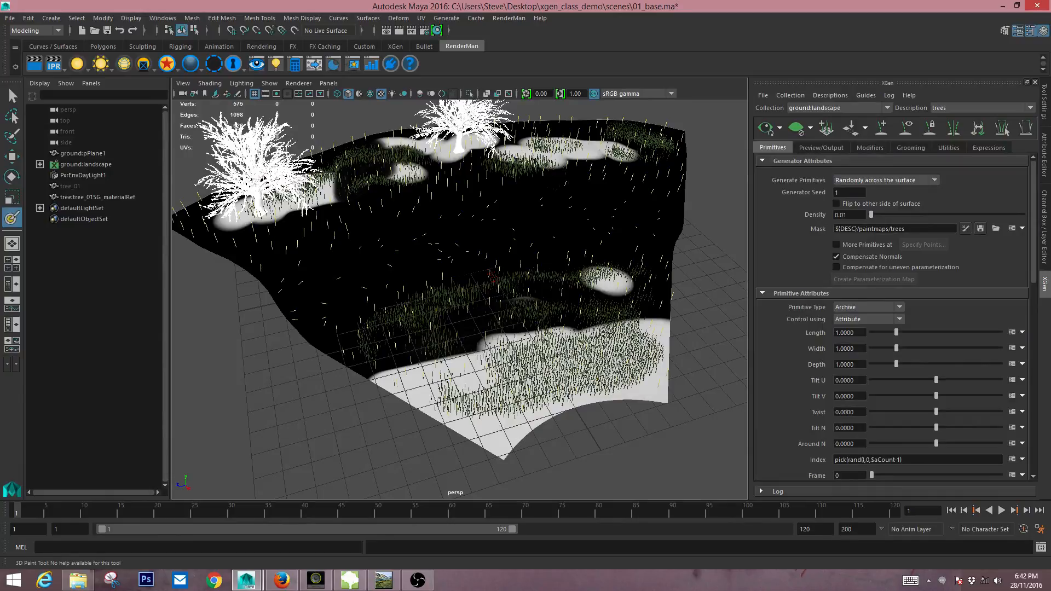
- Examine the masked trees on the ground without its paint map, and return to the 3D Paint Tool
key(6)
mouse_move(465, 317)
alt+mouse_down()
mouse_move(463, 298)
mouse_move(457, 309)
alt+mouse_up()
alt+middle_drag(457, 309, 448, 331)
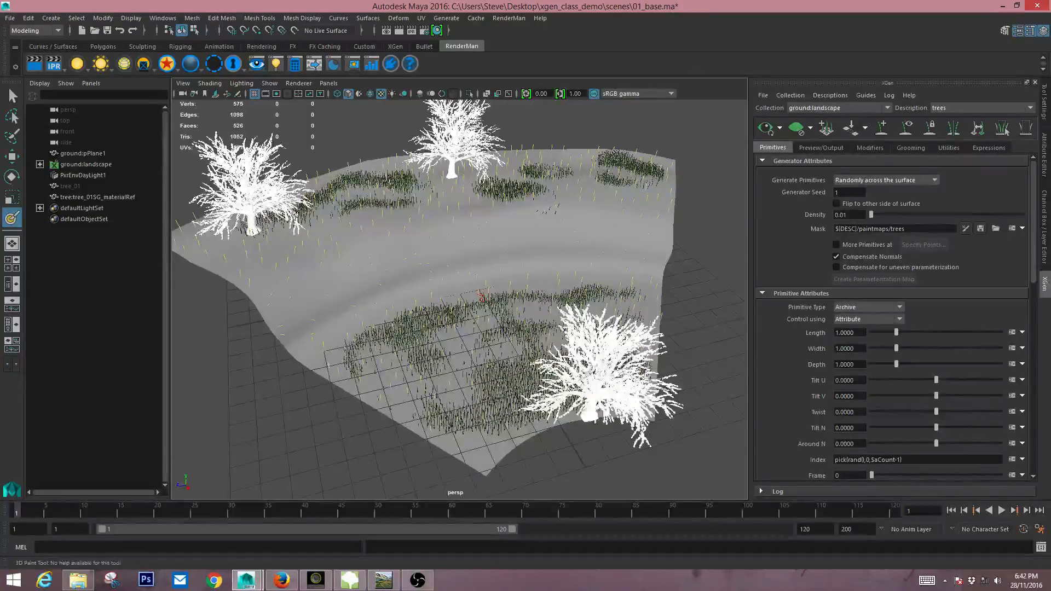
mouse_move(465, 306)
alt+mouse_down()
mouse_move(433, 307)
mouse_move(487, 293)
alt+mouse_up()
key(q)
click(474, 295)
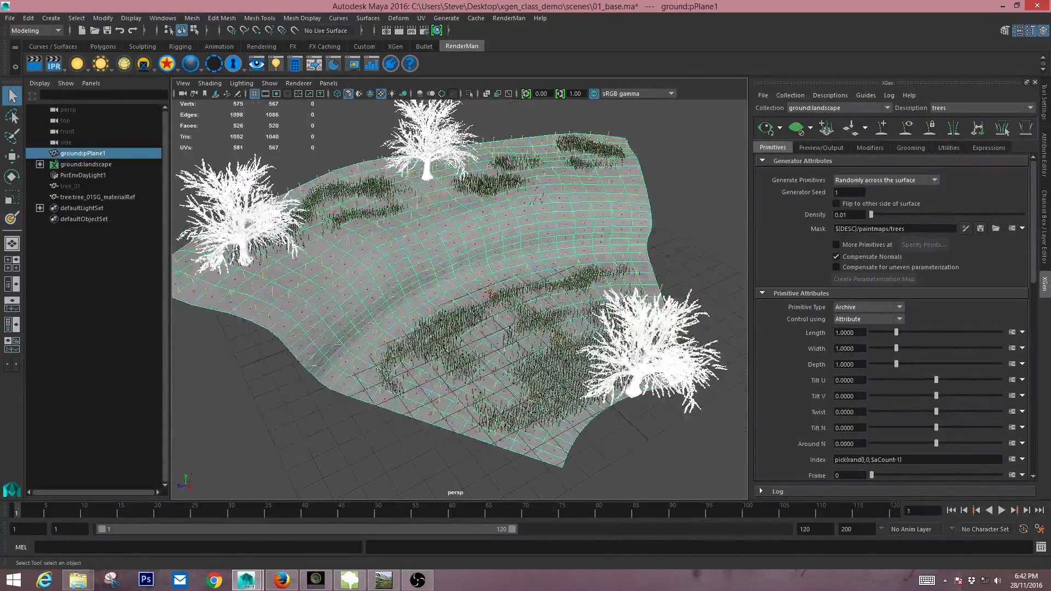
key(y)
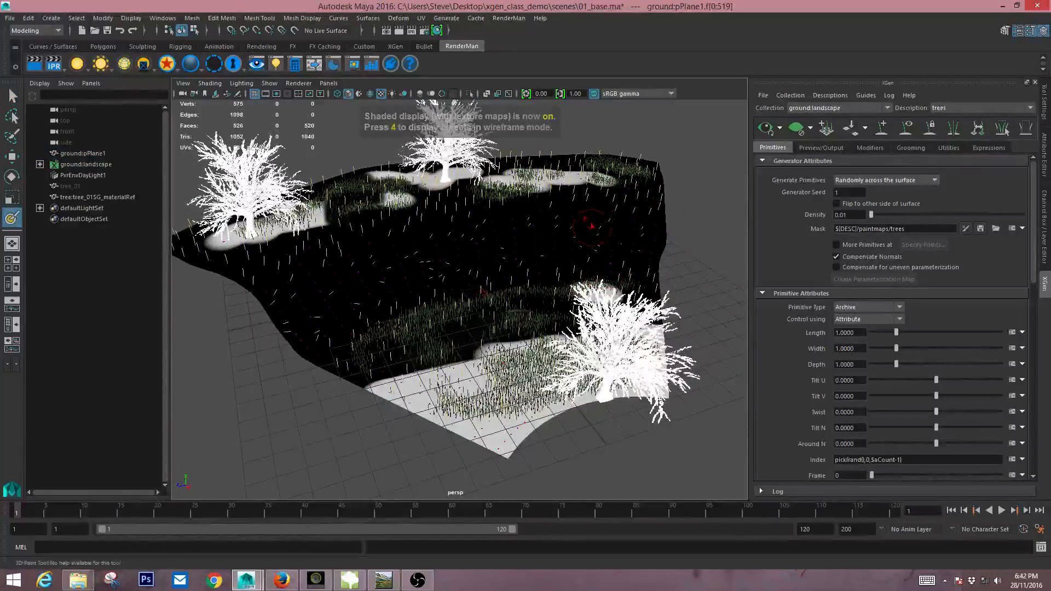
- Set the trees description's density to 0.2
alt+drag(594, 235, 586, 226)
drag(871, 214, 834, 215)
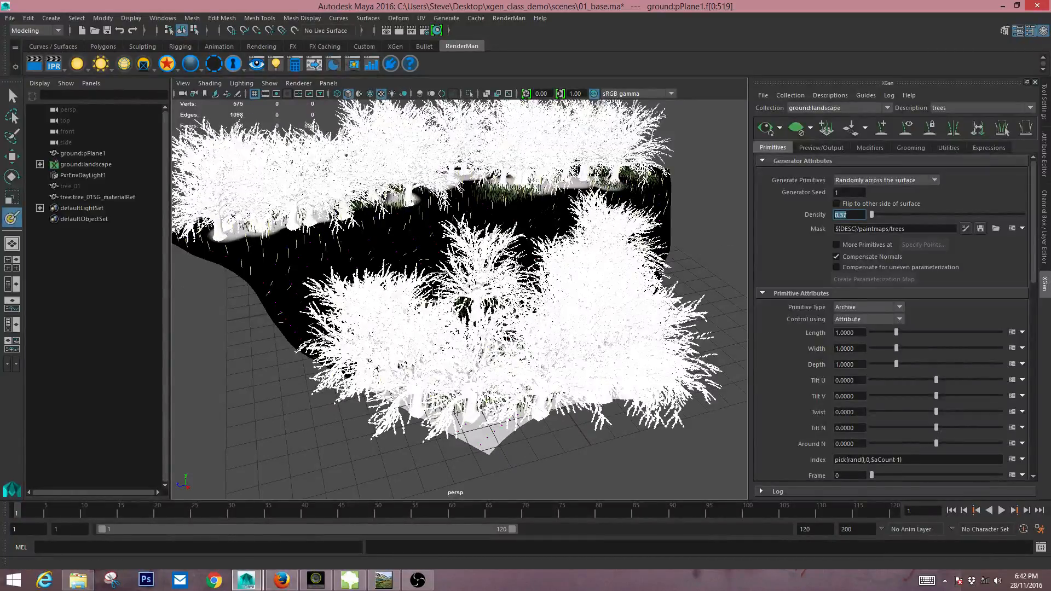
key(Return)
- Paint out the leftover white tree-mask patches along the ground's near edge in black
alt+drag(609, 254, 471, 230)
alt+drag(549, 294, 731, 311)
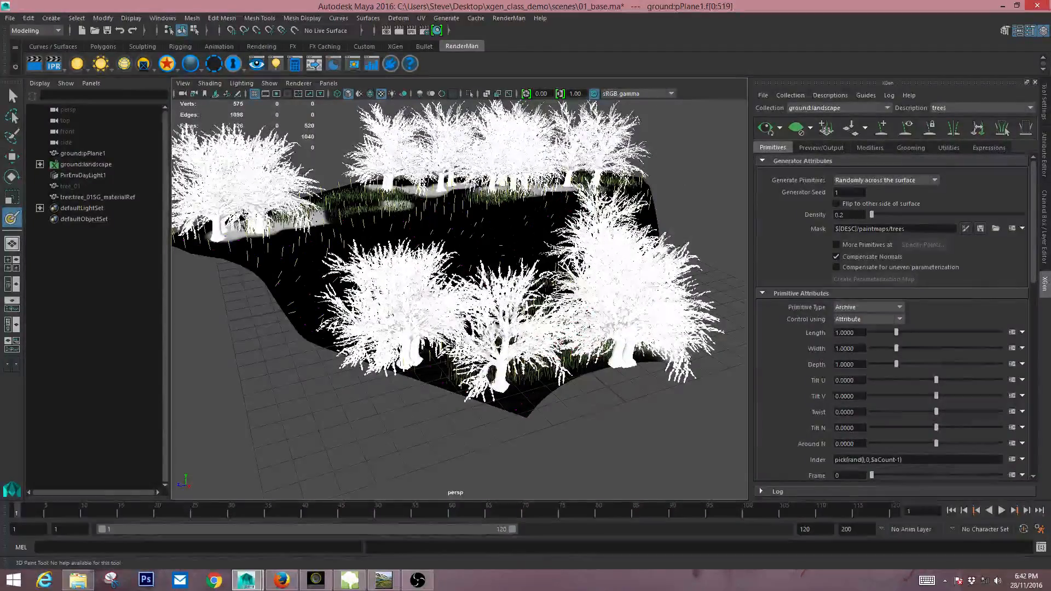
mouse_move(472, 308)
alt+mouse_down()
mouse_move(353, 312)
mouse_move(284, 328)
alt+mouse_up()
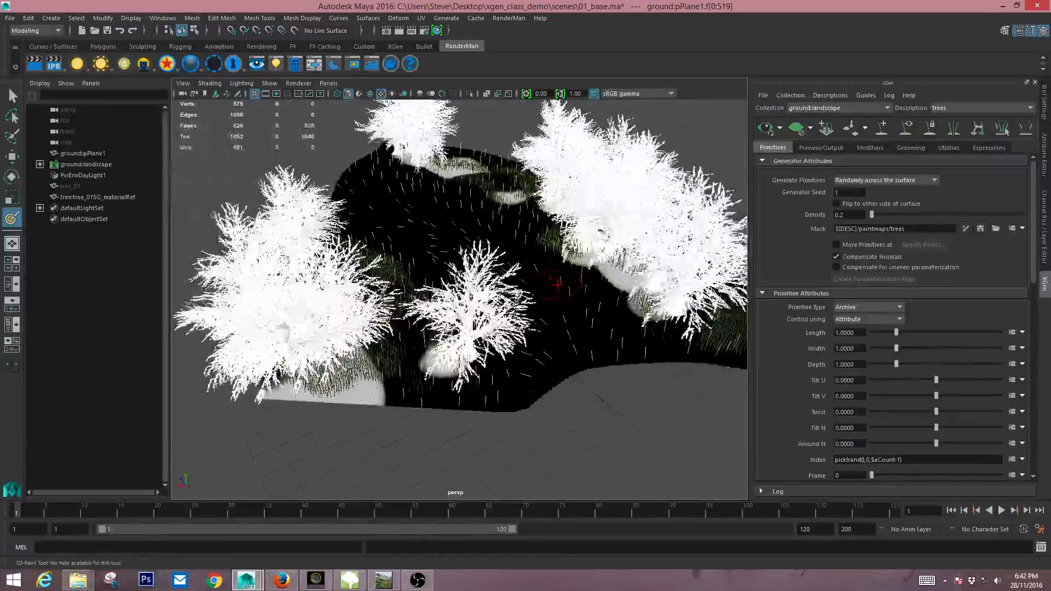
mouse_move(356, 378)
mouse_down()
mouse_move(306, 393)
mouse_move(454, 368)
mouse_move(433, 268)
mouse_move(436, 219)
mouse_move(443, 389)
mouse_up()
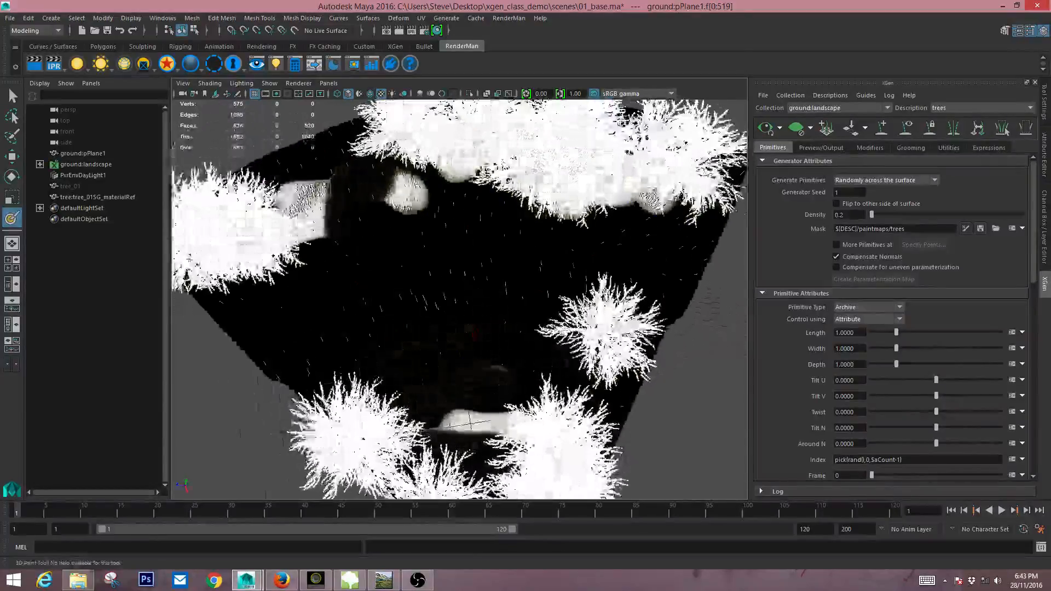
drag(449, 427, 498, 399)
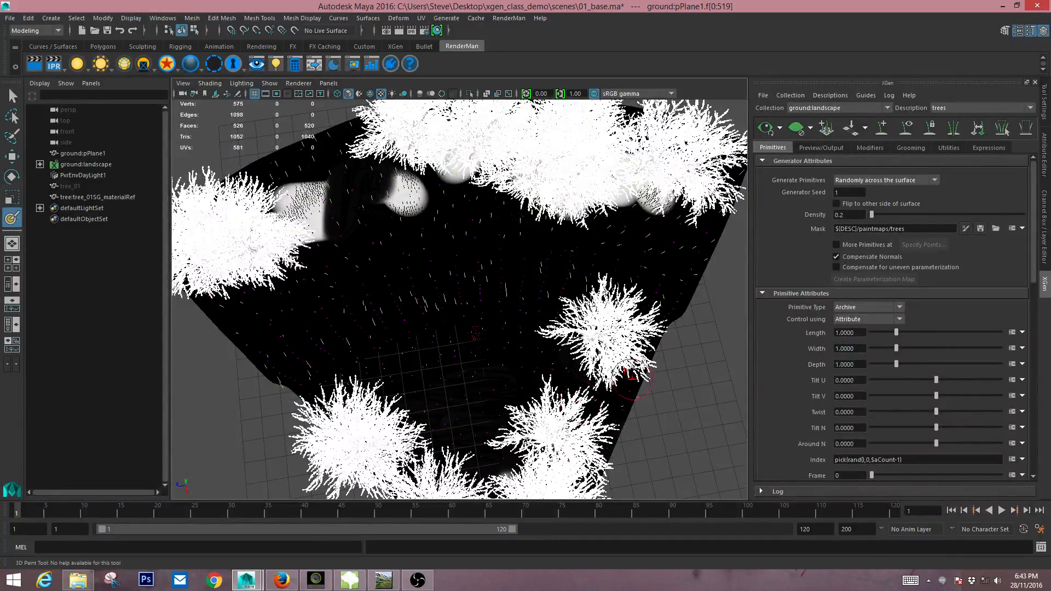
alt+drag(631, 375, 633, 349)
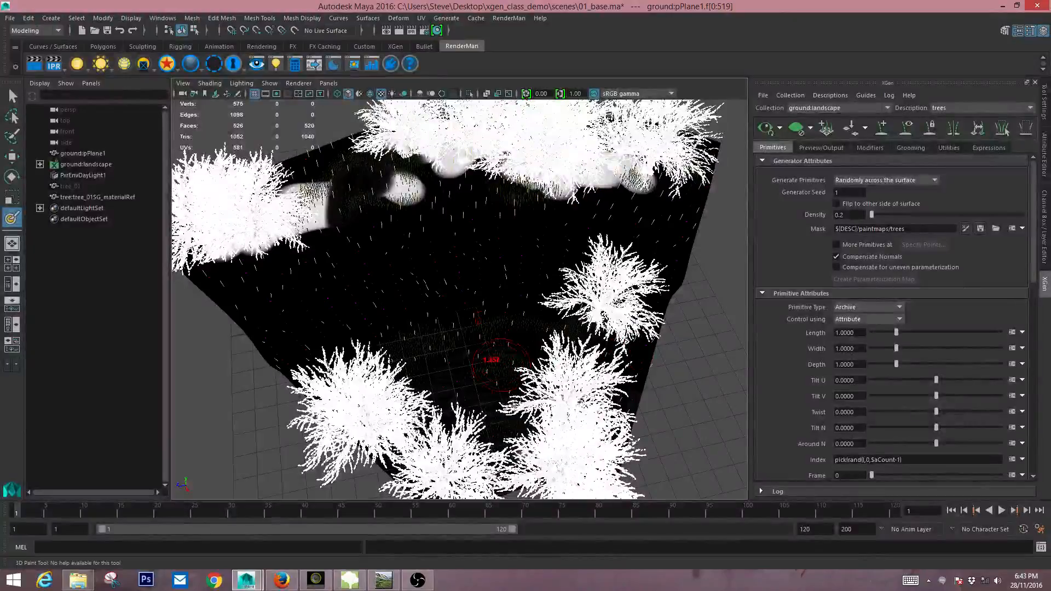
alt+drag(496, 471, 499, 360)
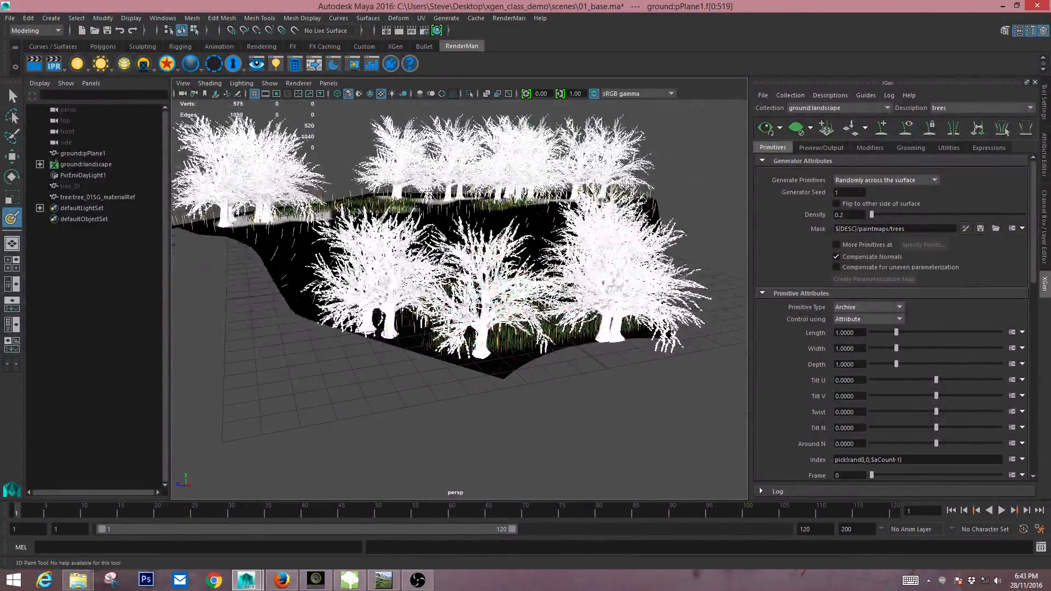
- Show the 3D Paint Tool's settings and examine the grass and trees on the near slope up close and from afar
double_click(11, 218)
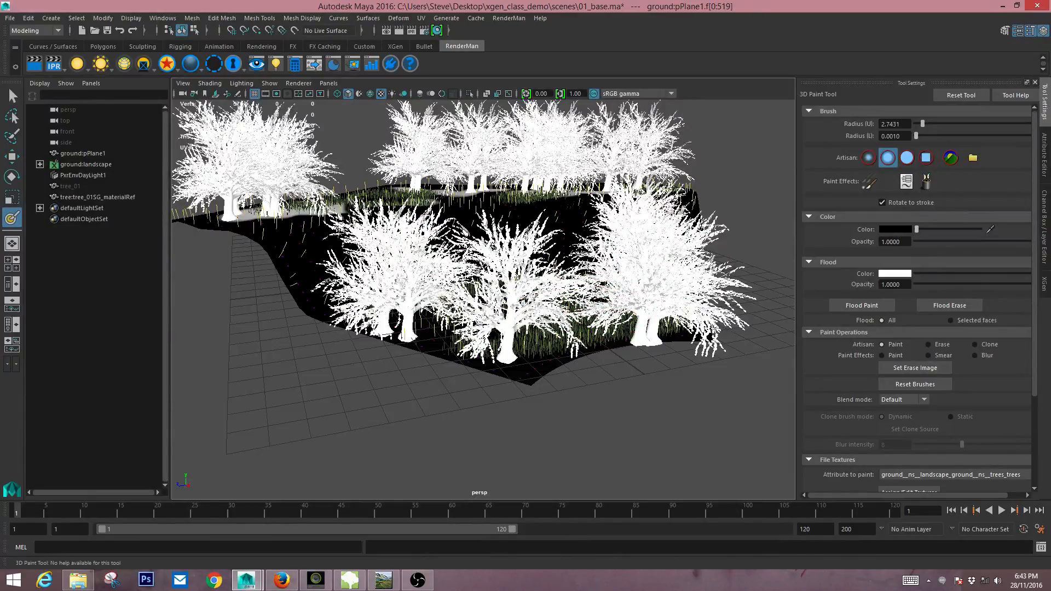
alt+drag(528, 246, 544, 348)
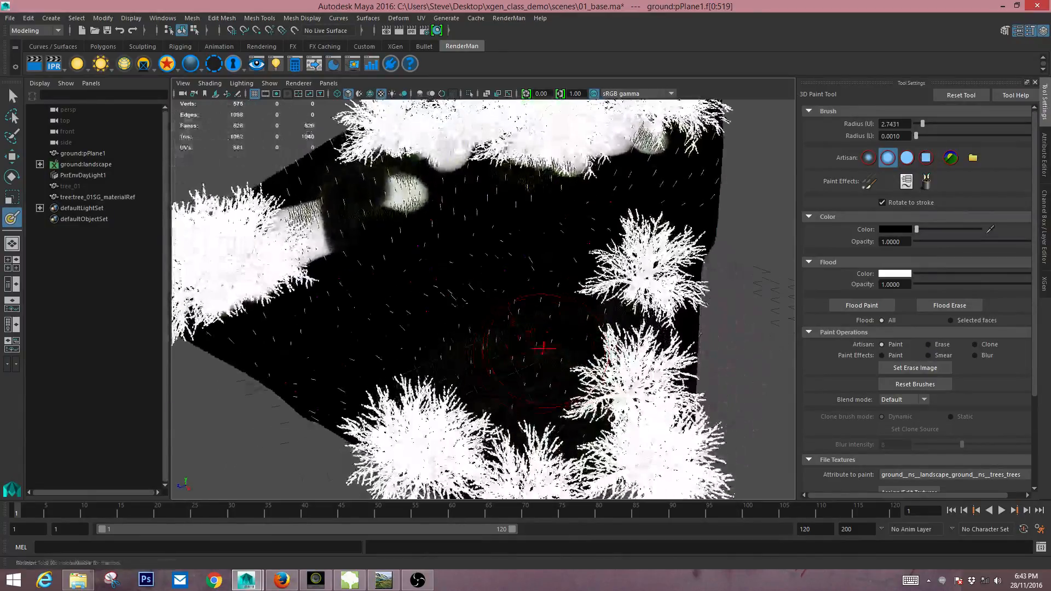
alt+right_drag(507, 359, 528, 368)
alt+middle_drag(528, 369, 582, 284)
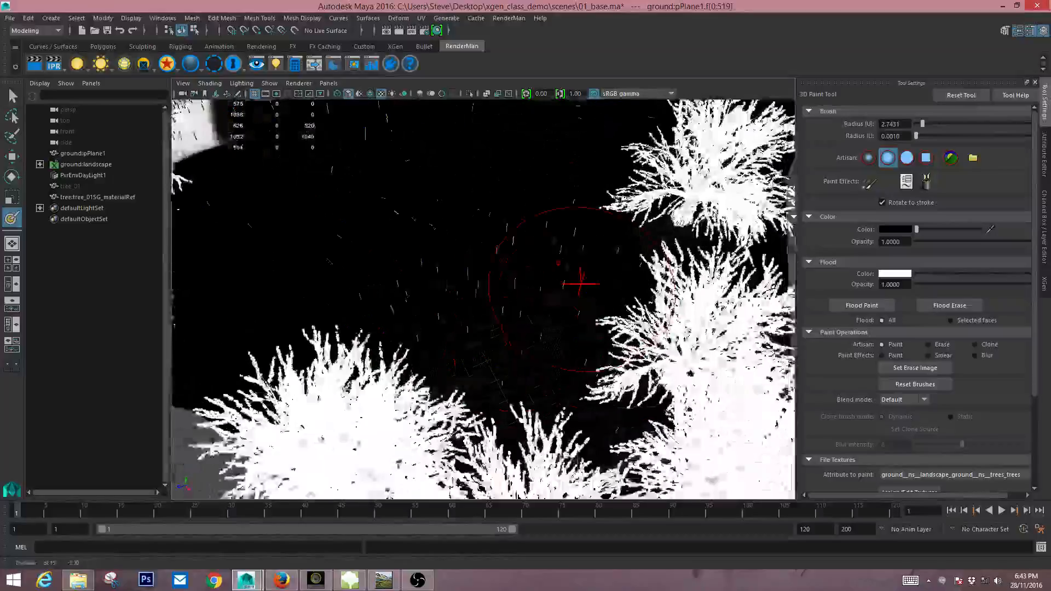
alt+right_drag(476, 293, 563, 339)
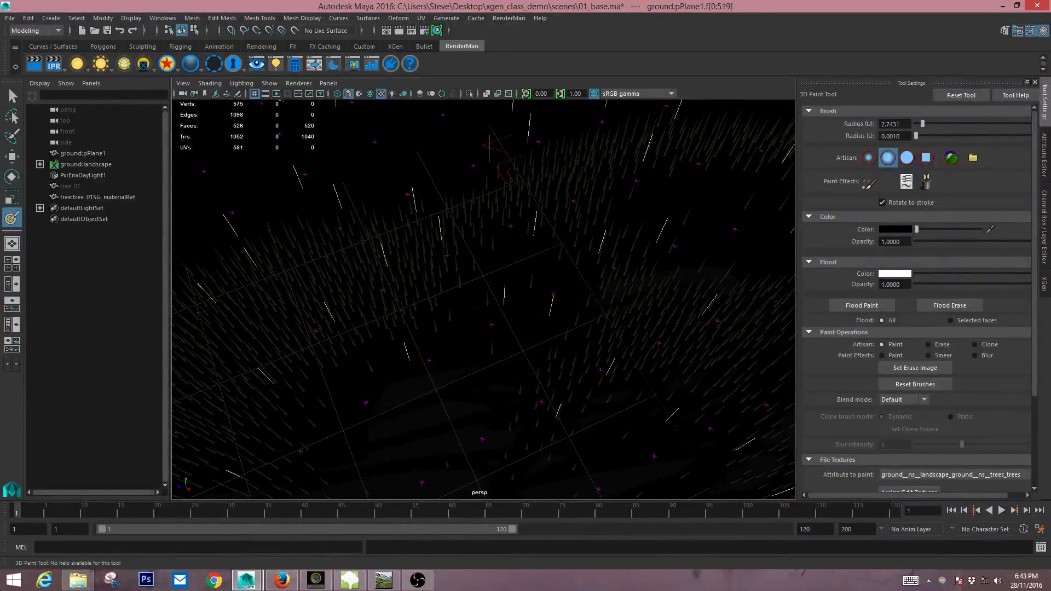
mouse_move(597, 334)
alt+mouse_down()
mouse_move(642, 368)
mouse_move(601, 256)
mouse_move(643, 315)
mouse_move(713, 263)
mouse_move(521, 345)
mouse_move(641, 204)
mouse_move(537, 336)
mouse_move(511, 328)
mouse_move(469, 258)
alt+mouse_up()
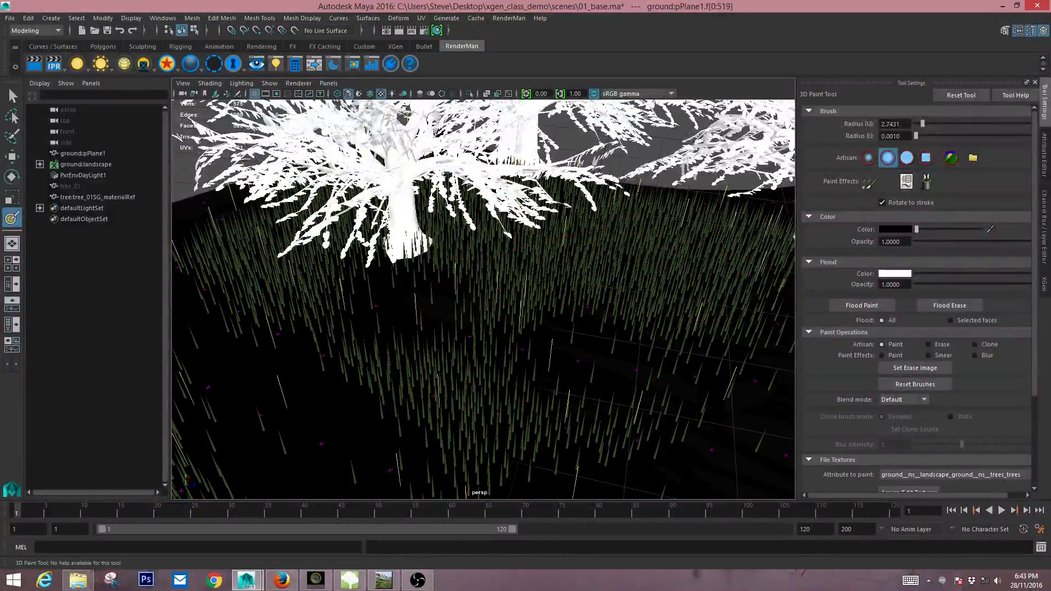
mouse_move(469, 258)
alt+mouse_down()
mouse_move(500, 235)
mouse_move(544, 277)
mouse_move(422, 254)
mouse_move(514, 312)
alt+mouse_up()
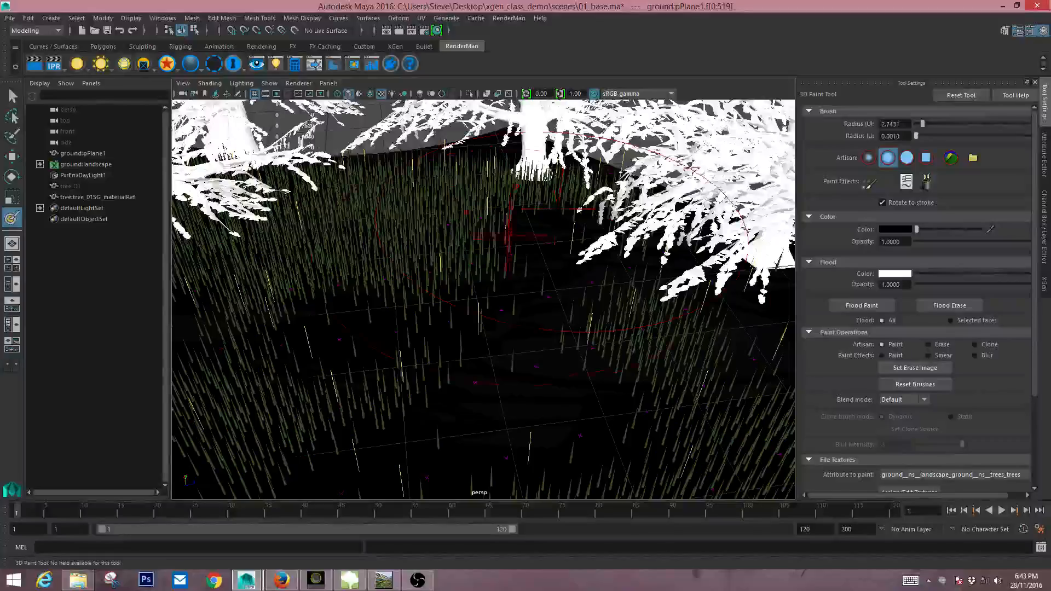
mouse_move(512, 235)
alt+mouse_down()
mouse_move(582, 235)
mouse_move(500, 265)
mouse_move(434, 263)
mouse_move(586, 300)
mouse_move(396, 324)
alt+mouse_up()
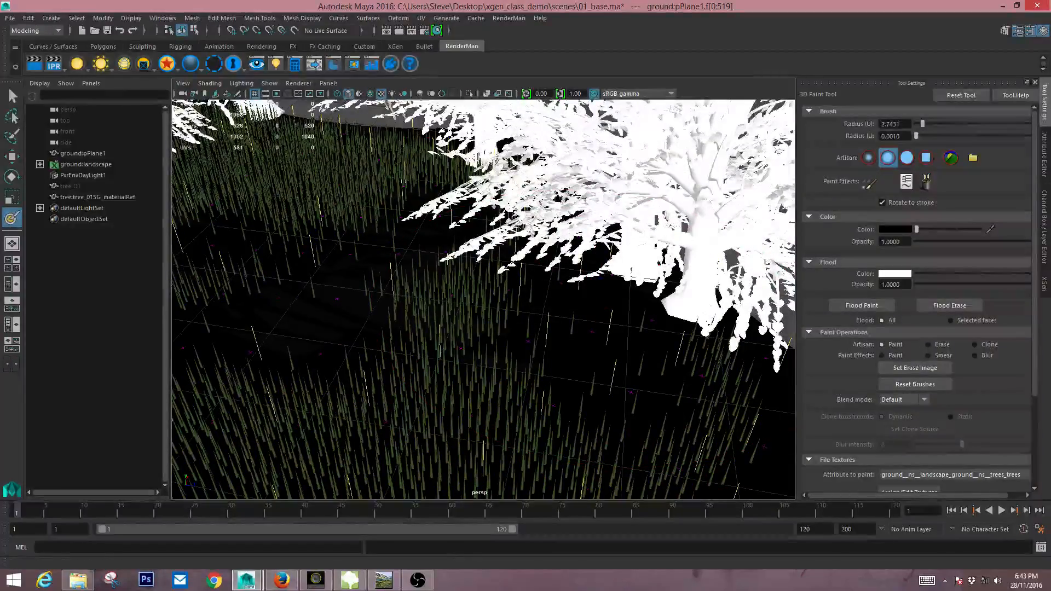
click(1044, 284)
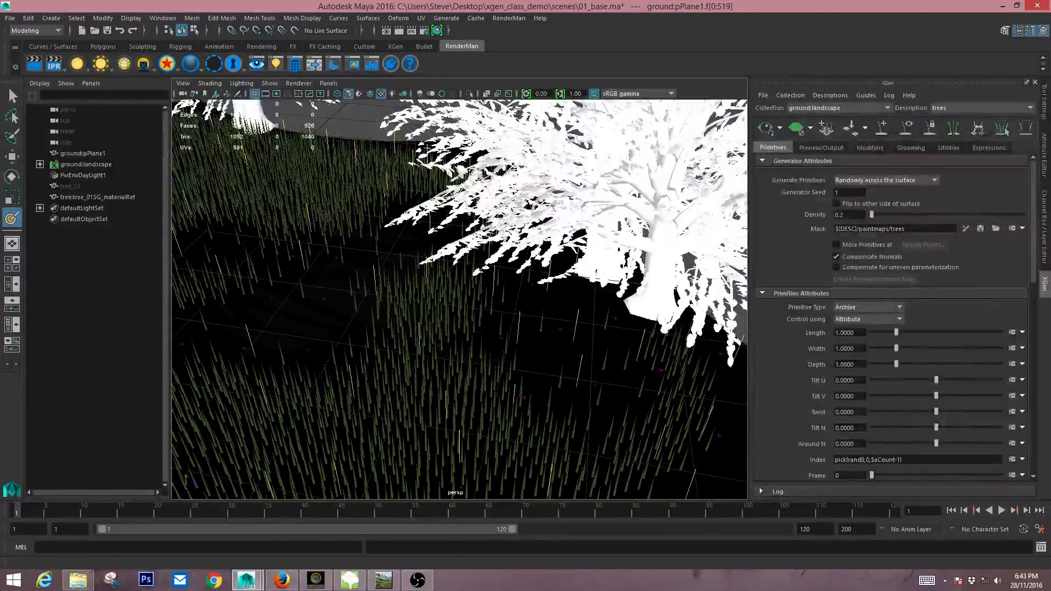
alt+drag(591, 299, 455, 262)
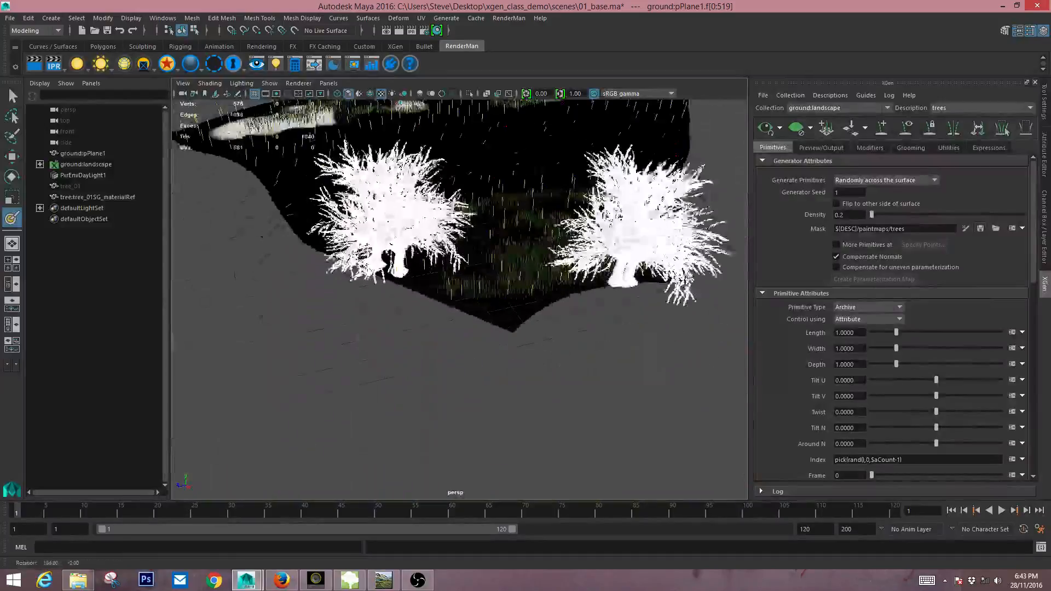
alt+middle_drag(539, 238, 515, 319)
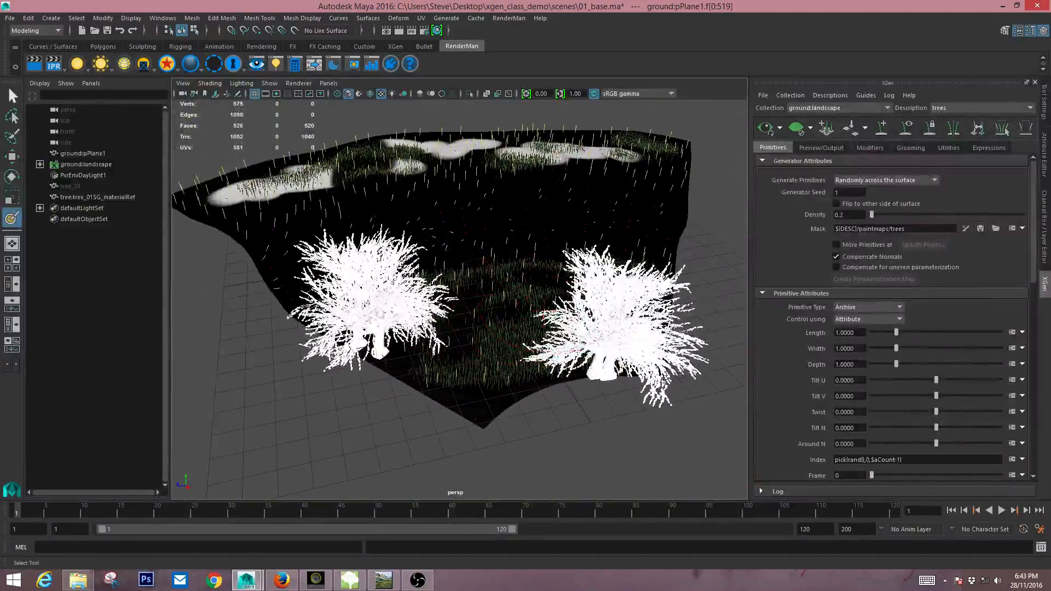
- View the ground without its tree mask, select the ground plane, and resume 3D painting on it
click(13, 96)
alt+drag(465, 241, 476, 263)
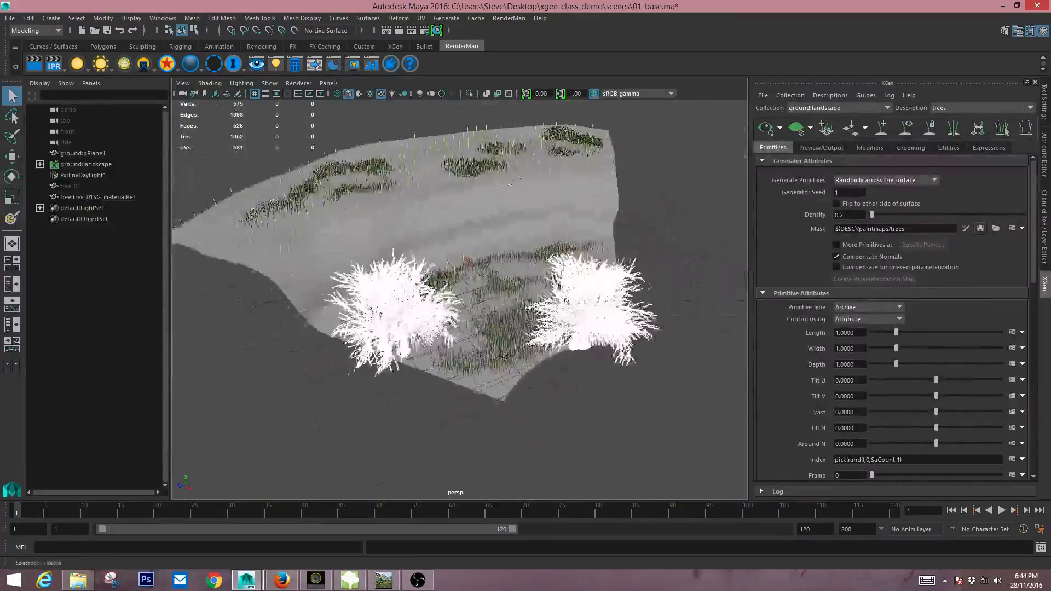
alt+middle_drag(477, 263, 493, 298)
click(482, 241)
alt+drag(482, 273, 495, 306)
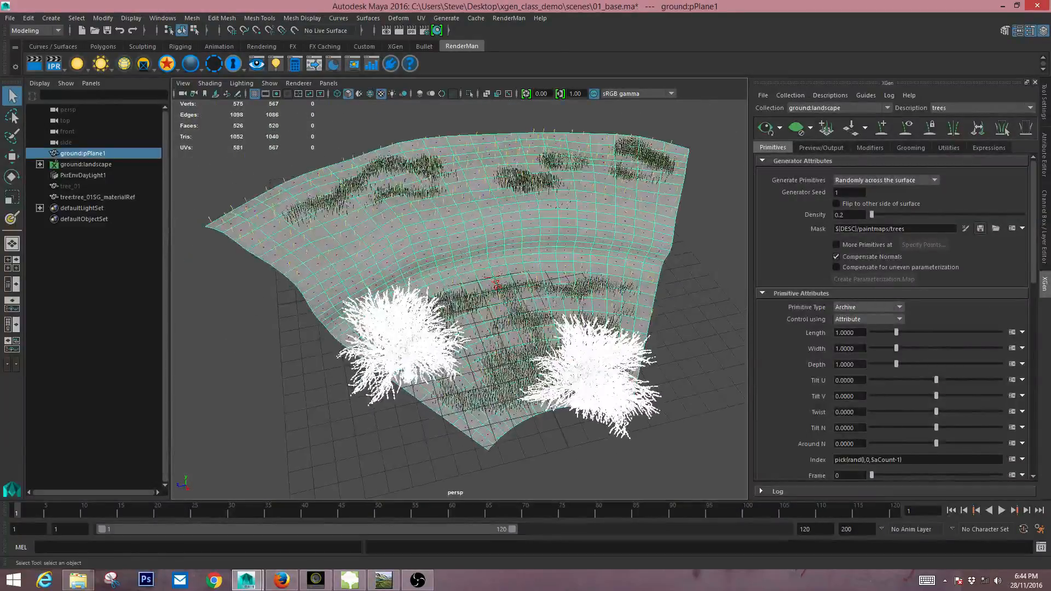
key(y)
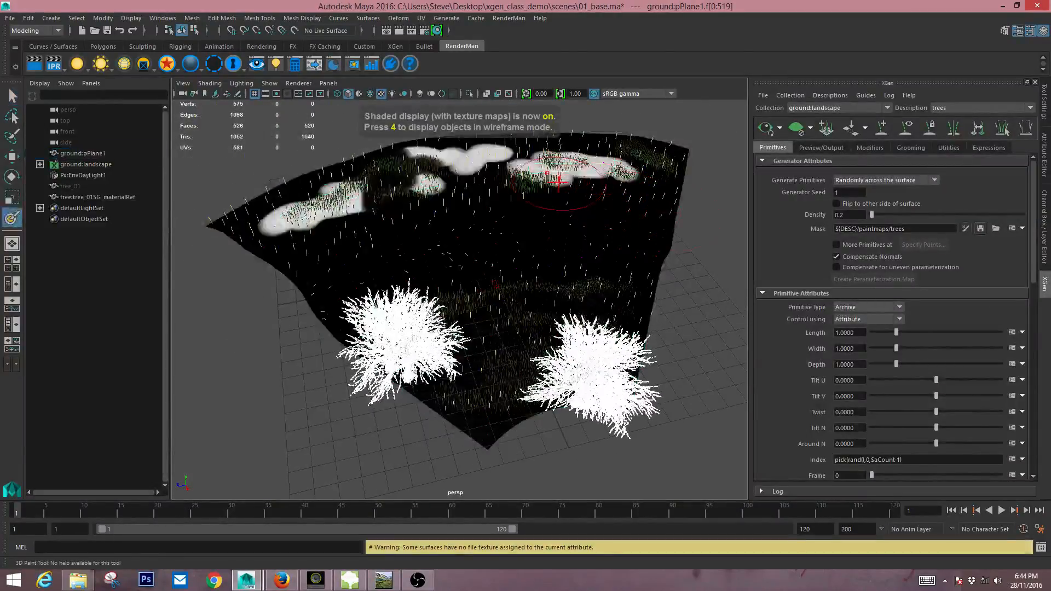
alt+drag(559, 180, 540, 188)
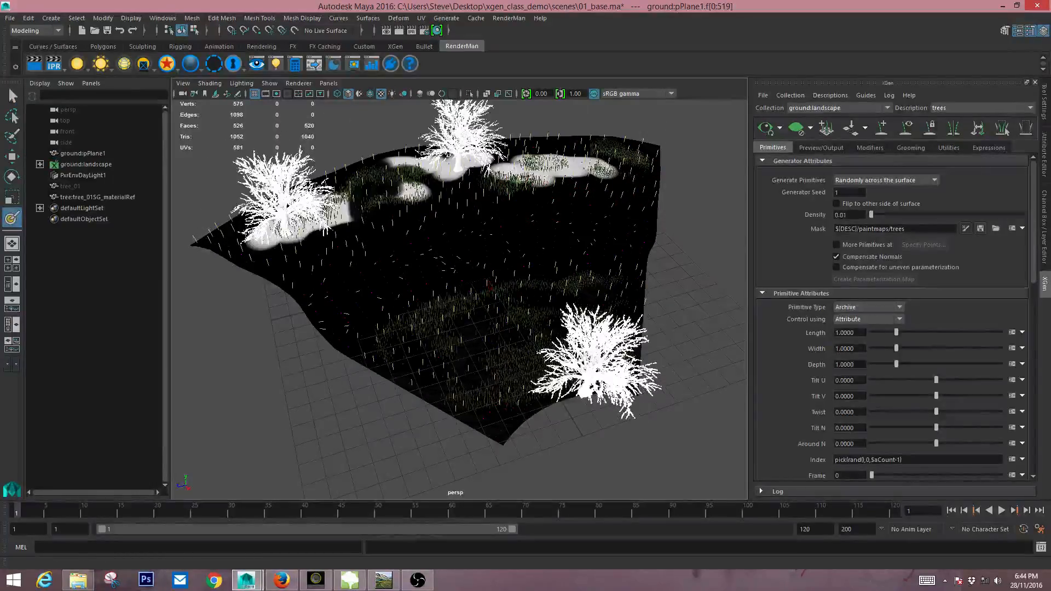
- Set the trees description's density to 0.3
drag(848, 215, 834, 216)
text(0.3)
key(Return)
alt+drag(508, 301, 429, 248)
scroll(429, 249, up, 4)
scroll(518, 259, down, 4)
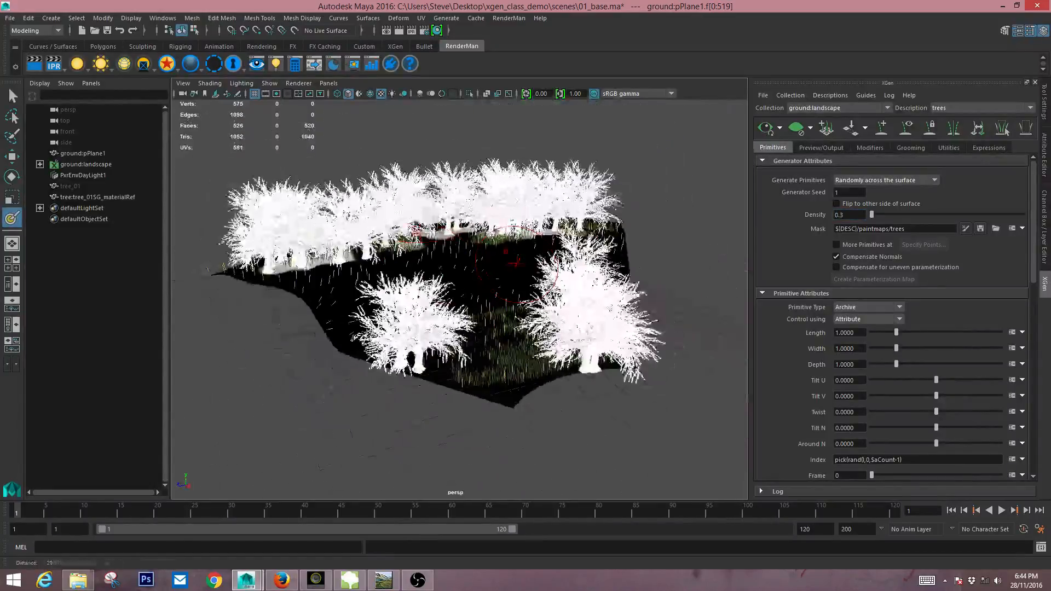
- Frame the whole landscape from a raised angle and start a RenderMan IPR render of it
click(241, 84)
click(265, 160)
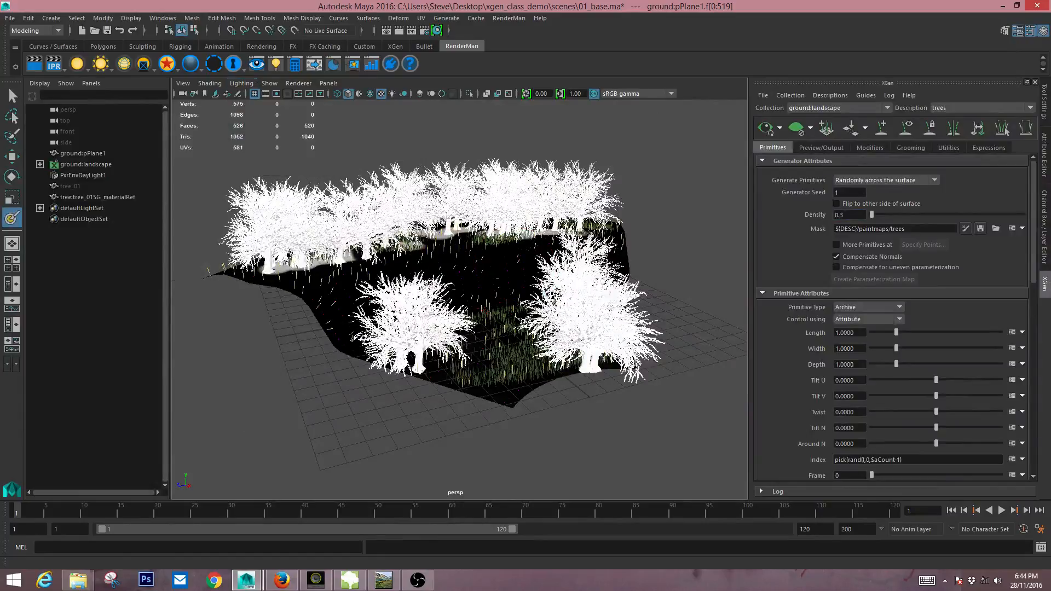
alt+drag(616, 295, 660, 298)
alt+middle_drag(660, 298, 704, 317)
alt+drag(703, 316, 637, 174)
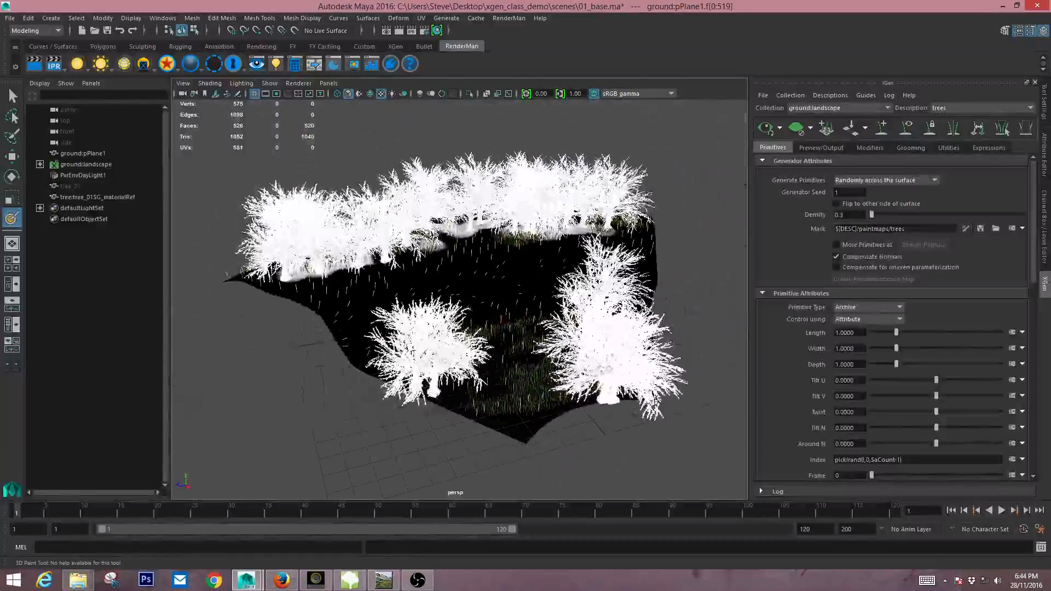
click(53, 65)
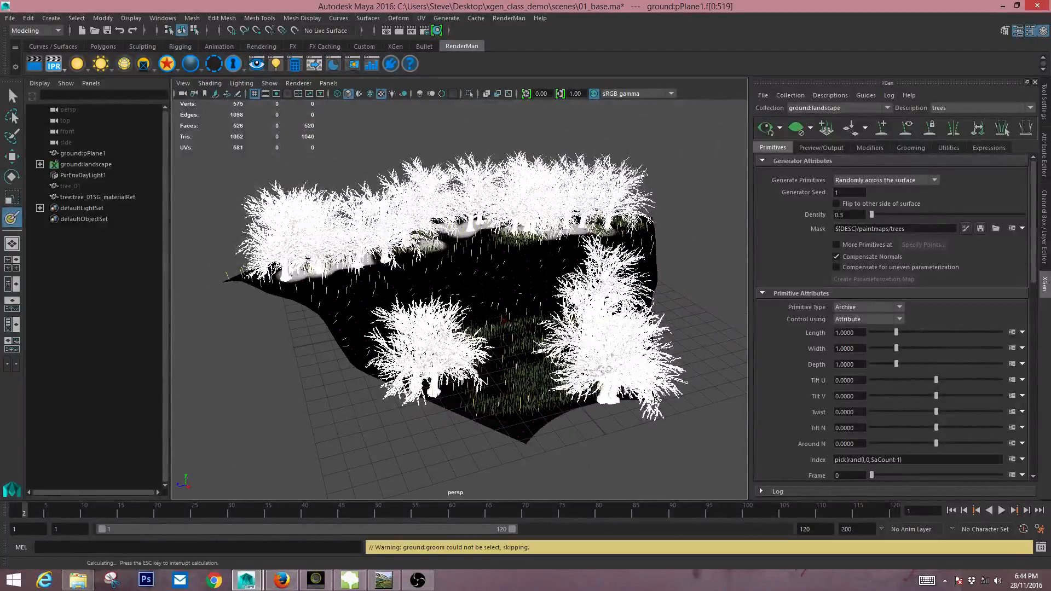
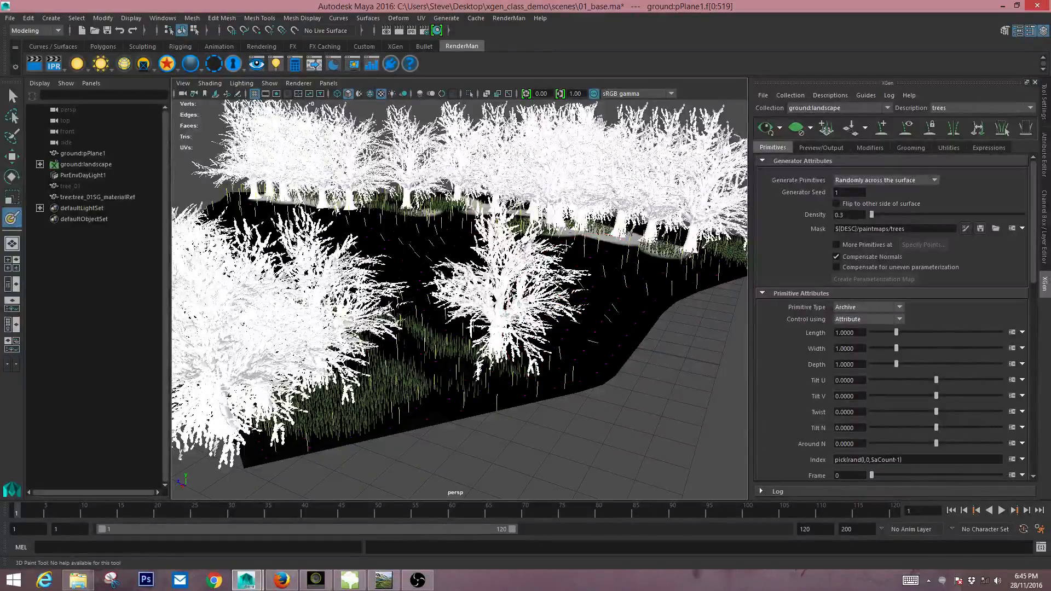
- Try a Twist of 29.23 on the trees, and load the geo_Rotate sample geometry expression onto the Twist attribute
scroll(892, 318, down, 5)
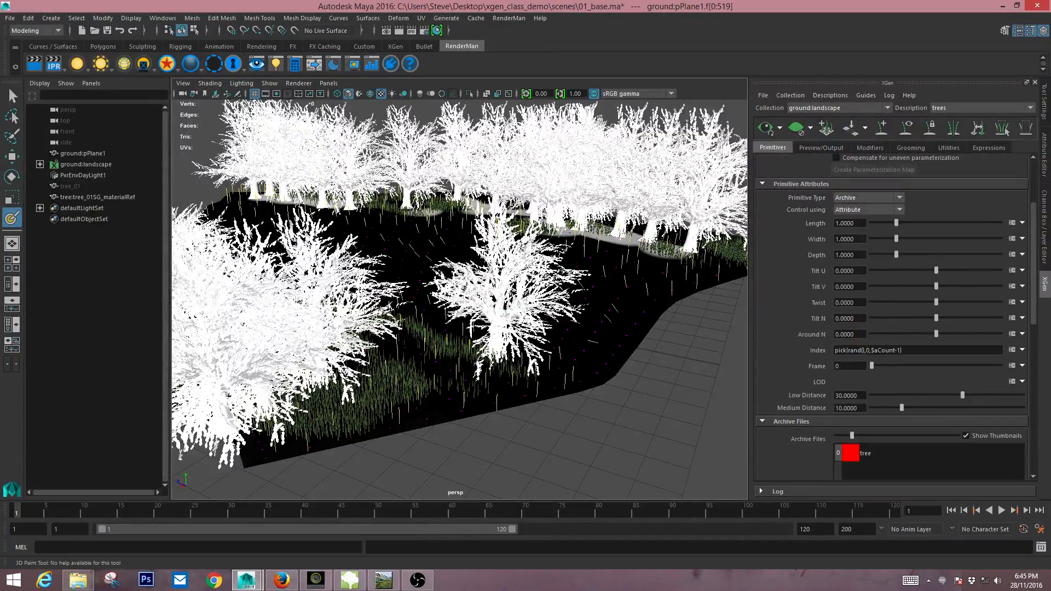
drag(936, 302, 947, 302)
click(1022, 303)
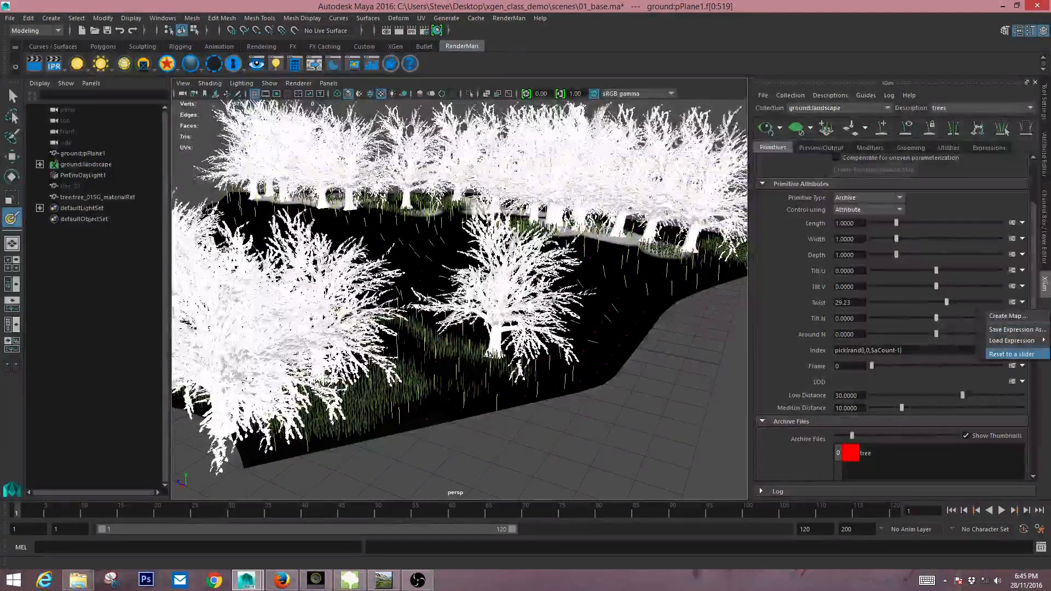
mouse_move(1013, 340)
mouse_move(953, 341)
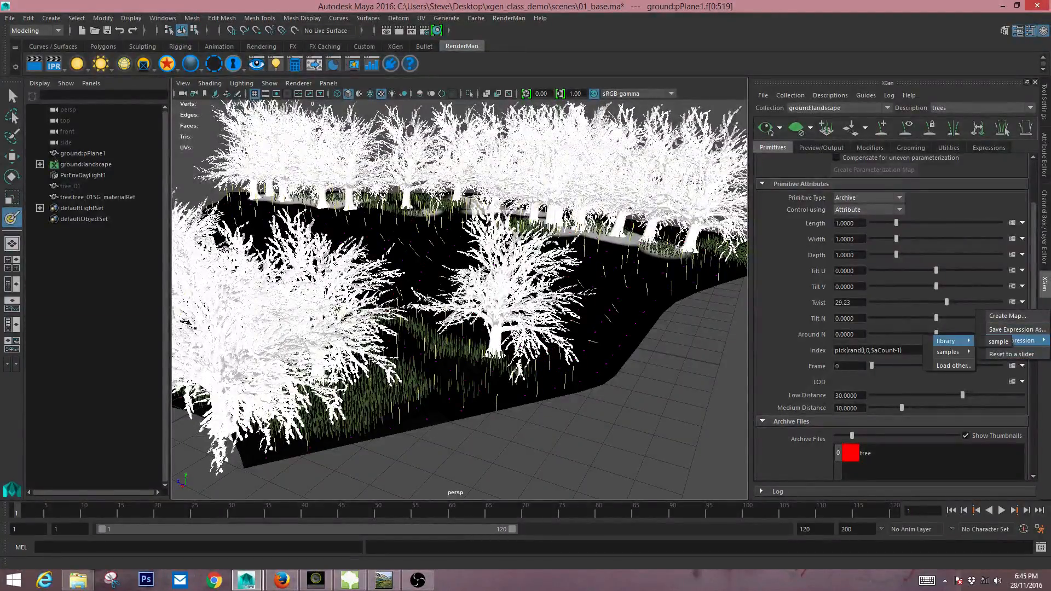
mouse_move(997, 395)
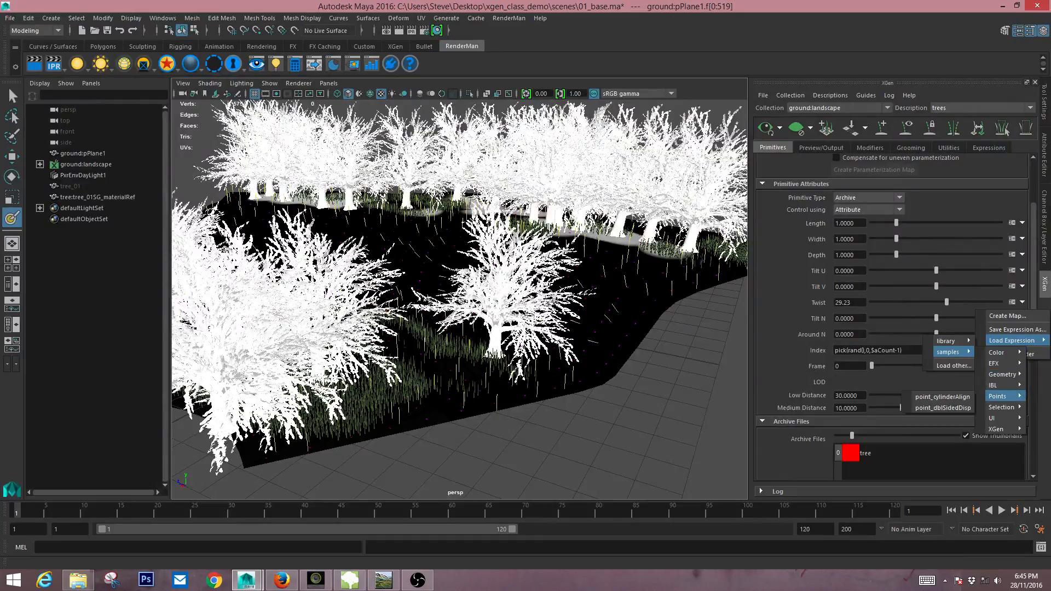
mouse_move(1002, 374)
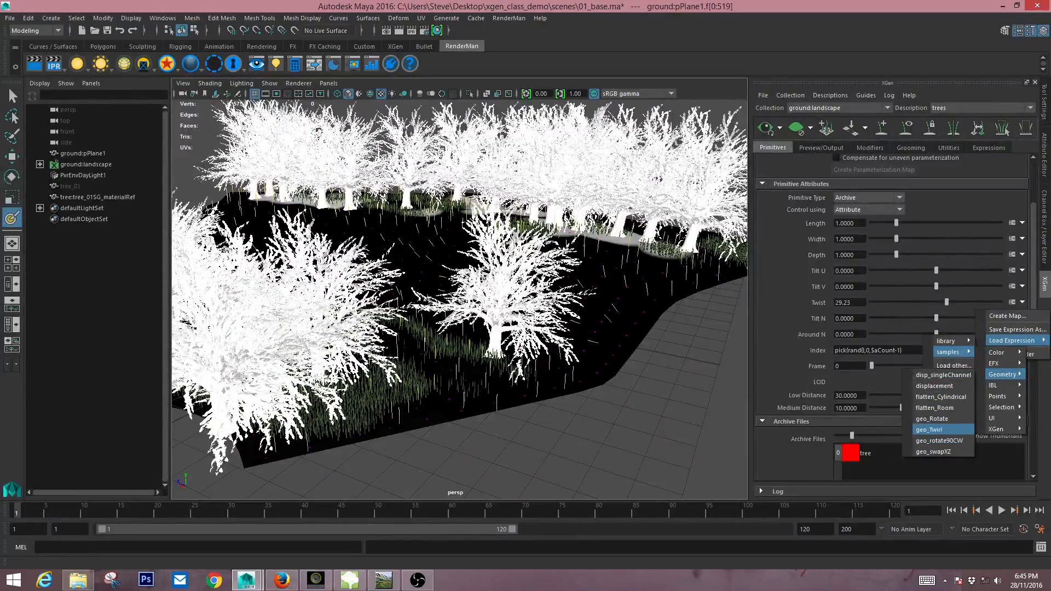
click(932, 419)
alt+drag(433, 318, 498, 310)
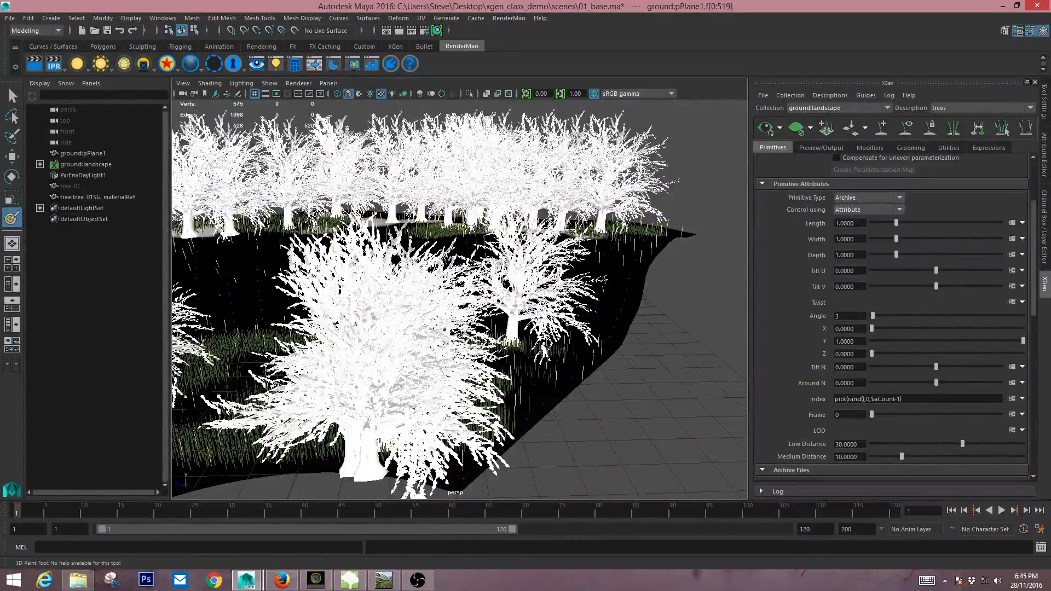
- Set the Angle of the trees' Twist rotation expression to 137
drag(872, 316, 929, 316)
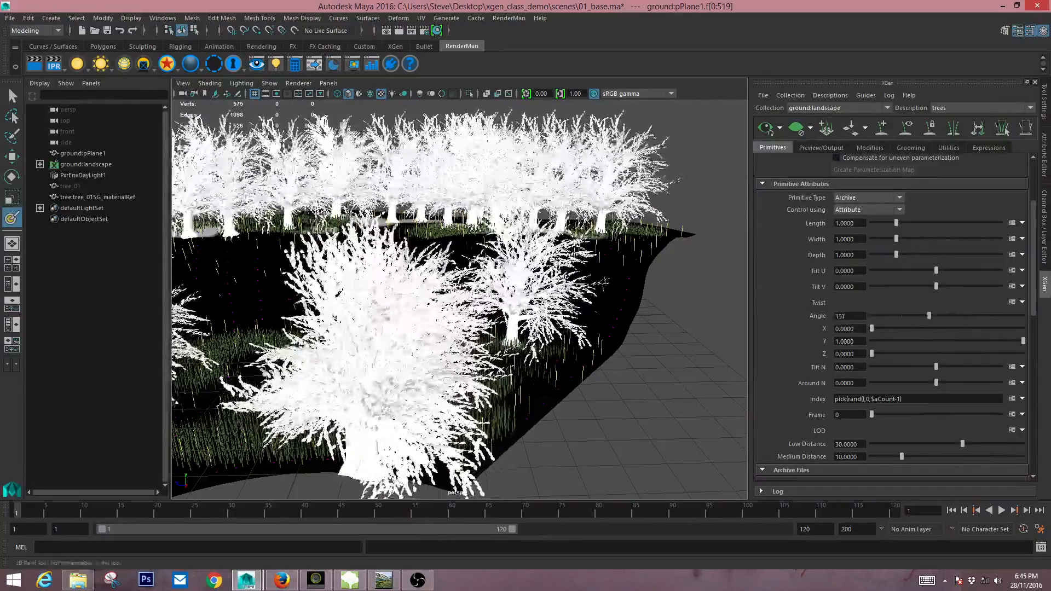
alt+drag(438, 285, 455, 315)
scroll(455, 315, down, 3)
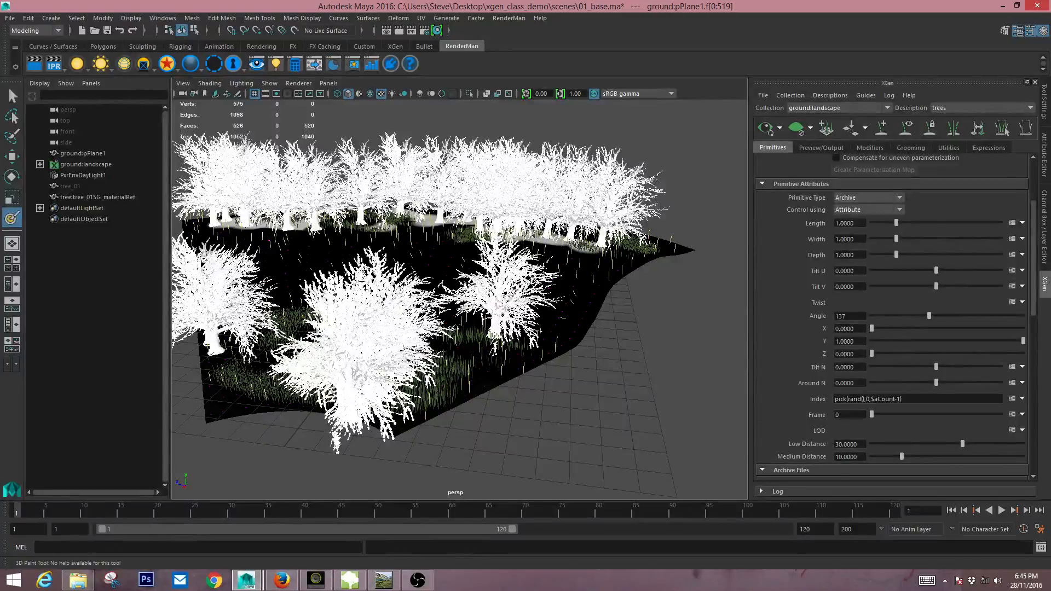
scroll(893, 317, down, 2)
scroll(893, 318, down, 3)
scroll(892, 317, up, 6)
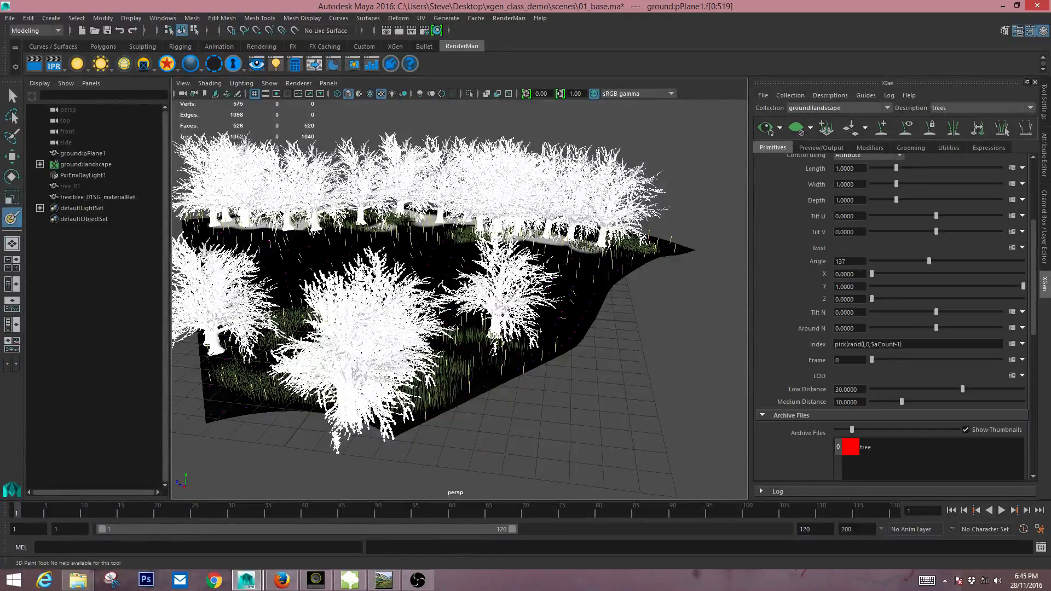
scroll(893, 317, down, 2)
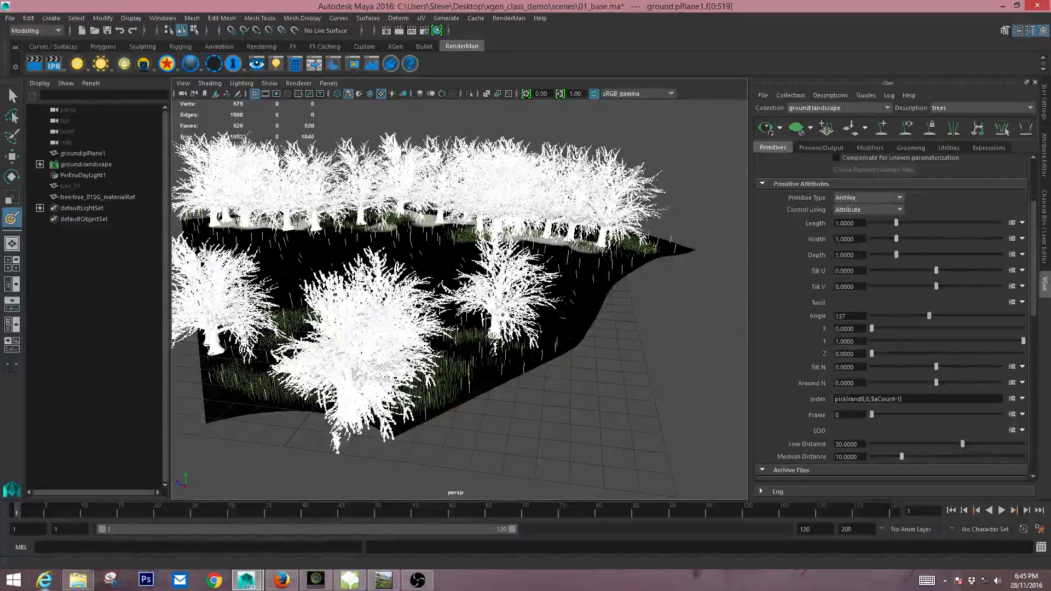
click(281, 580)
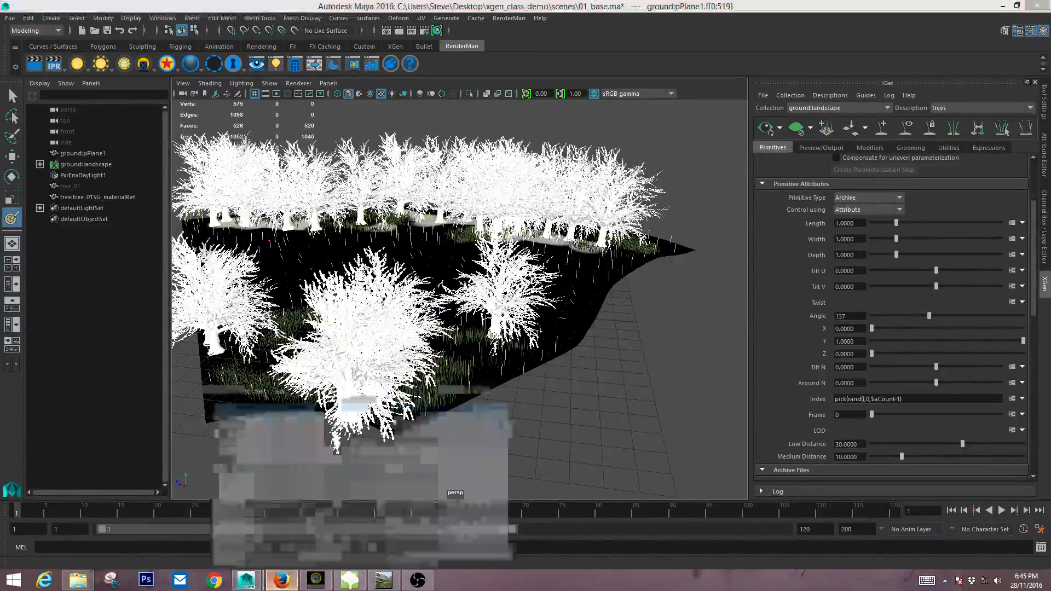
drag(356, 34, 0, 75)
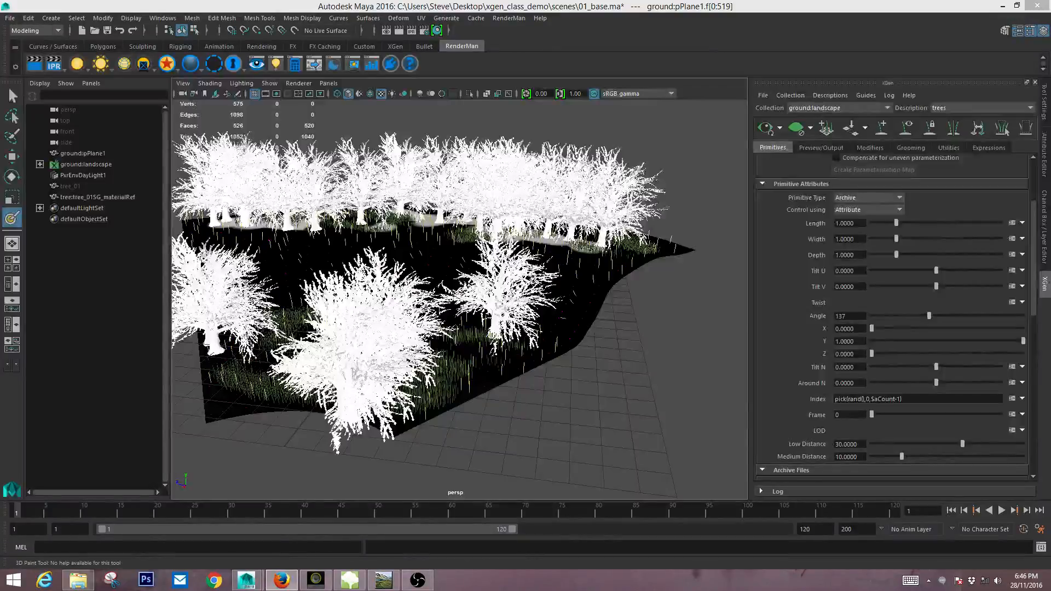
click(1012, 269)
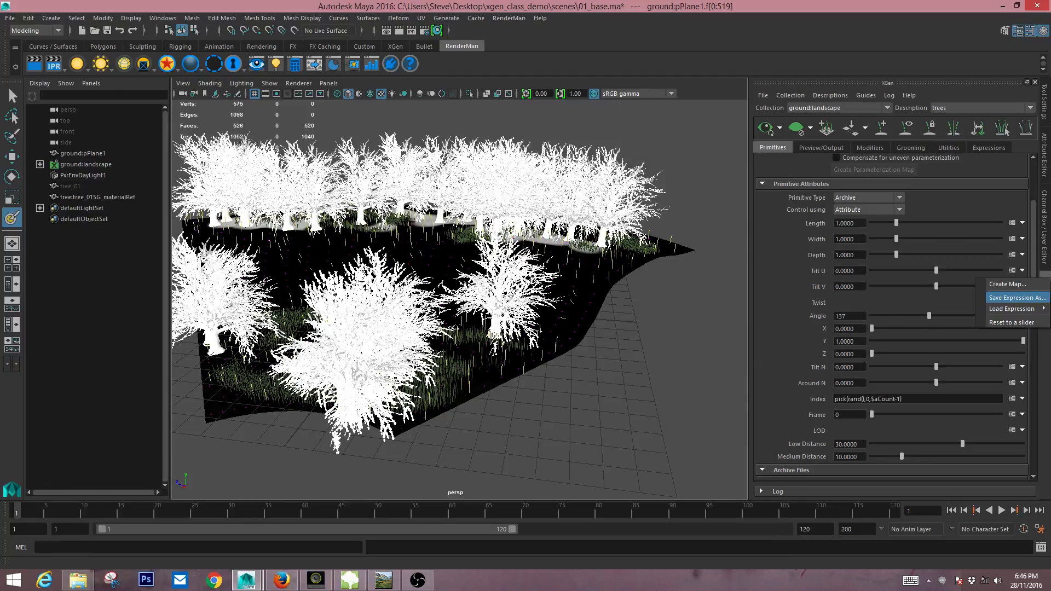
mouse_move(1013, 309)
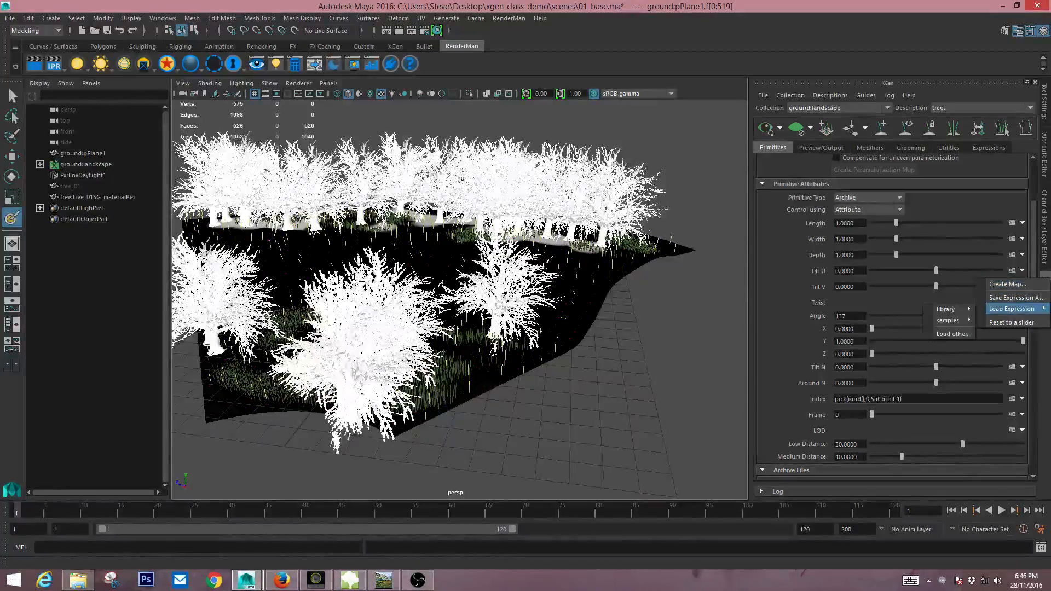
key(Escape)
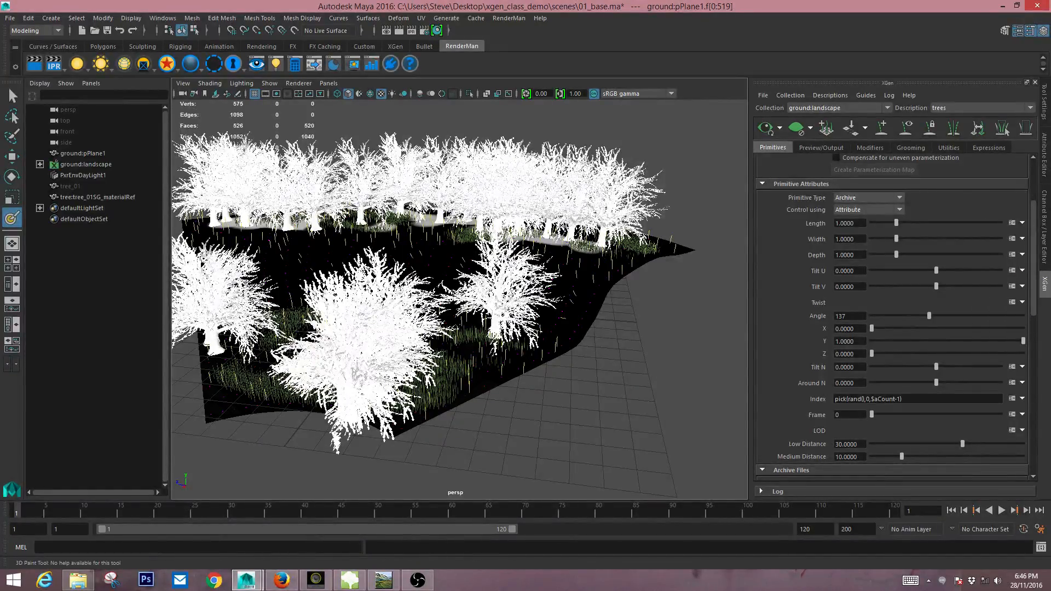
- Enter the expression "Tilt U: (90 - acosd(dot(norm($dPdu),[0,1,0]))) / 90" for the trees' Tilt V attribute and check the trees' tilt
click(1012, 286)
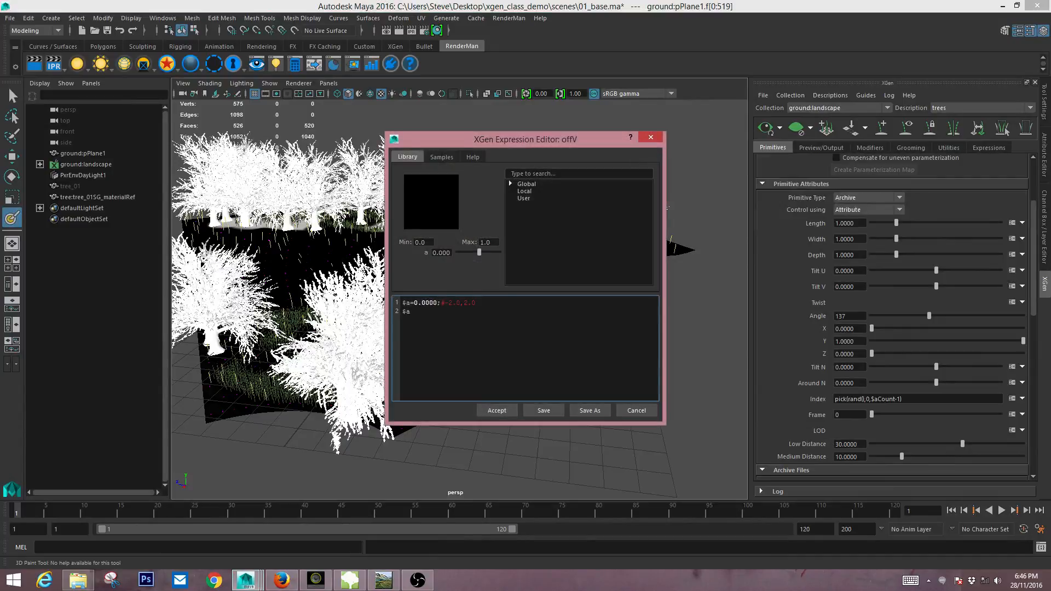
drag(575, 140, 816, 167)
key(ctrl+a)
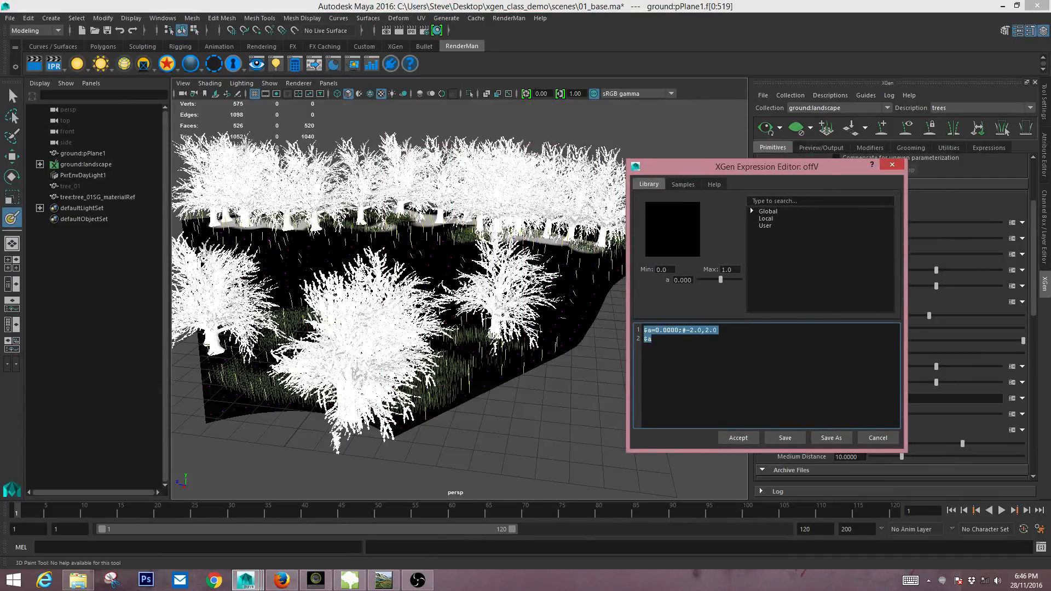
text(Tilt U: (90 - acosd(dot(norm($dPdu),[0,1,0]))) / 90)
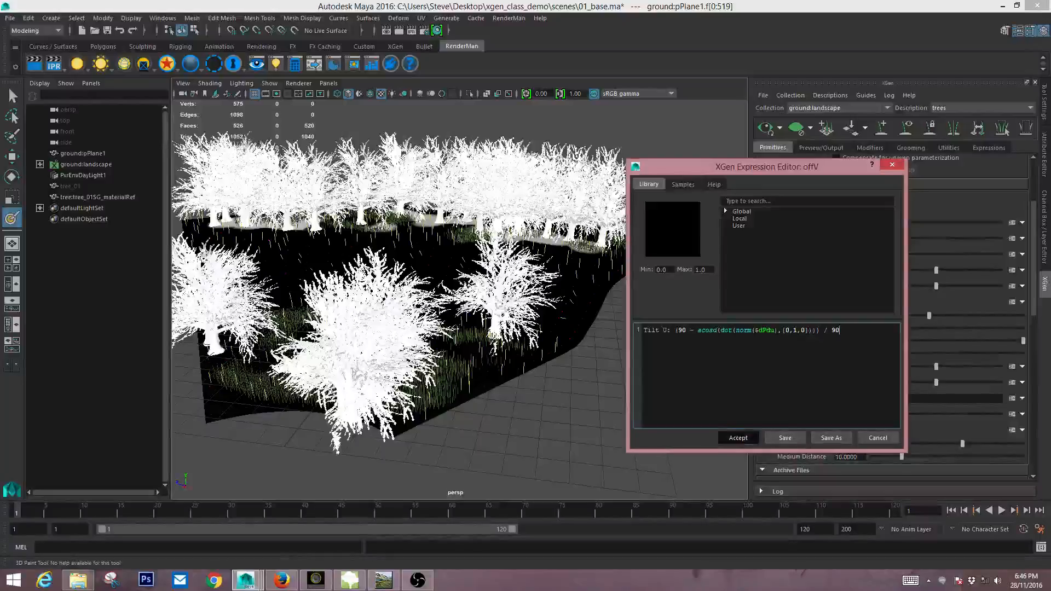
click(738, 438)
mouse_move(377, 350)
alt+mouse_down()
mouse_move(377, 362)
mouse_move(488, 356)
mouse_move(528, 383)
mouse_move(520, 350)
mouse_move(509, 363)
alt+mouse_up()
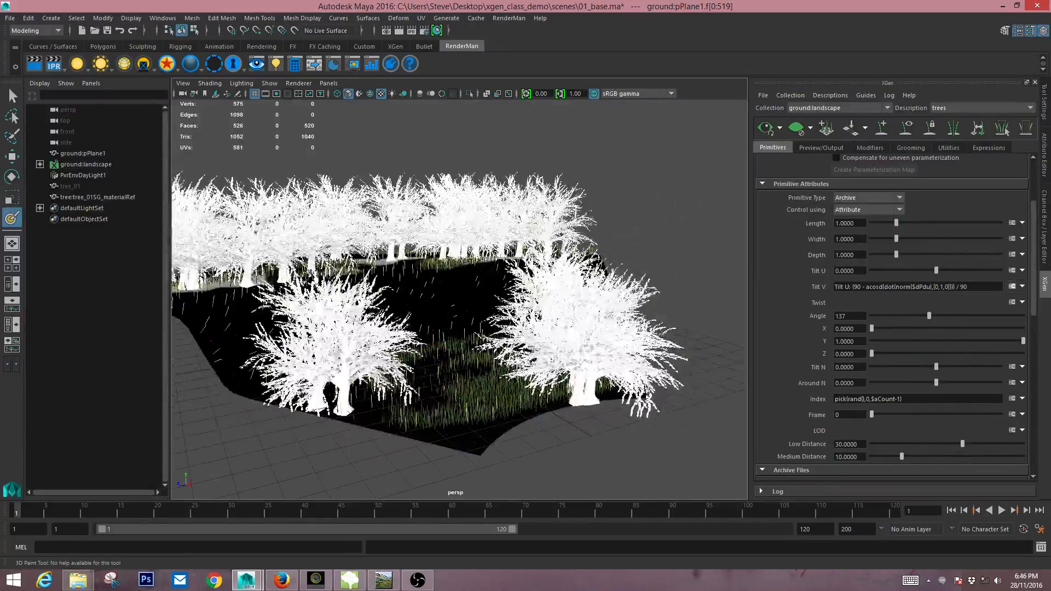
click(1012, 286)
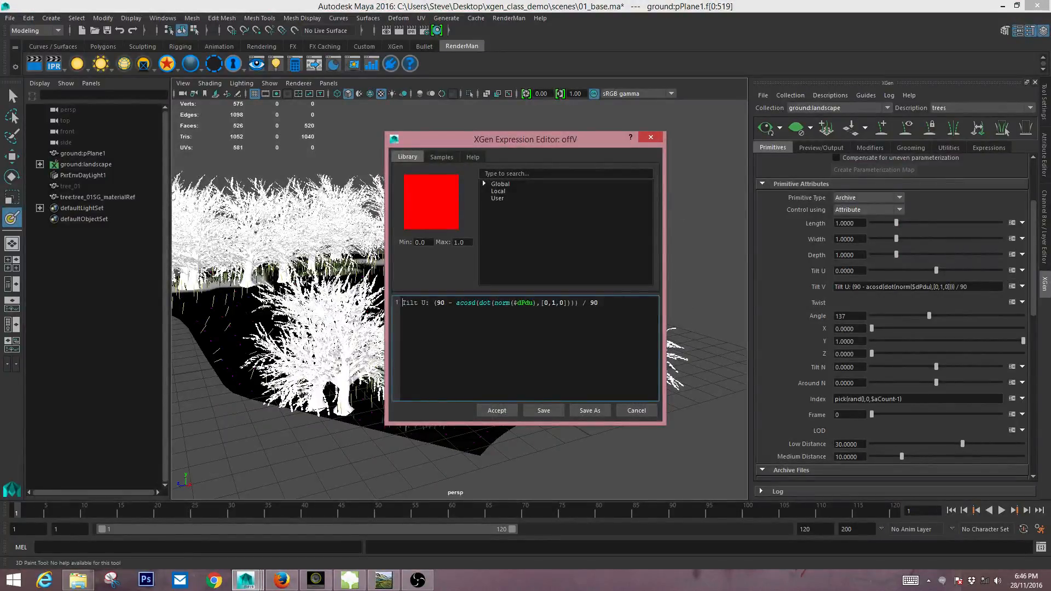
click(496, 410)
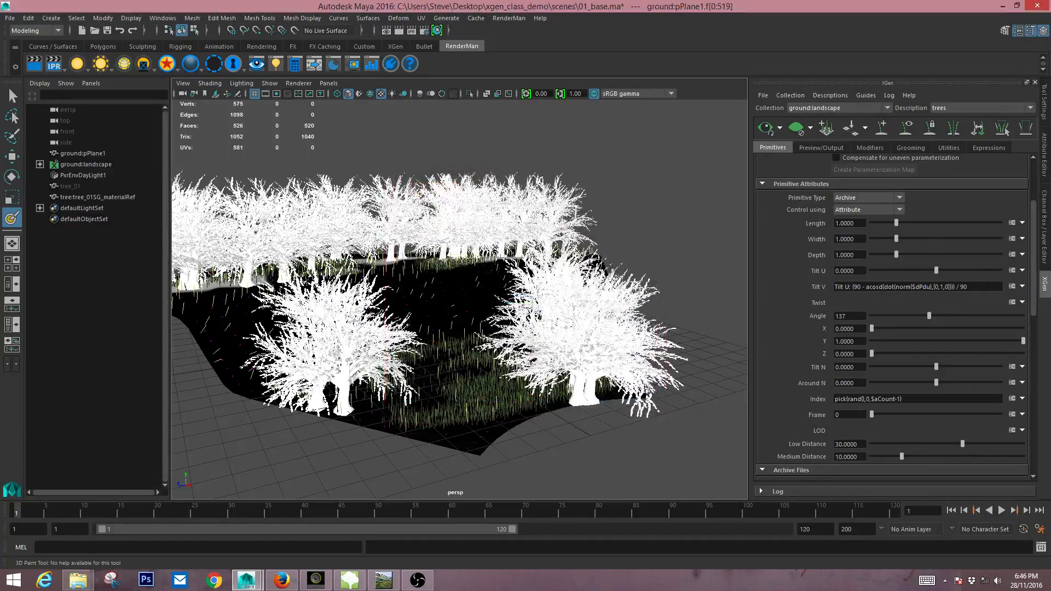
alt+drag(493, 340, 415, 322)
mouse_move(409, 266)
alt+mouse_down()
mouse_move(553, 247)
mouse_move(394, 268)
mouse_move(340, 290)
alt+mouse_up()
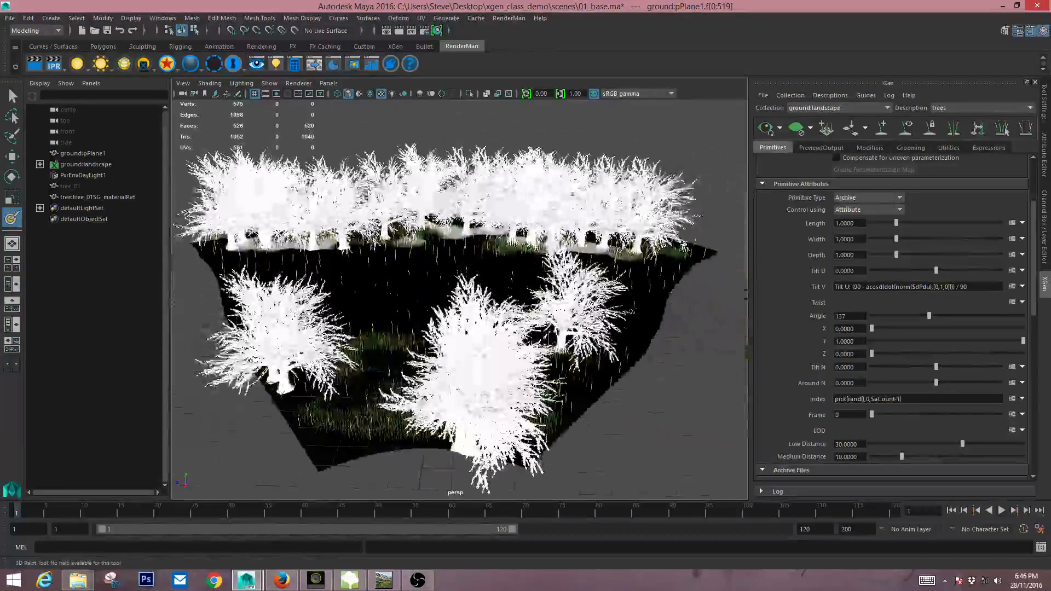
- Copy the Tilt V expression and apply it to the trees' Tilt U attribute, replacing its default expression
click(974, 286)
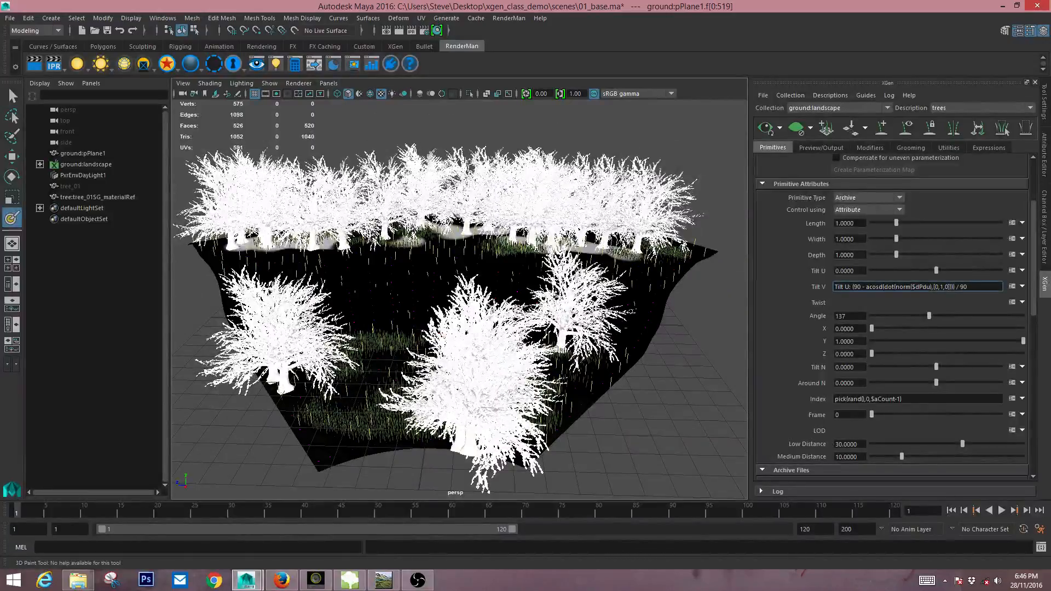
key(ctrl+a)
key(ctrl+c)
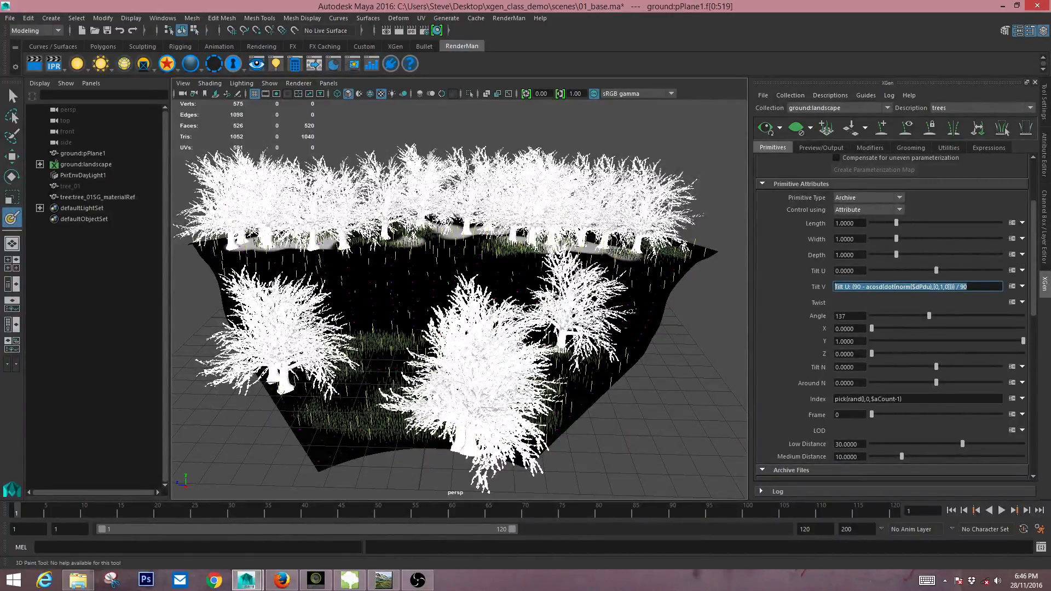
click(1012, 271)
key(ctrl+a)
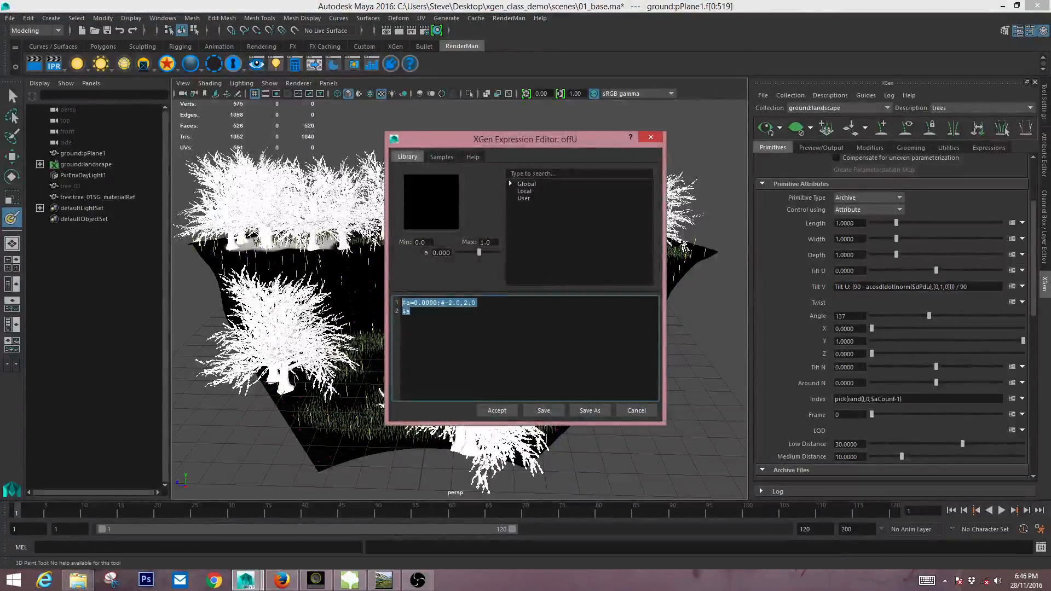
key(ctrl+v)
click(497, 411)
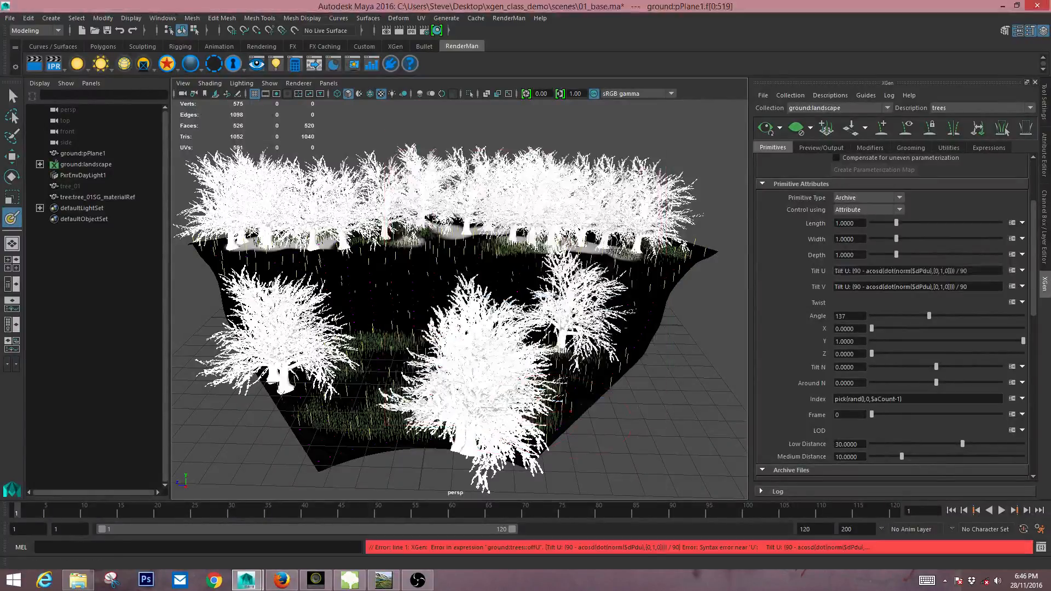
- Clear the expression from the trees' Tilt V attribute and reset it to a slider
drag(968, 286, 845, 287)
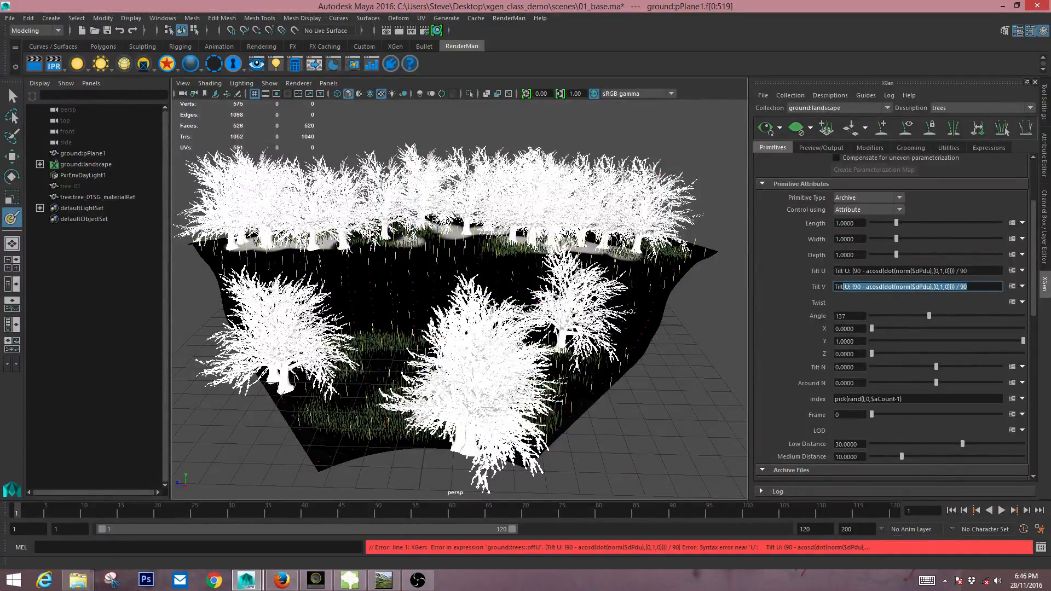
key(BackSpace)
key(BackSpace)
key(BackSpace)
key(BackSpace)
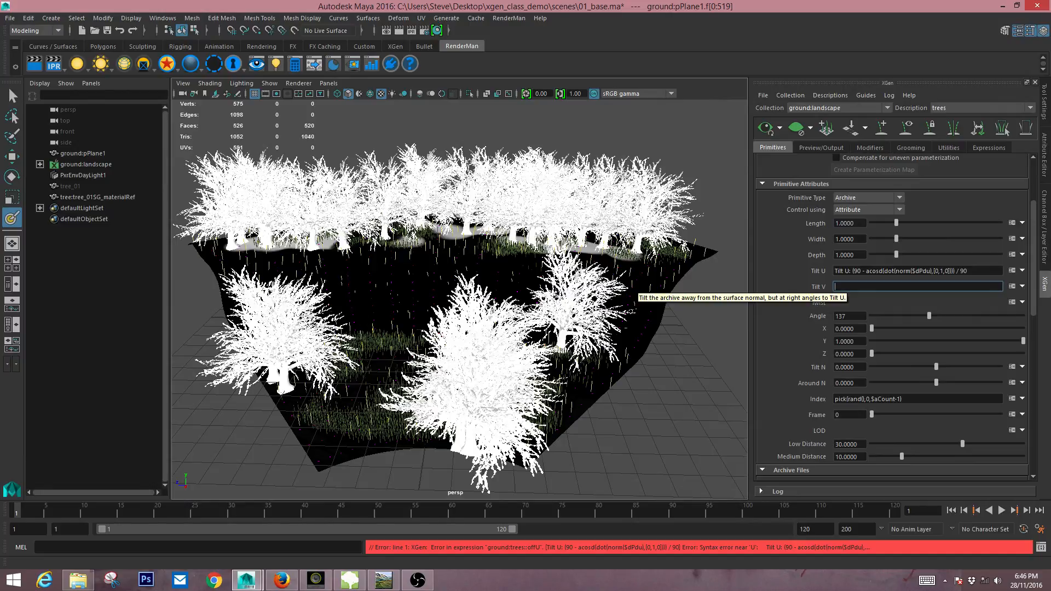
click(1022, 286)
click(1018, 337)
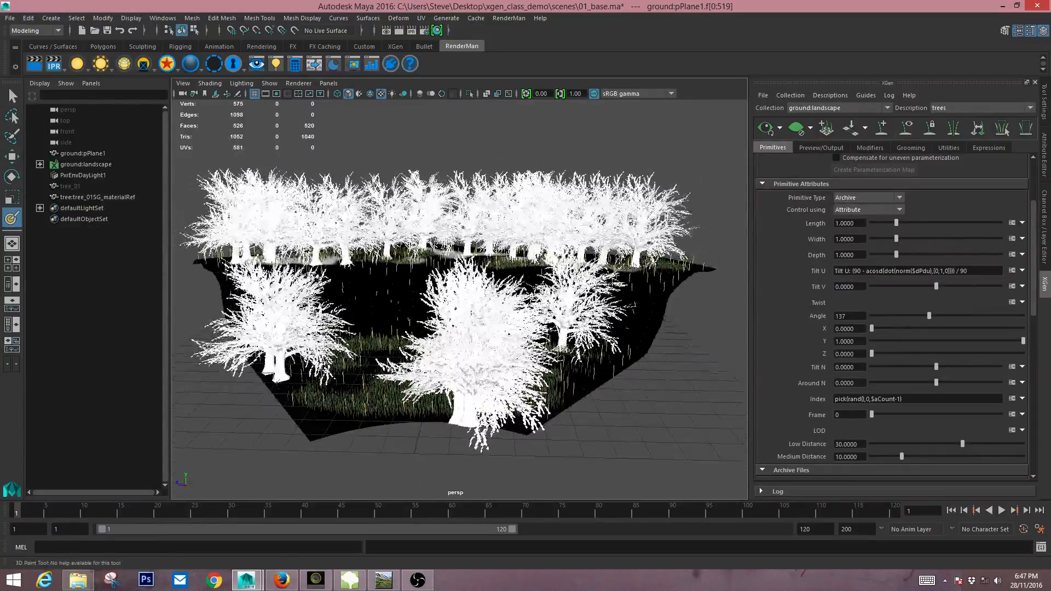
- Reopen and accept the trees' Tilt U expression, and inspect how the trees stand on the slope
click(967, 271)
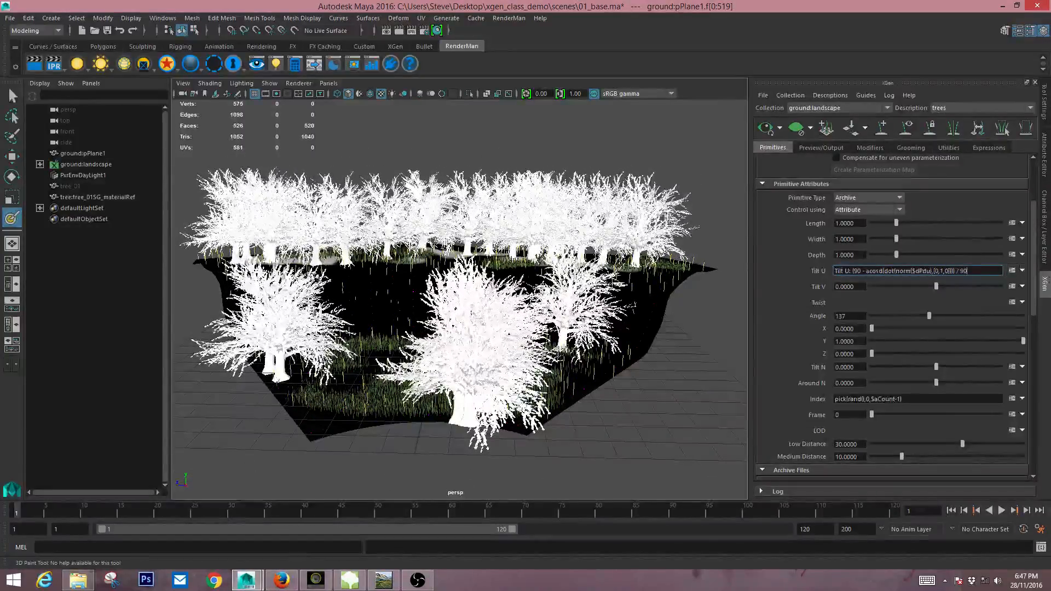
click(1012, 271)
click(498, 410)
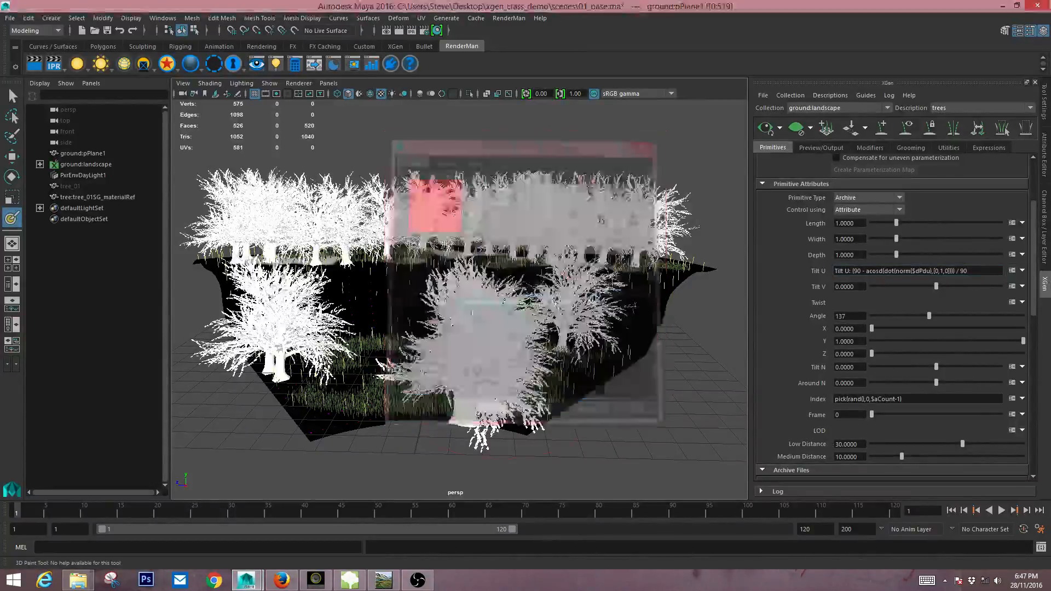
alt+drag(493, 350, 526, 334)
mouse_move(437, 329)
alt+mouse_down()
mouse_move(504, 310)
mouse_move(436, 342)
alt+mouse_up()
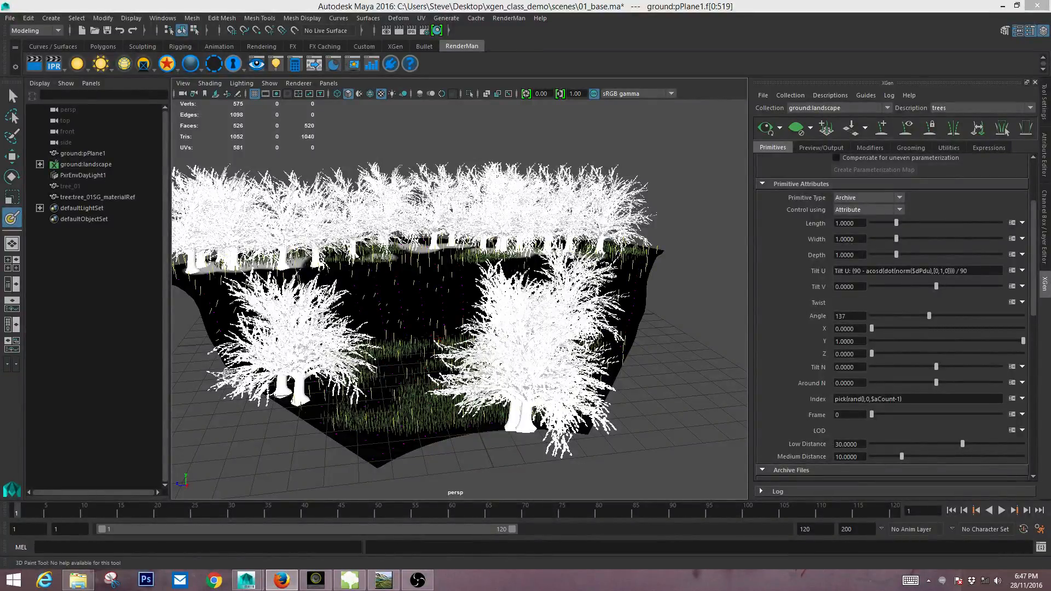
- Set the trees' Tilt V expression to "(90 - acosd(dot(norm($dPdv),[0,1,0]))) / 90" and check the trees' orientation
click(1012, 287)
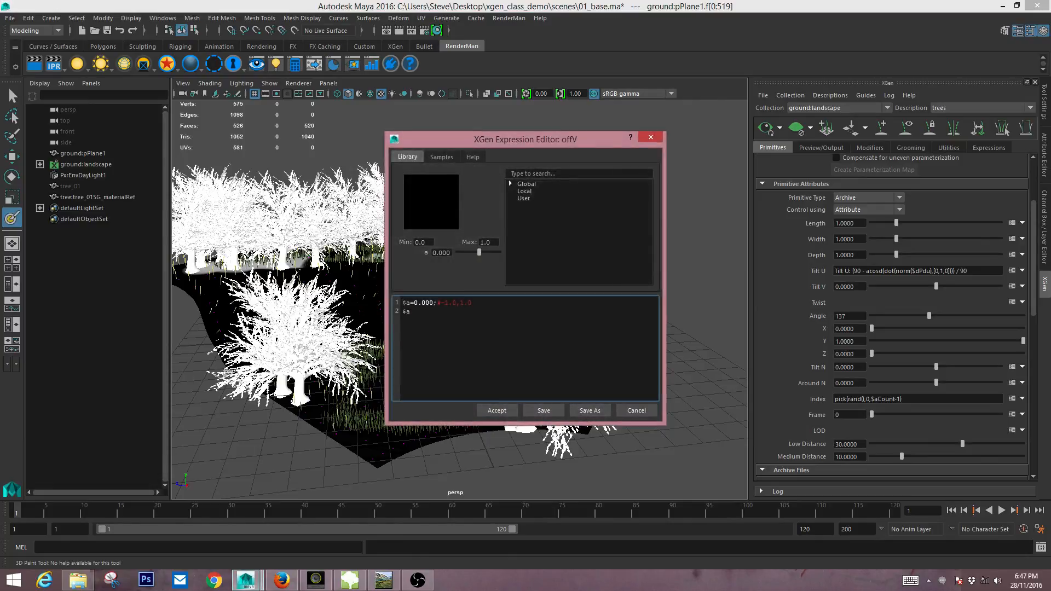
drag(410, 312, 406, 303)
text((90 - acosd(dot(norm($dPdv),[0,1,0]))) / 90)
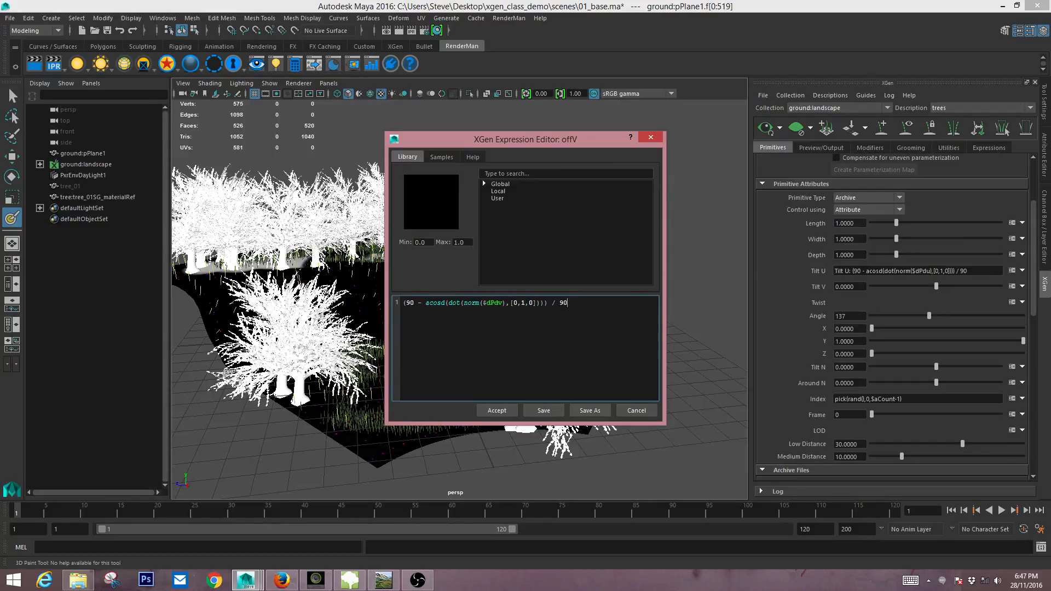
drag(460, 303, 448, 303)
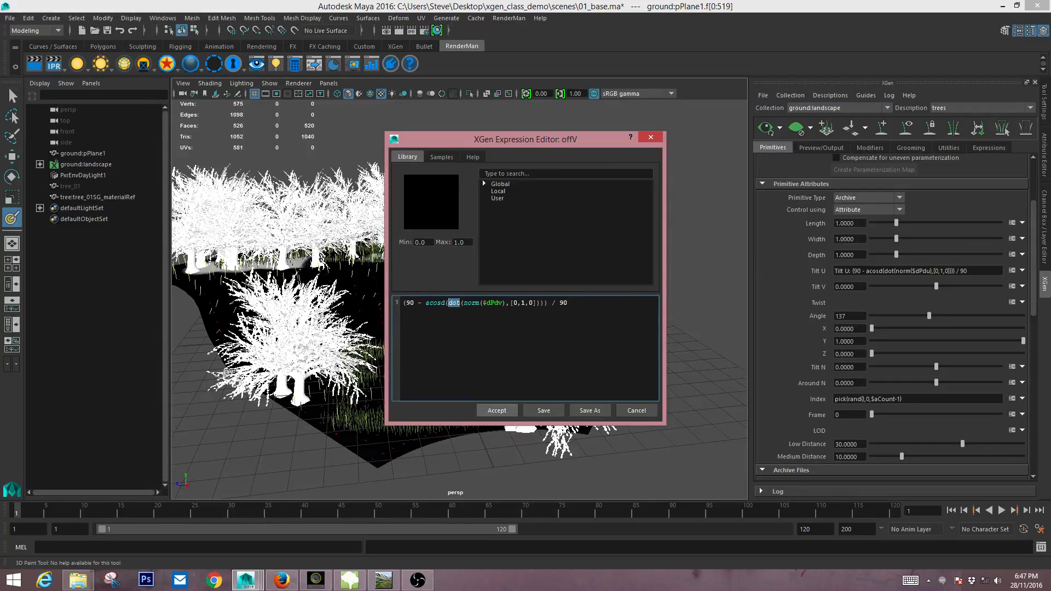
click(496, 411)
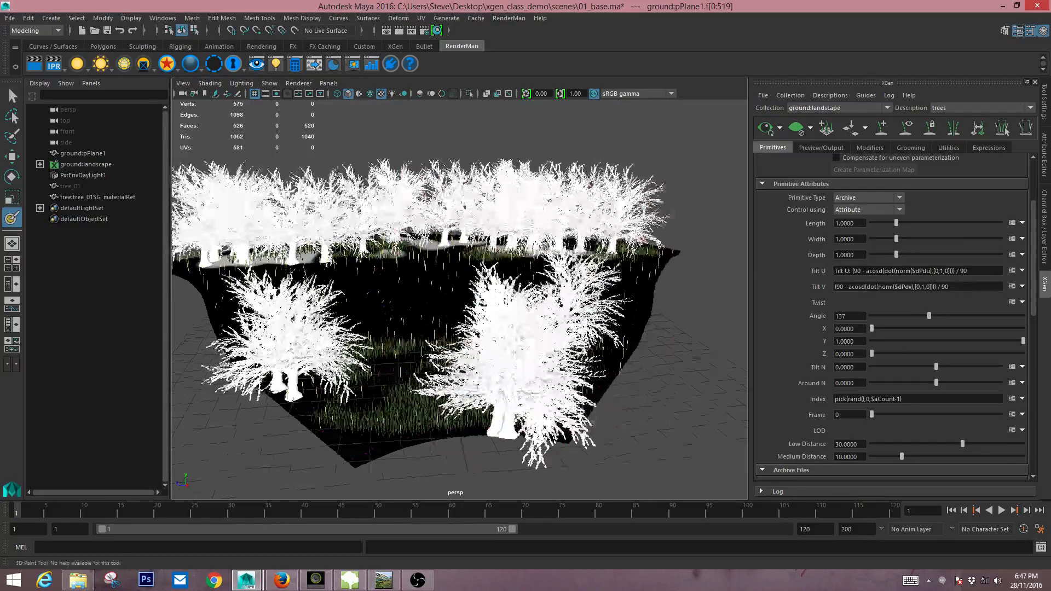
mouse_move(526, 307)
alt+mouse_down()
mouse_move(417, 334)
mouse_move(323, 268)
mouse_move(290, 277)
mouse_move(553, 334)
alt+mouse_up()
click(1012, 286)
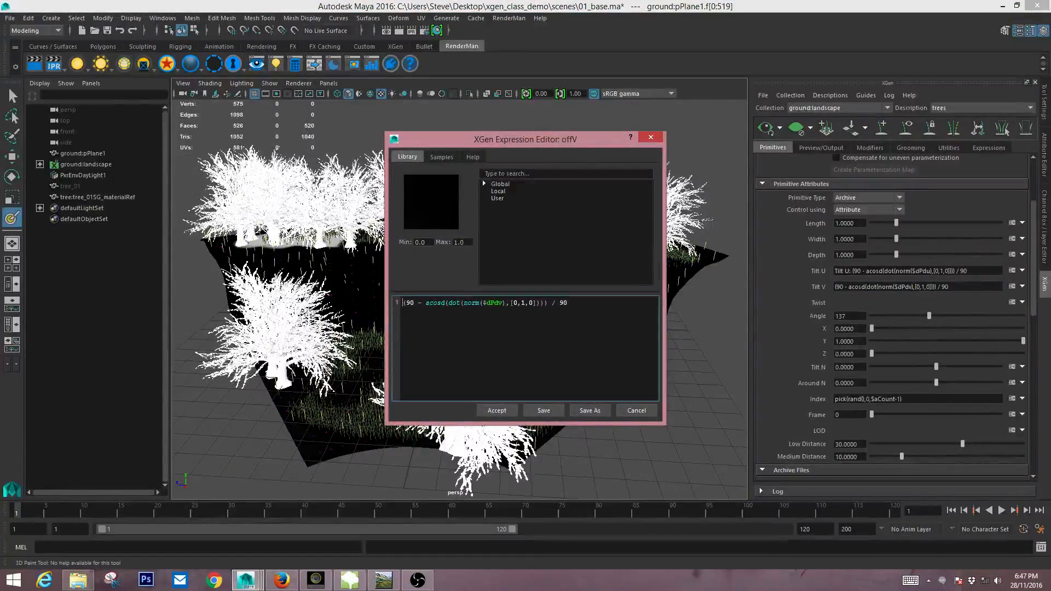
click(496, 410)
alt+drag(433, 383, 454, 386)
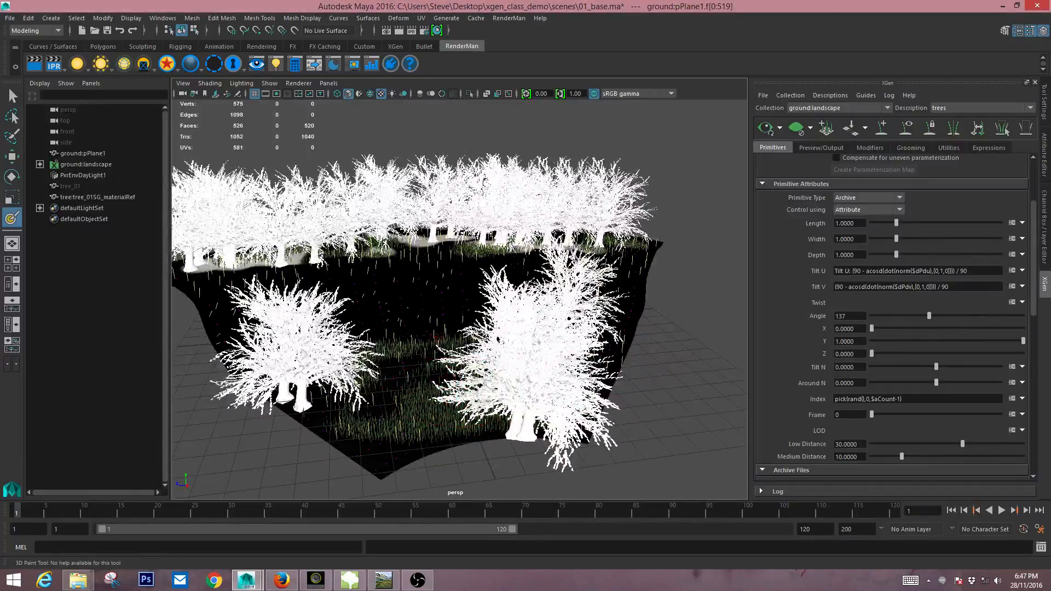
- Set the trees' Length to 1.15 and their Tilt N to -4.615
drag(897, 223, 900, 223)
mouse_move(574, 337)
alt+mouse_down()
mouse_move(649, 378)
mouse_move(607, 378)
alt+mouse_up()
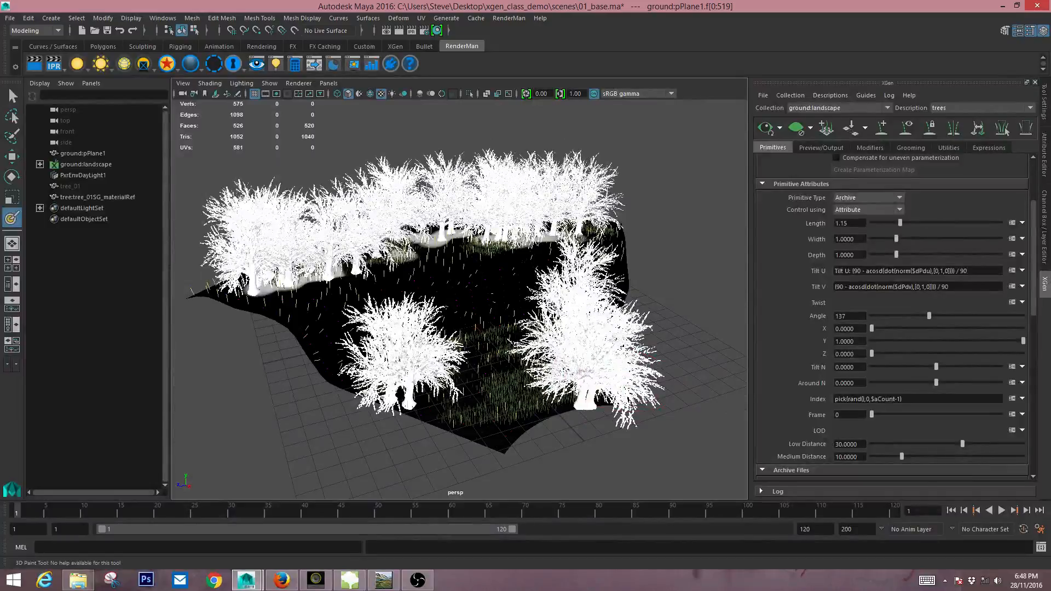
drag(937, 366, 935, 367)
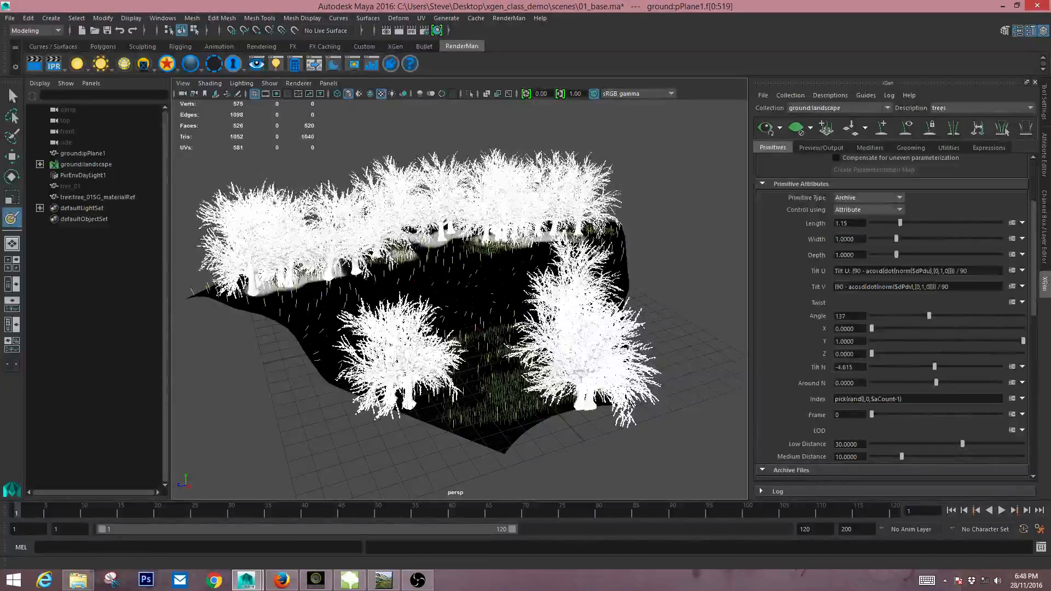
- Inspect the trees and landscape up close and from several angles, switching from the 3D Paint tool to the Select tool
mouse_move(477, 328)
alt+right_down()
mouse_move(435, 335)
mouse_move(487, 342)
alt+right_up()
alt+drag(619, 356, 539, 377)
alt+right_drag(539, 377, 632, 346)
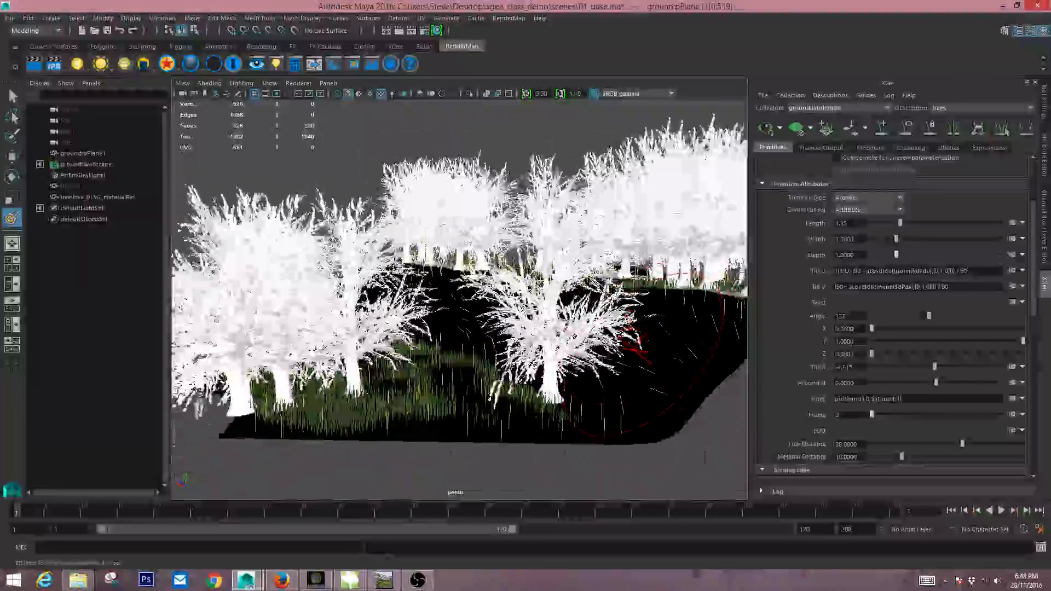
alt+drag(632, 346, 355, 375)
alt+right_drag(356, 375, 563, 354)
alt+drag(563, 355, 509, 429)
alt+right_drag(509, 429, 495, 327)
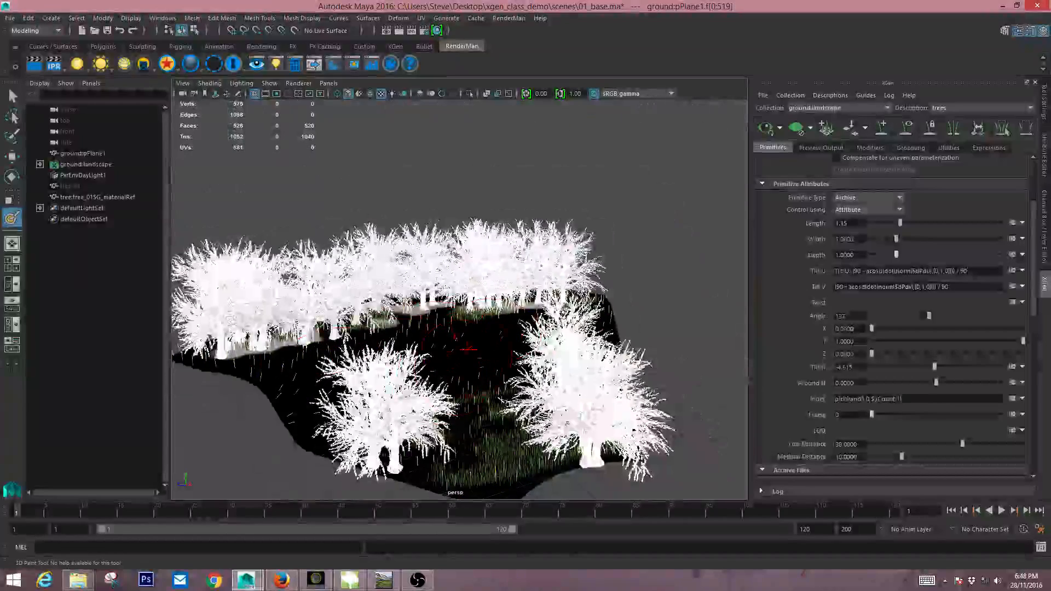
key(q)
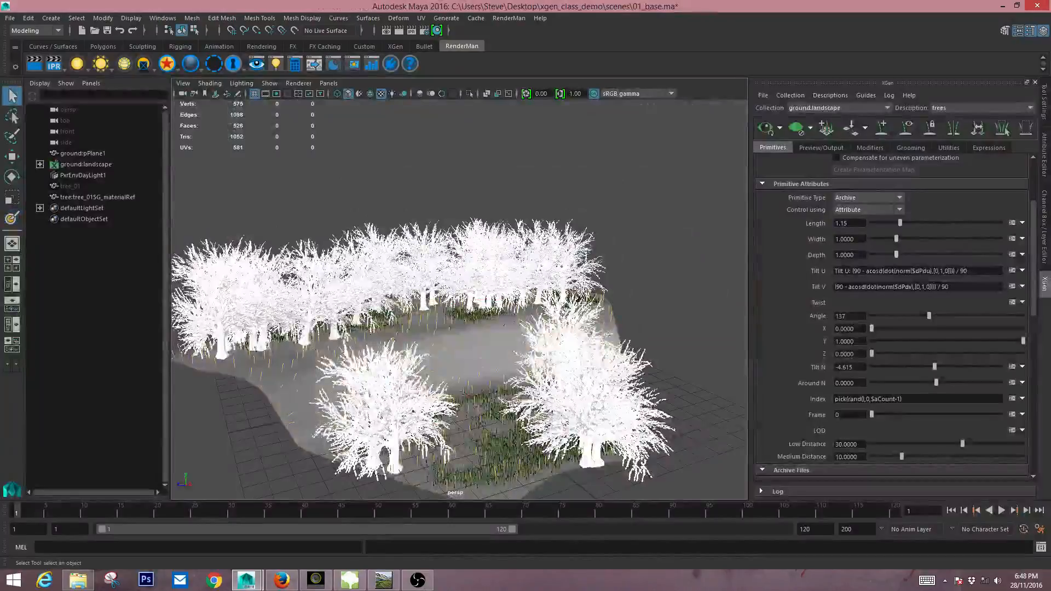
alt+drag(505, 325, 460, 323)
alt+right_drag(460, 323, 383, 328)
mouse_move(383, 329)
alt+mouse_down()
mouse_move(306, 350)
mouse_move(383, 348)
alt+mouse_up()
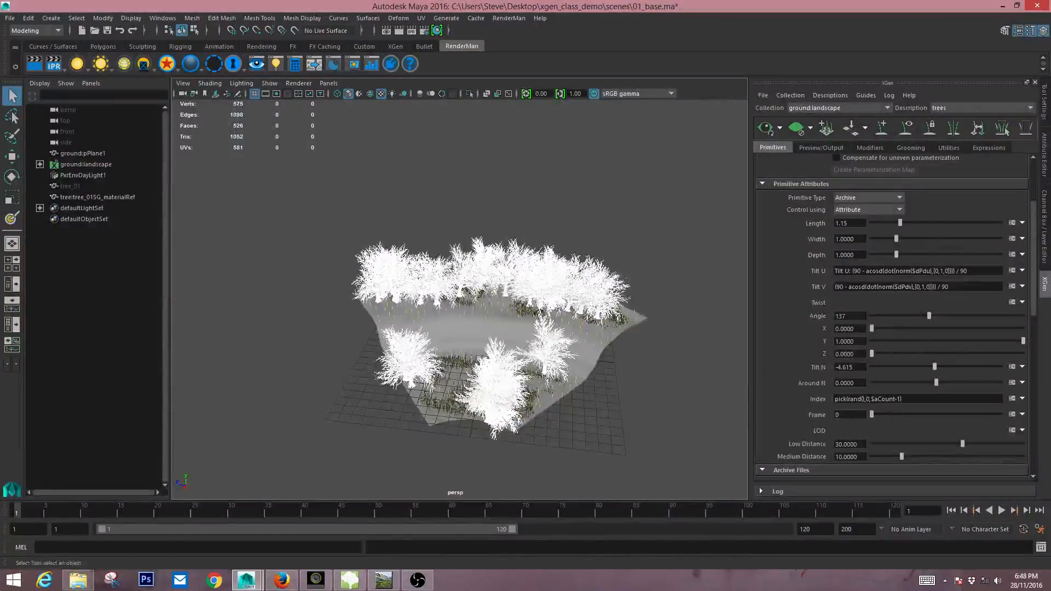
alt+right_drag(383, 347, 460, 350)
alt+drag(460, 351, 484, 351)
alt+middle_drag(485, 351, 474, 323)
alt+drag(473, 323, 526, 317)
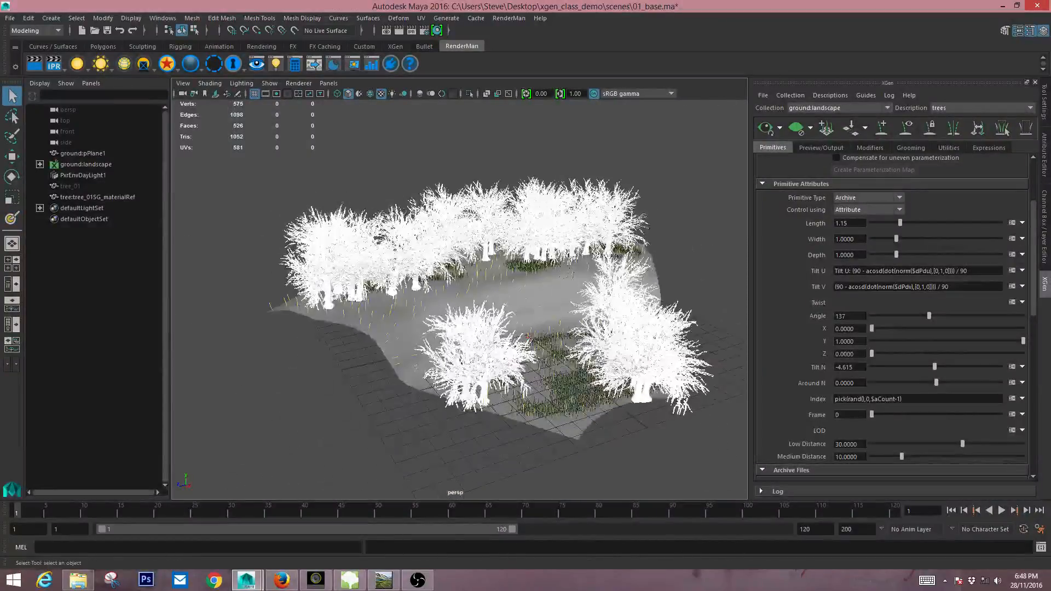
- Review the trees description's output, generator, primitive attribute and archive file settings
click(821, 148)
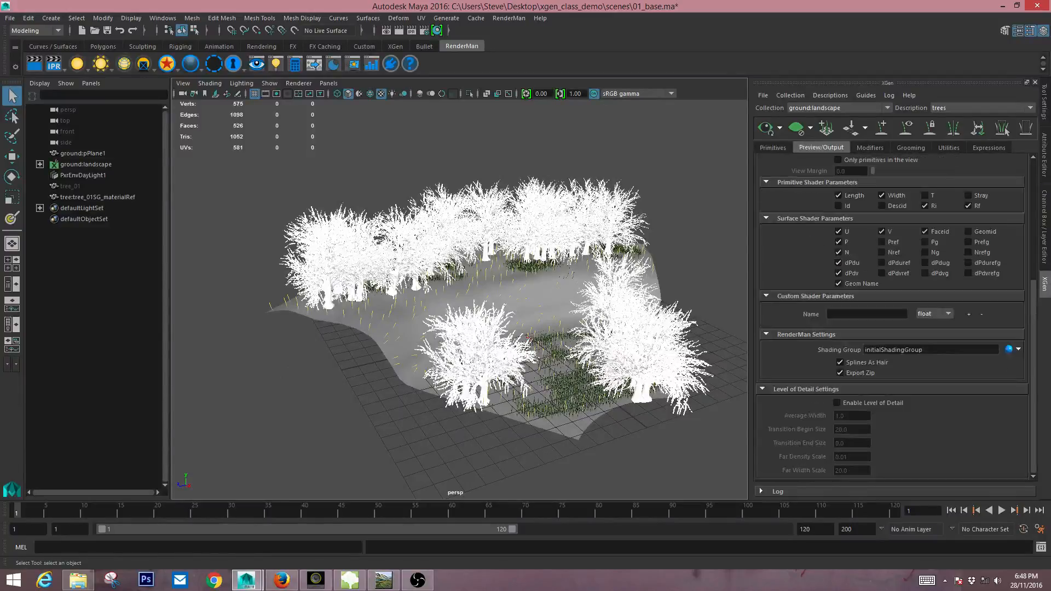
click(772, 148)
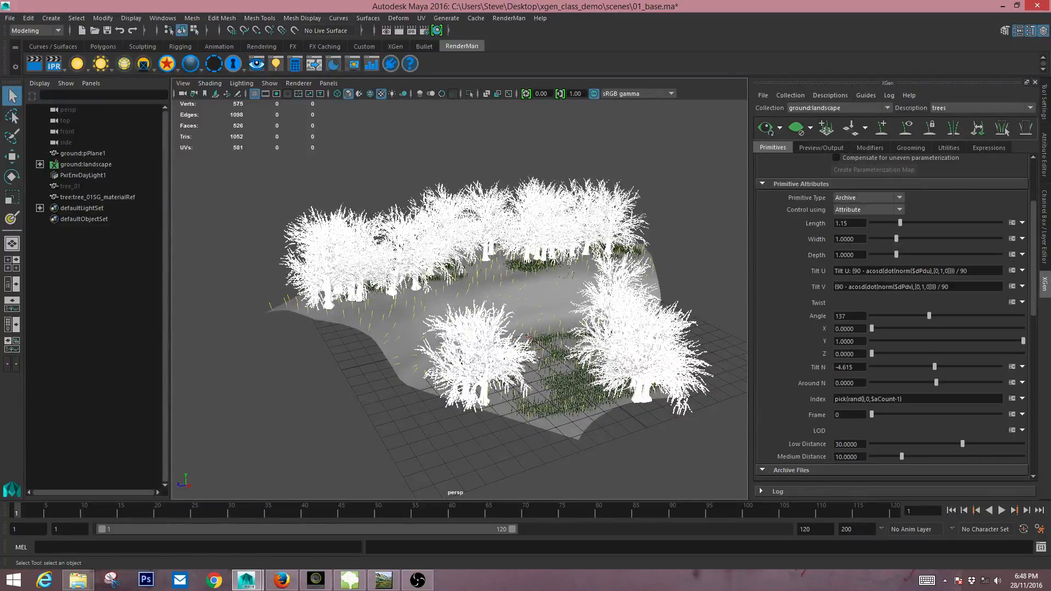
scroll(893, 318, down, 5)
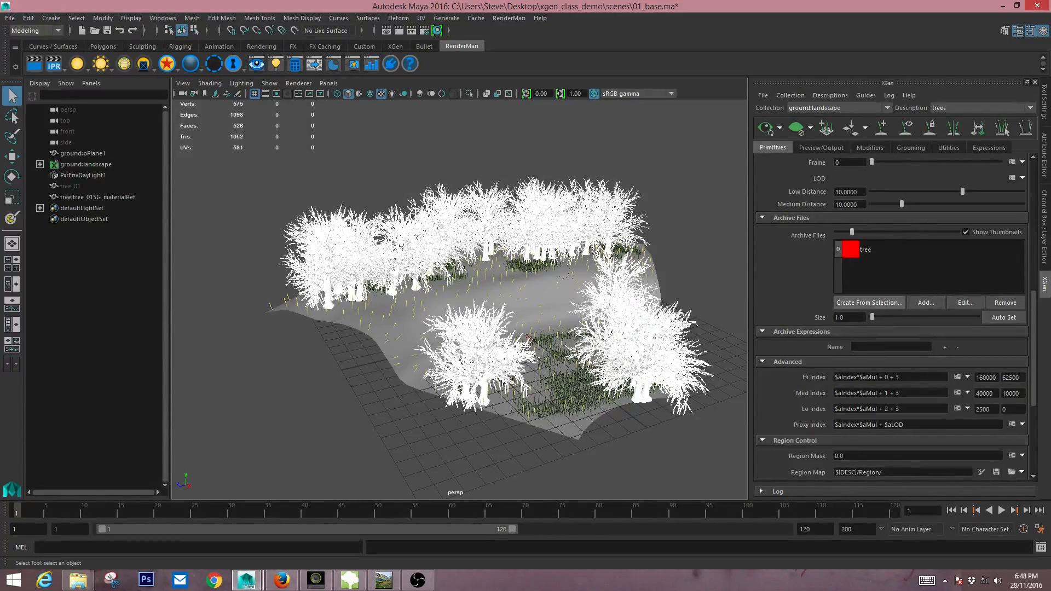
scroll(896, 319, down, 2)
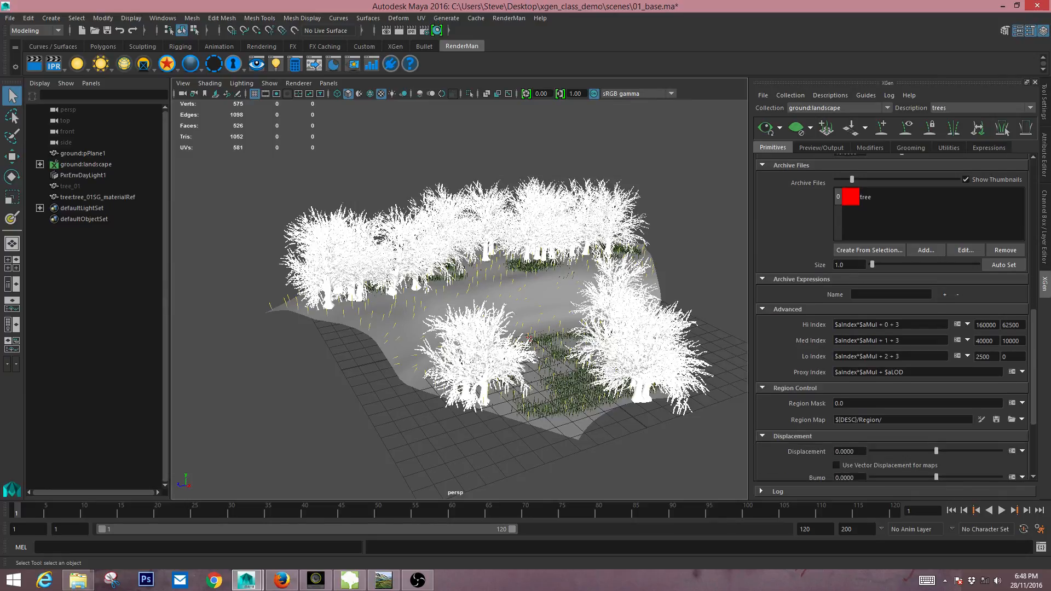
scroll(896, 318, down, 1)
scroll(896, 318, up, 3)
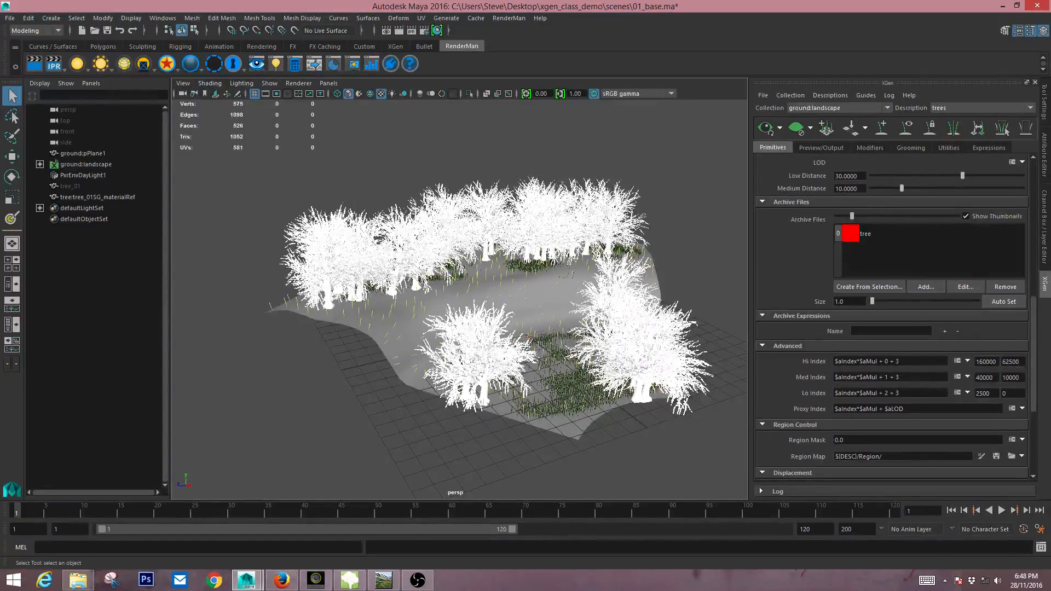
scroll(896, 319, up, 10)
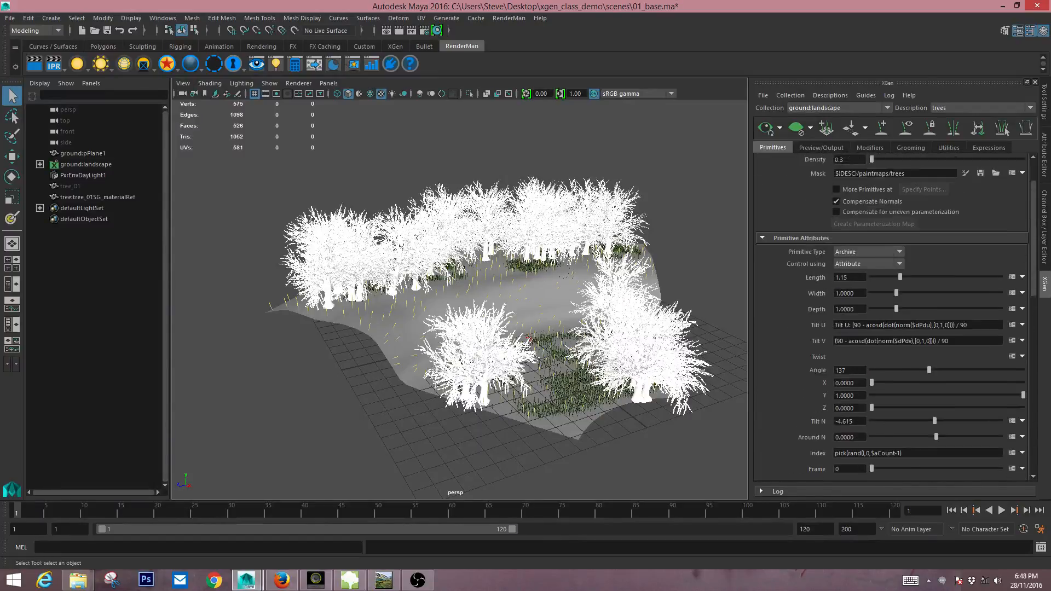
scroll(896, 319, down, 5)
scroll(895, 318, up, 7)
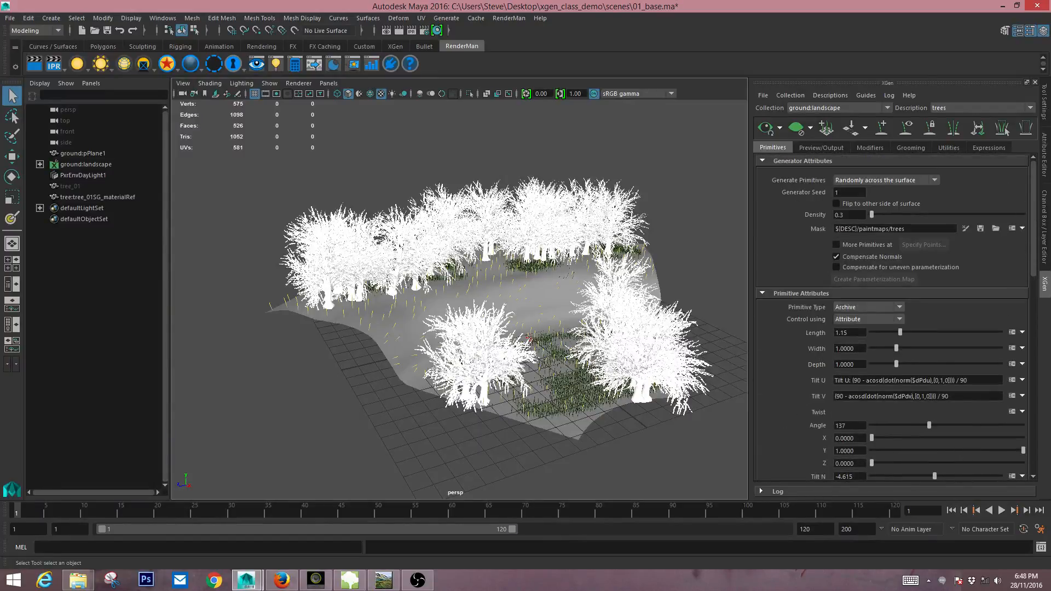
- Set the trees' Density to 0.37 and check their coverage across the landscape
drag(872, 214, 872, 214)
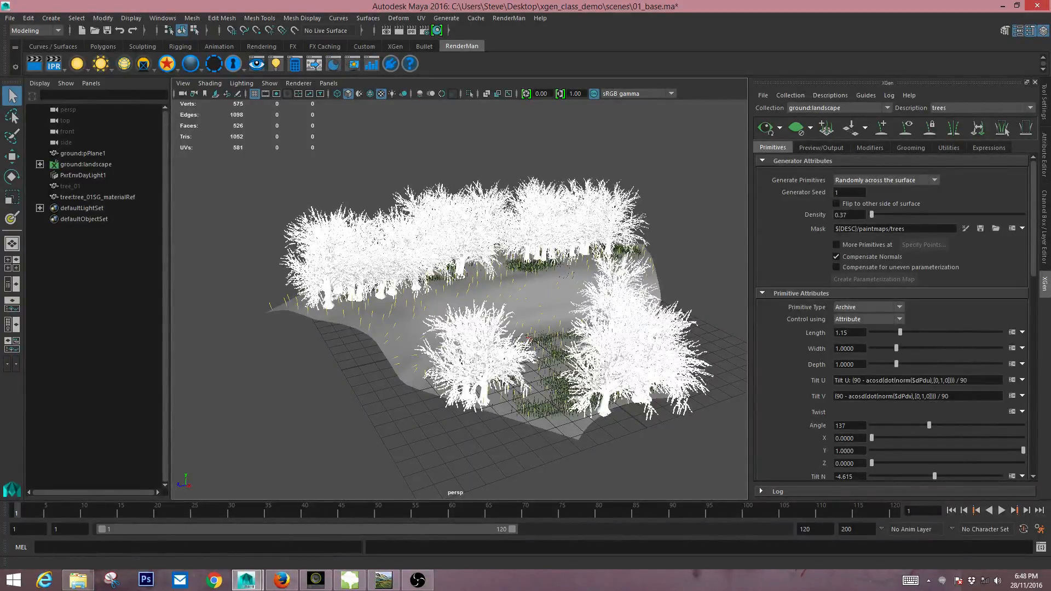
drag(872, 214, 872, 215)
alt+drag(493, 301, 471, 271)
scroll(460, 300, up, 5)
alt+drag(494, 374, 433, 432)
scroll(383, 365, down, 5)
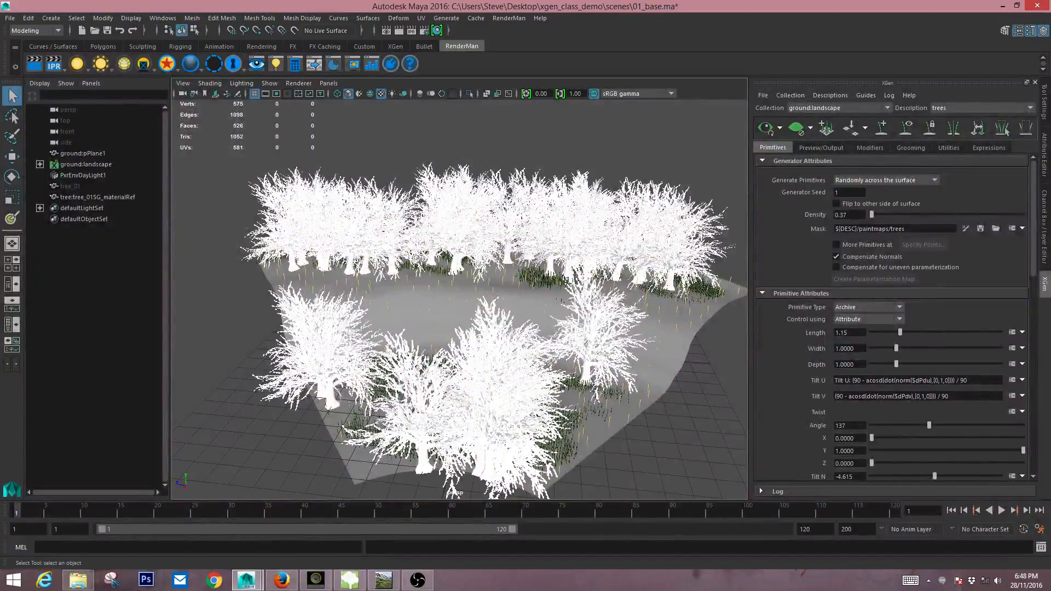
- Examine the tree distribution along both sides of the path from several angles, and review the archive and primitive attributes
scroll(893, 318, down, 10)
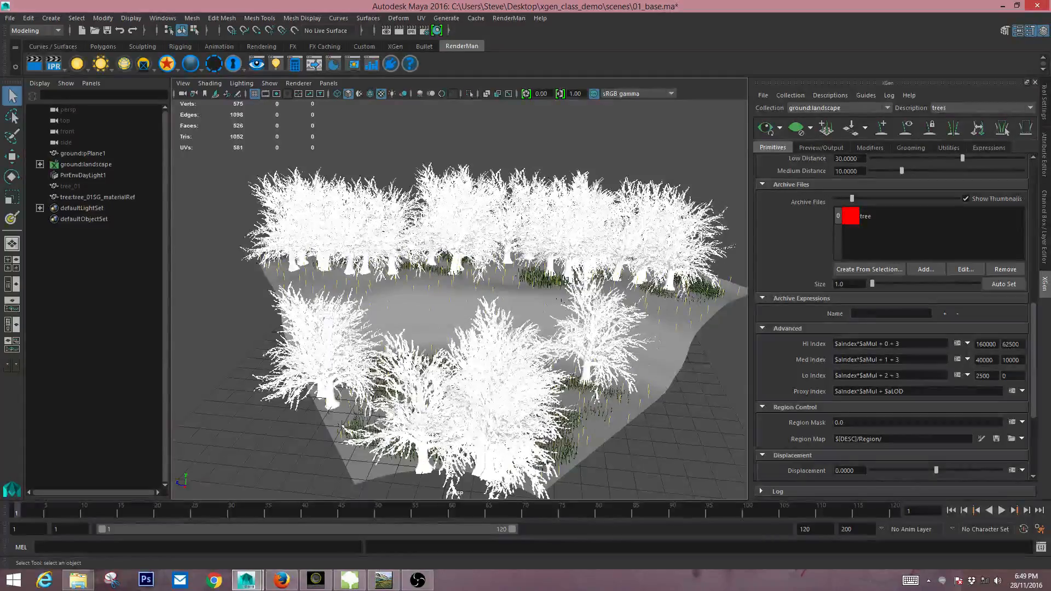
alt+drag(433, 356, 476, 326)
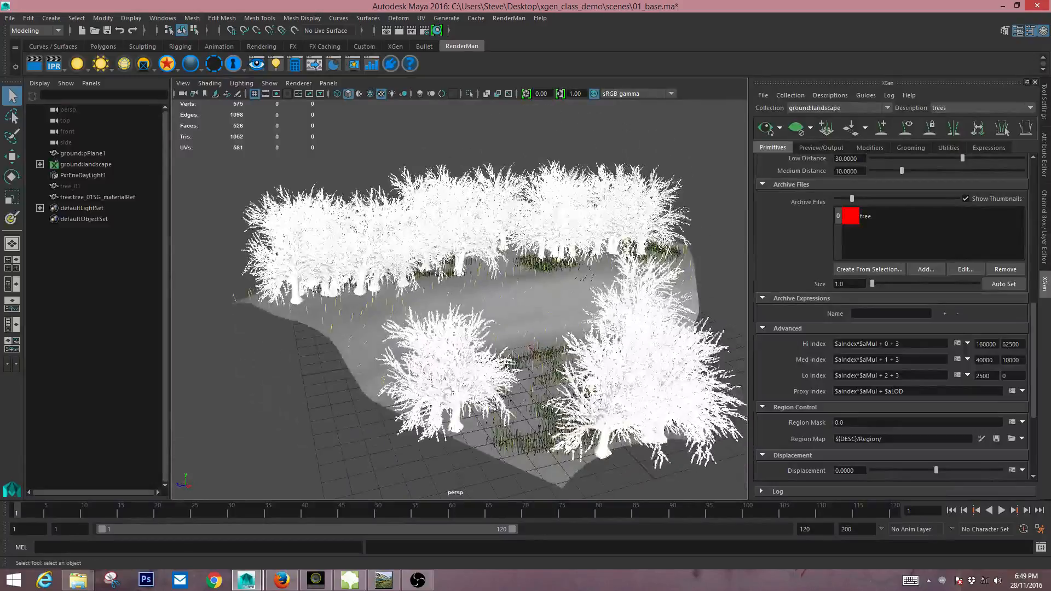
alt+drag(547, 307, 474, 306)
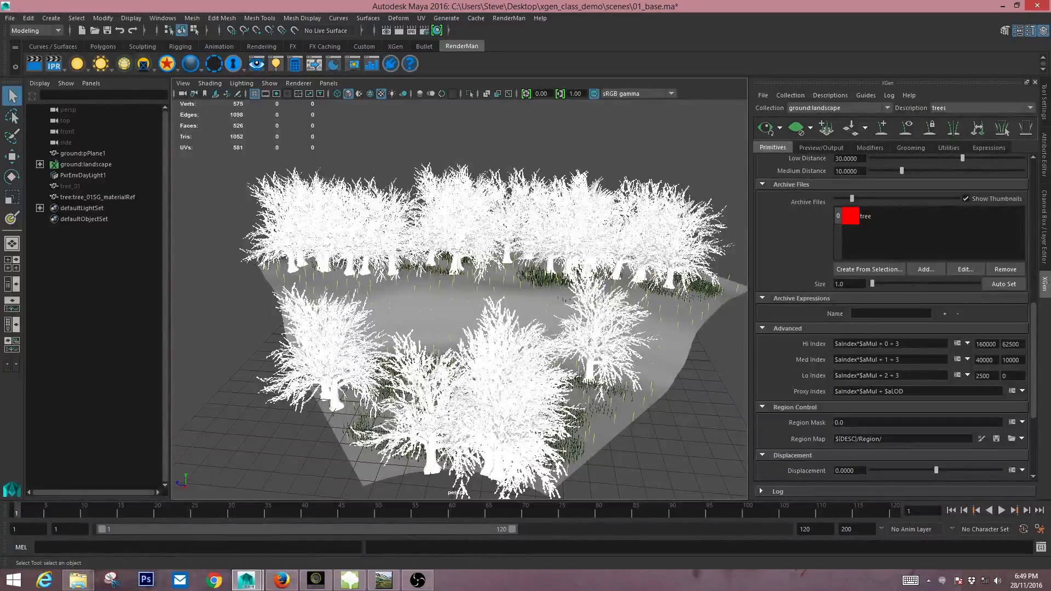
mouse_move(465, 317)
alt+mouse_down()
mouse_move(558, 304)
mouse_move(461, 317)
alt+mouse_up()
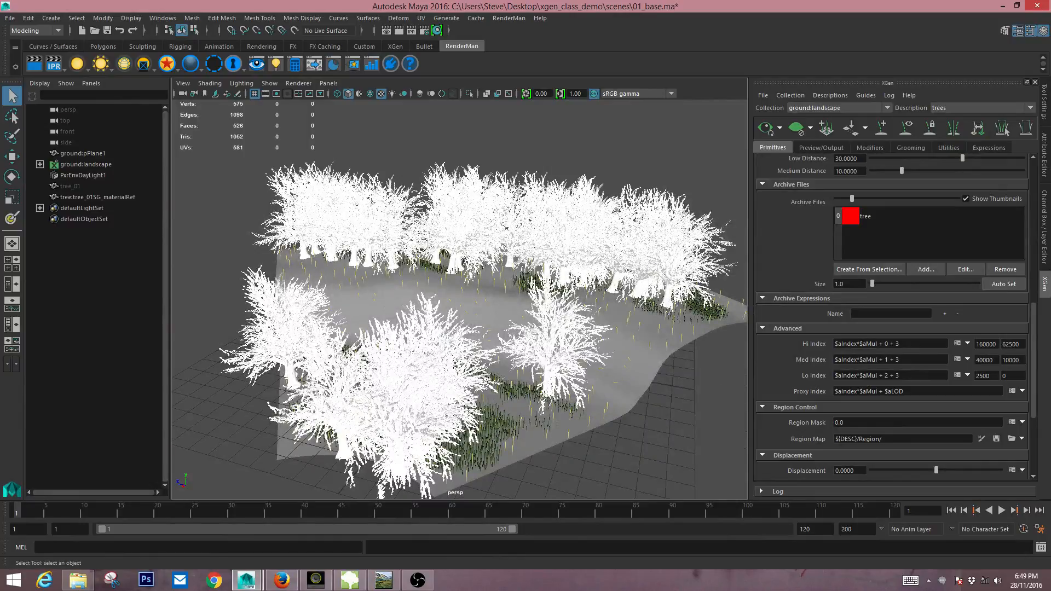
scroll(892, 318, up, 5)
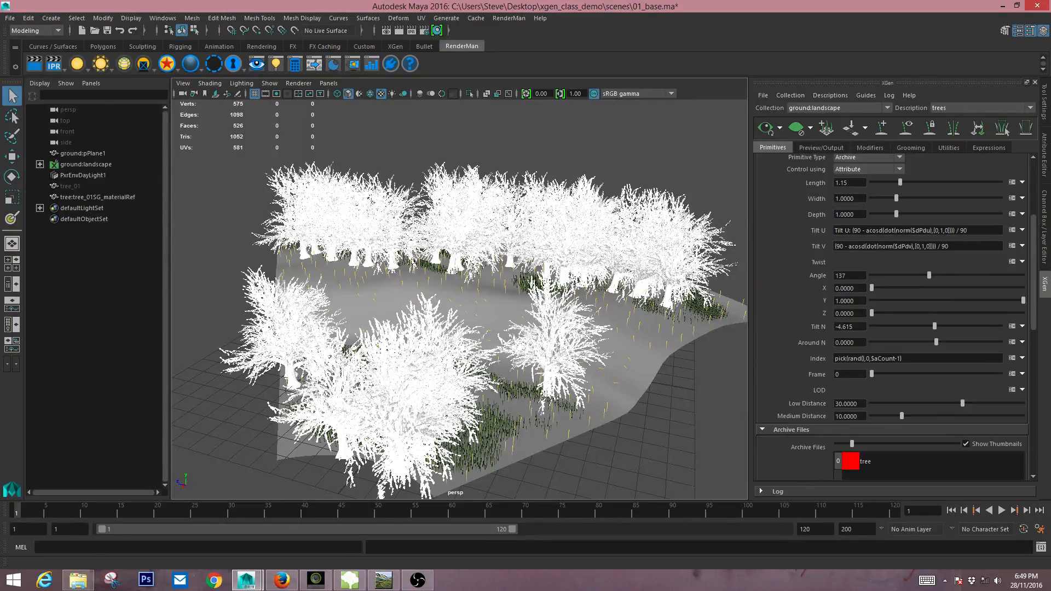
alt+drag(416, 306, 548, 301)
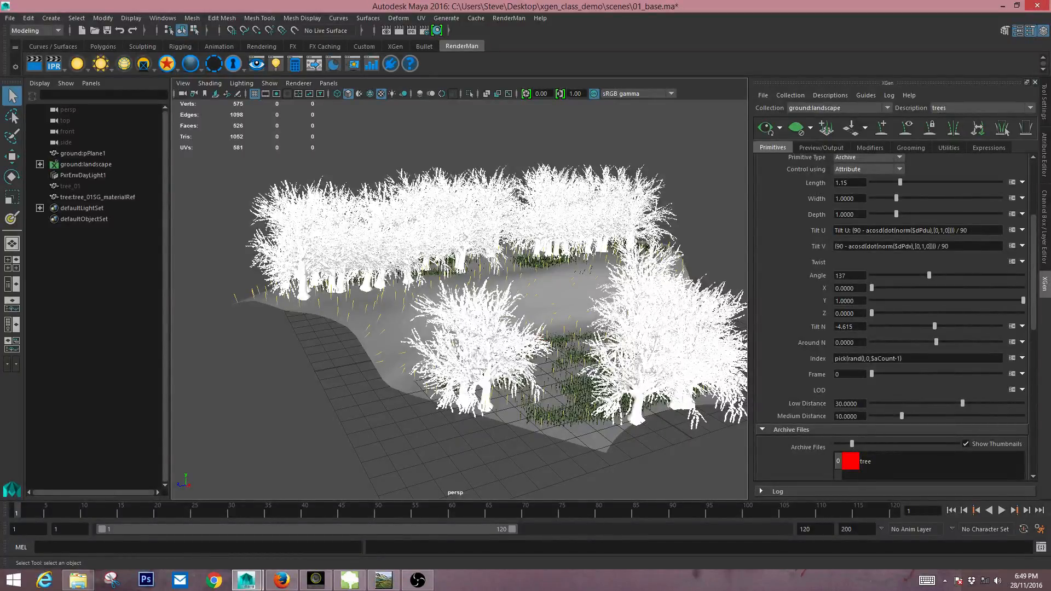
alt+drag(548, 307, 569, 331)
scroll(490, 315, up, 3)
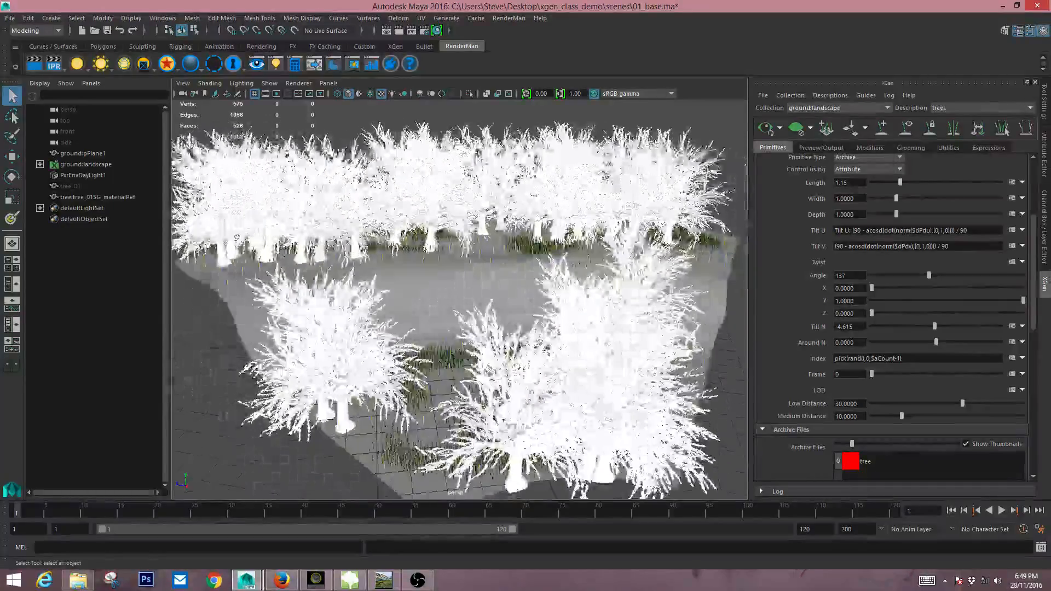
alt+drag(617, 358, 505, 345)
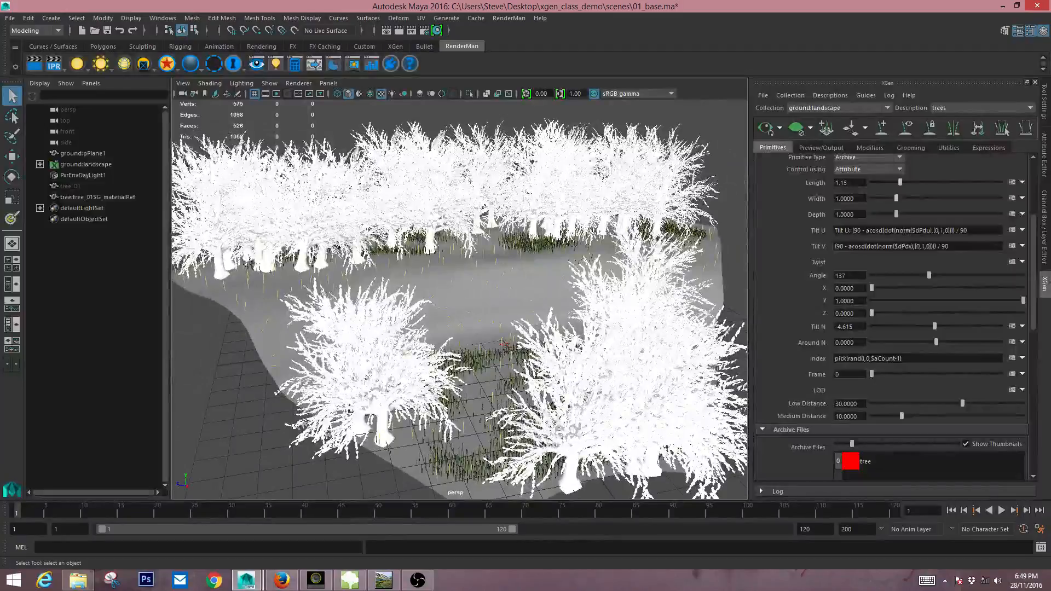
scroll(505, 345, down, 5)
mouse_move(505, 345)
alt+mouse_down()
mouse_move(516, 327)
mouse_move(558, 313)
mouse_move(487, 341)
alt+mouse_up()
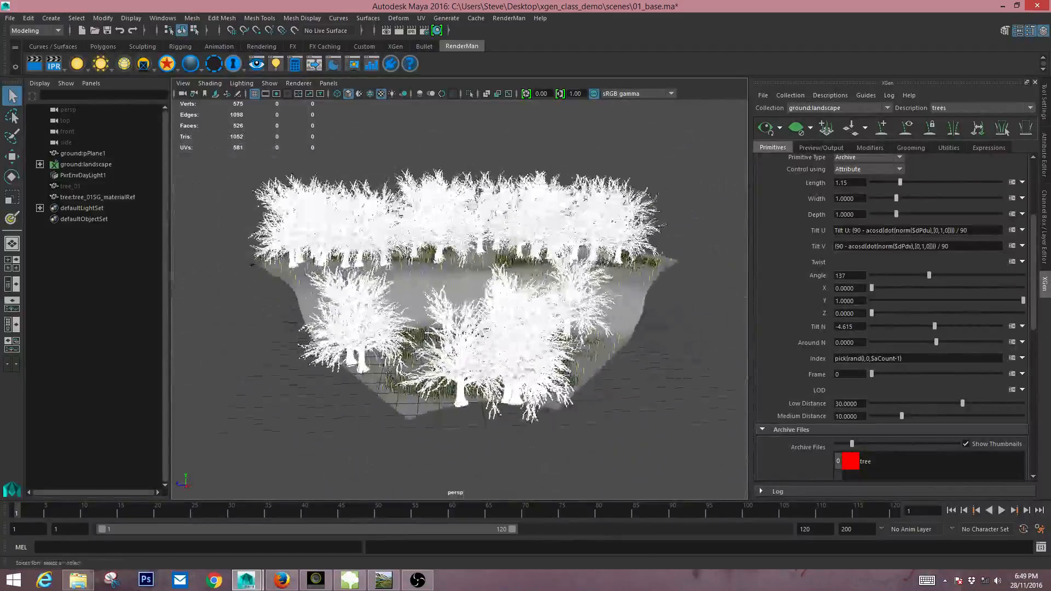
- Start a RenderMan IPR render of the trees and grass in a close perspective view
scroll(488, 341, up, 5)
alt+drag(512, 383, 442, 404)
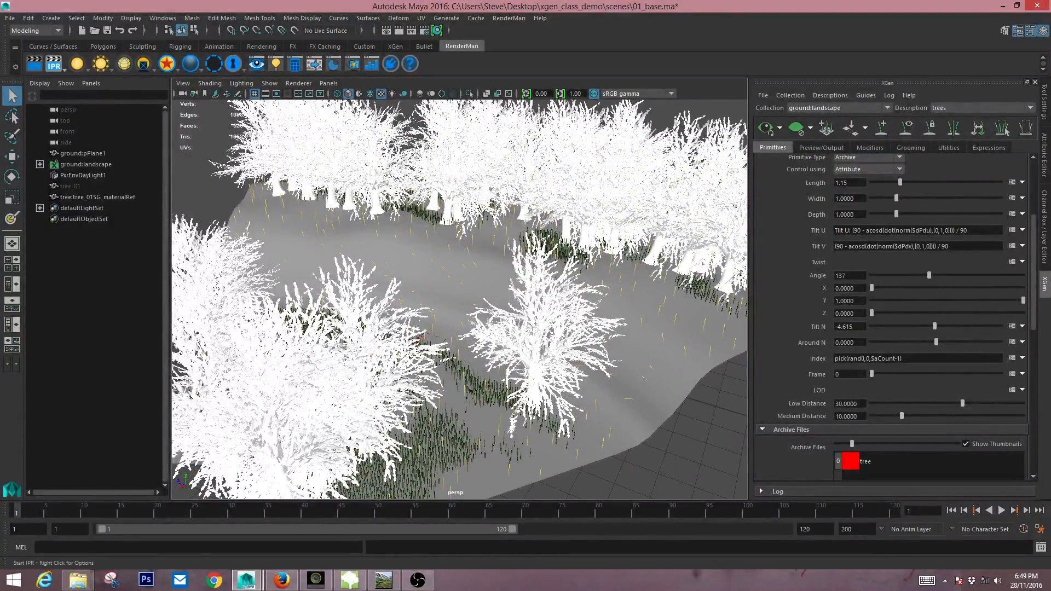
click(54, 63)
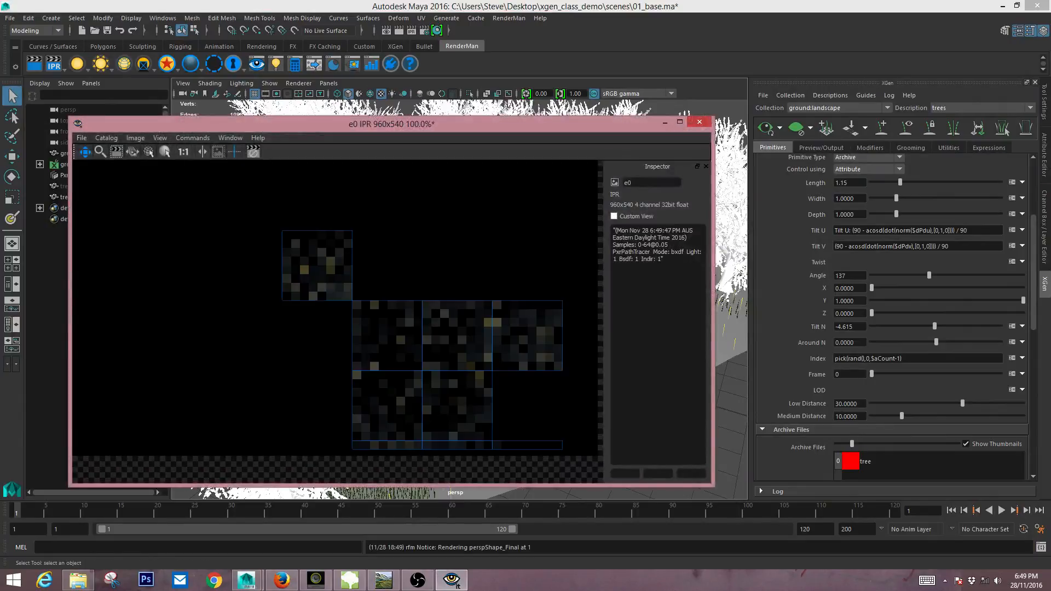